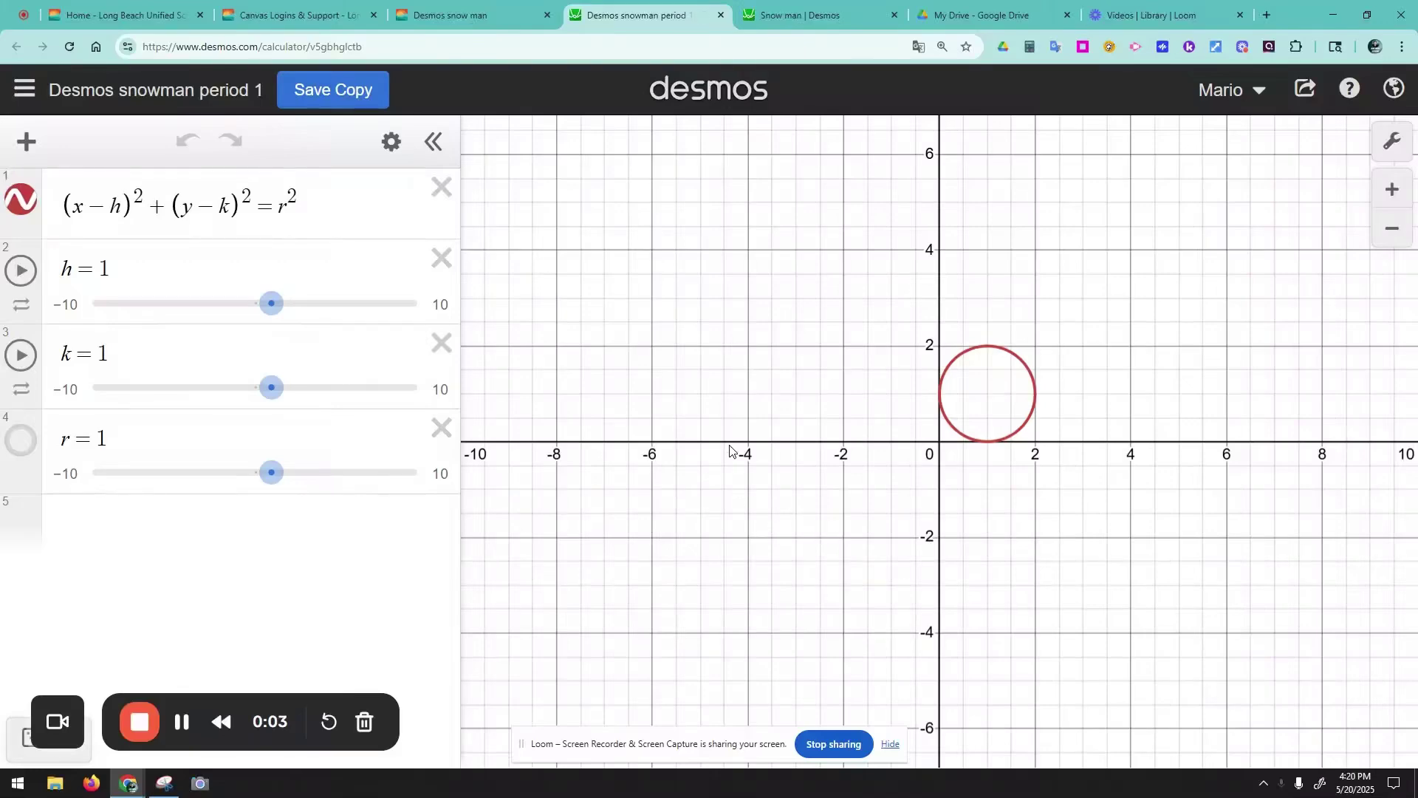
# - Open the saved graph Desmos snowman period 1 in the Snow man tab for reference and return to the circle graph
pyautogui.moveTo(74, 206); pyautogui.dragTo(326, 216)
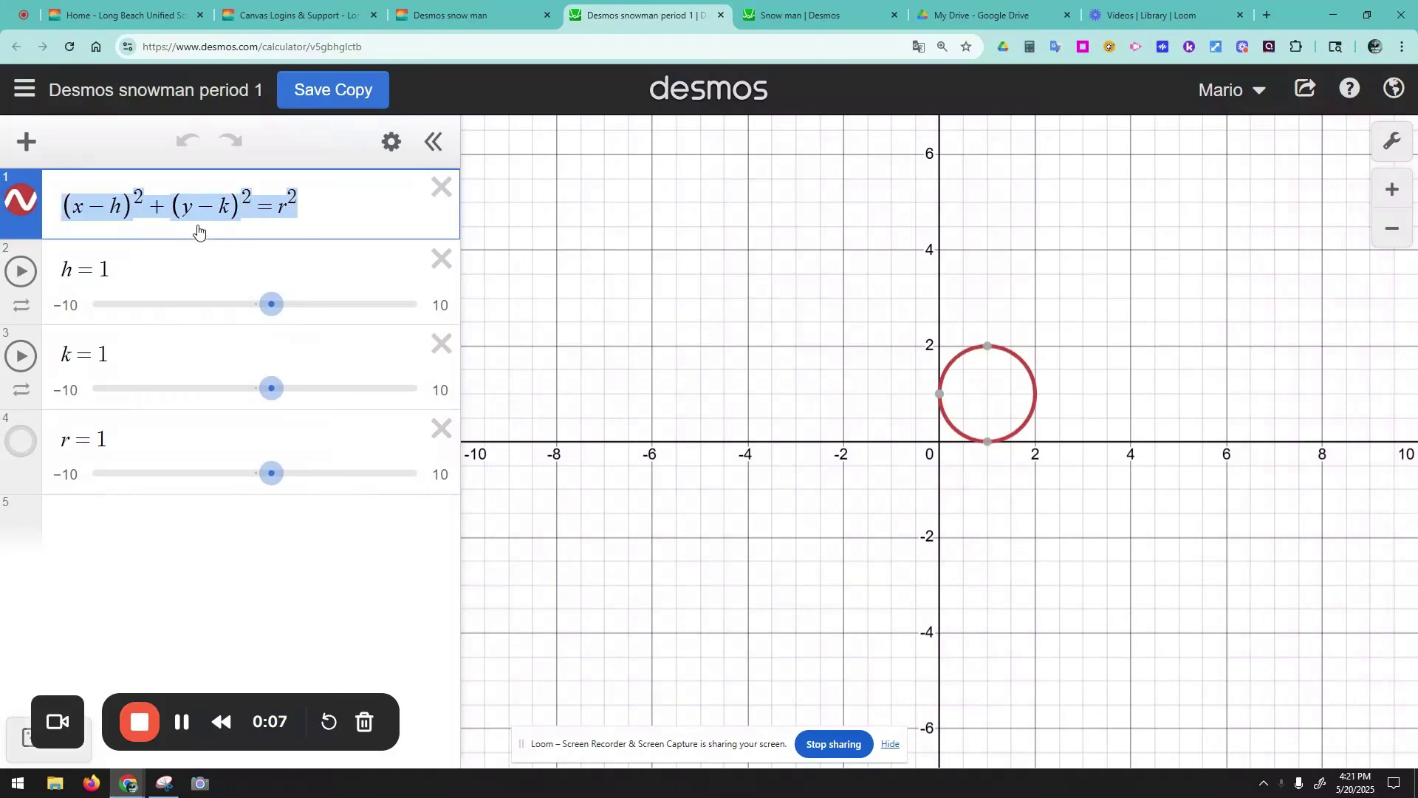
pyautogui.click(808, 20)
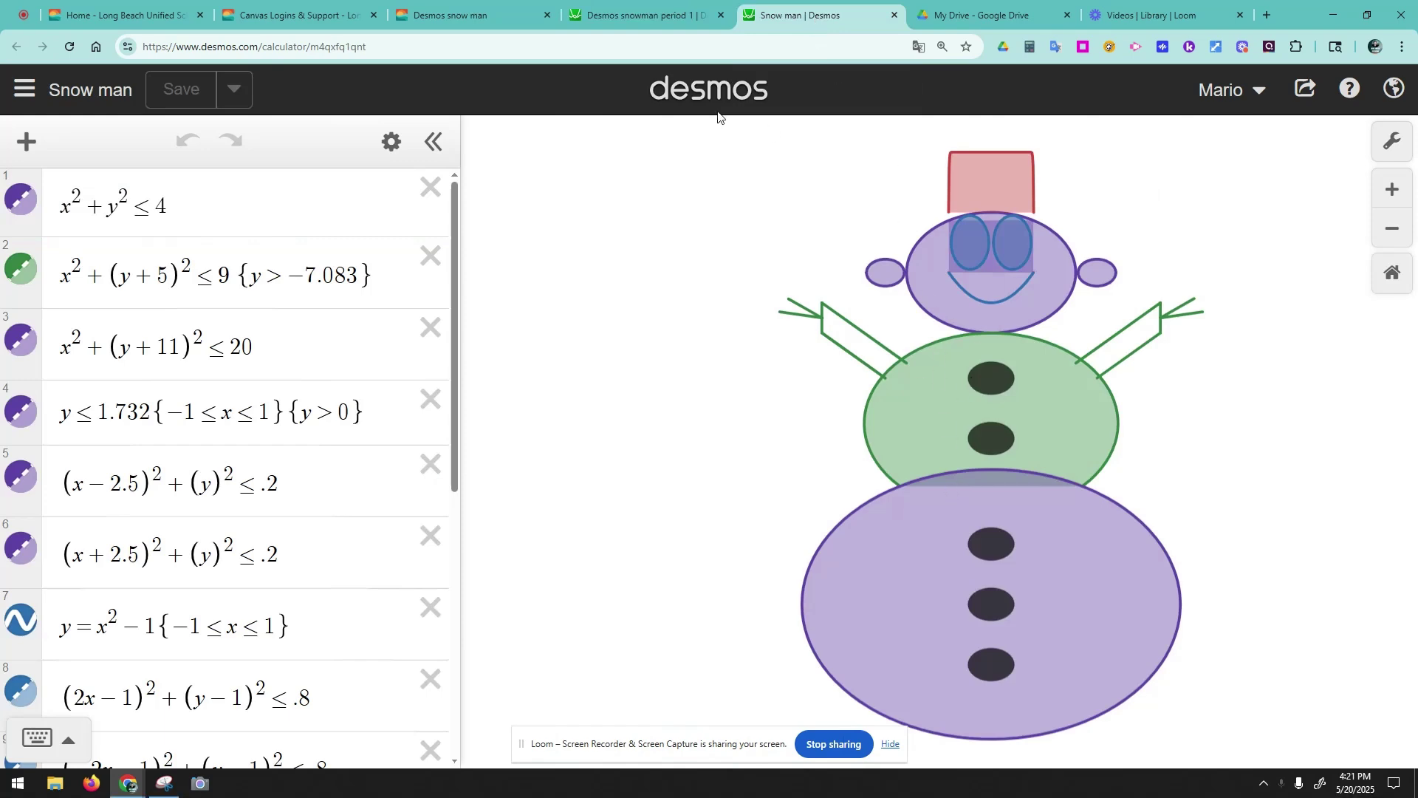
pyautogui.click(24, 89)
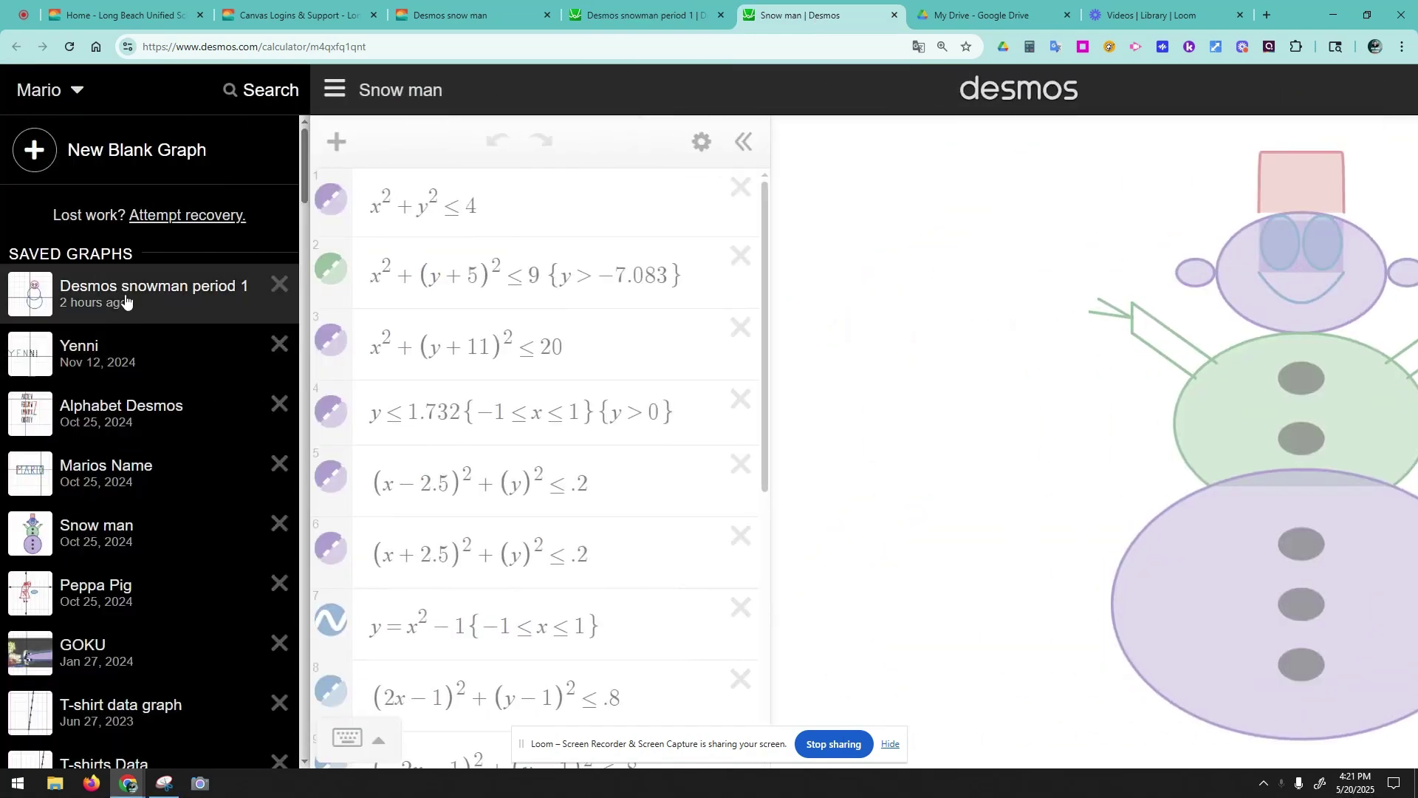
pyautogui.moveTo(120, 299)
pyautogui.click(691, 516)
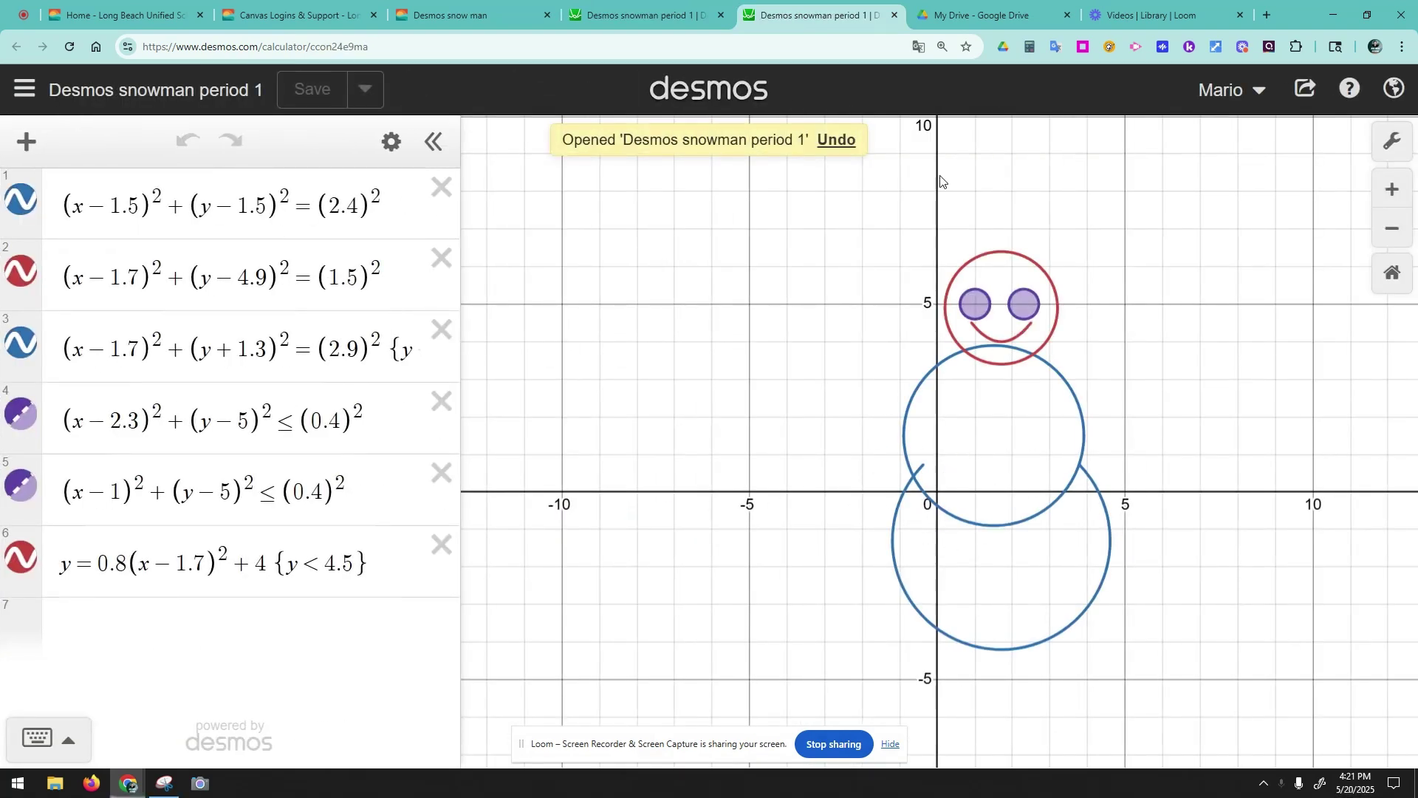
pyautogui.click(619, 18)
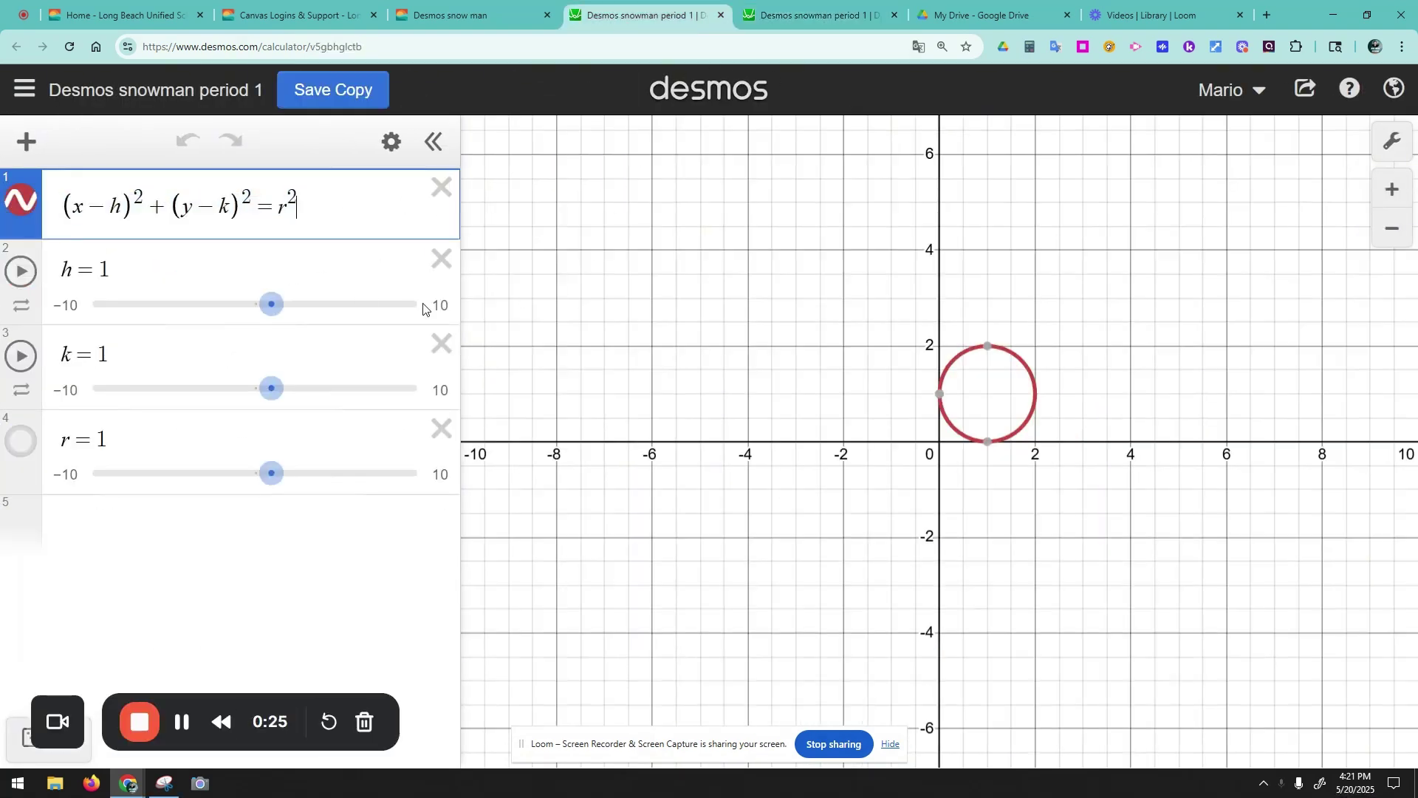
# - Delete the h, k and r sliders and add sliders for all three variables of the circle equation again
pyautogui.click(441, 260)
pyautogui.click(441, 288)
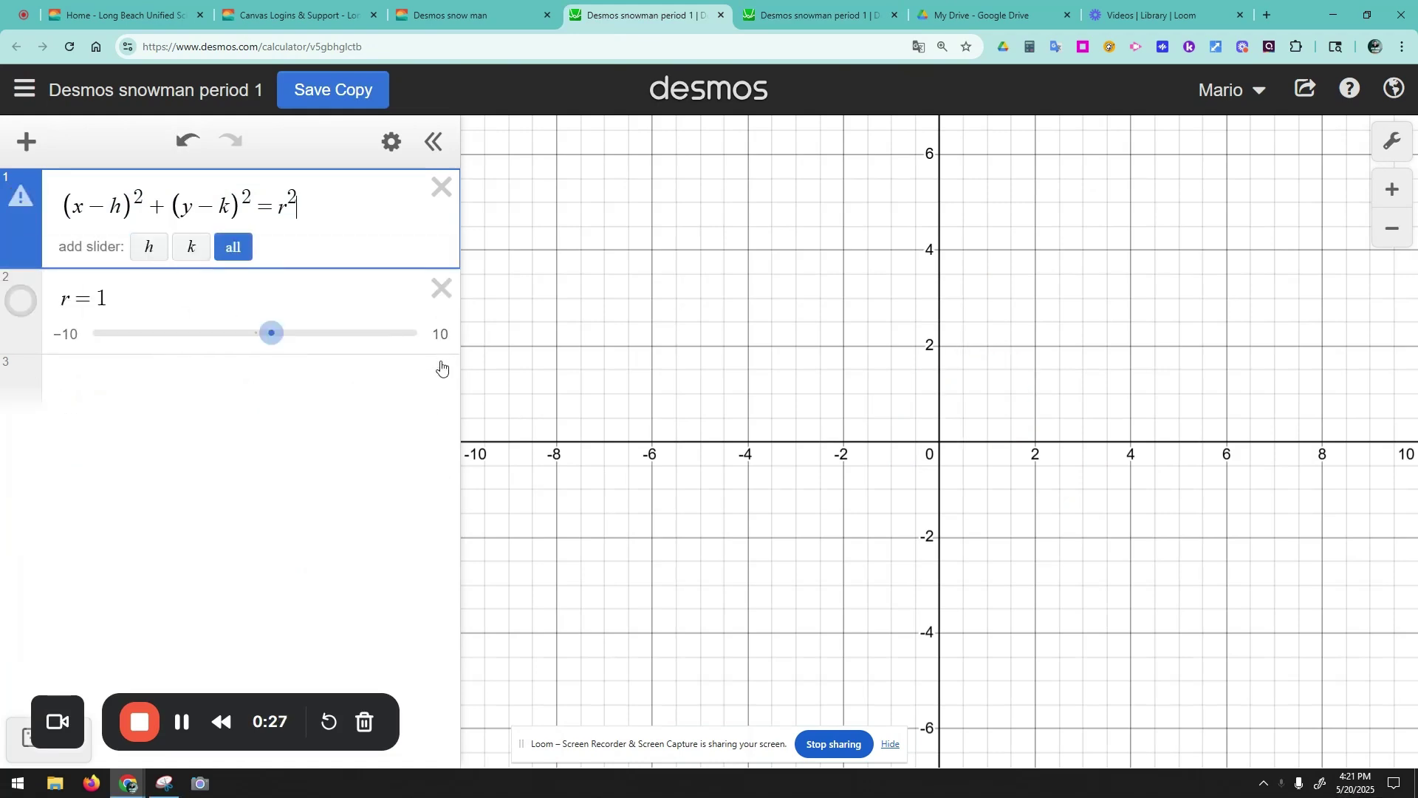
pyautogui.click(441, 288)
pyautogui.moveTo(308, 211); pyautogui.dragTo(38, 186)
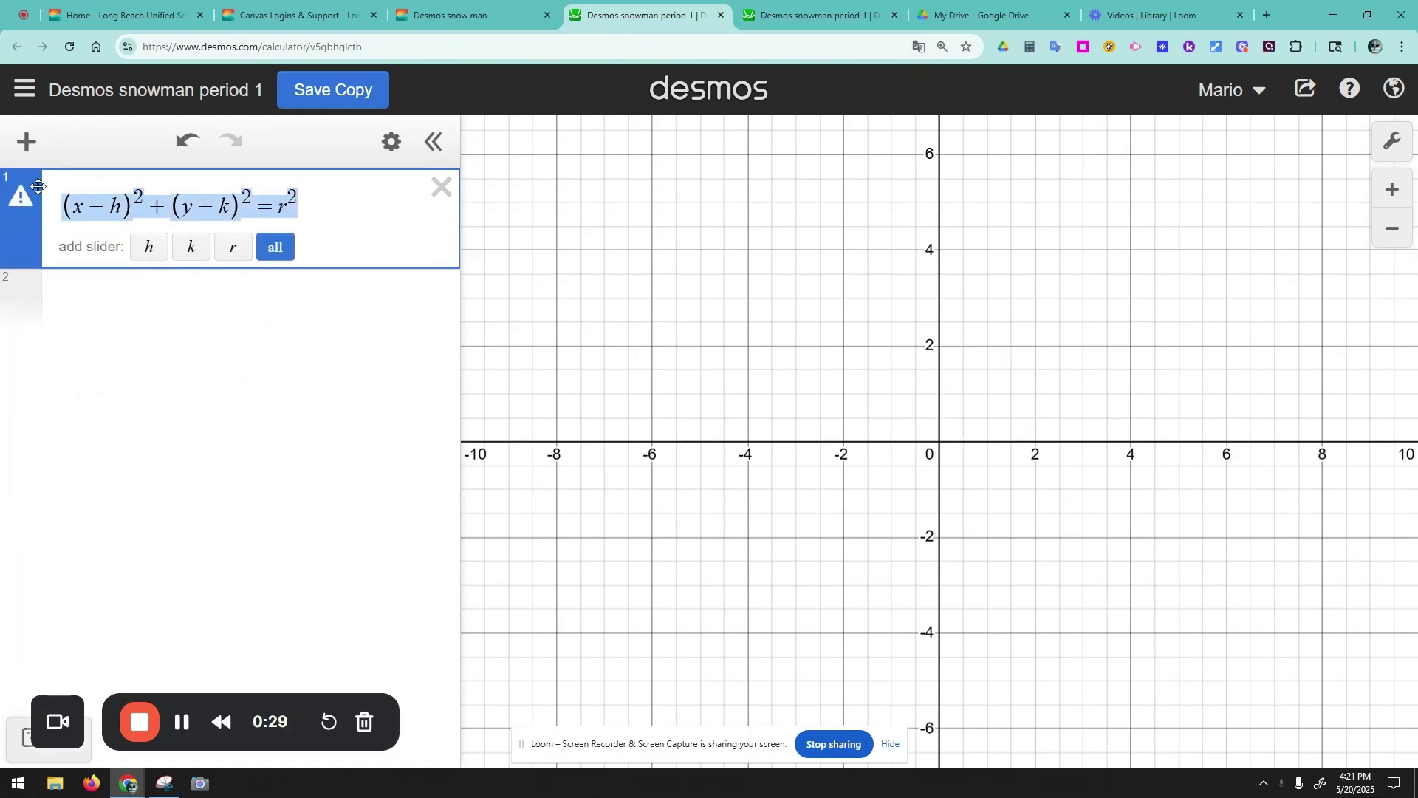
pyautogui.click(304, 186)
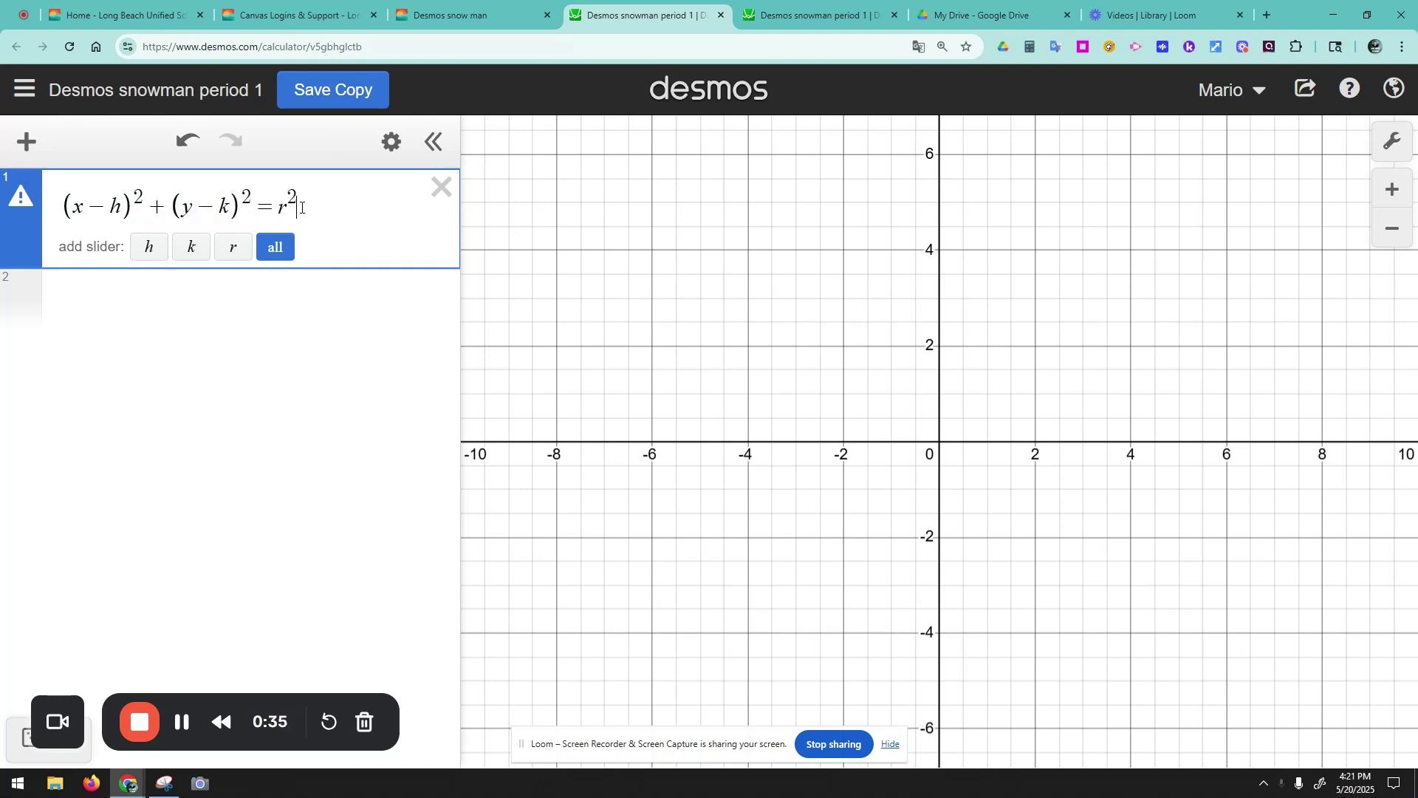
pyautogui.click(281, 249)
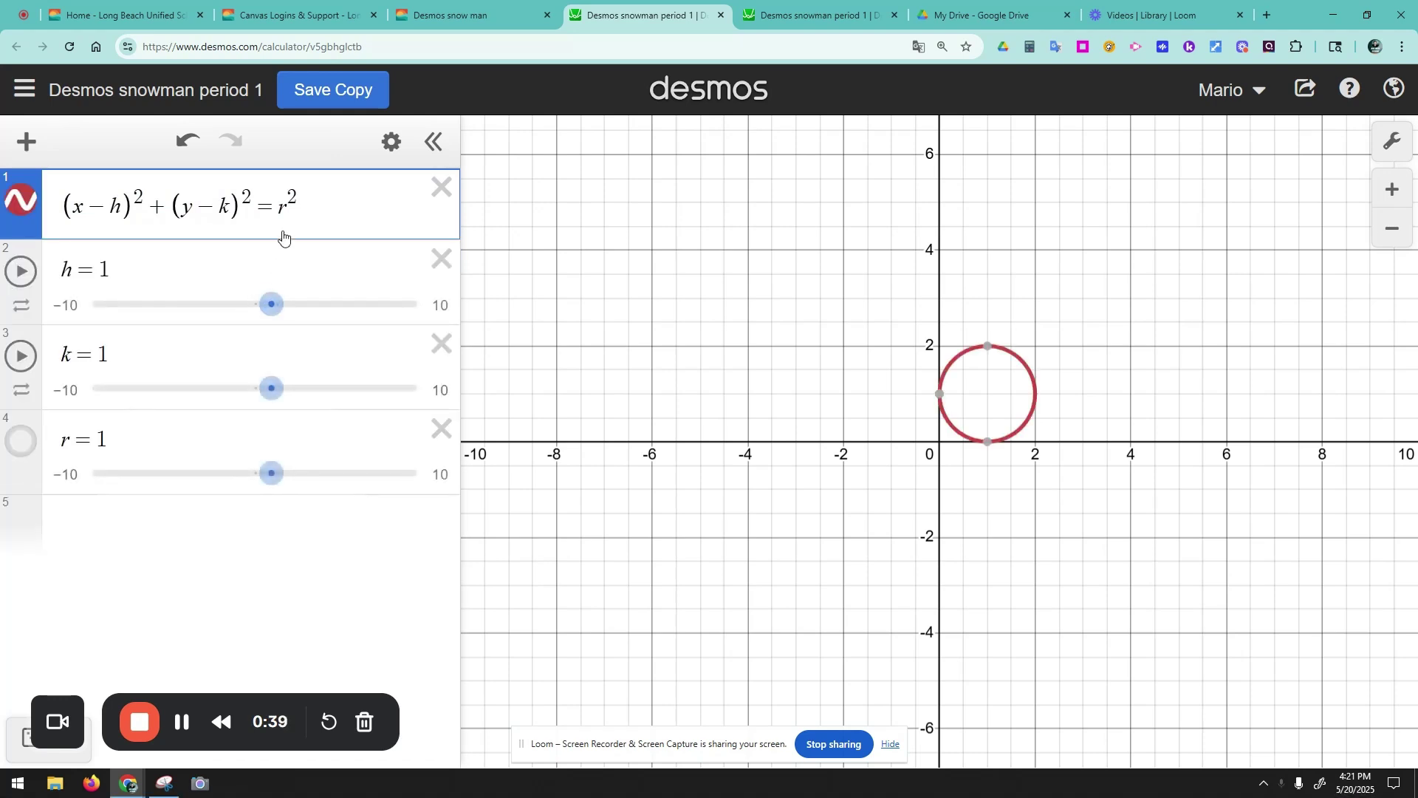
# - Adjust the circle's sliders to h = 0, k = 0 and r = 3
pyautogui.moveTo(985, 399)
pyautogui.mouseDown()
pyautogui.moveTo(953, 407)
pyautogui.moveTo(976, 405)
pyautogui.mouseUp()
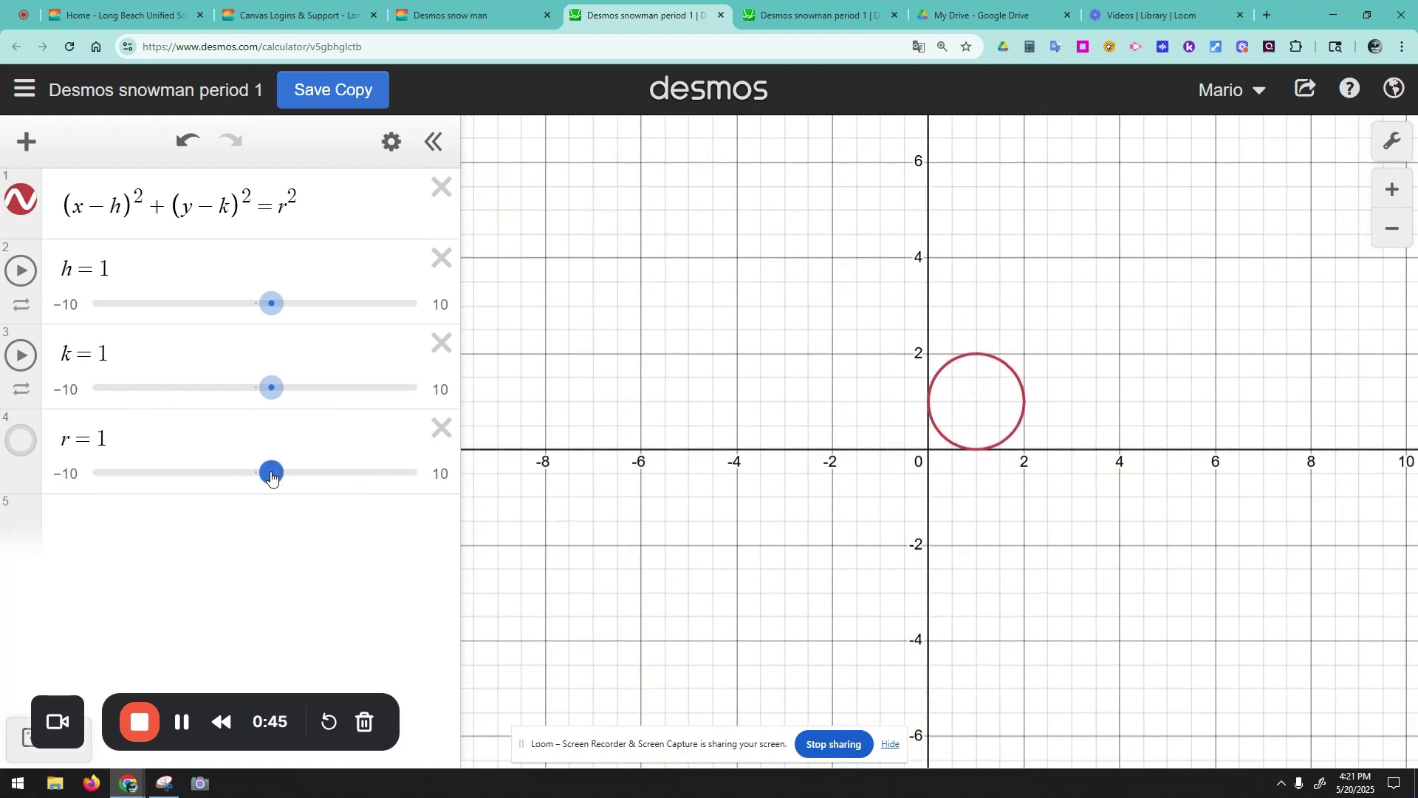
pyautogui.moveTo(270, 387)
pyautogui.mouseDown()
pyautogui.moveTo(237, 392)
pyautogui.moveTo(273, 387)
pyautogui.mouseUp()
pyautogui.moveTo(263, 308); pyautogui.dragTo(247, 309)
pyautogui.moveTo(273, 472); pyautogui.dragTo(288, 474)
pyautogui.moveTo(255, 304); pyautogui.dragTo(255, 309)
pyautogui.moveTo(269, 400); pyautogui.dragTo(246, 393)
pyautogui.moveTo(288, 473)
pyautogui.mouseDown()
pyautogui.moveTo(319, 485)
pyautogui.moveTo(282, 489)
pyautogui.moveTo(301, 493)
pyautogui.mouseUp()
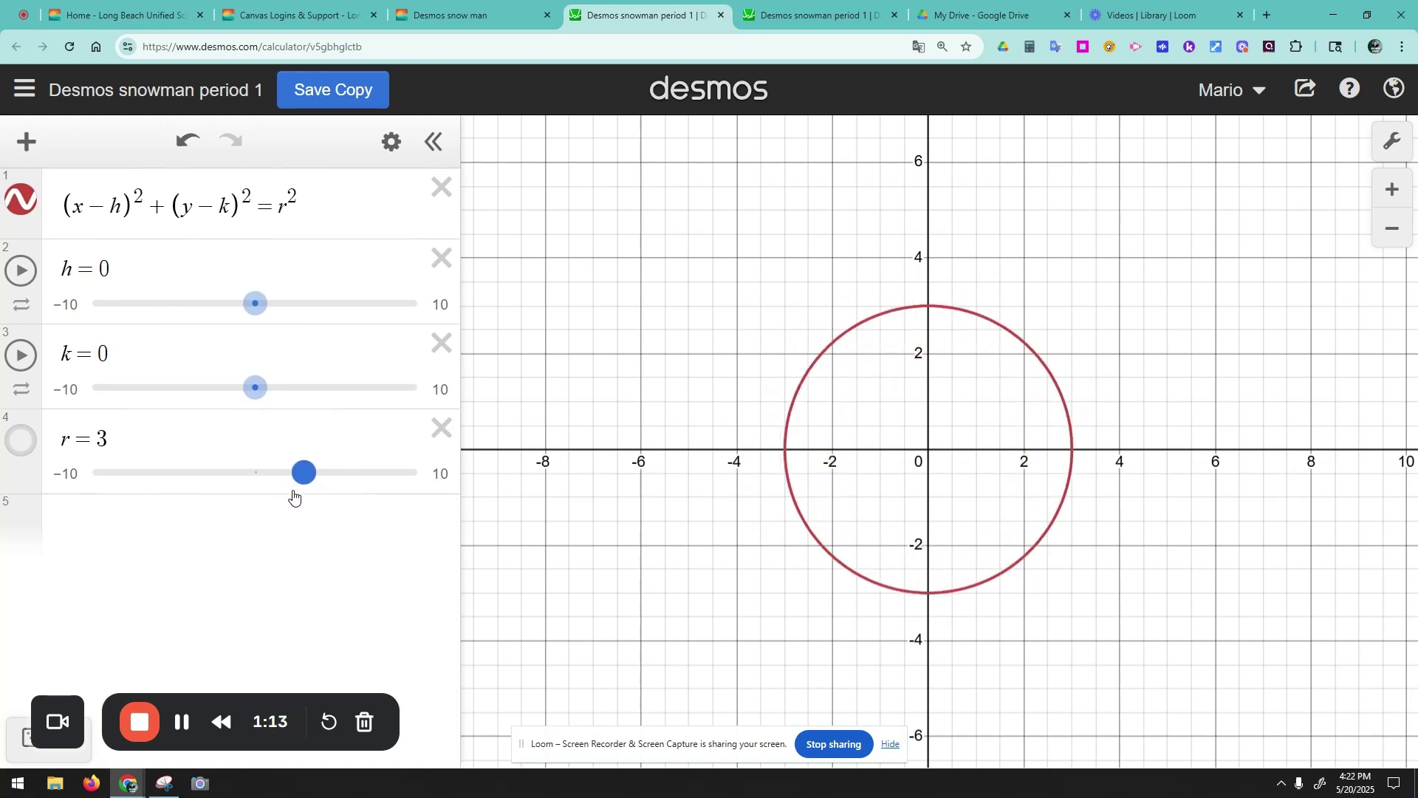
pyautogui.click(355, 356)
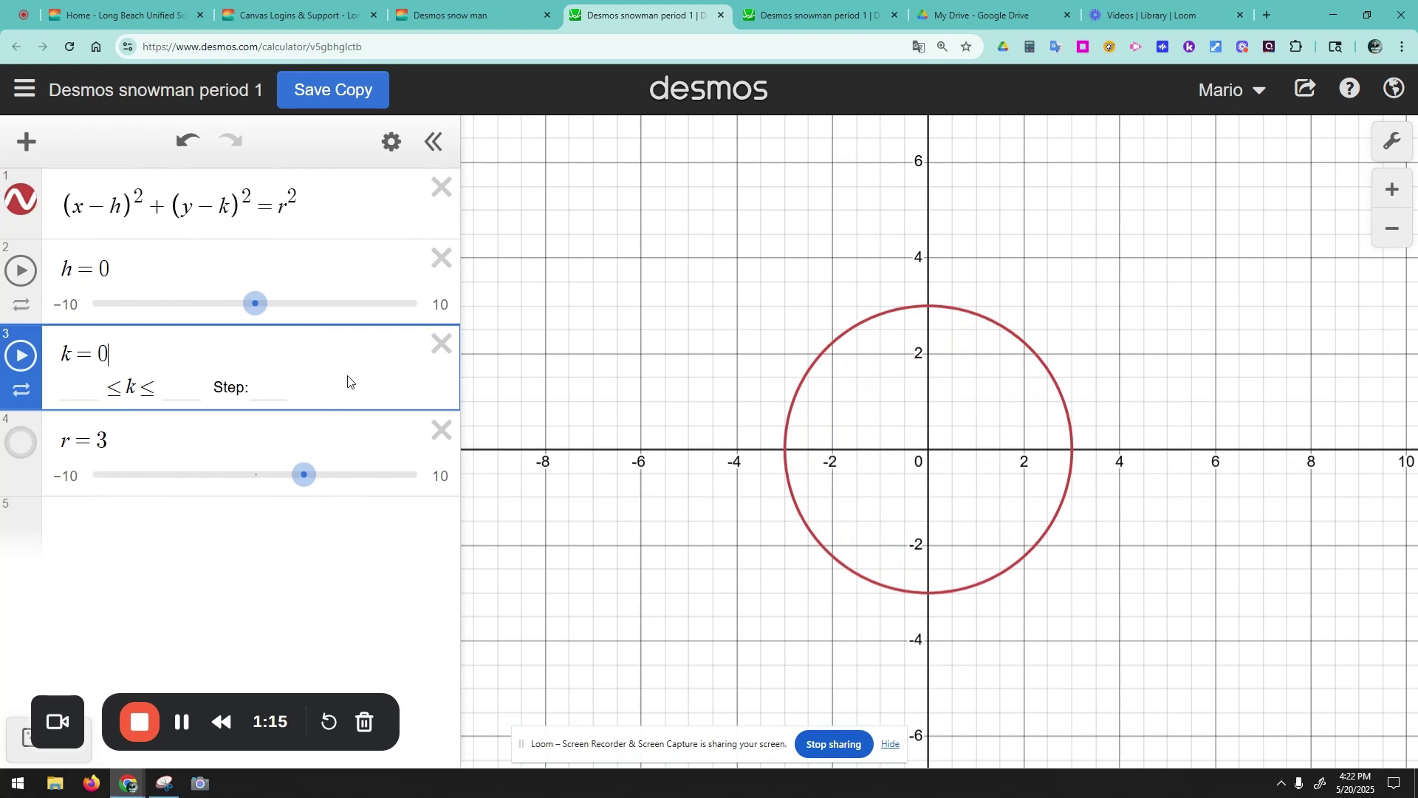
pyautogui.moveTo(628, 342); pyautogui.dragTo(690, 379)
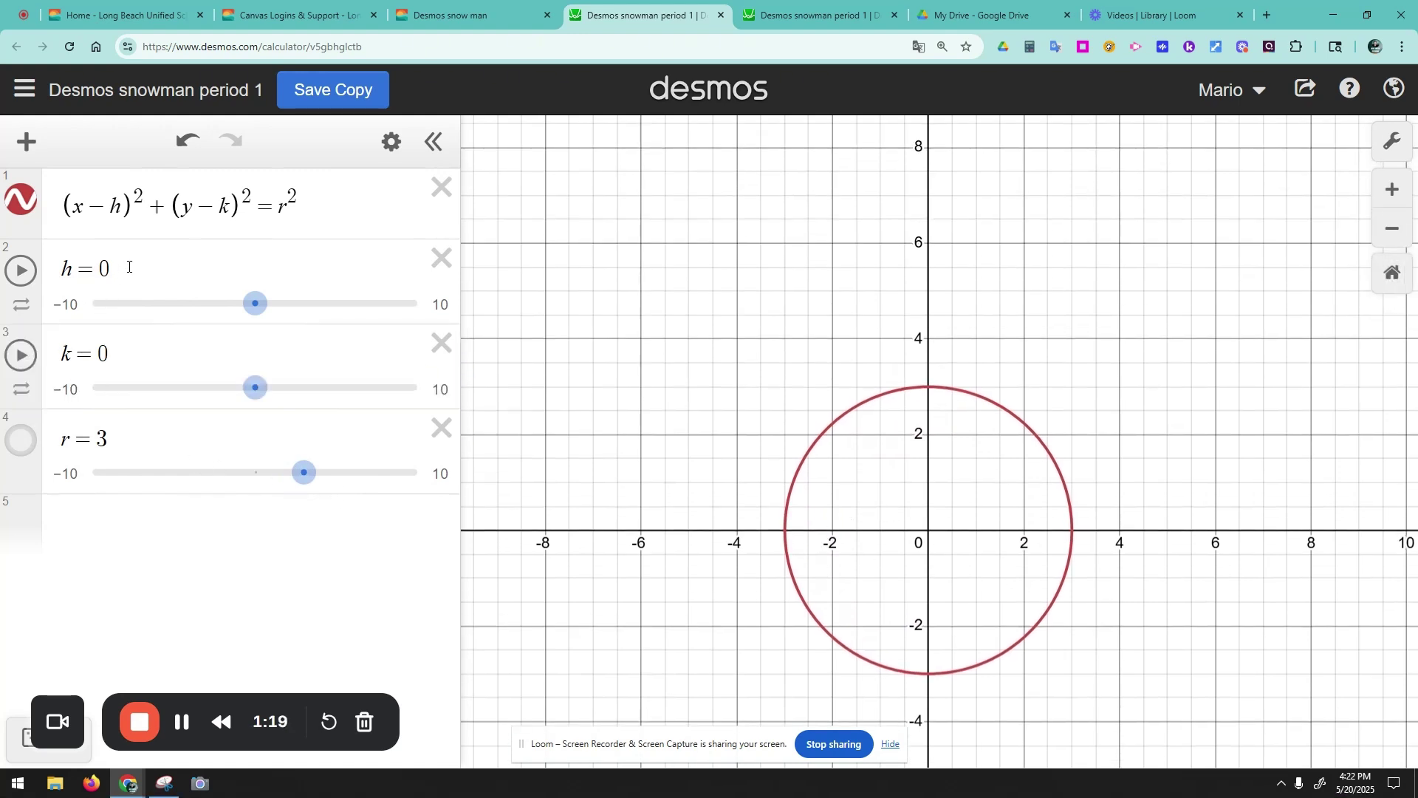
# - Copy the general circle equation into the empty row below the sliders
pyautogui.moveTo(314, 212); pyautogui.dragTo(78, 201)
pyautogui.hotkey('ctrl', 'c')
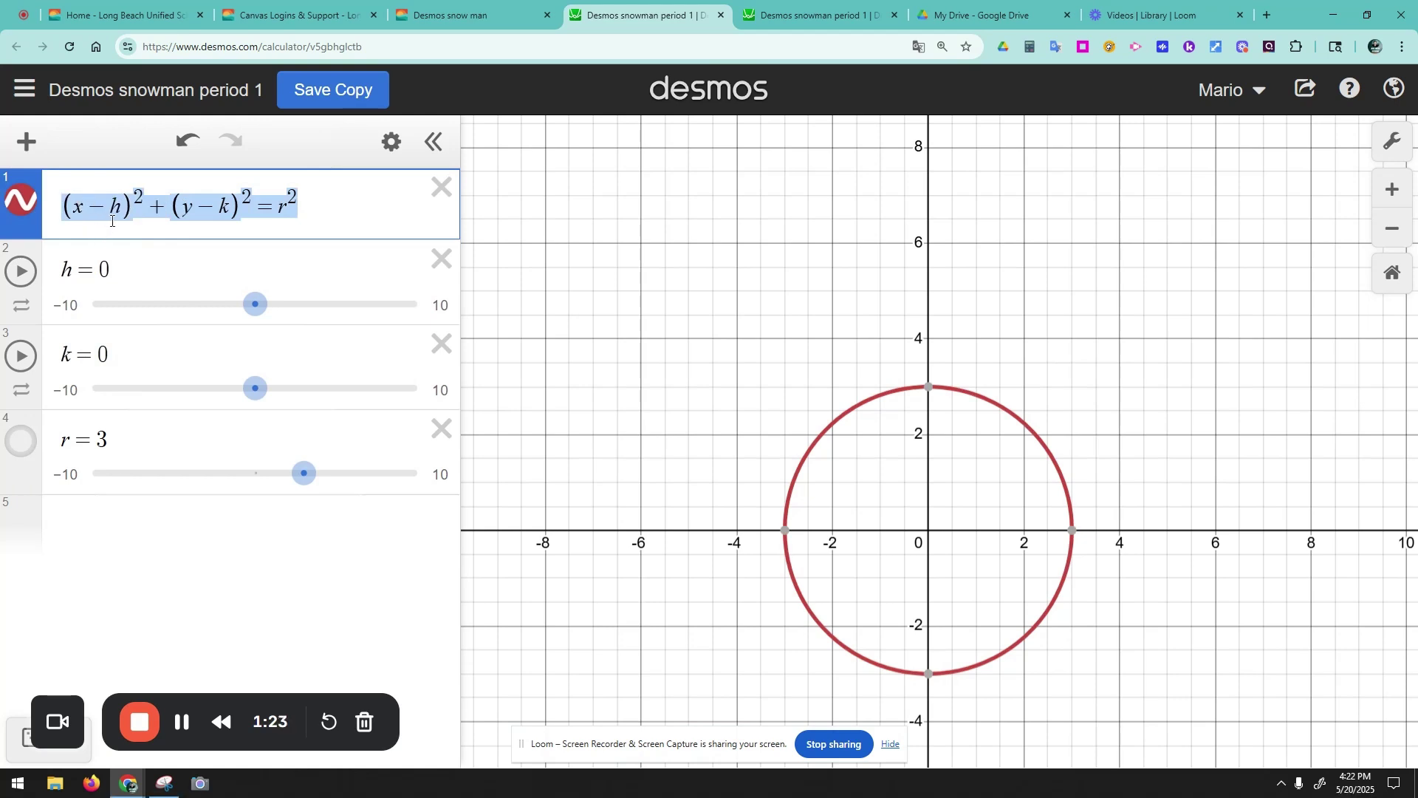
pyautogui.click(124, 523)
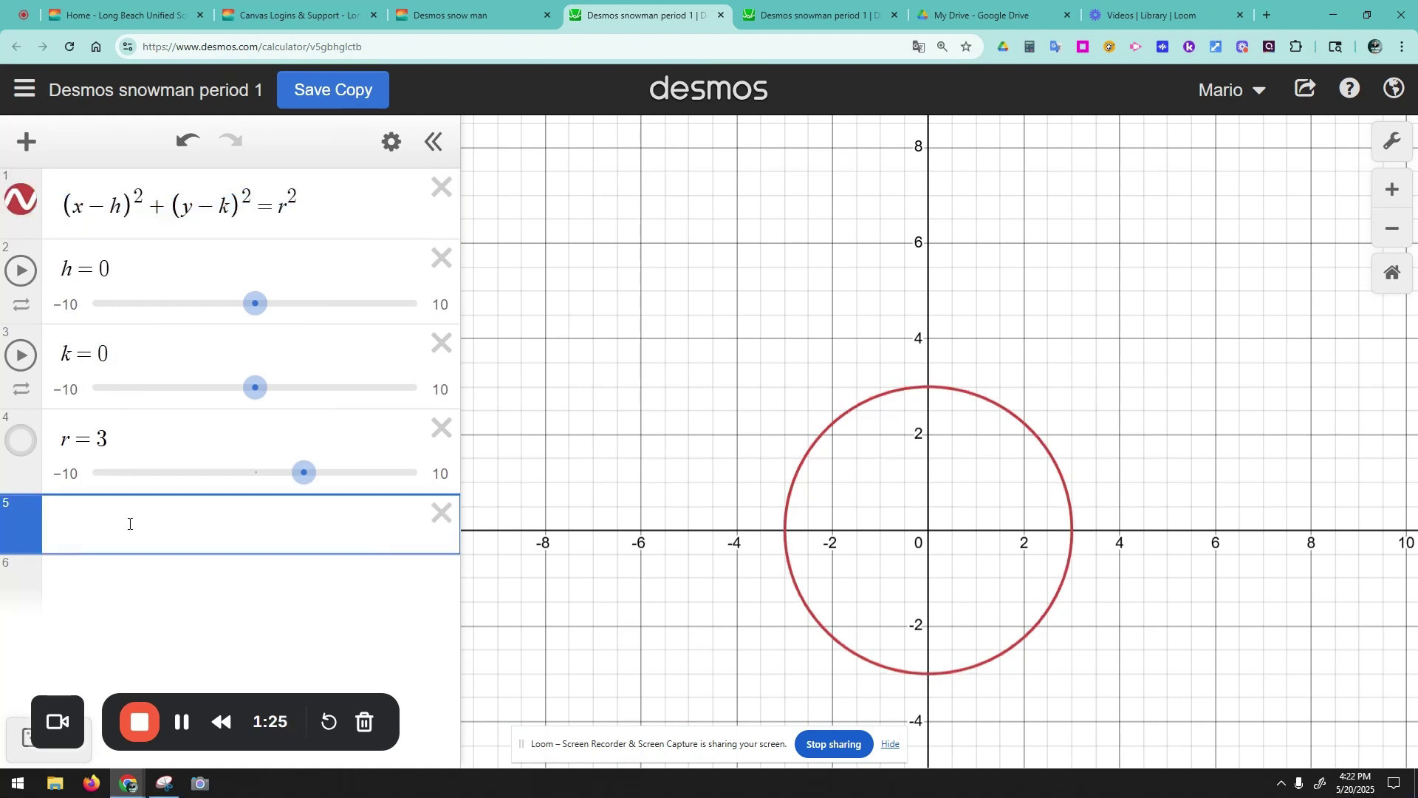
pyautogui.hotkey('ctrl', 'v')
# - Replace h and k with 0 in the first circle equation and delete the h slider
pyautogui.click(325, 198)
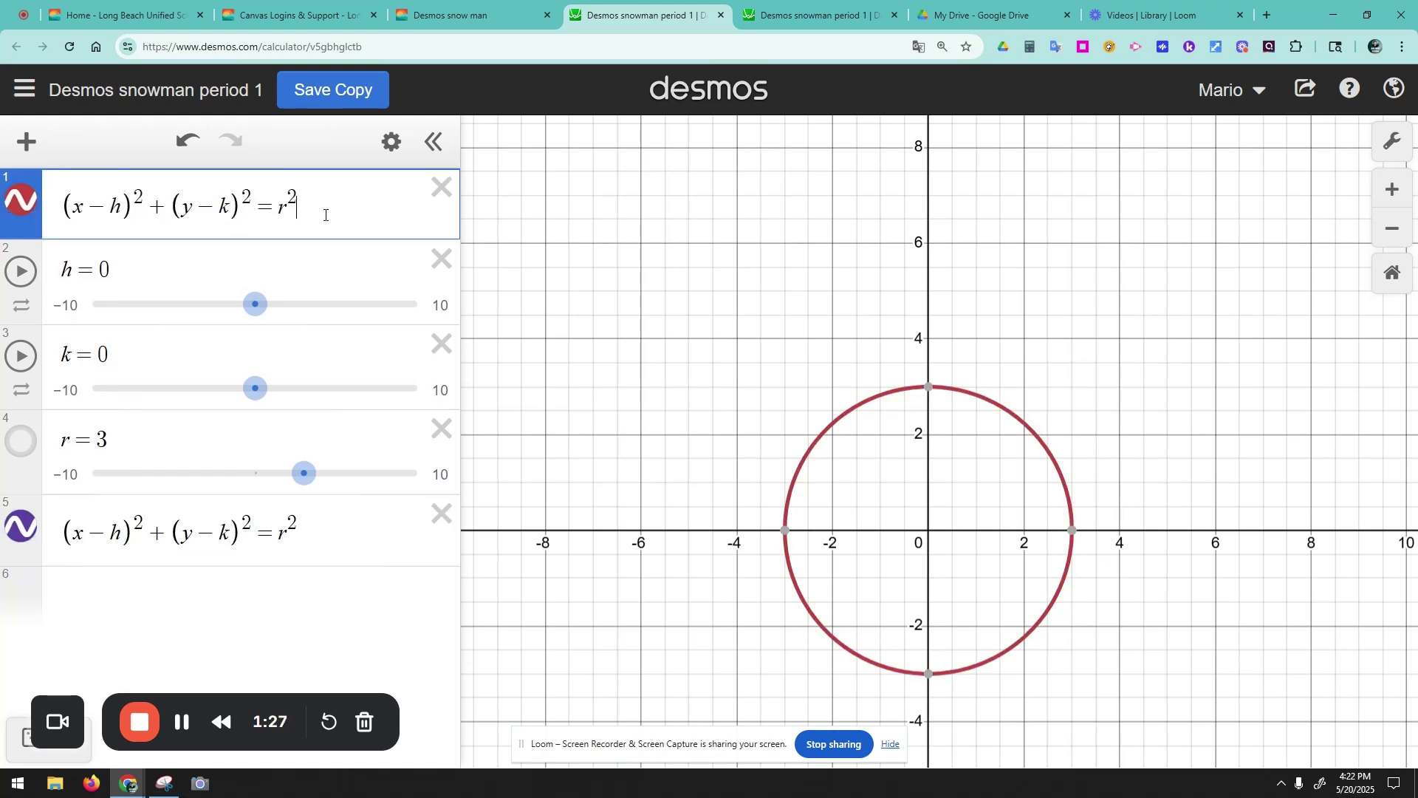
pyautogui.click(119, 277)
pyautogui.click(111, 354)
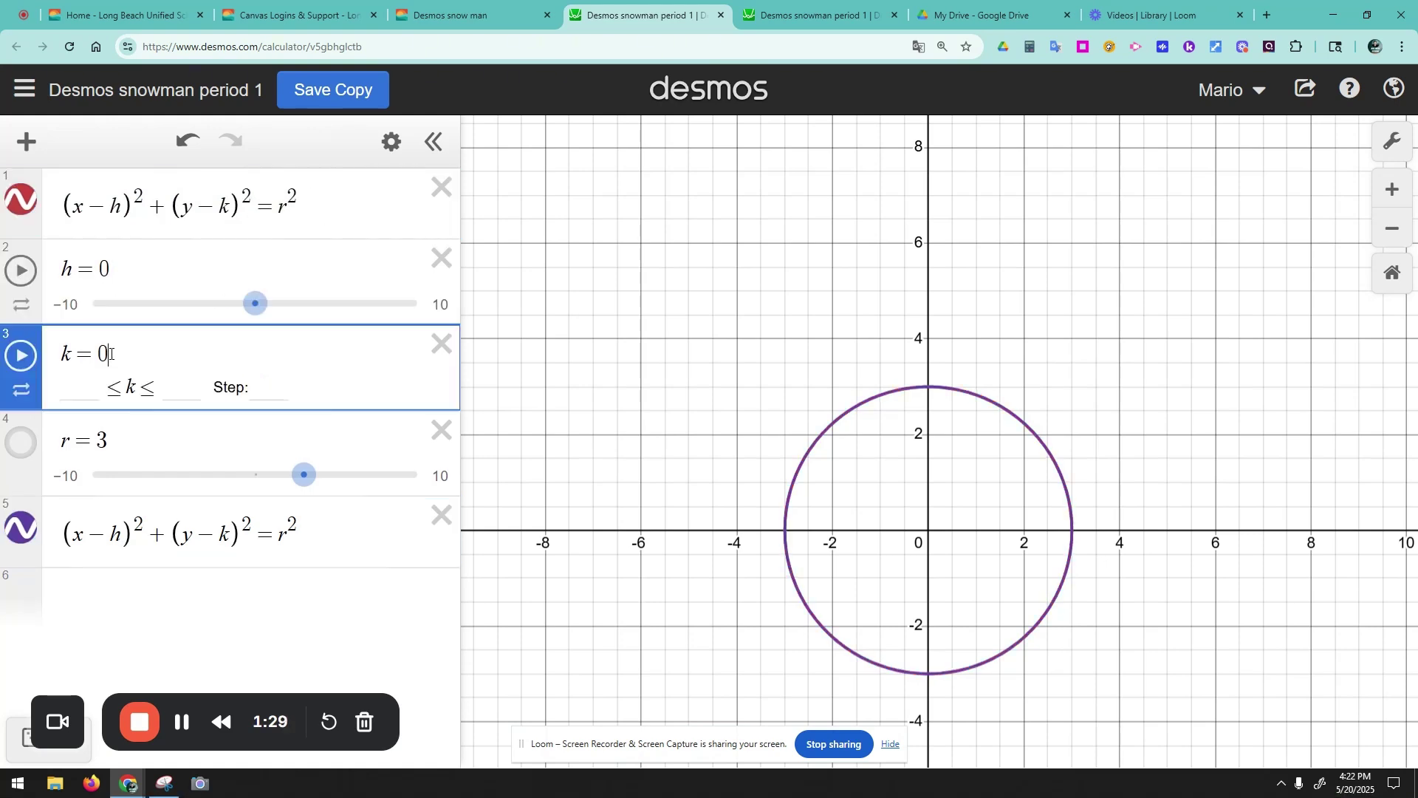
pyautogui.click(121, 433)
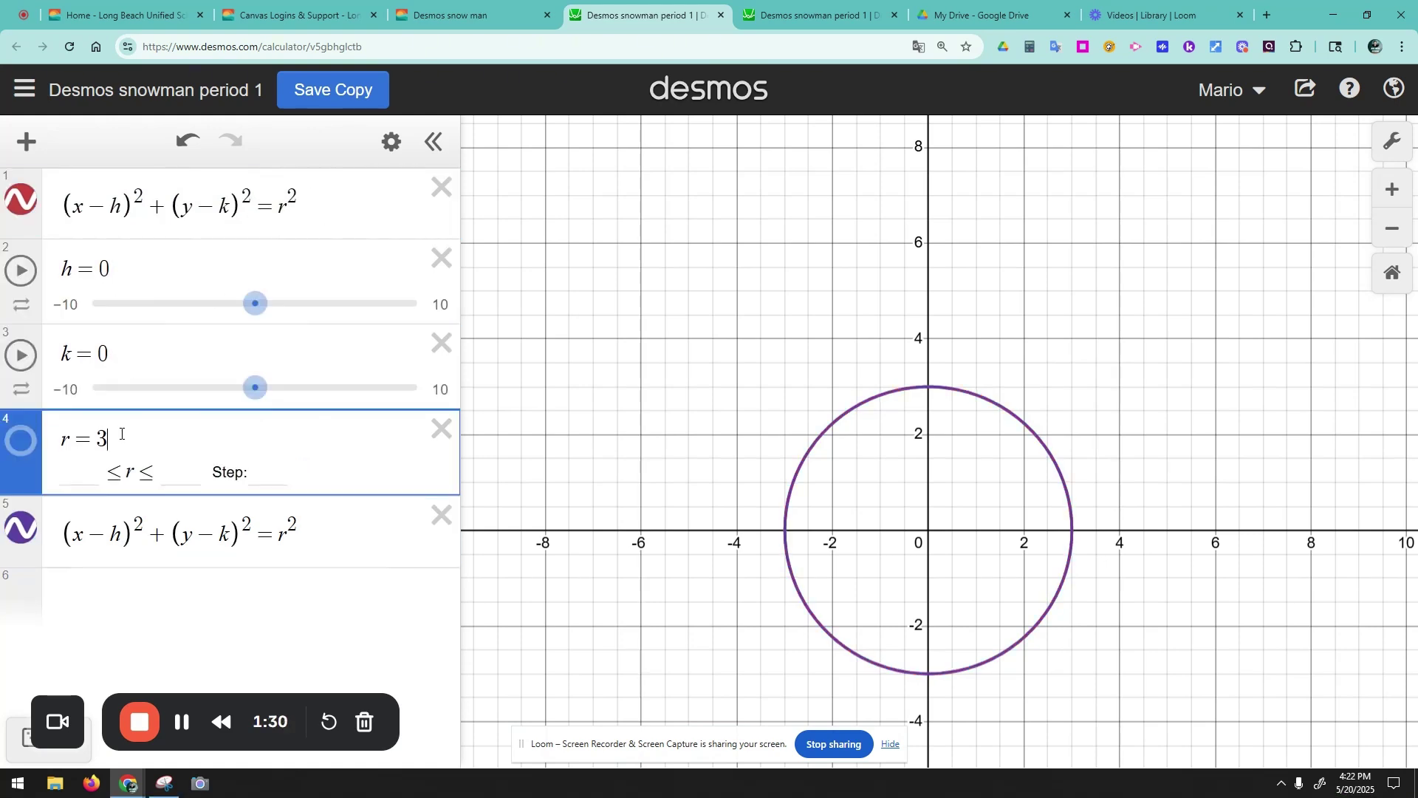
pyautogui.click(117, 206)
pyautogui.doubleClick(116, 207)
pyautogui.write('0')
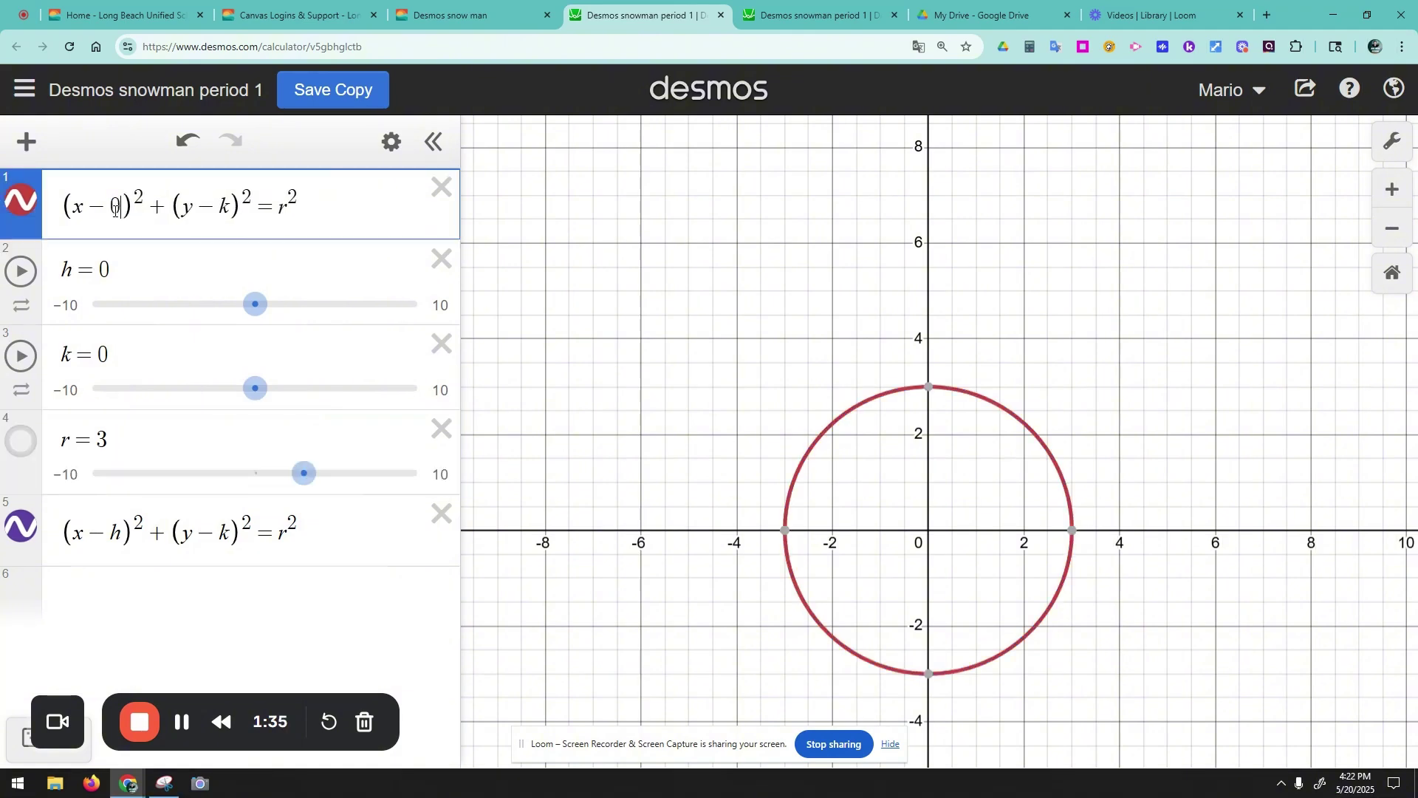
pyautogui.click(441, 258)
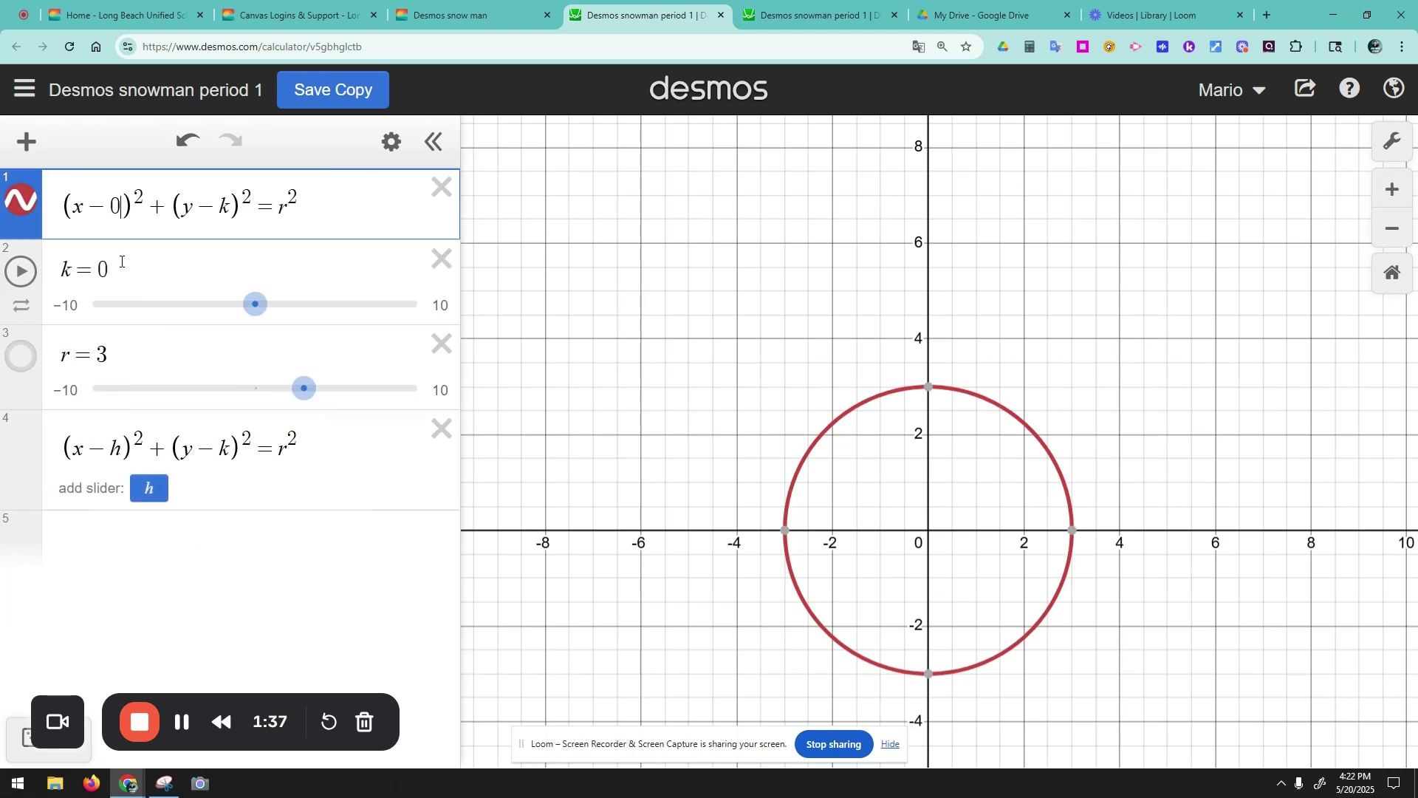
pyautogui.doubleClick(220, 206)
pyautogui.write('0')
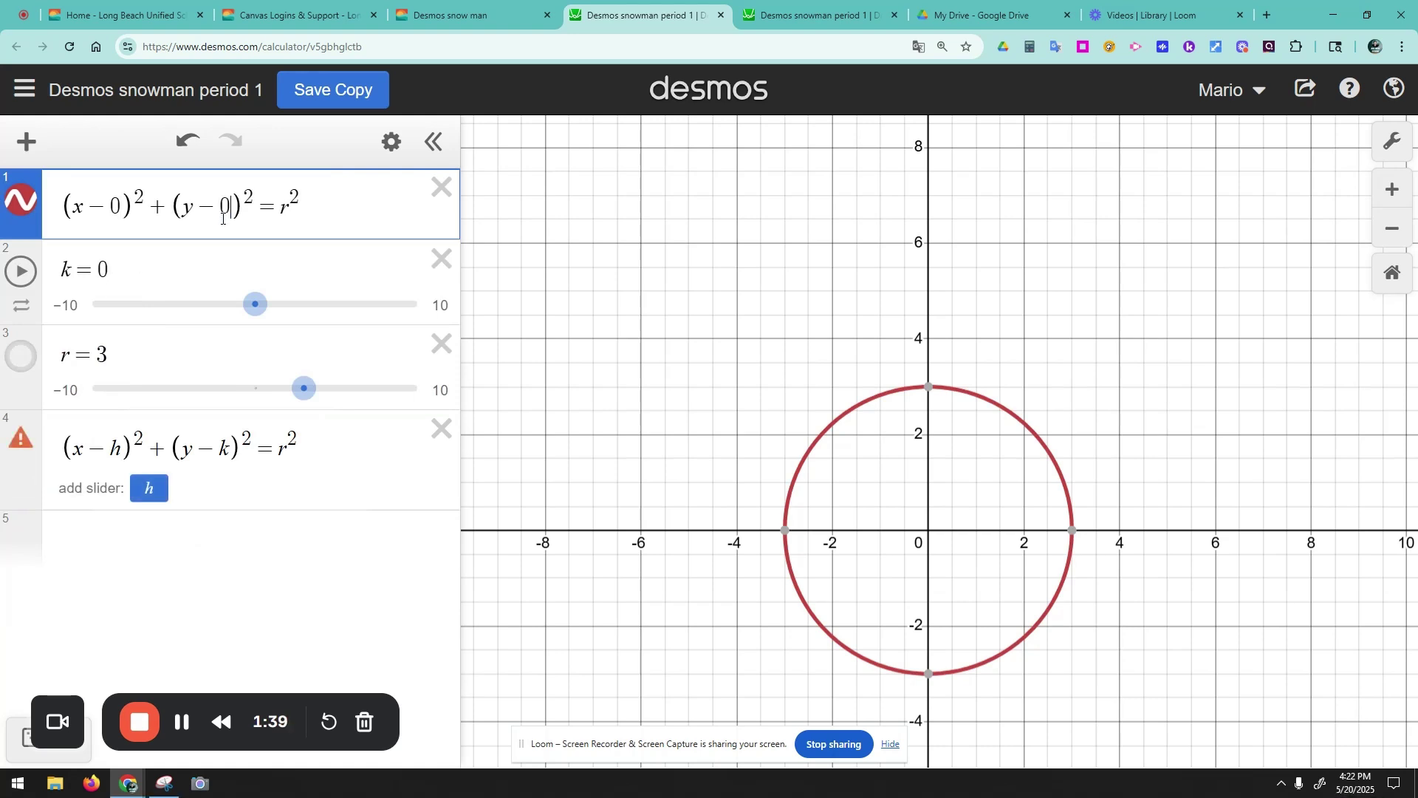
# - Replace r with (3) in the first equation so it reads (x−0)²+(y−0)²=(3)²
pyautogui.click(107, 357)
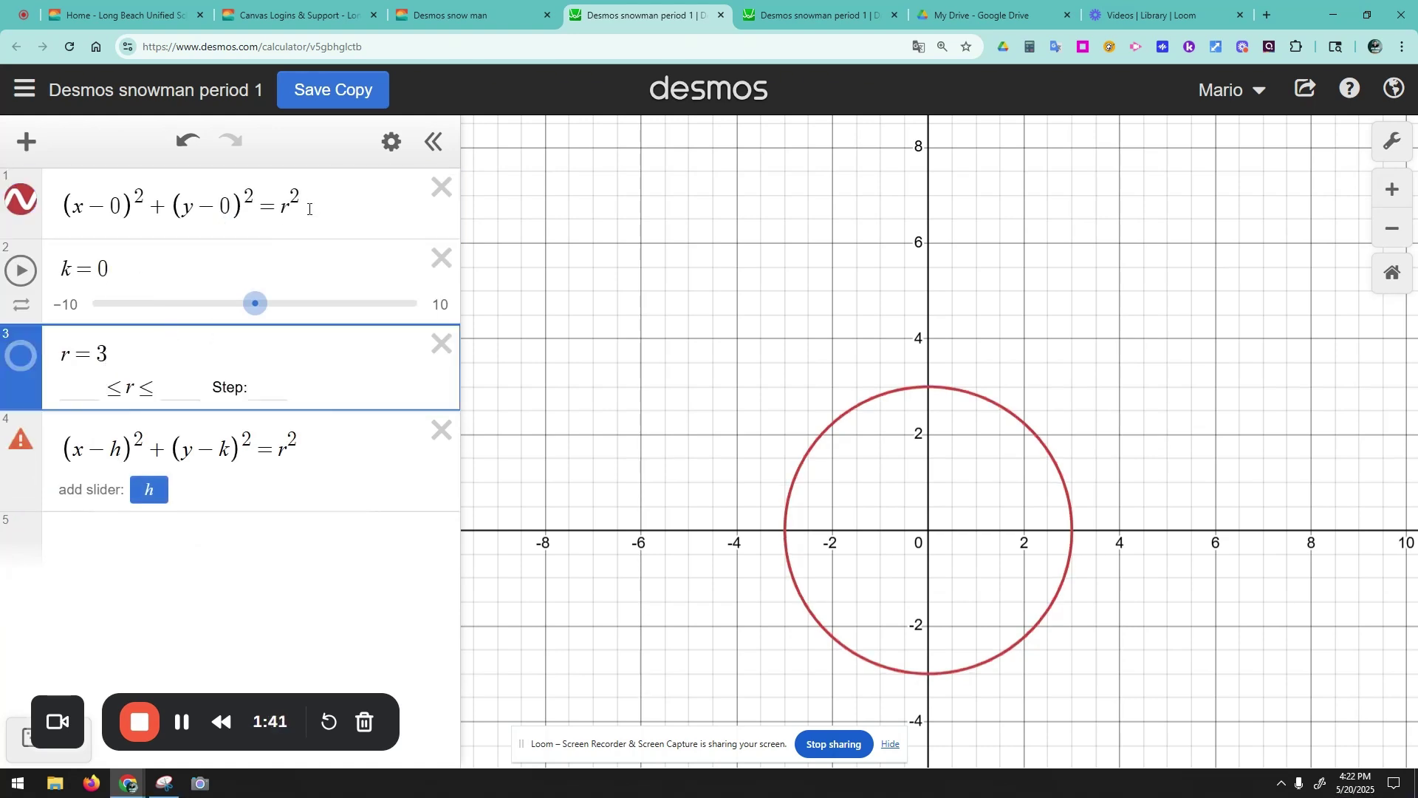
pyautogui.doubleClick(285, 210)
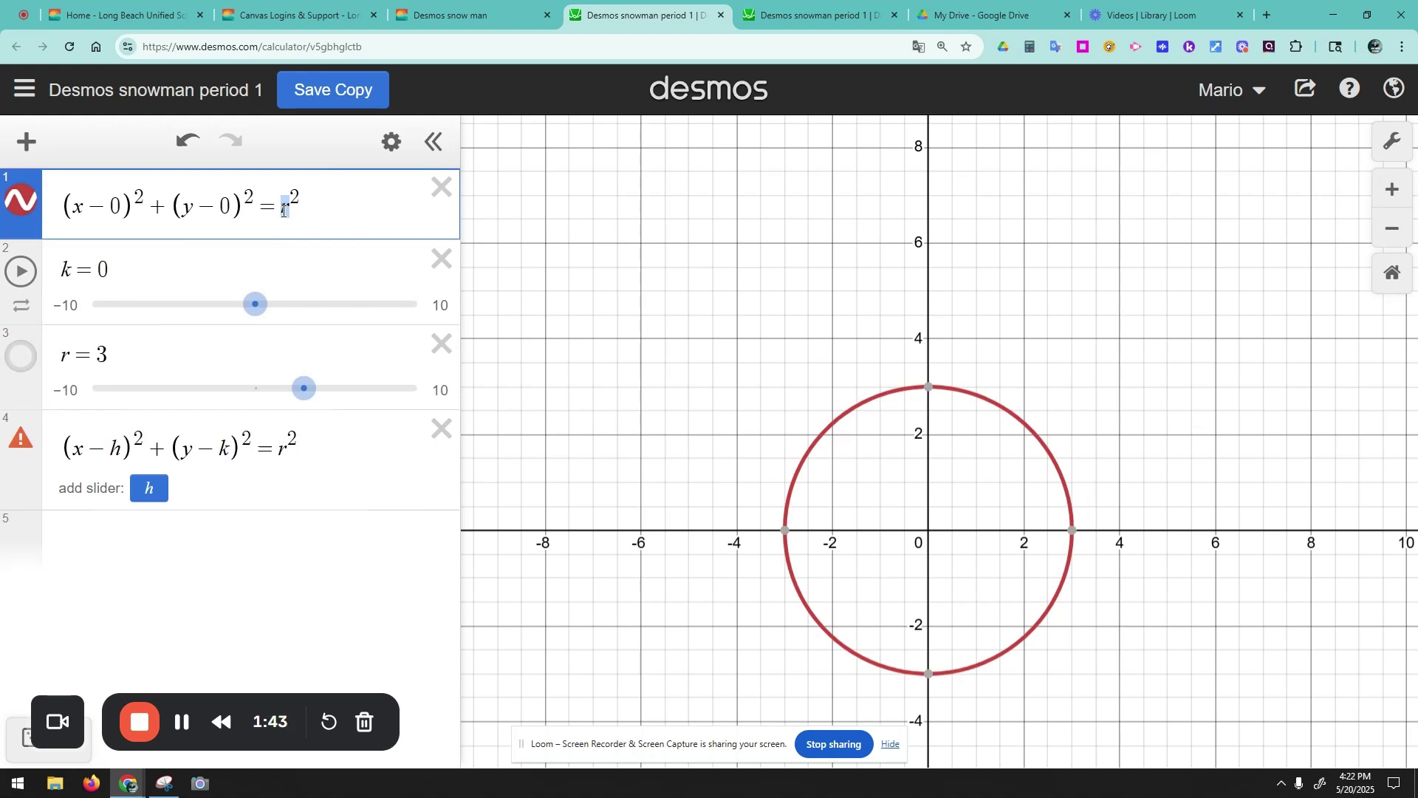
pyautogui.write('(3r')
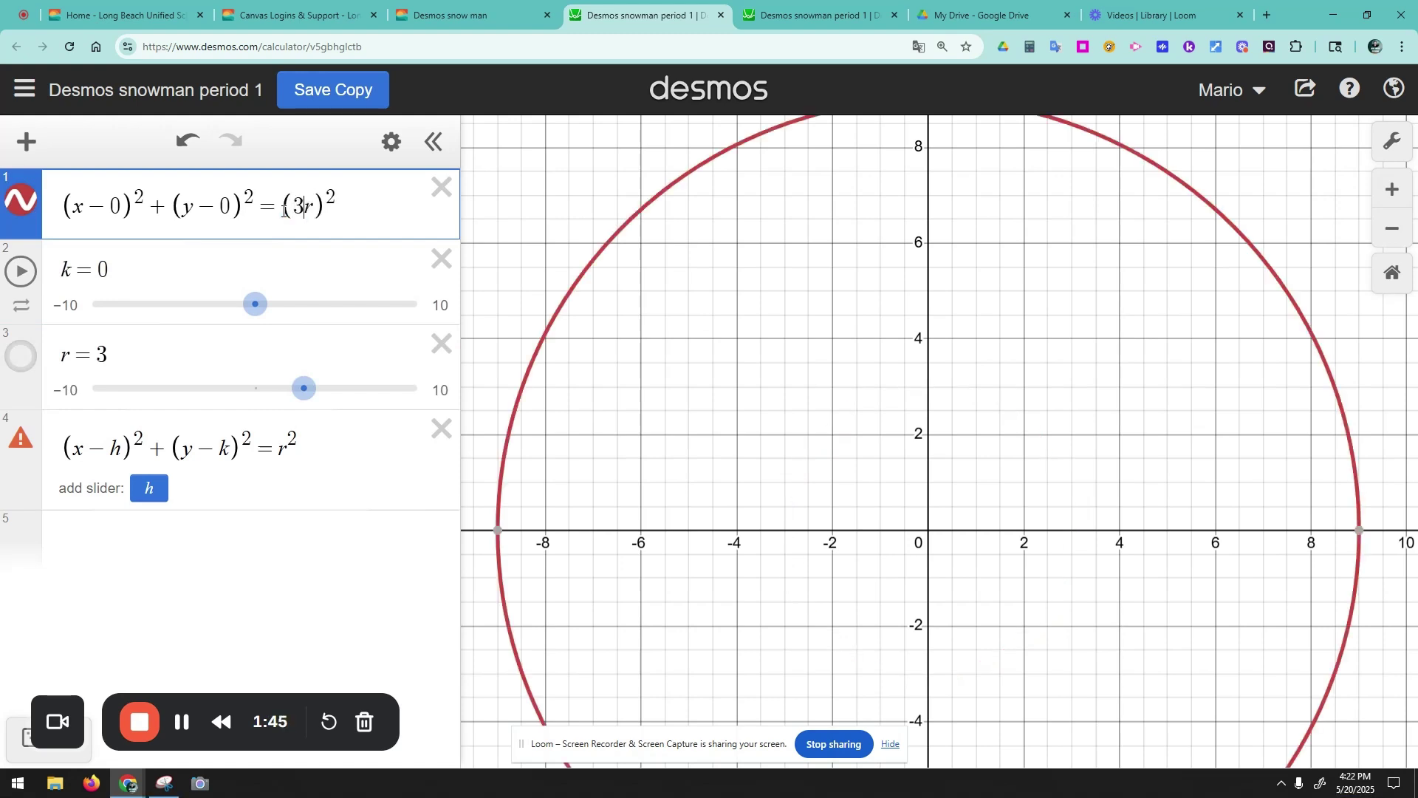
pyautogui.write(')')
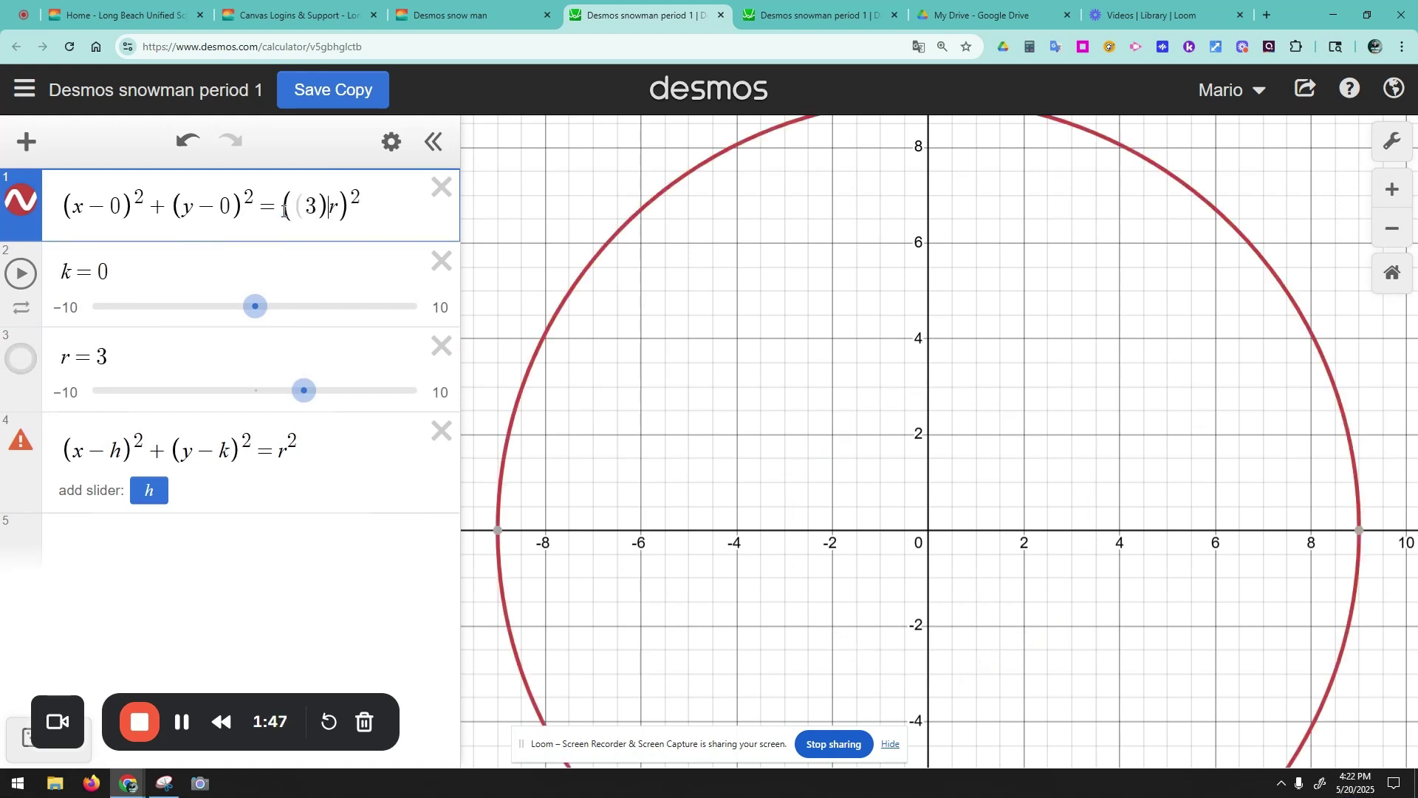
pyautogui.press('Delete')
pyautogui.click(922, 476)
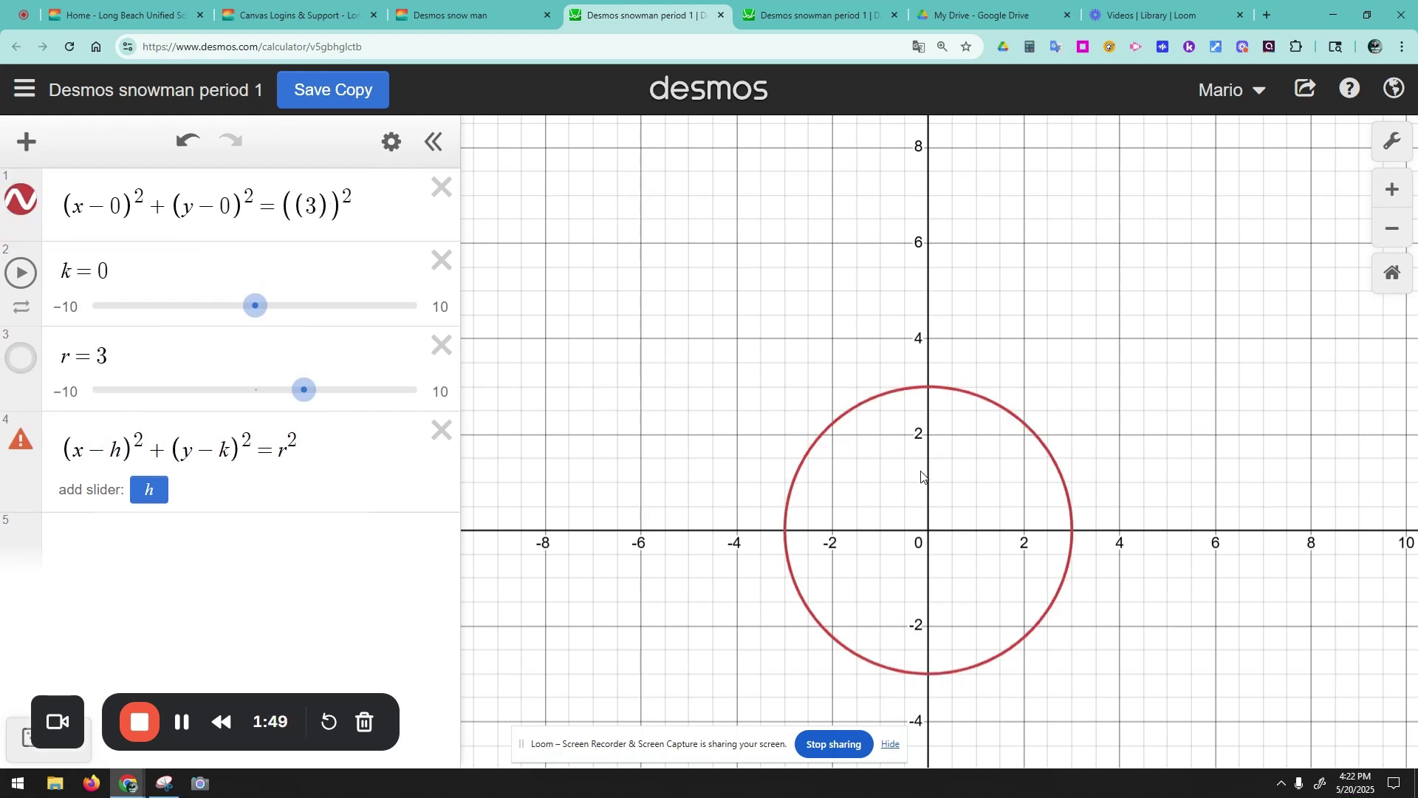
pyautogui.click(326, 203)
pyautogui.click(298, 206)
pyautogui.press('BackSpace')
# - Delete the remaining k and r sliders and add new sliders for all variables of the second circle equation
pyautogui.click(429, 274)
pyautogui.click(441, 258)
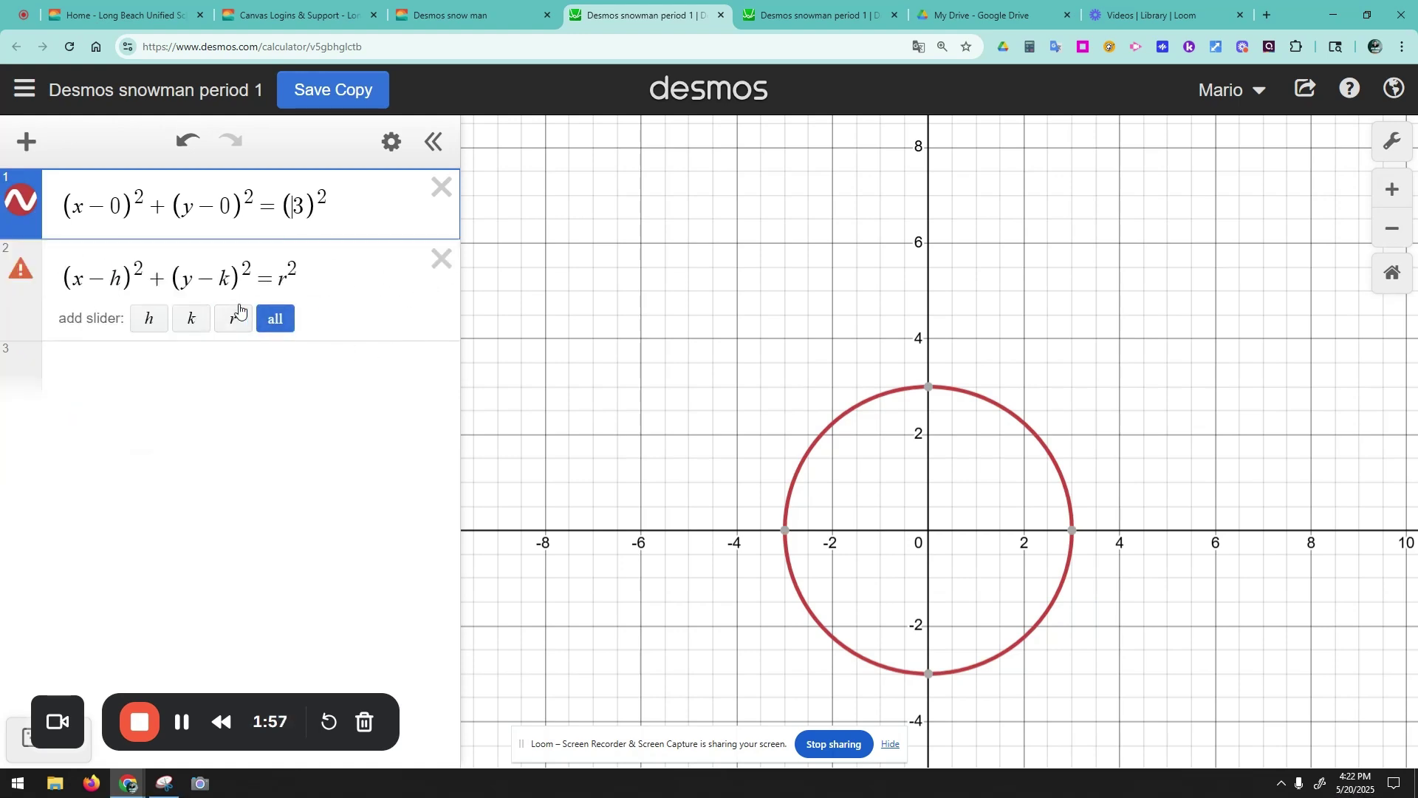
pyautogui.click(274, 319)
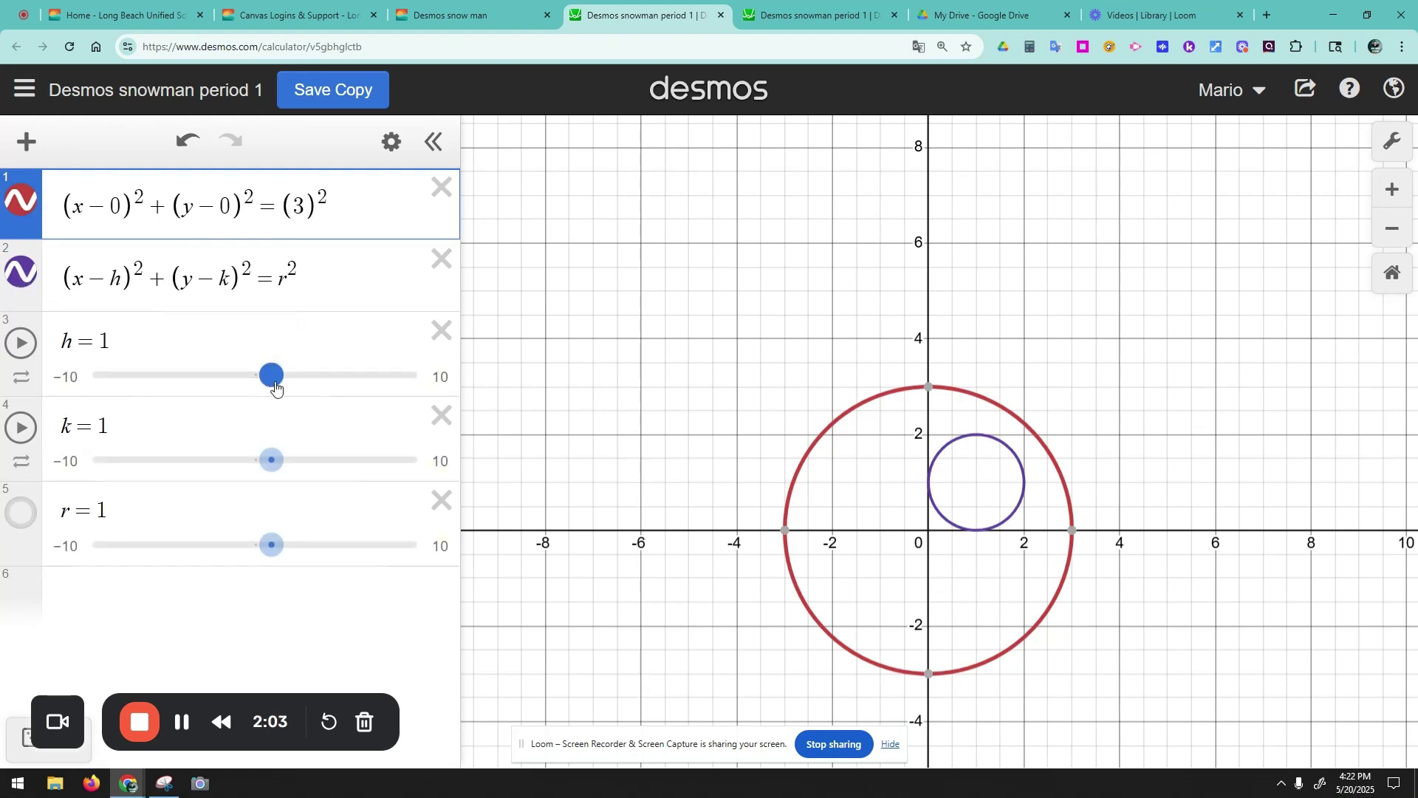
pyautogui.moveTo(866, 485); pyautogui.dragTo(864, 504)
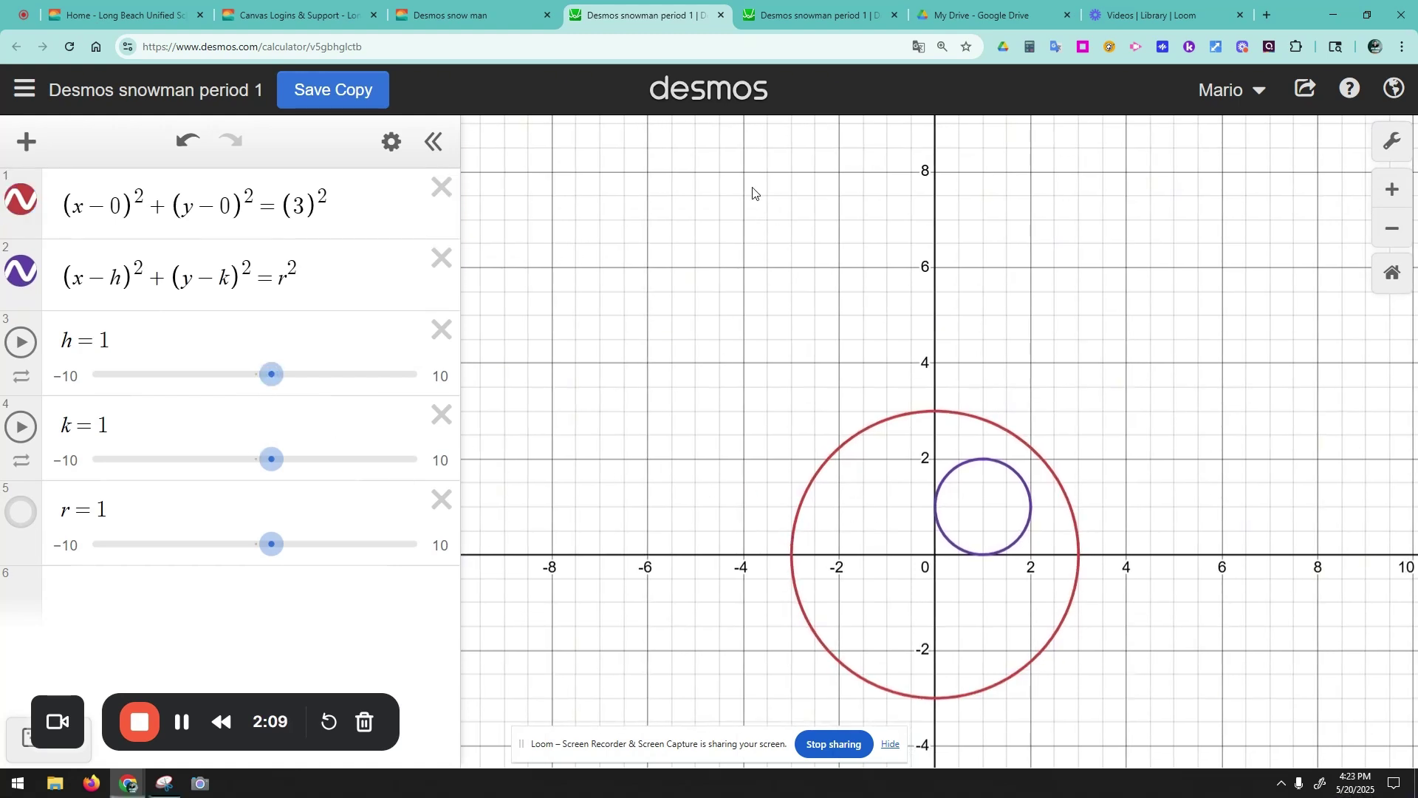
# - Check the reference snowman, and adjust the second circle's sliders to h = 0, k = 4.4 and r = 2.4
pyautogui.click(780, 20)
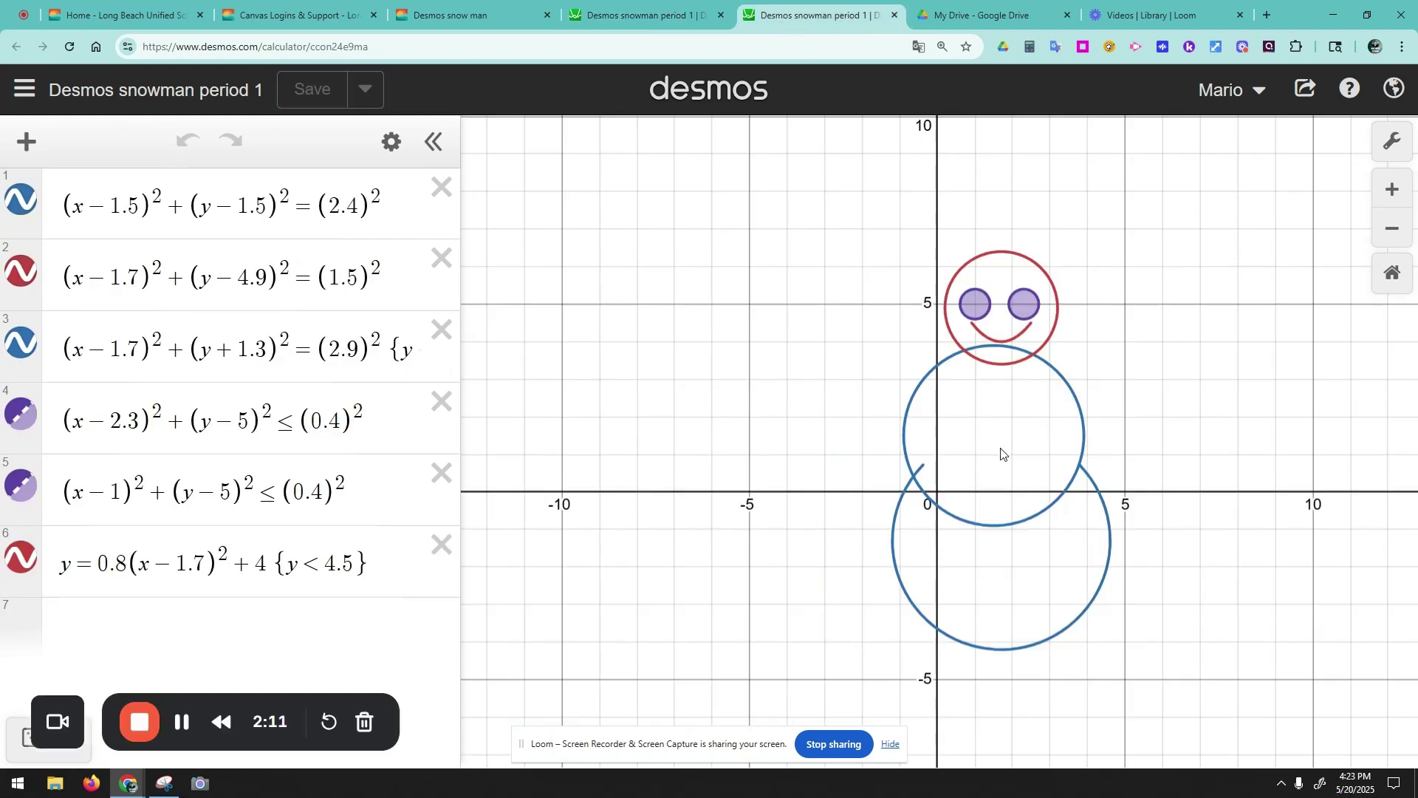
pyautogui.click(639, 14)
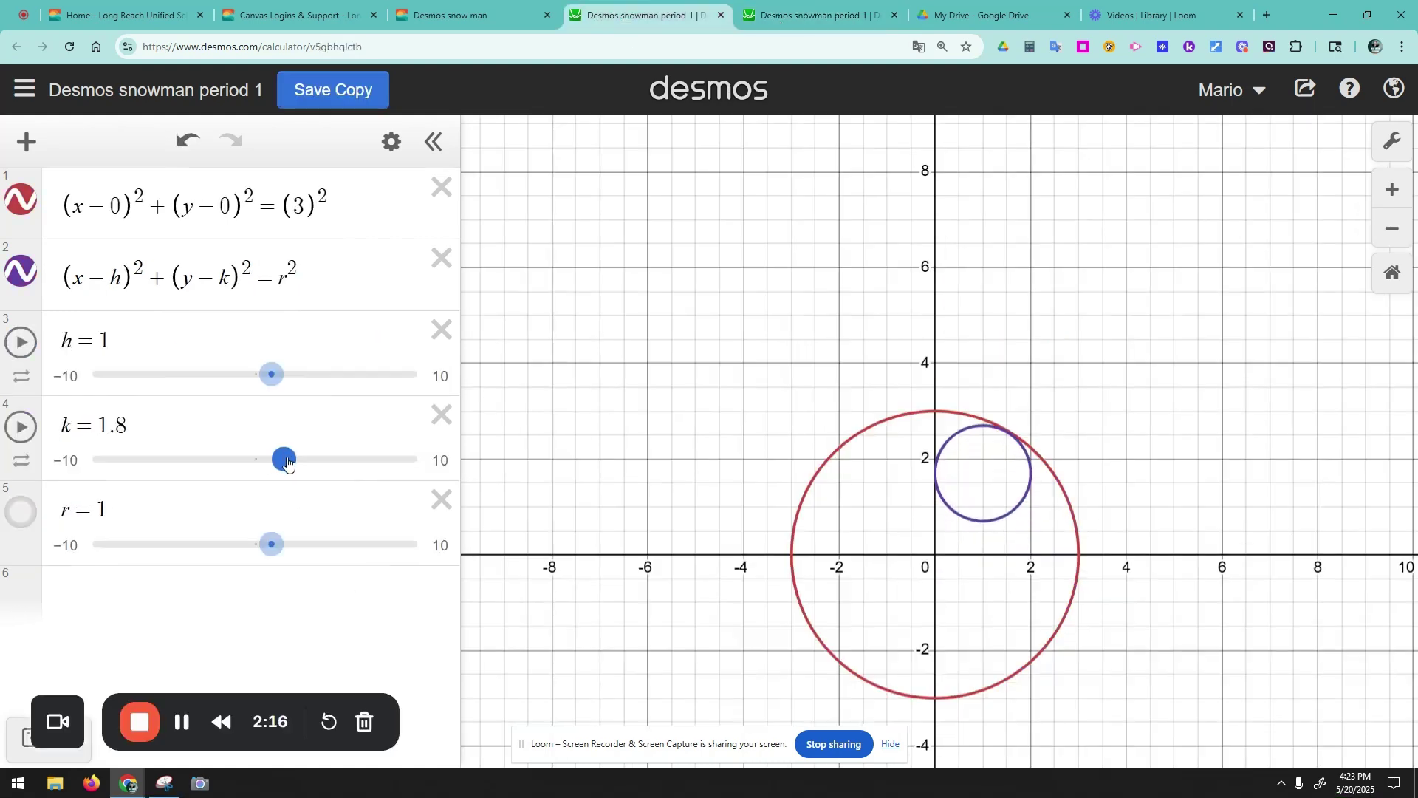
pyautogui.moveTo(285, 459); pyautogui.dragTo(310, 461)
pyautogui.moveTo(272, 544); pyautogui.dragTo(294, 551)
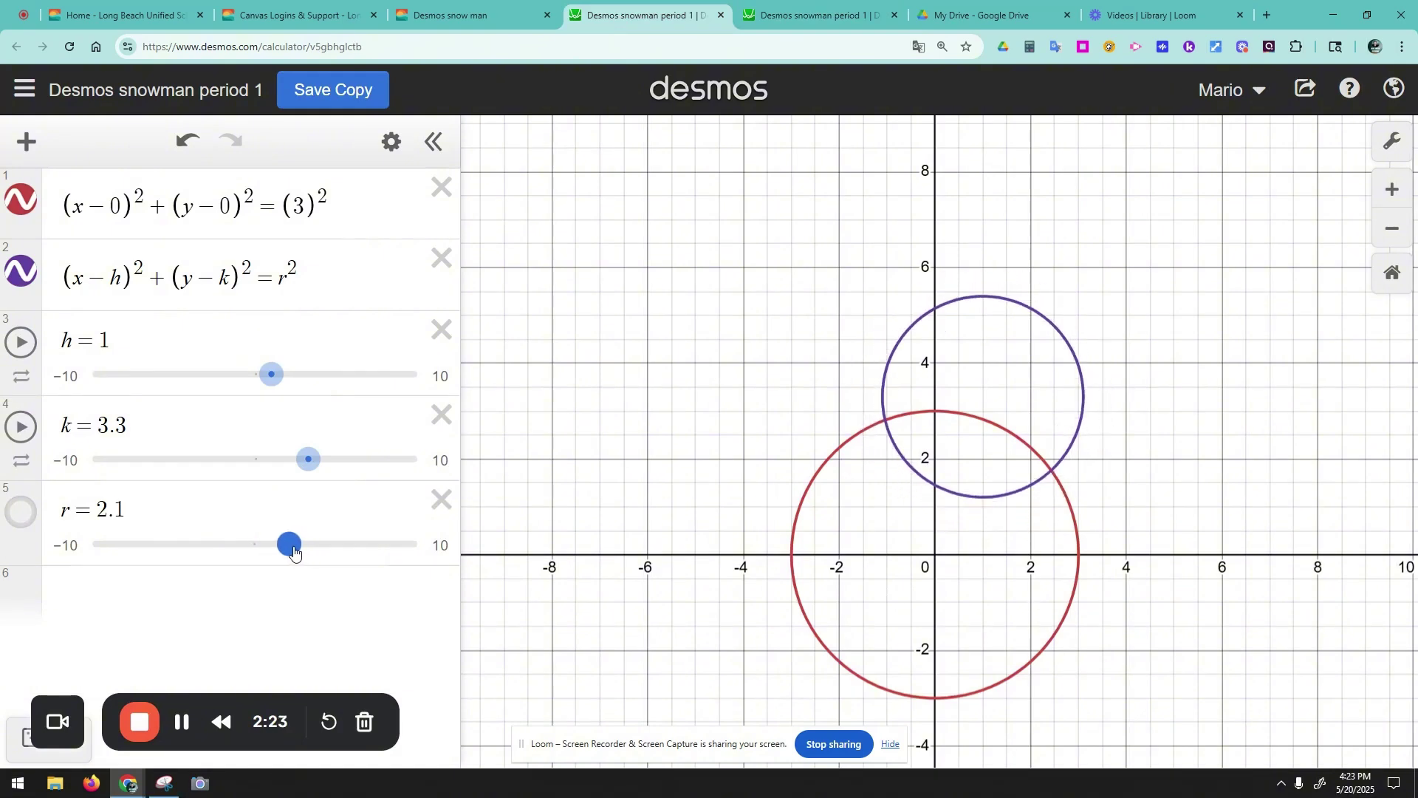
pyautogui.moveTo(260, 395); pyautogui.dragTo(251, 374)
pyautogui.moveTo(294, 546); pyautogui.dragTo(293, 559)
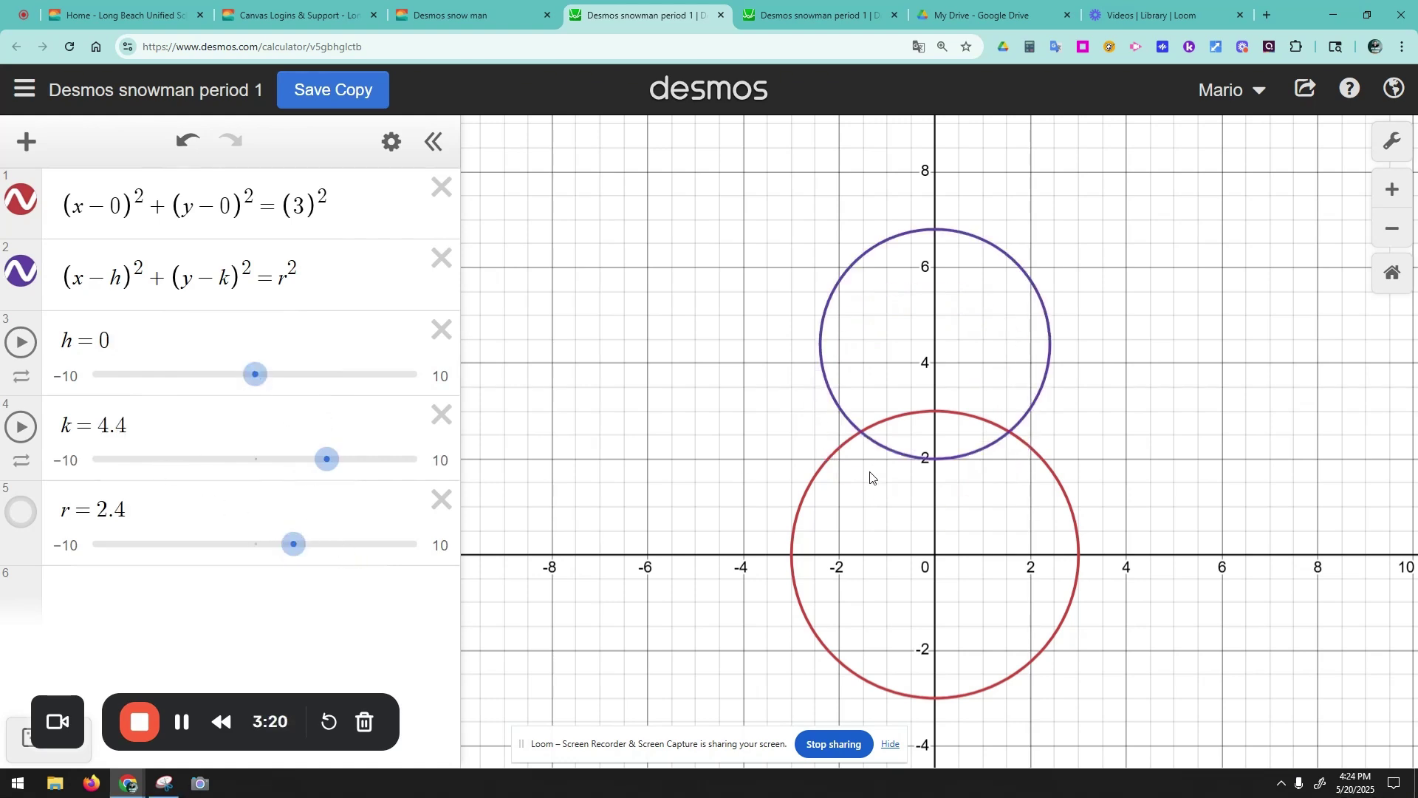
# - Examine the coordinates of the second circle's lowest and highest points on the y-axis
pyautogui.click(937, 459)
pyautogui.click(935, 230)
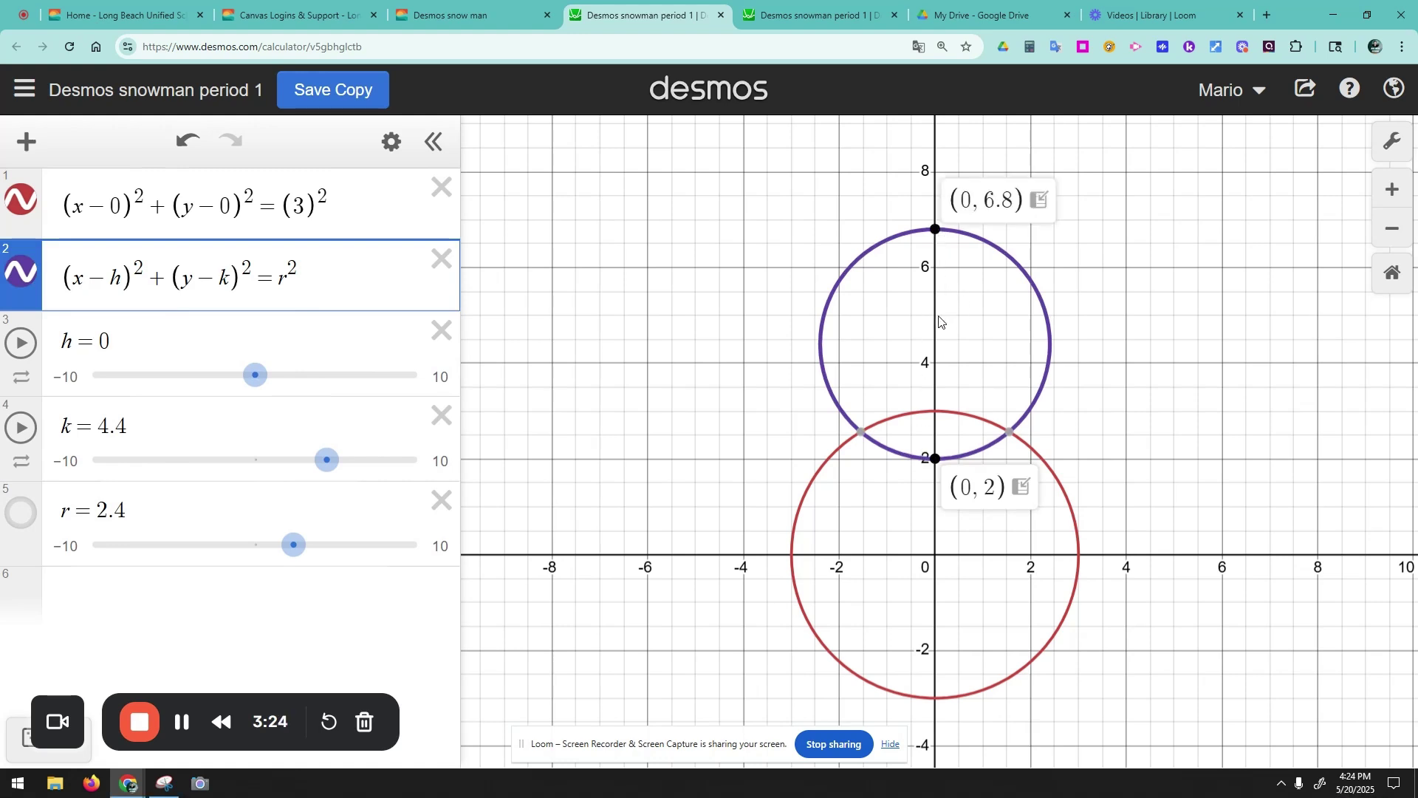
pyautogui.click(275, 416)
pyautogui.click(410, 362)
pyautogui.click(515, 379)
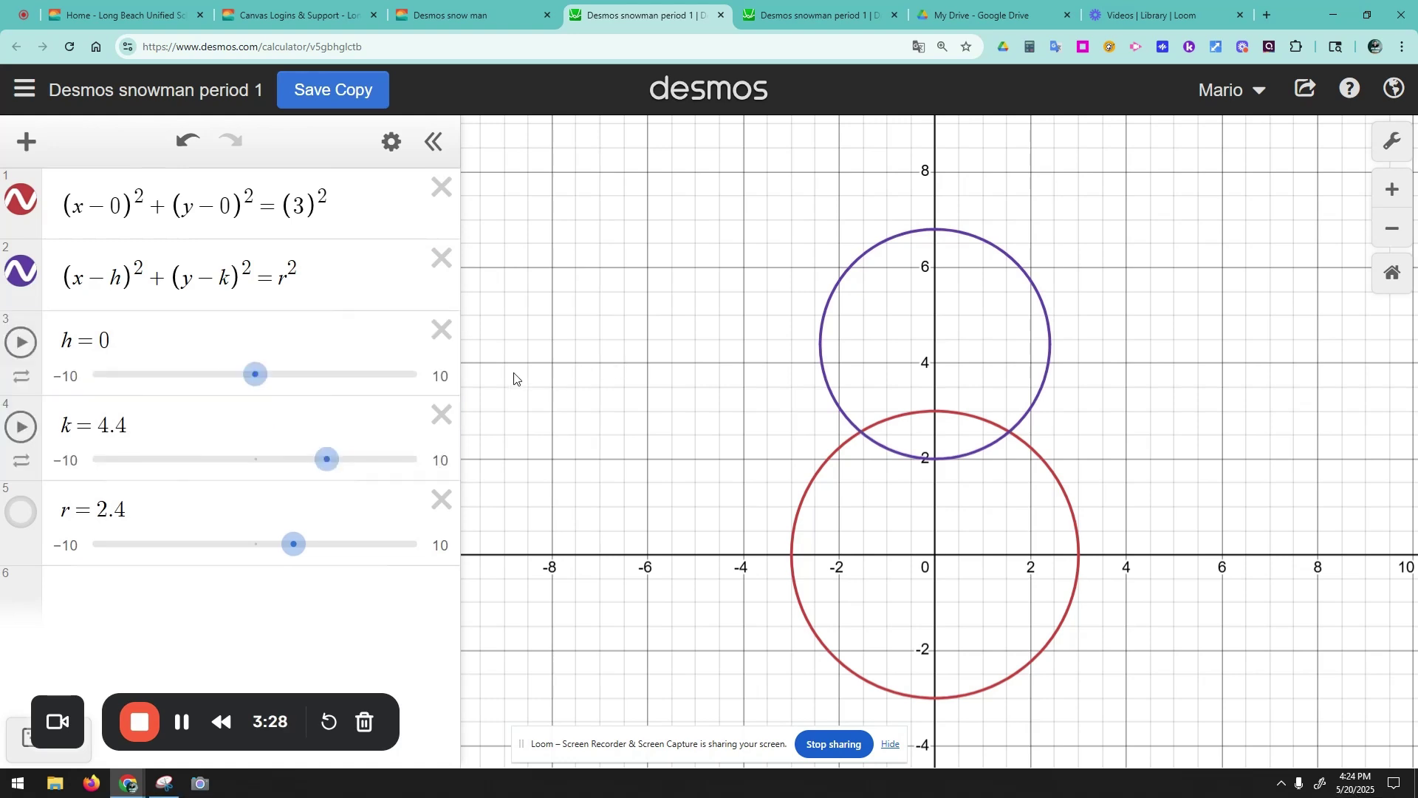
# - Copy the second circle's general equation (x−h)²+(y−k)²=r² into a new expression line below the sliders
pyautogui.click(102, 334)
pyautogui.doubleClick(103, 340)
pyautogui.click(327, 271)
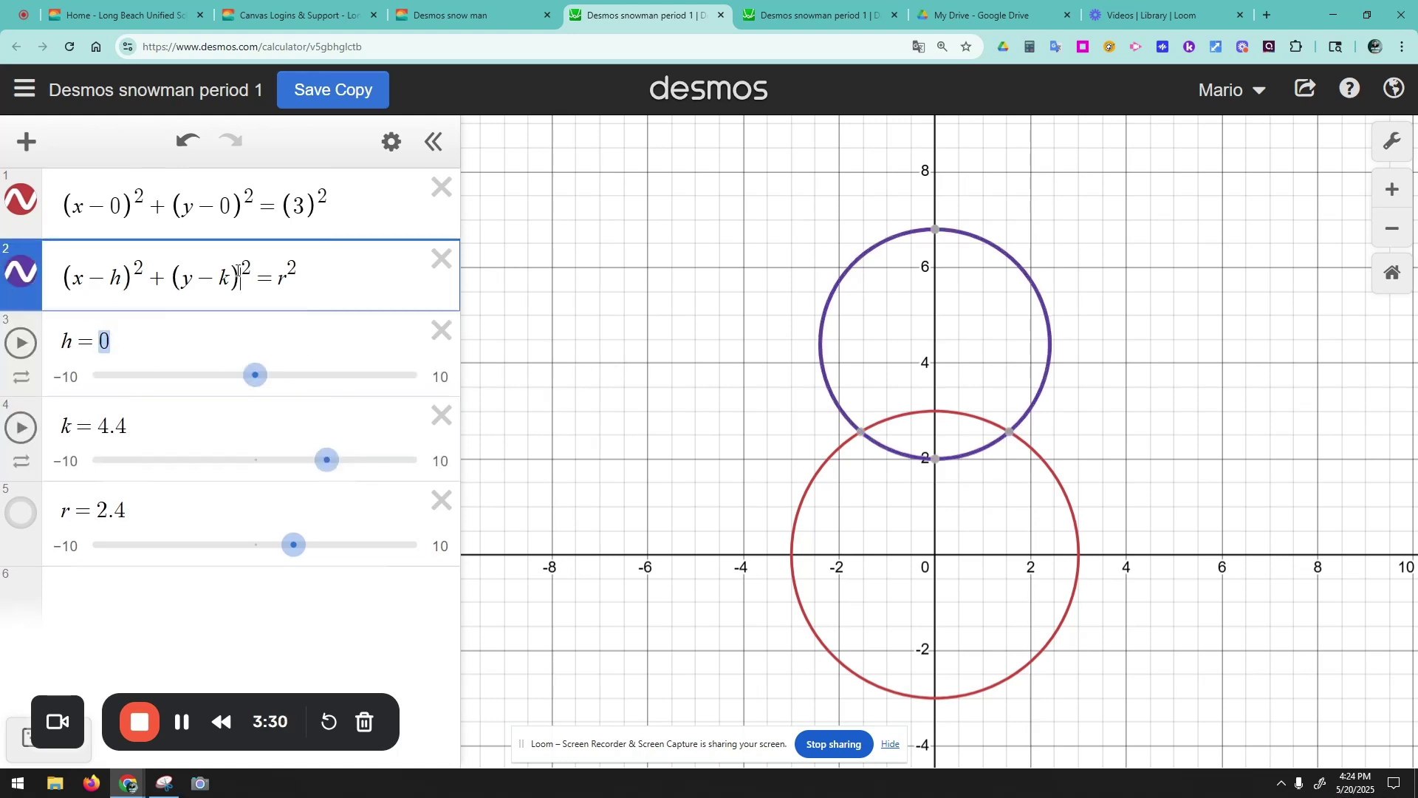
pyautogui.moveTo(328, 271); pyautogui.dragTo(62, 279)
pyautogui.hotkey('ctrl', 'c')
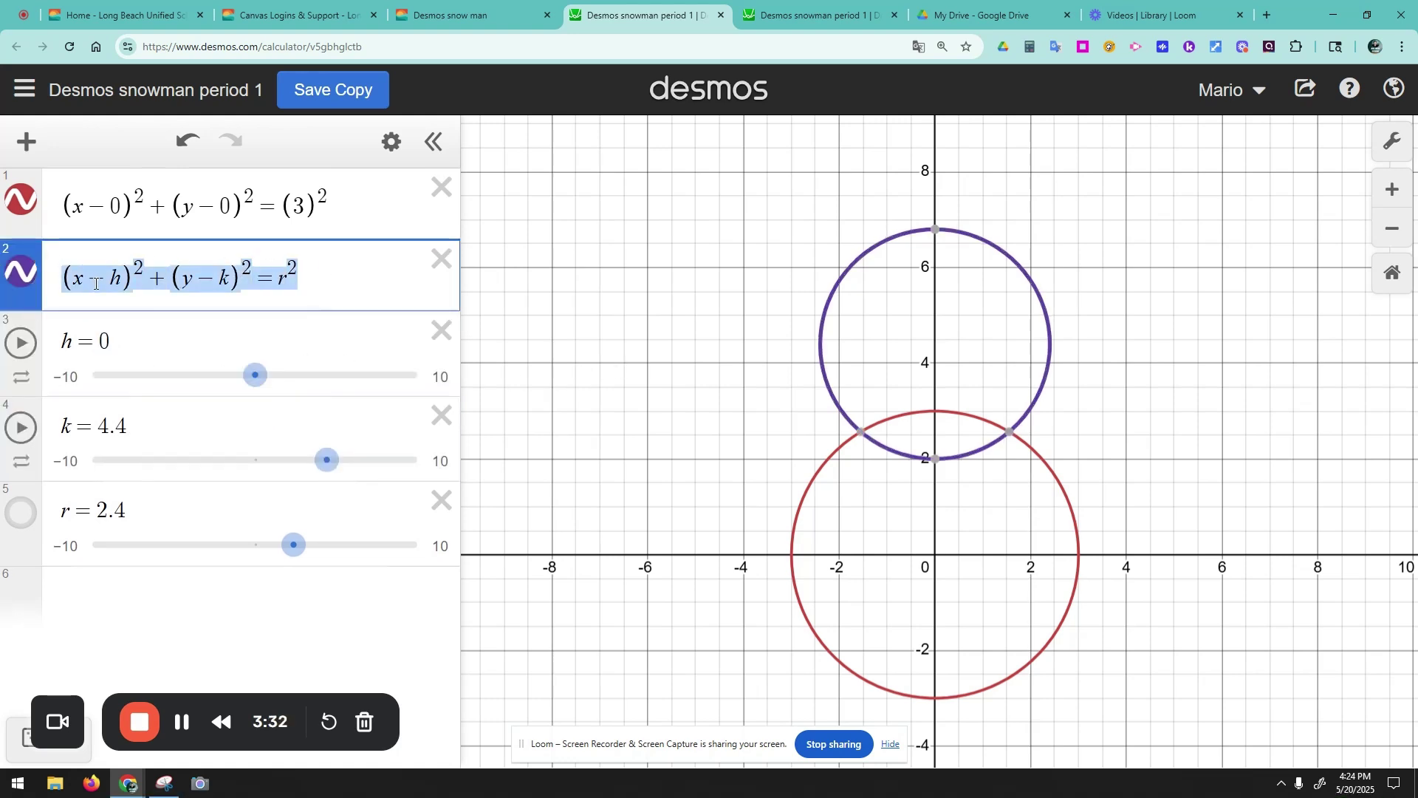
pyautogui.click(110, 599)
pyautogui.hotkey('ctrl', 'v')
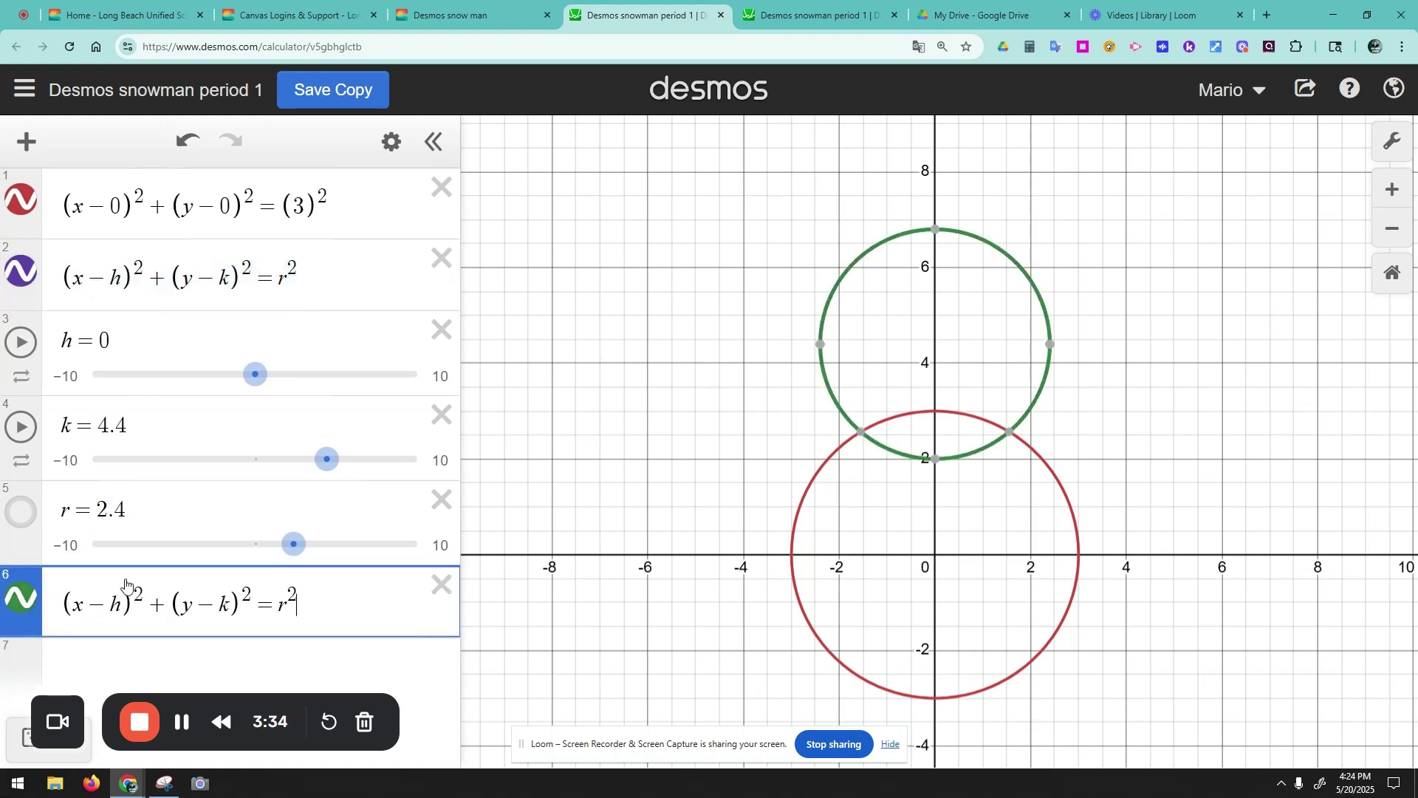
# - Replace h with 0 and k with 4.4 in the second equation, deleting the h and k sliders
pyautogui.click(324, 279)
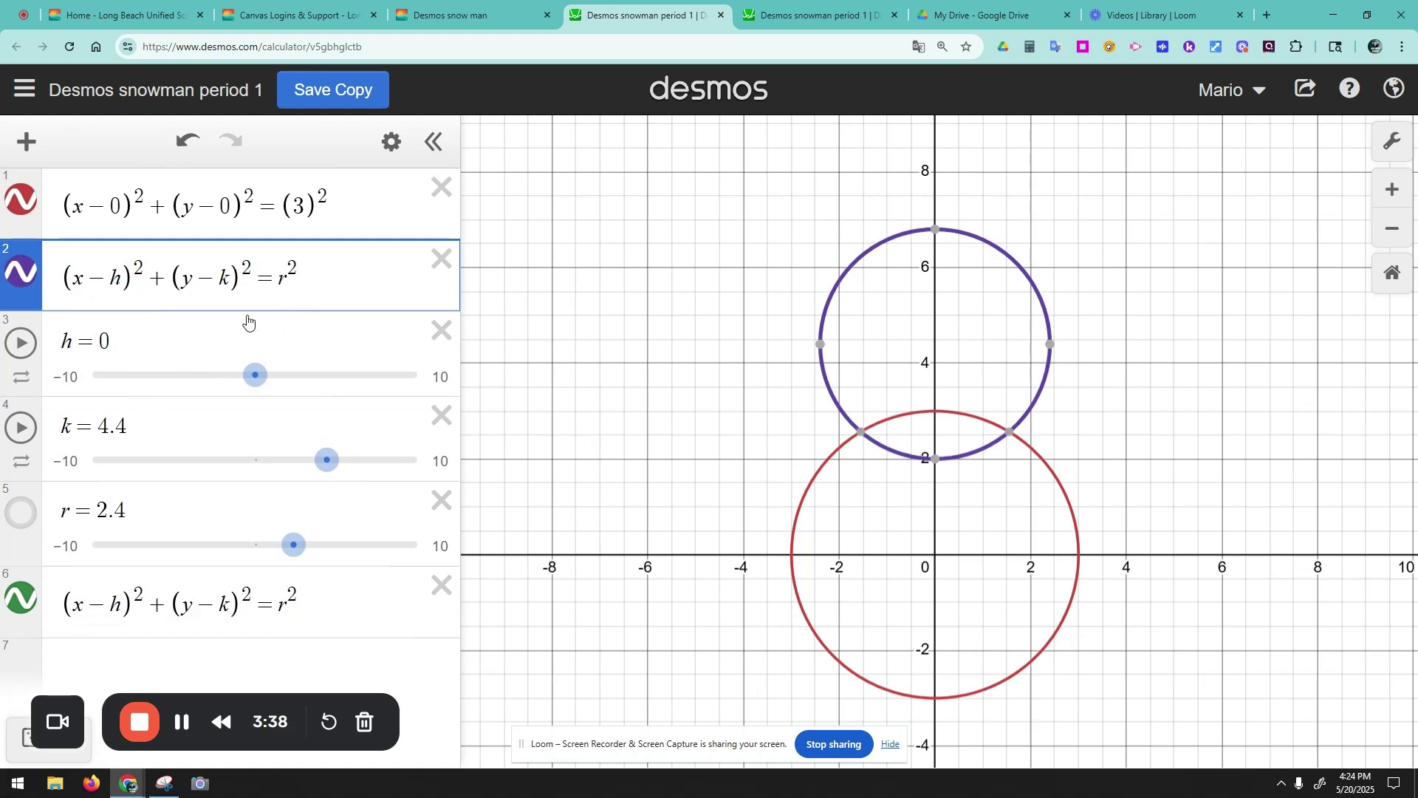
pyautogui.doubleClick(116, 278)
pyautogui.write('0')
pyautogui.click(441, 330)
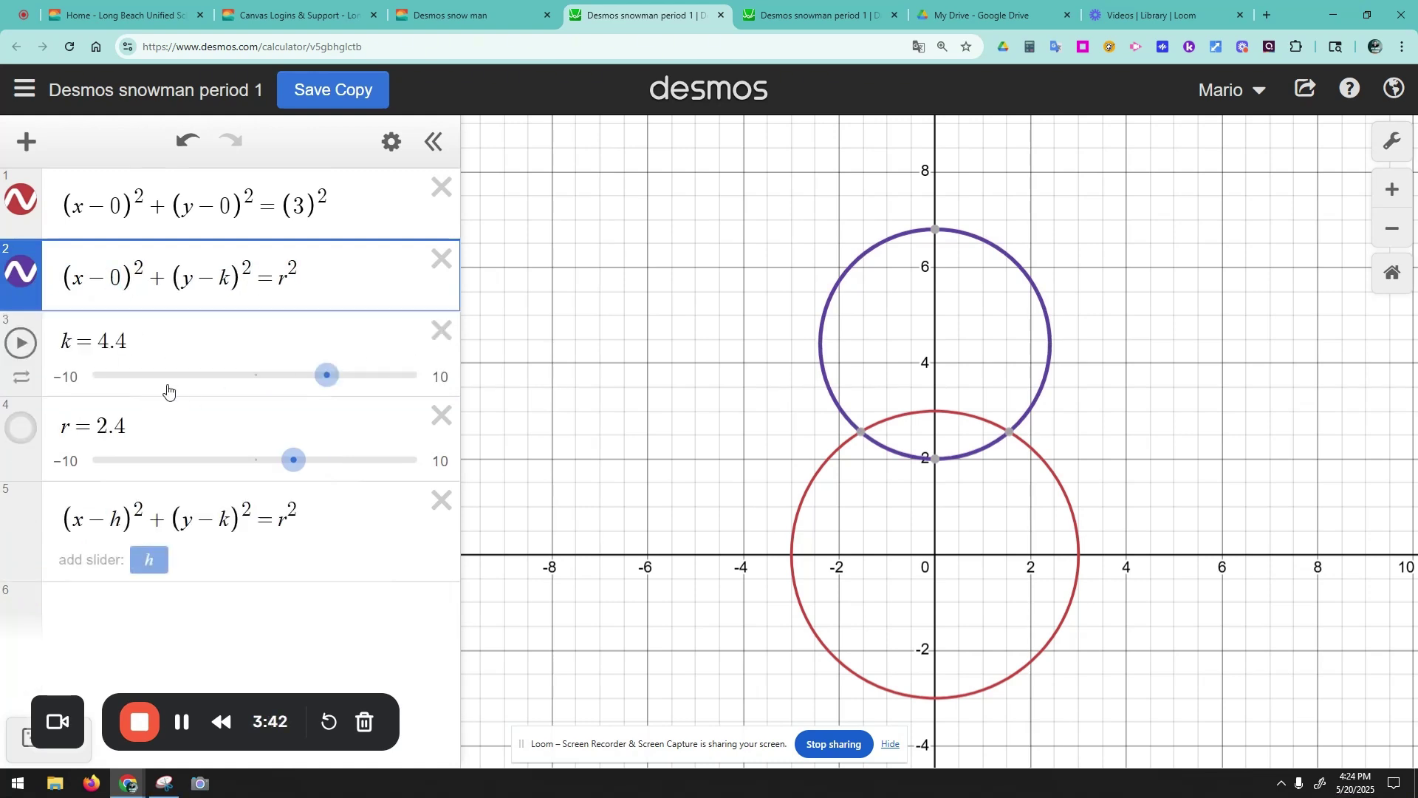
pyautogui.doubleClick(224, 278)
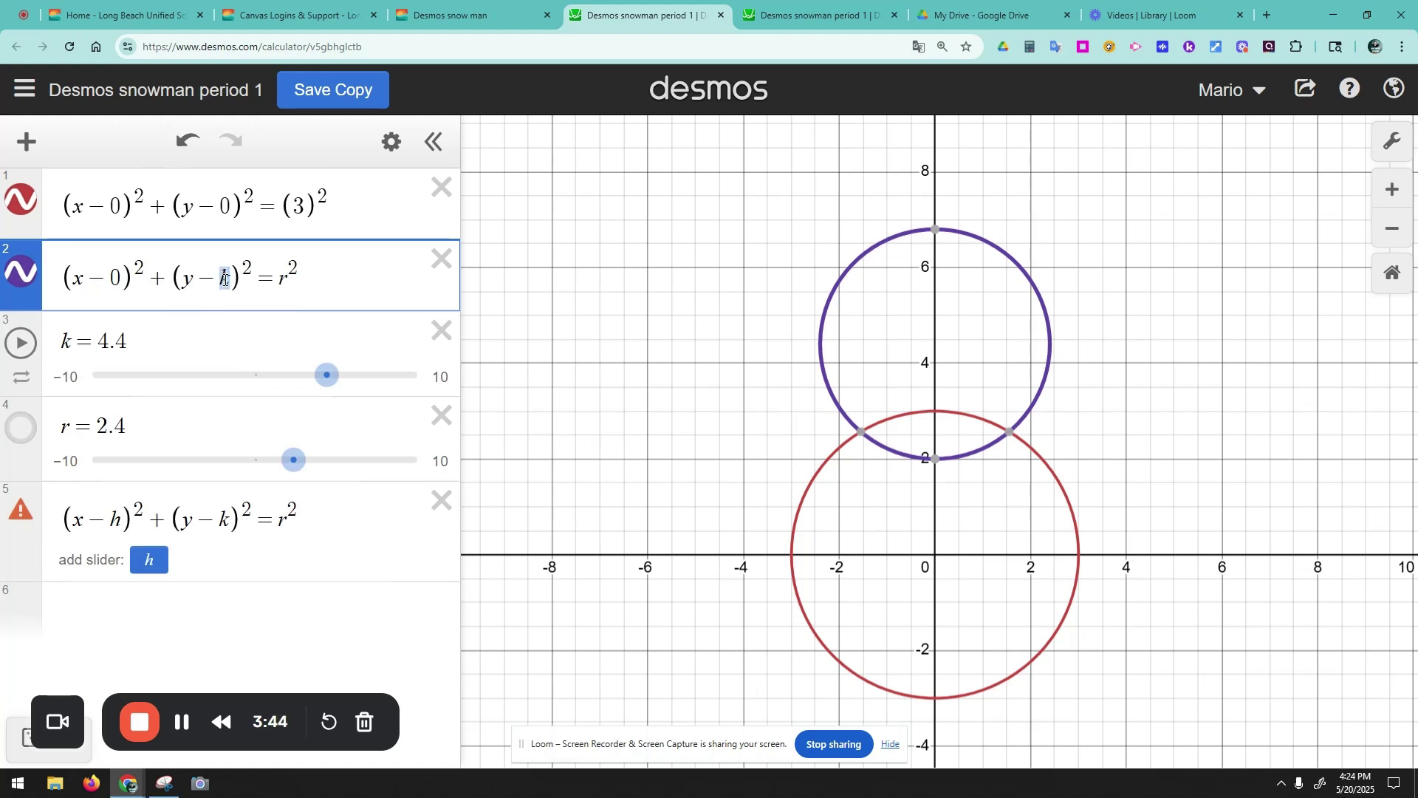
pyautogui.write('4.4')
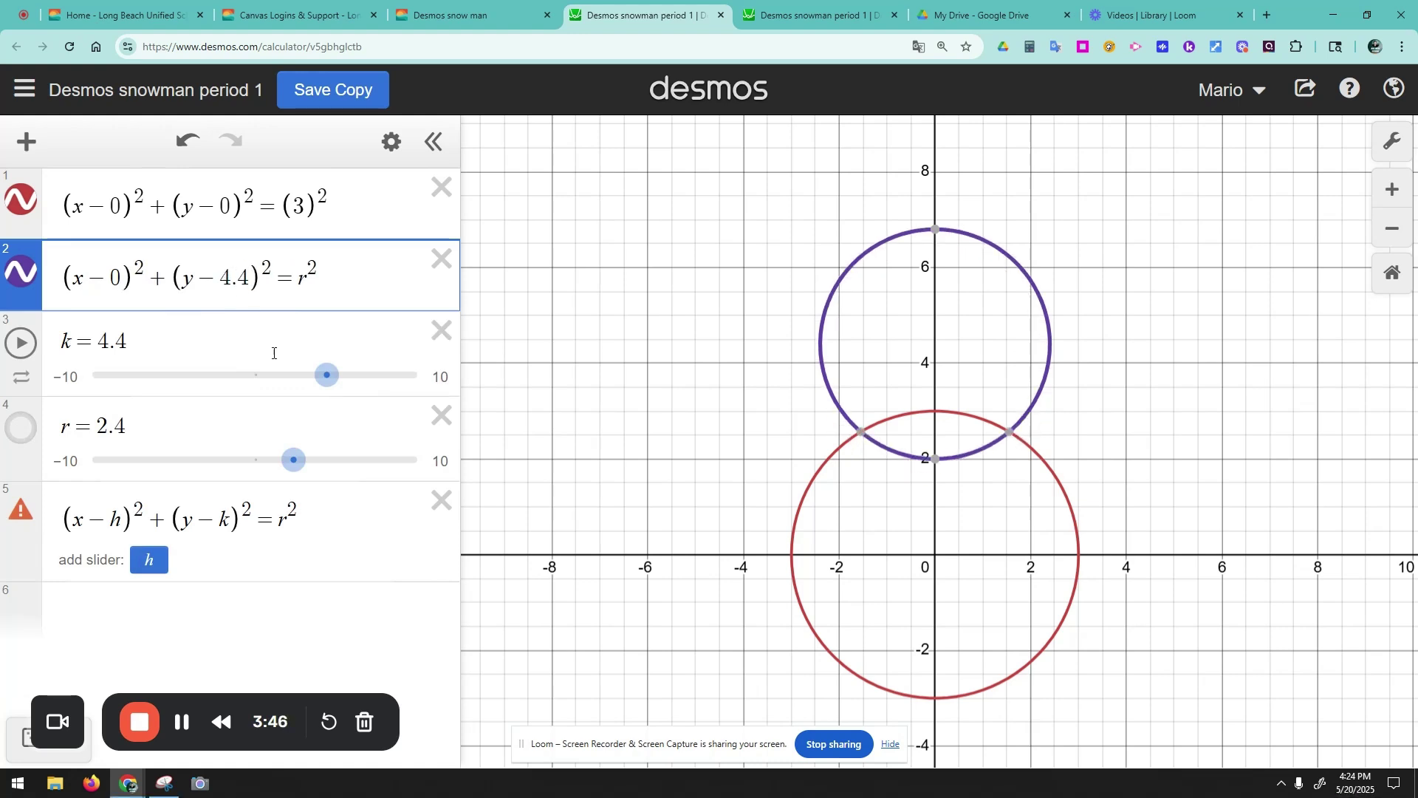
pyautogui.click(441, 331)
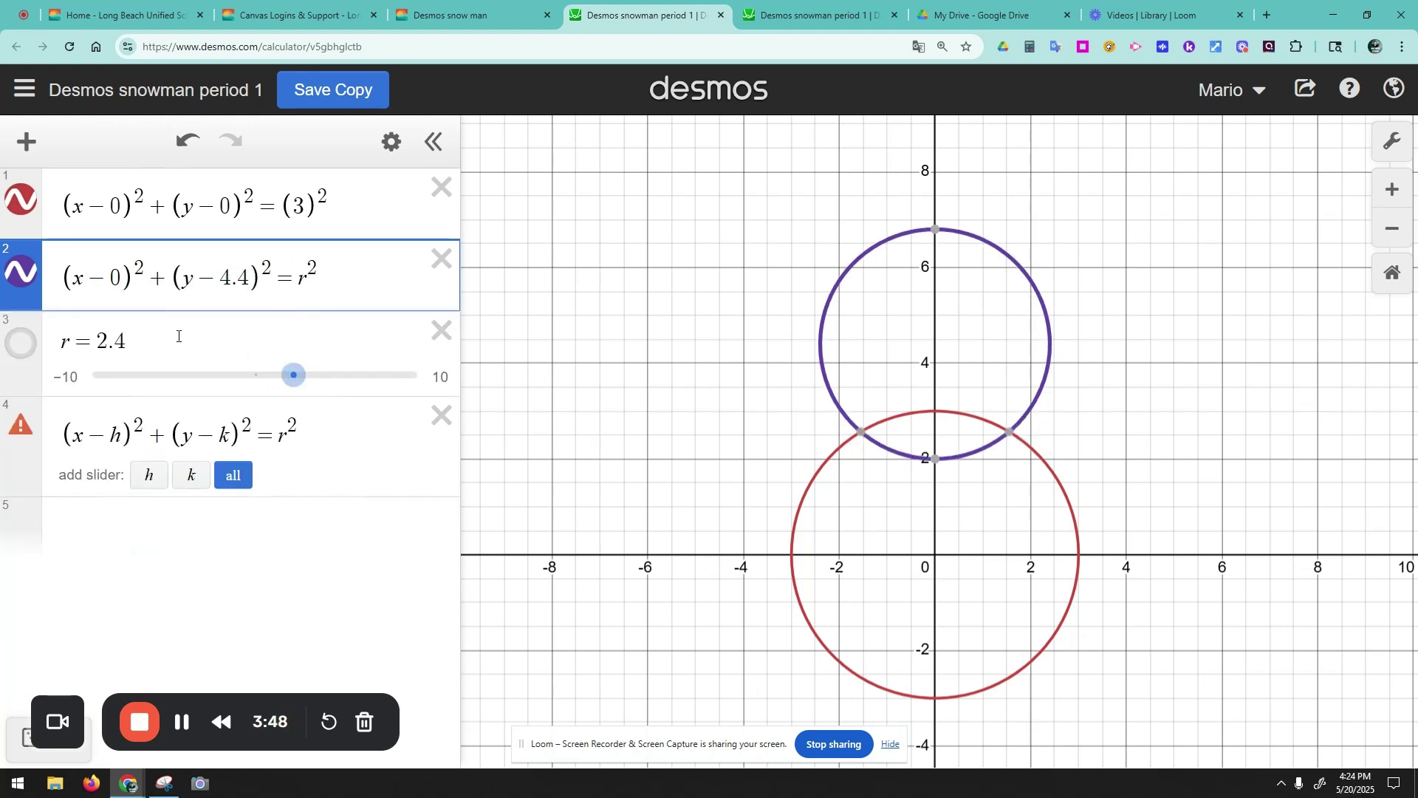
# - Replace r with (2.4) in the second equation and delete the r slider
pyautogui.moveTo(301, 282); pyautogui.dragTo(304, 282)
pyautogui.write('(')
pyautogui.press('BackSpace')
pyautogui.write('2.4')
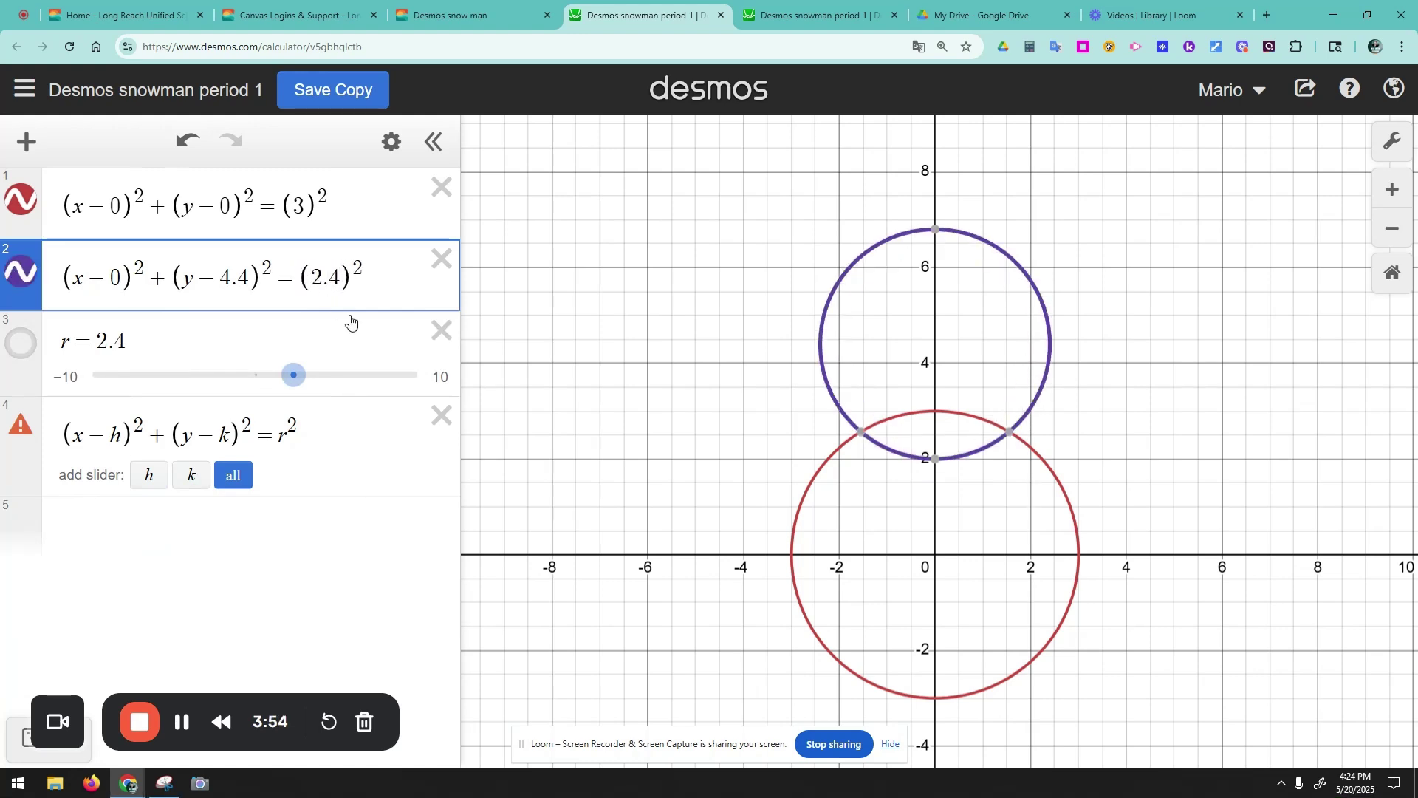
pyautogui.click(441, 331)
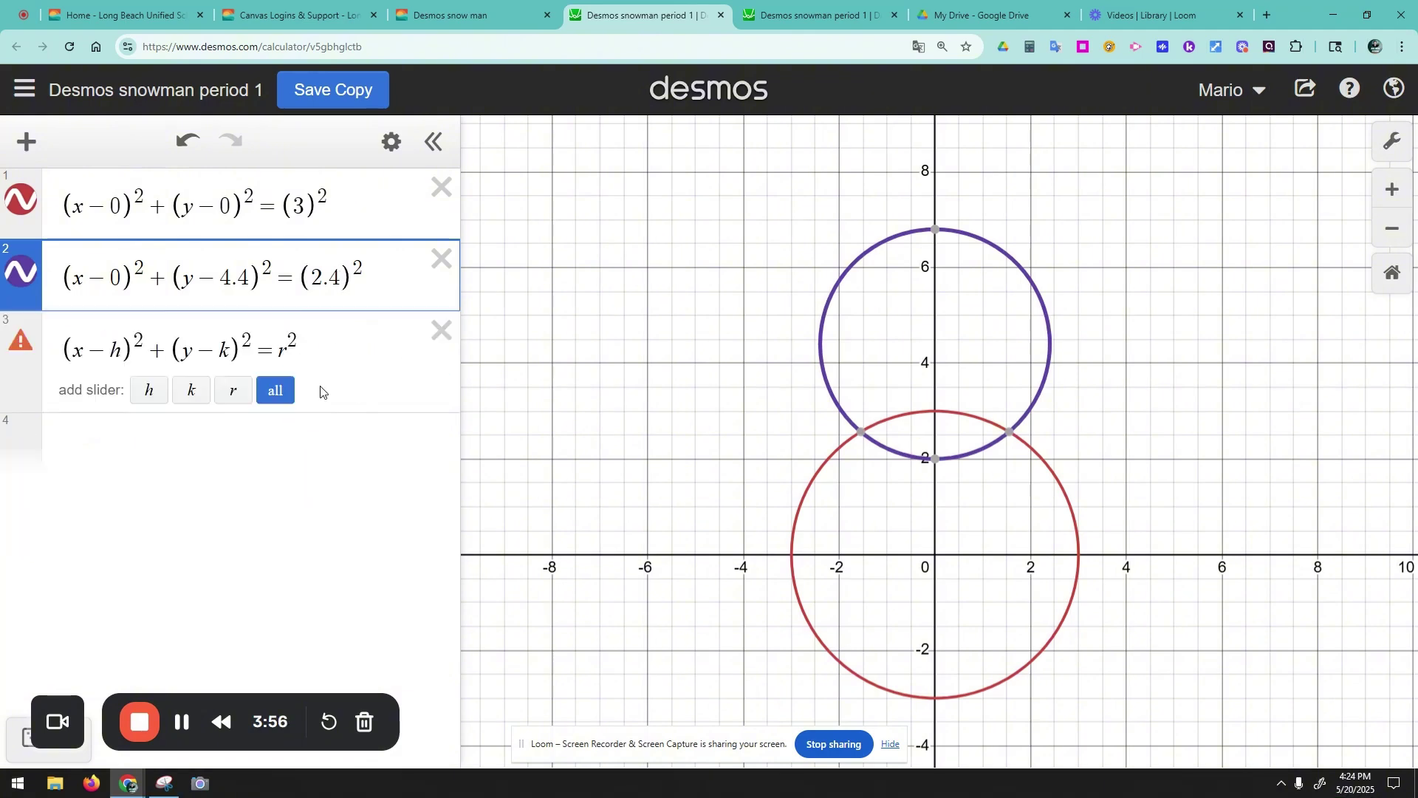
# - Add sliders for all variables of the third circle equation and adjust them to h = 0, k = 7.5 and r = 1.5
pyautogui.click(274, 388)
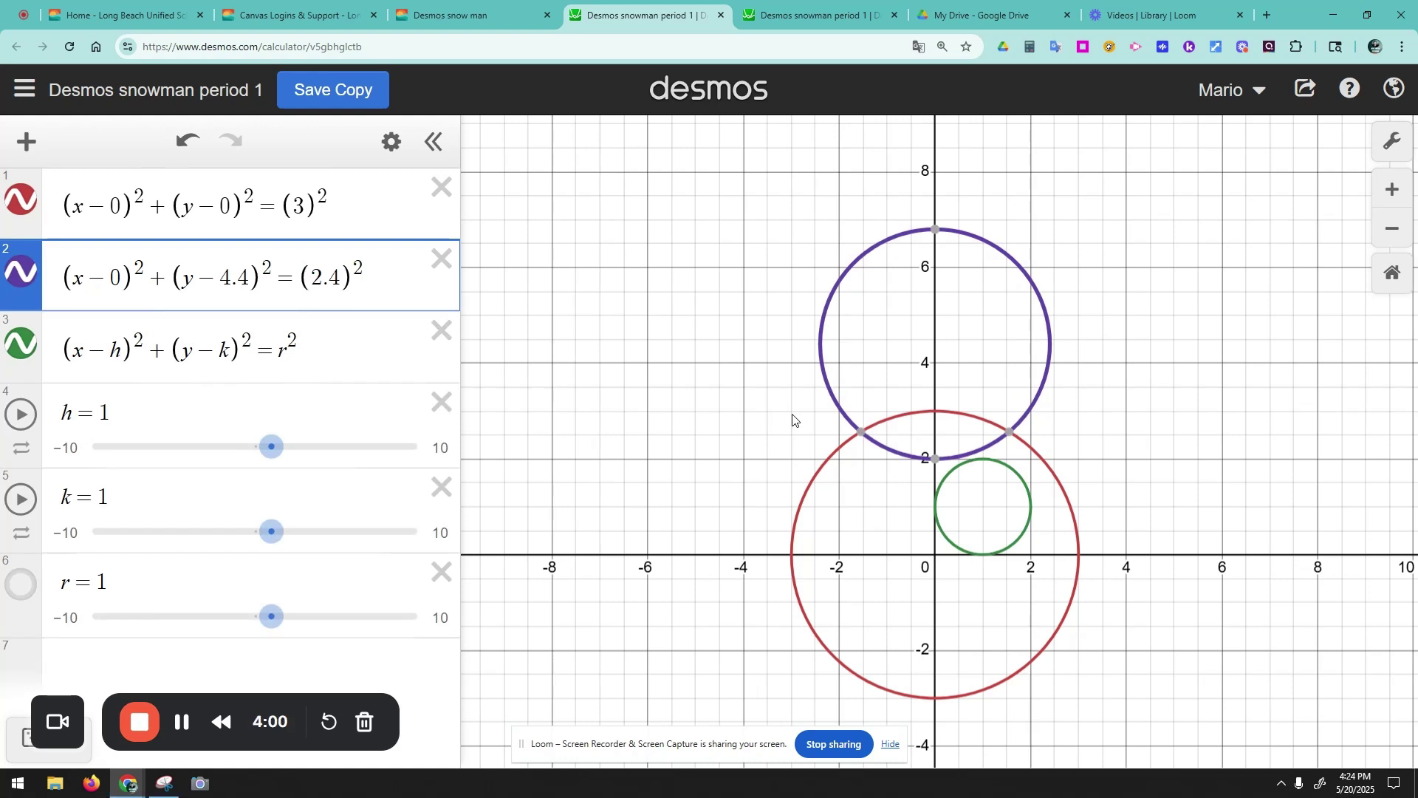
pyautogui.moveTo(274, 539); pyautogui.dragTo(384, 554)
pyautogui.moveTo(272, 451); pyautogui.dragTo(260, 459)
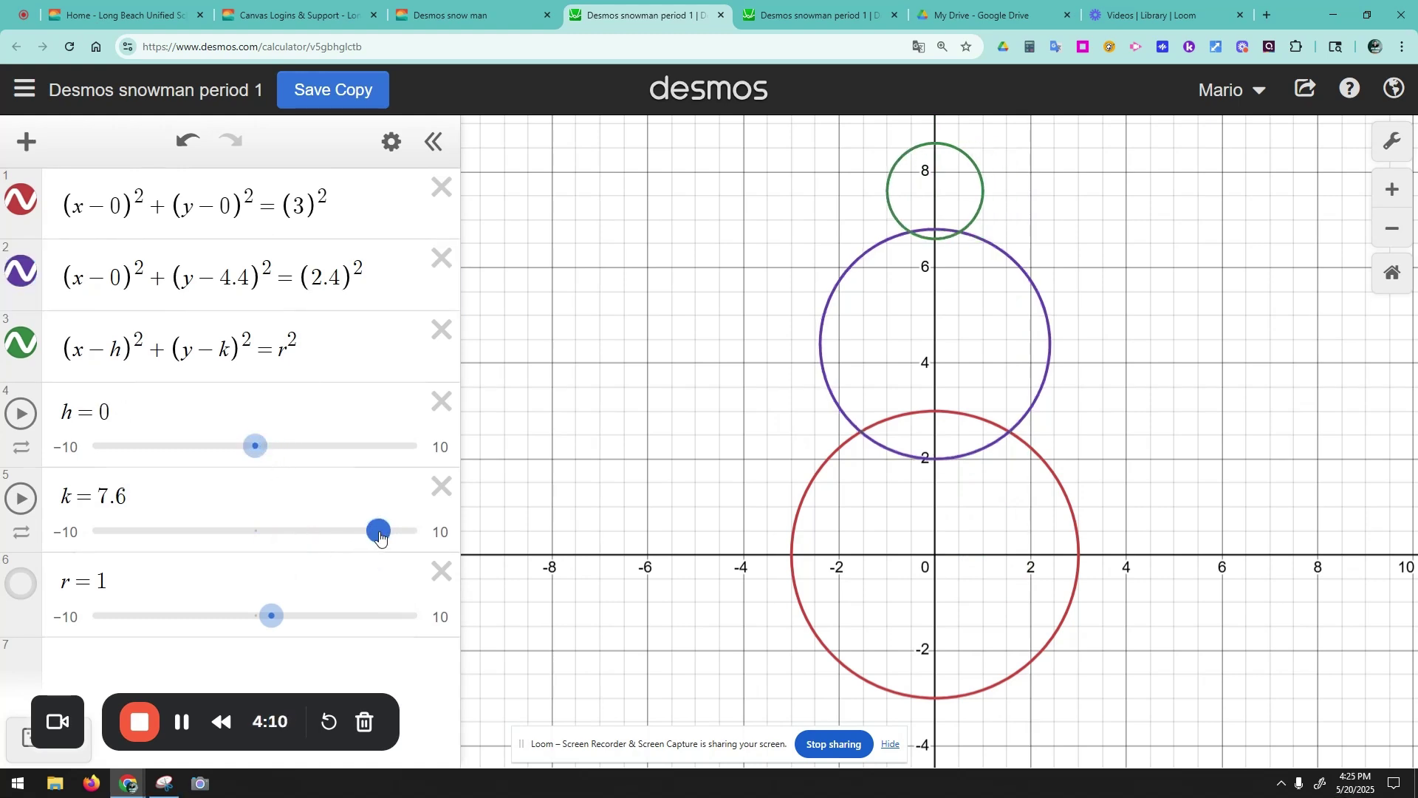
pyautogui.moveTo(272, 616); pyautogui.dragTo(281, 627)
pyautogui.scroll(3, 1330, 436)
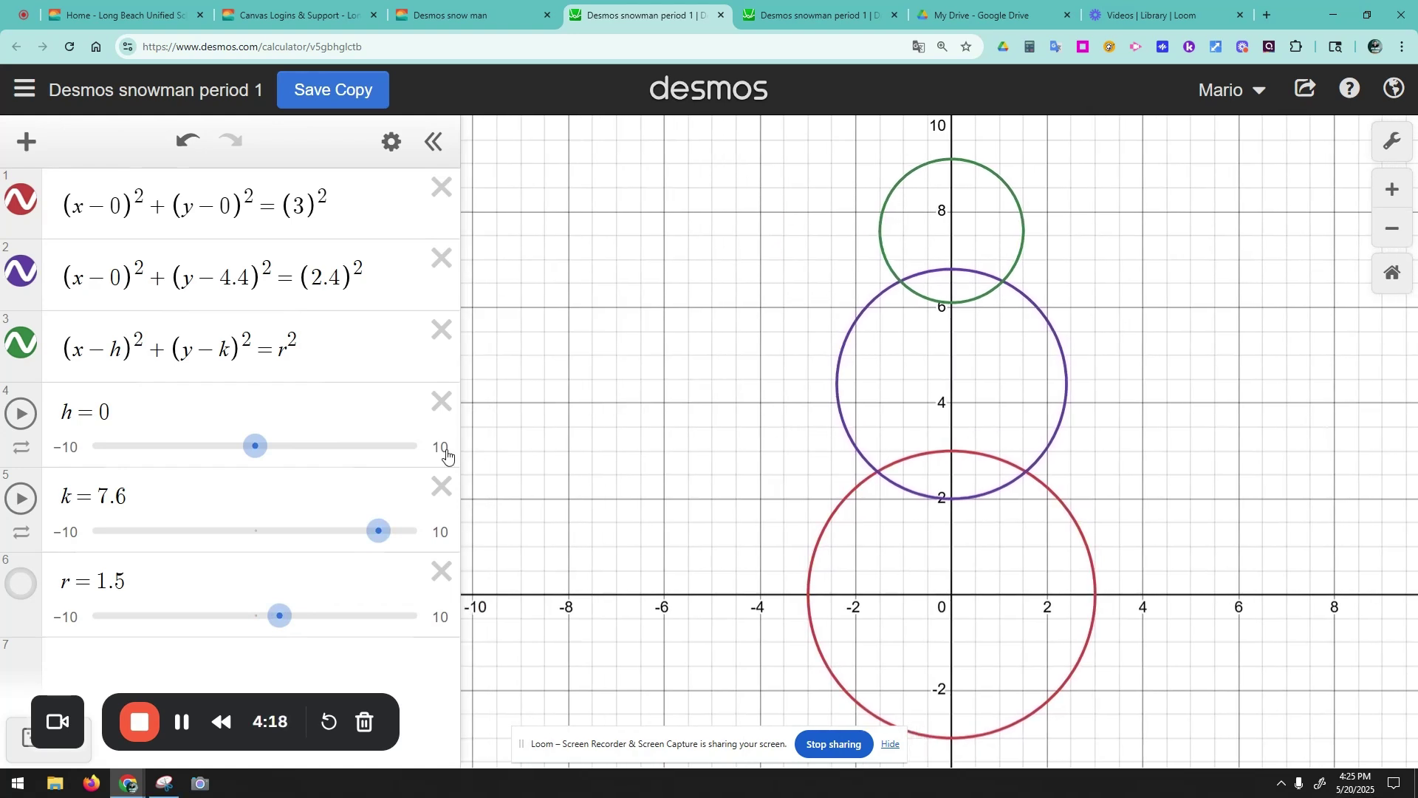
pyautogui.moveTo(369, 532)
pyautogui.mouseDown()
pyautogui.moveTo(381, 532)
pyautogui.moveTo(368, 532)
pyautogui.mouseUp()
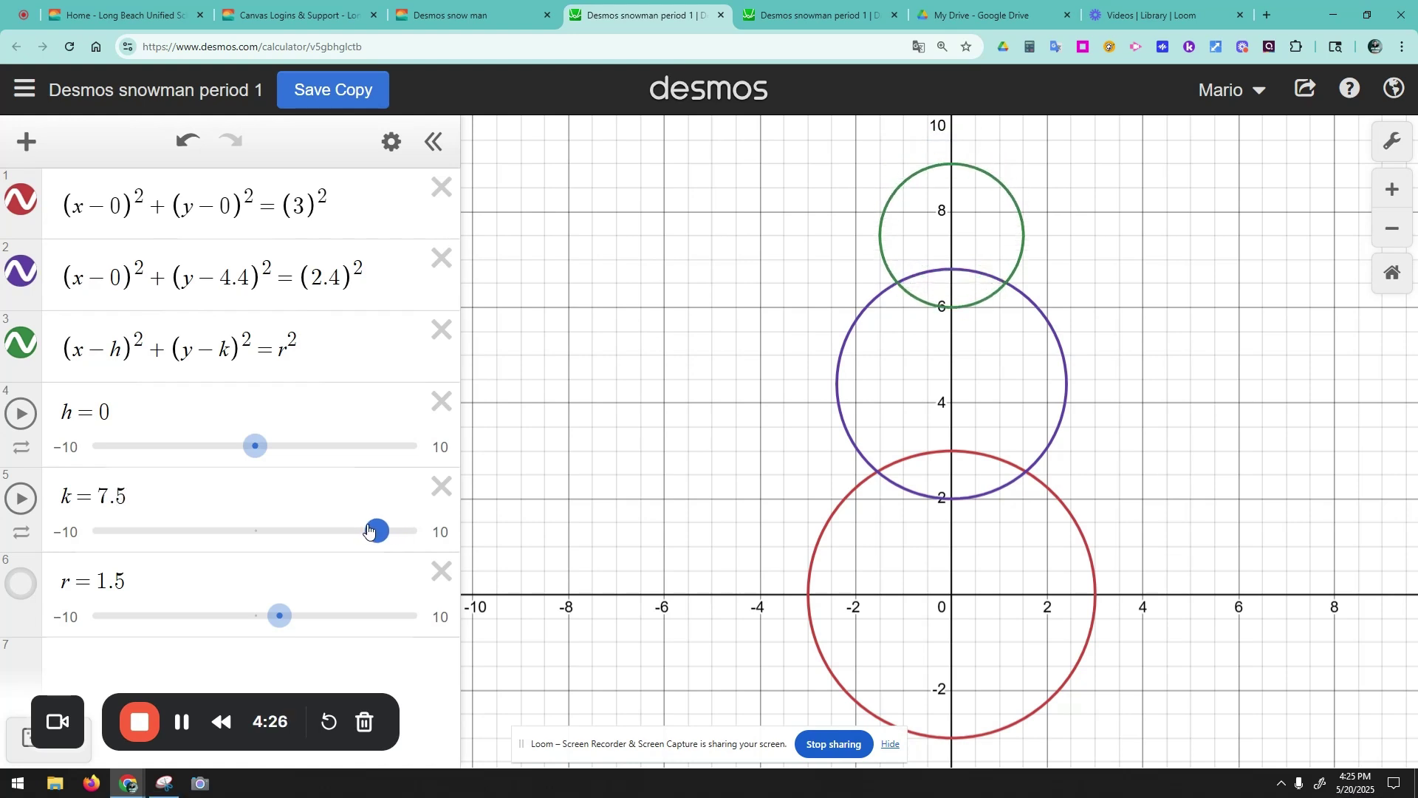
pyautogui.moveTo(369, 531); pyautogui.dragTo(369, 531)
# - Recolor the third circle purple and the second circle orange
pyautogui.click(26, 345)
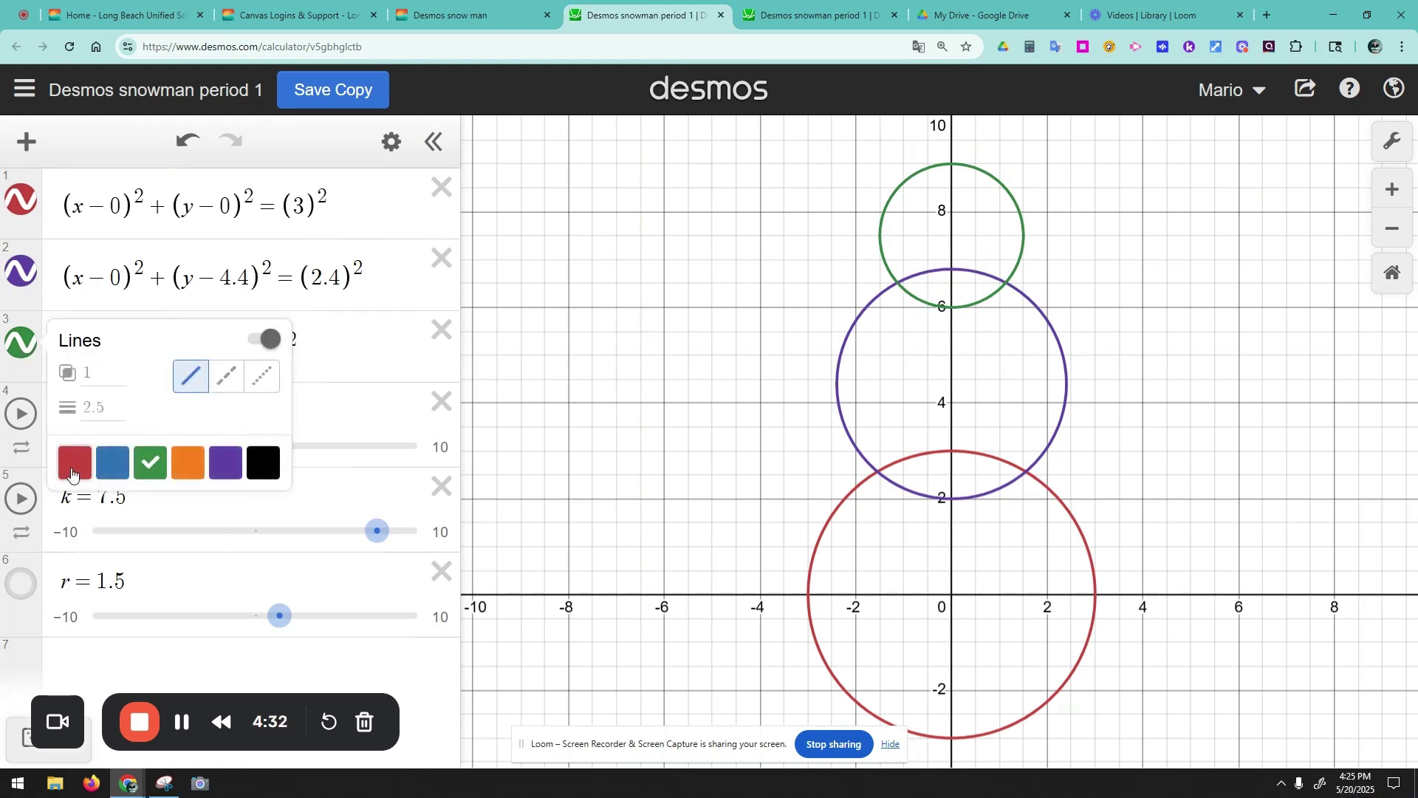
pyautogui.click(73, 473)
pyautogui.click(188, 465)
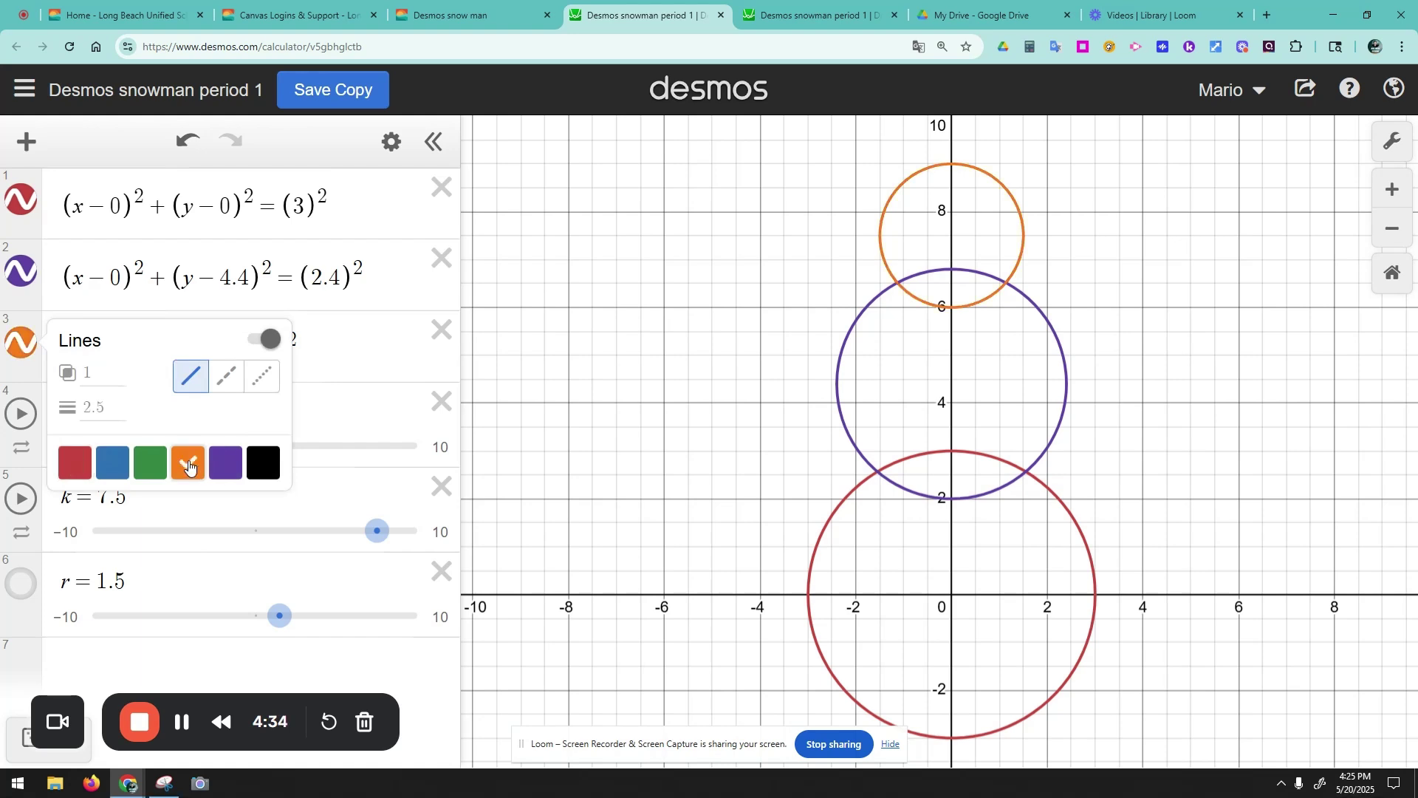
pyautogui.click(227, 469)
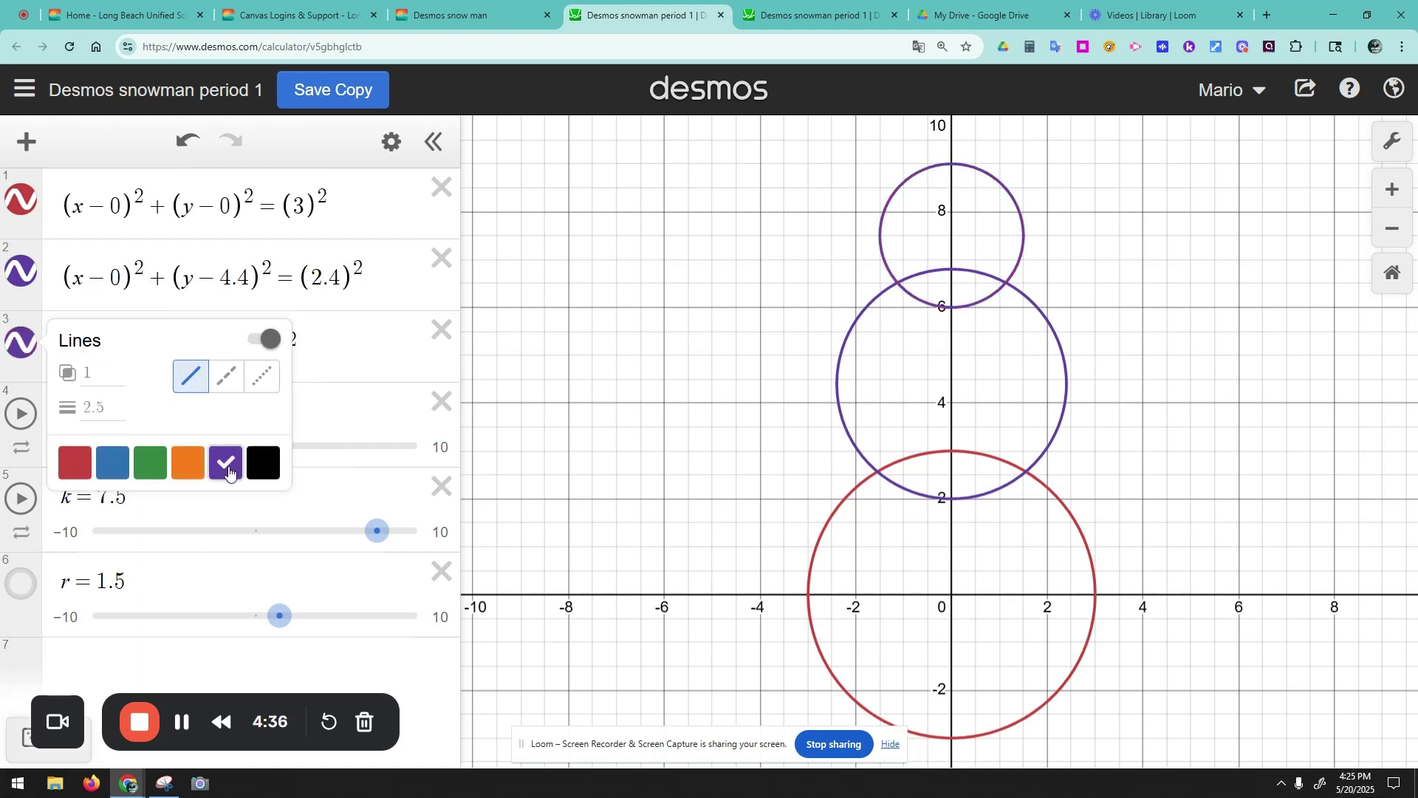
pyautogui.click(21, 342)
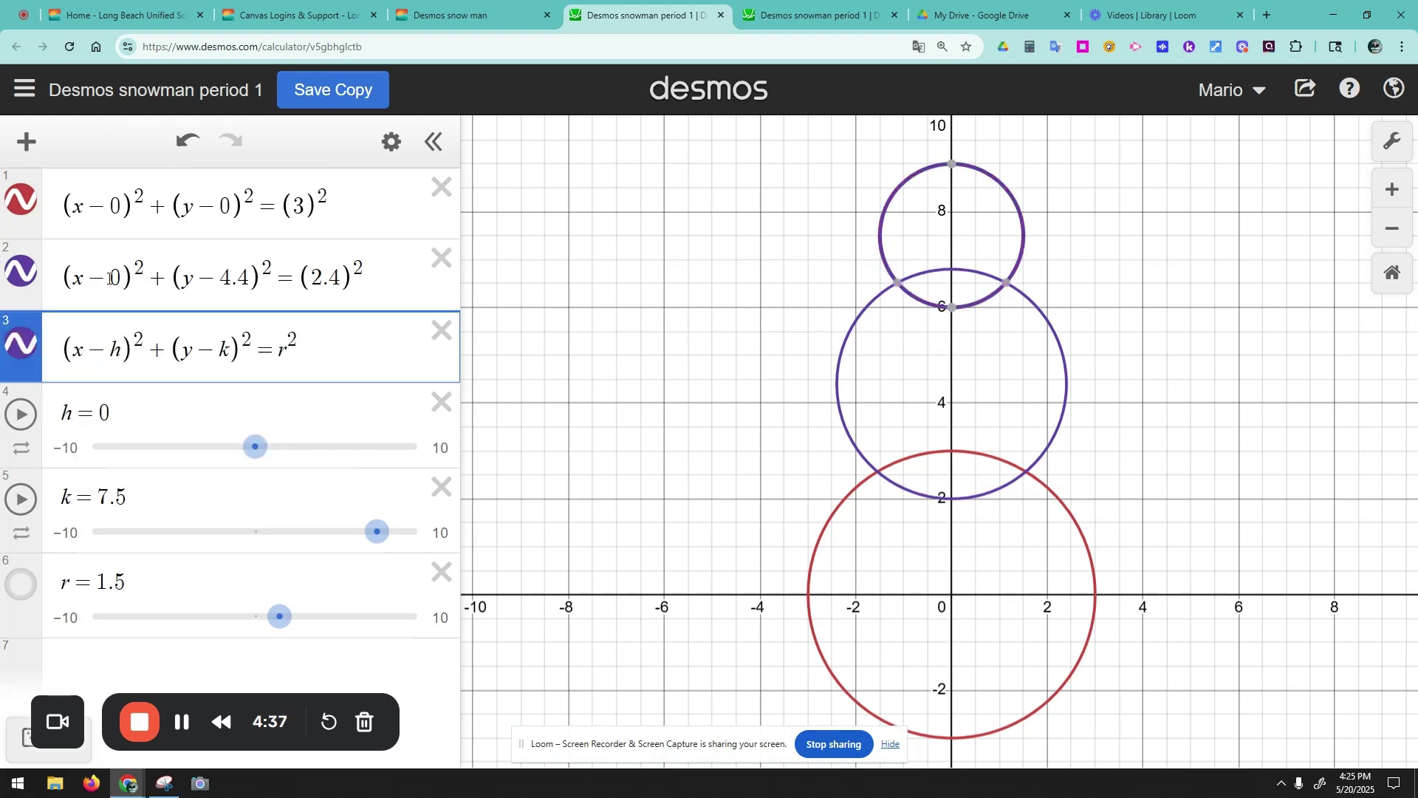
pyautogui.click(21, 273)
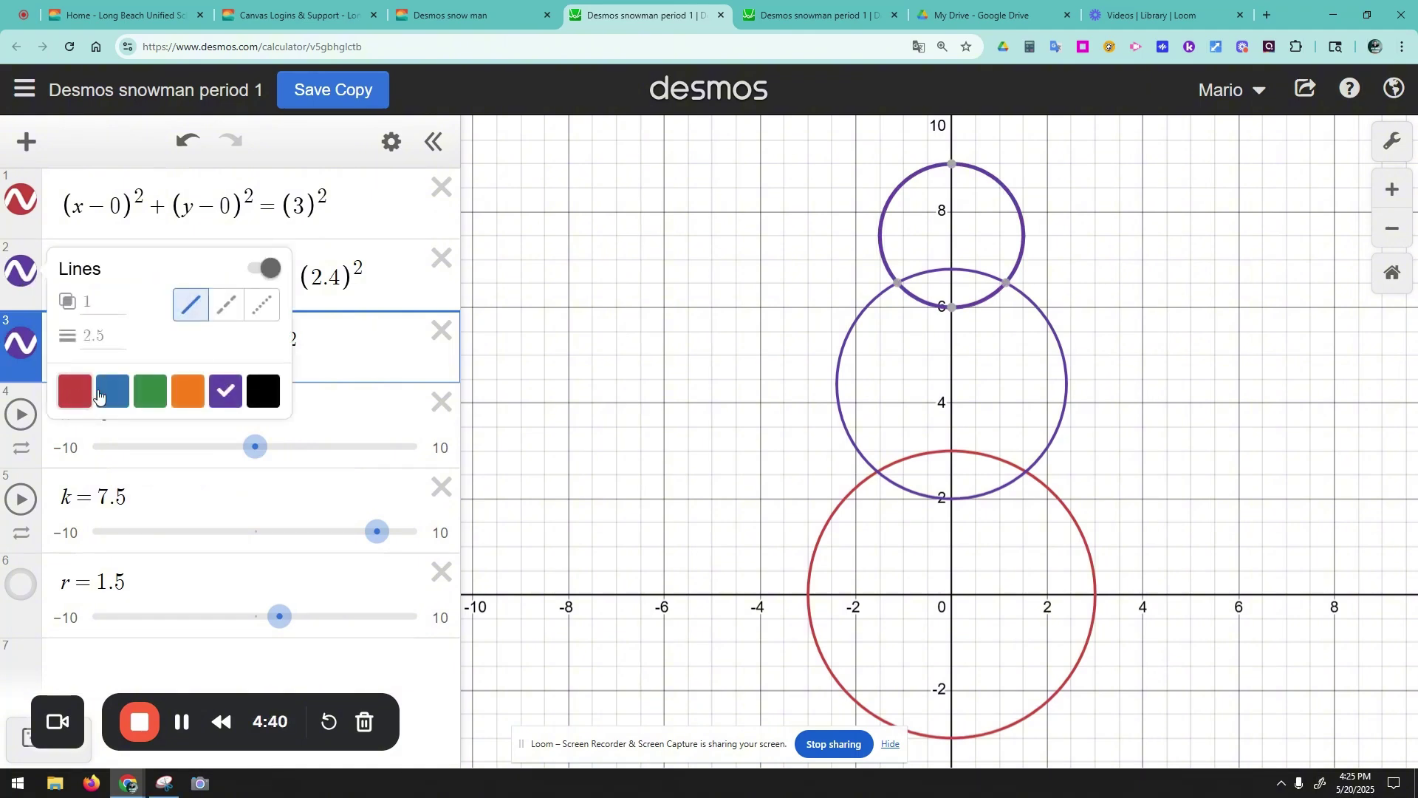
pyautogui.click(187, 392)
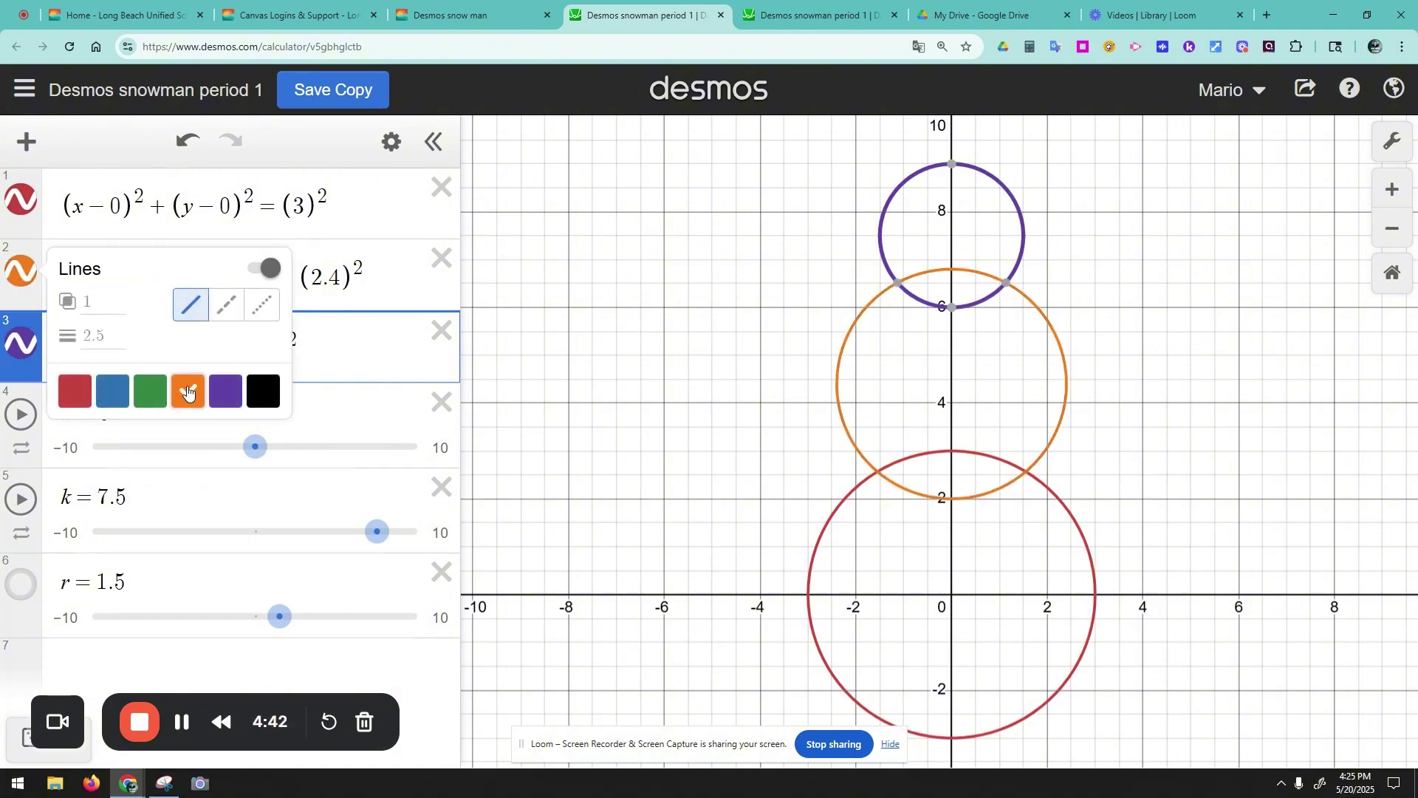
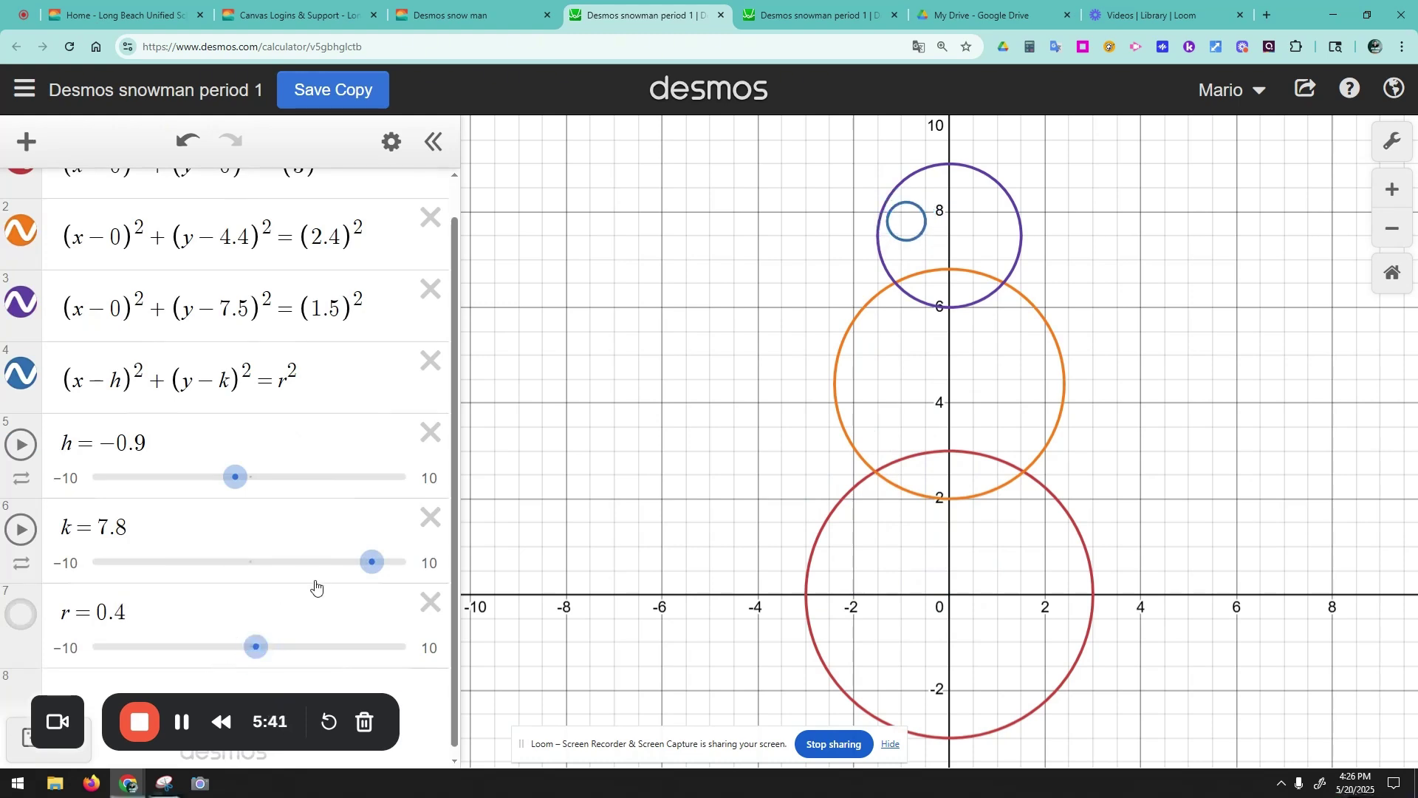
# - Adjust the small blue eye circle's sliders to h = −0.6 and k = 7.6
pyautogui.moveTo(248, 485)
pyautogui.mouseDown()
pyautogui.moveTo(285, 480)
pyautogui.moveTo(248, 470)
pyautogui.mouseUp()
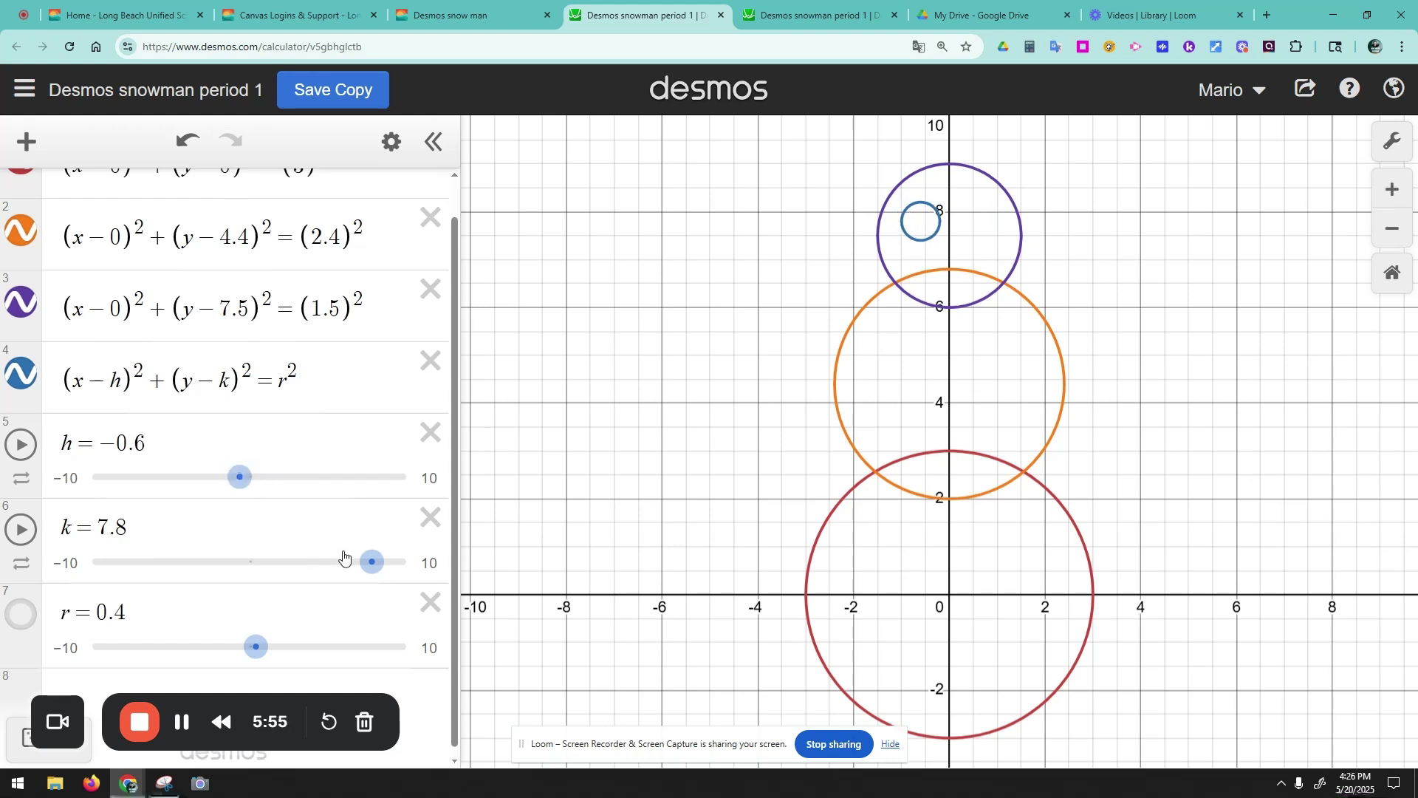
pyautogui.moveTo(371, 563); pyautogui.dragTo(368, 563)
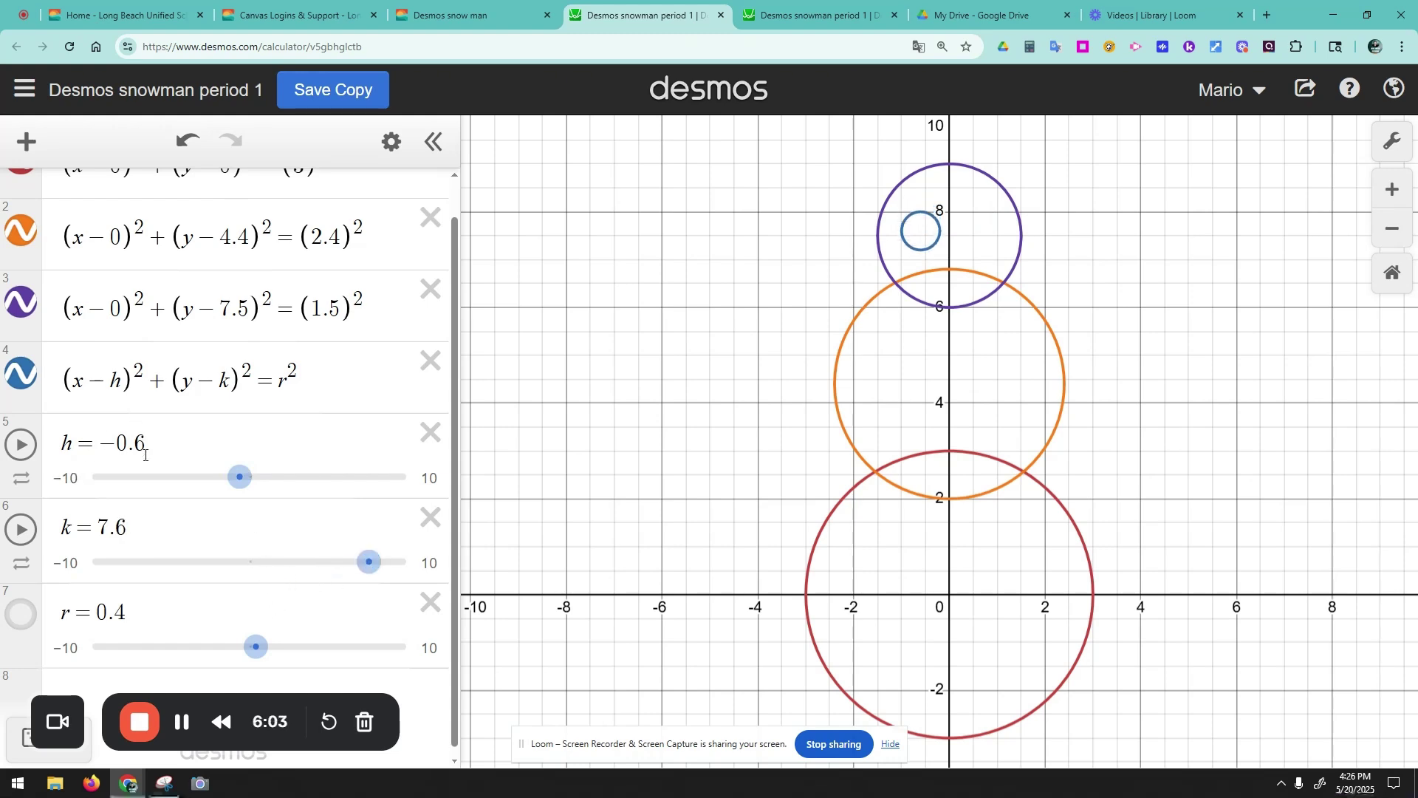
# - Copy the fourth circle's general equation into a new expression line below the r slider
pyautogui.moveTo(299, 380); pyautogui.dragTo(70, 379)
pyautogui.hotkey('ctrl', 'c')
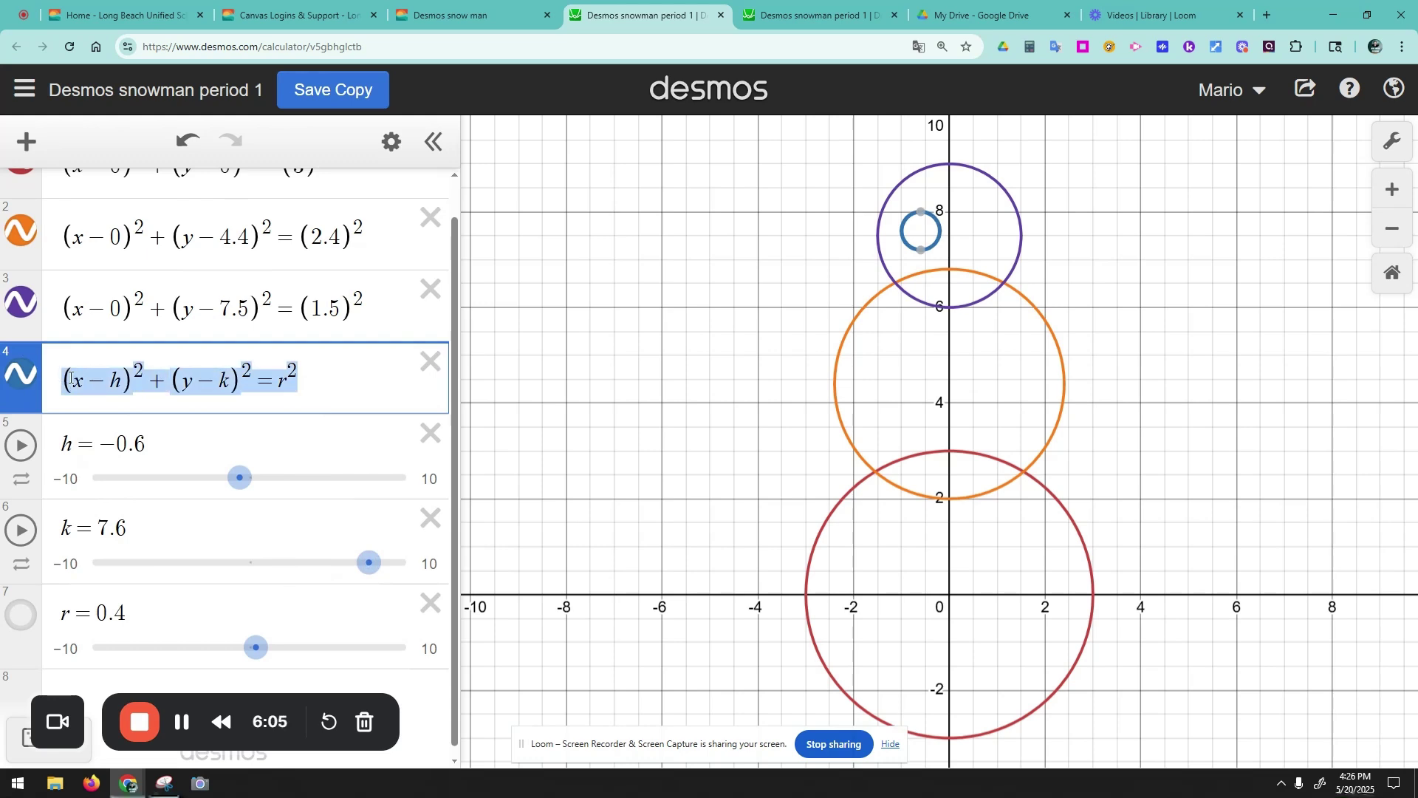
pyautogui.scroll(-1, 140, 517)
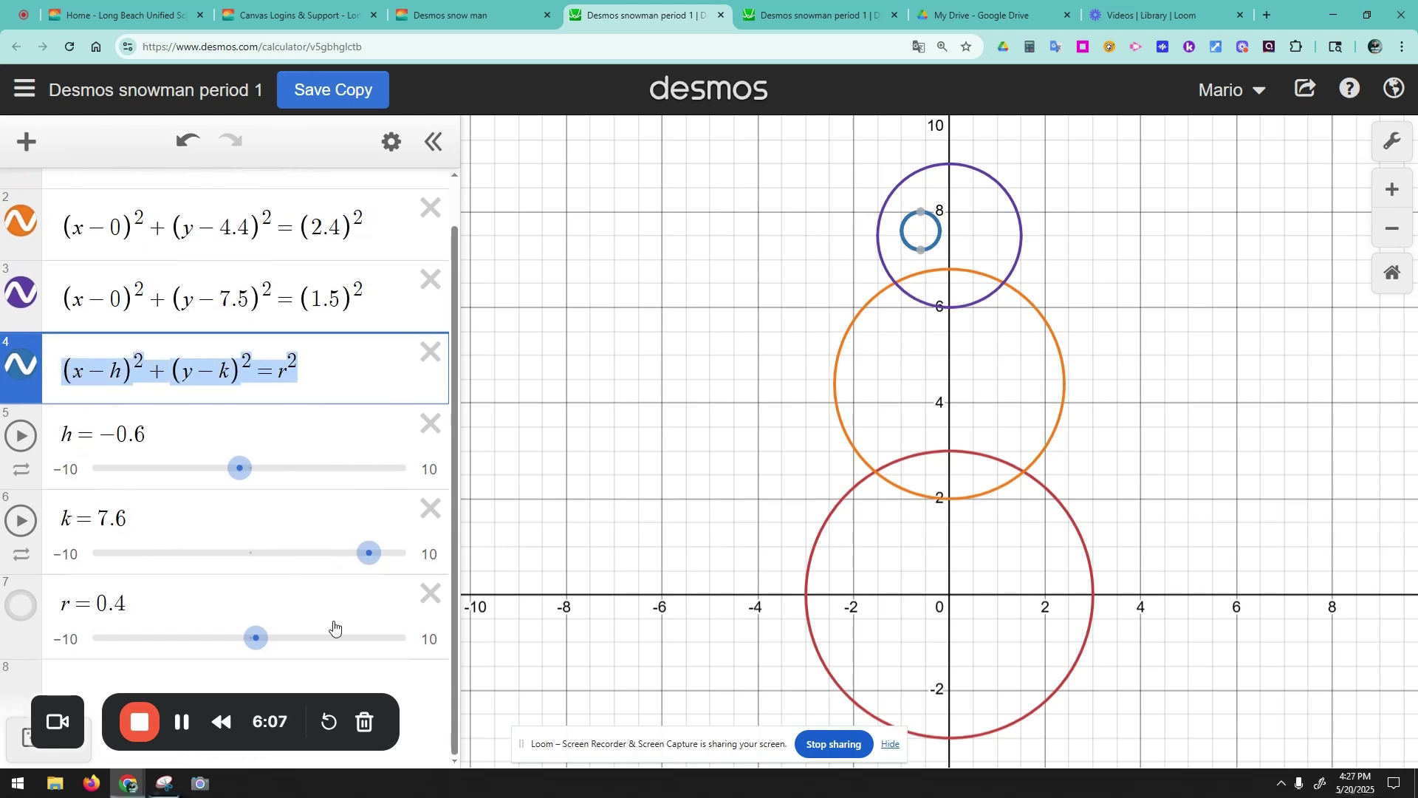
pyautogui.scroll(1, 455, 307)
pyautogui.scroll(-1, 456, 451)
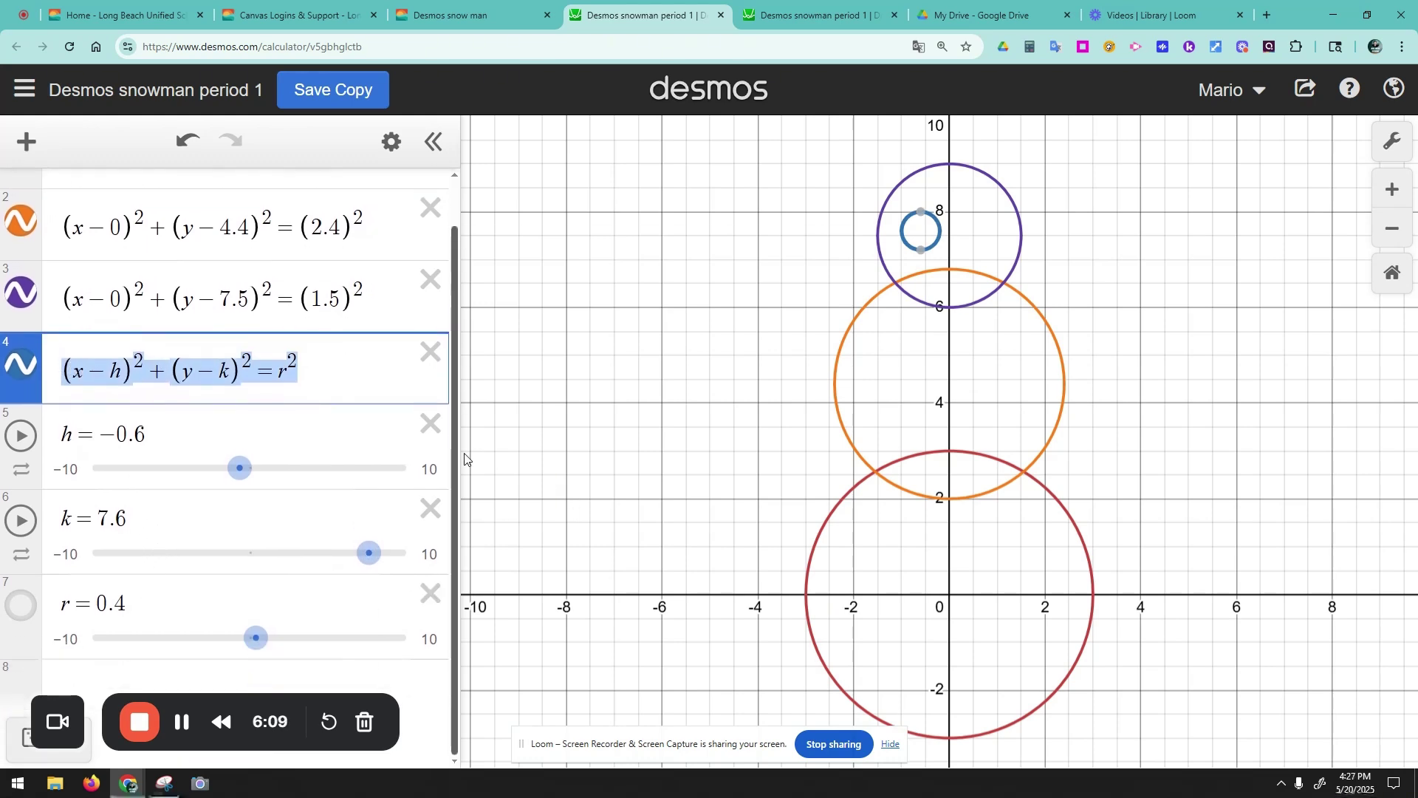
pyautogui.moveTo(188, 698); pyautogui.dragTo(573, 721)
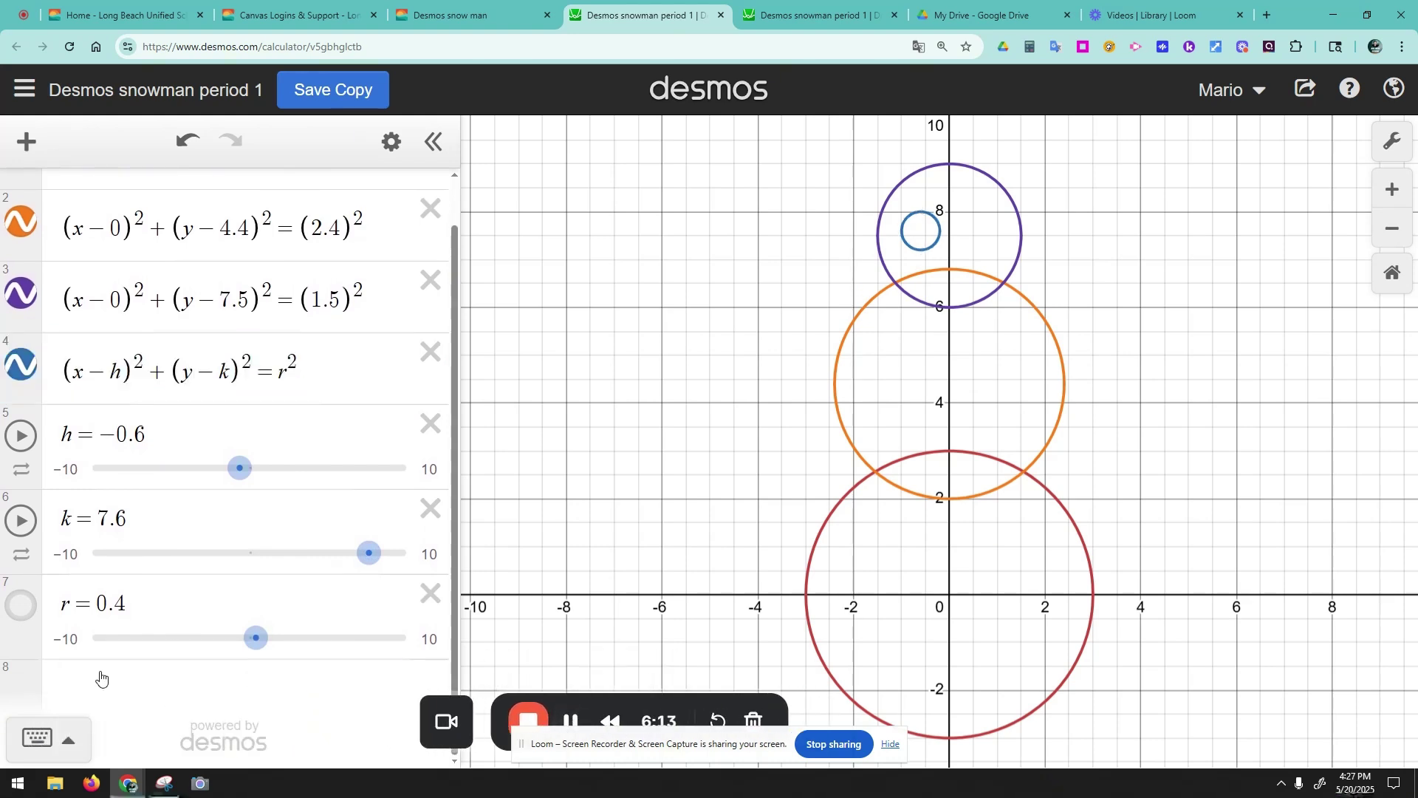
pyautogui.click(103, 670)
pyautogui.hotkey('ctrl', 'v')
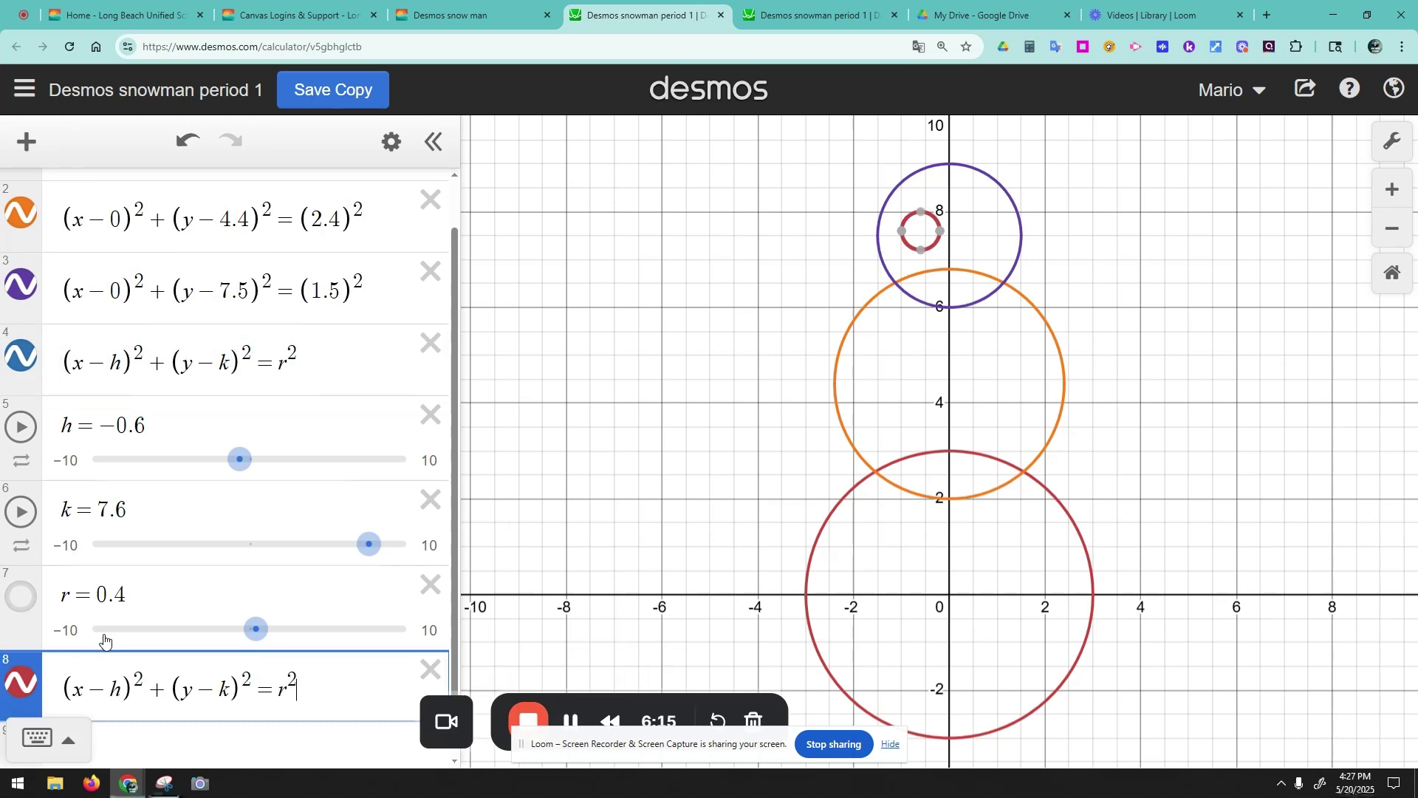
# - Replace −h with +0.6 in the fourth equation and delete the h slider
pyautogui.scroll(-1, 183, 357)
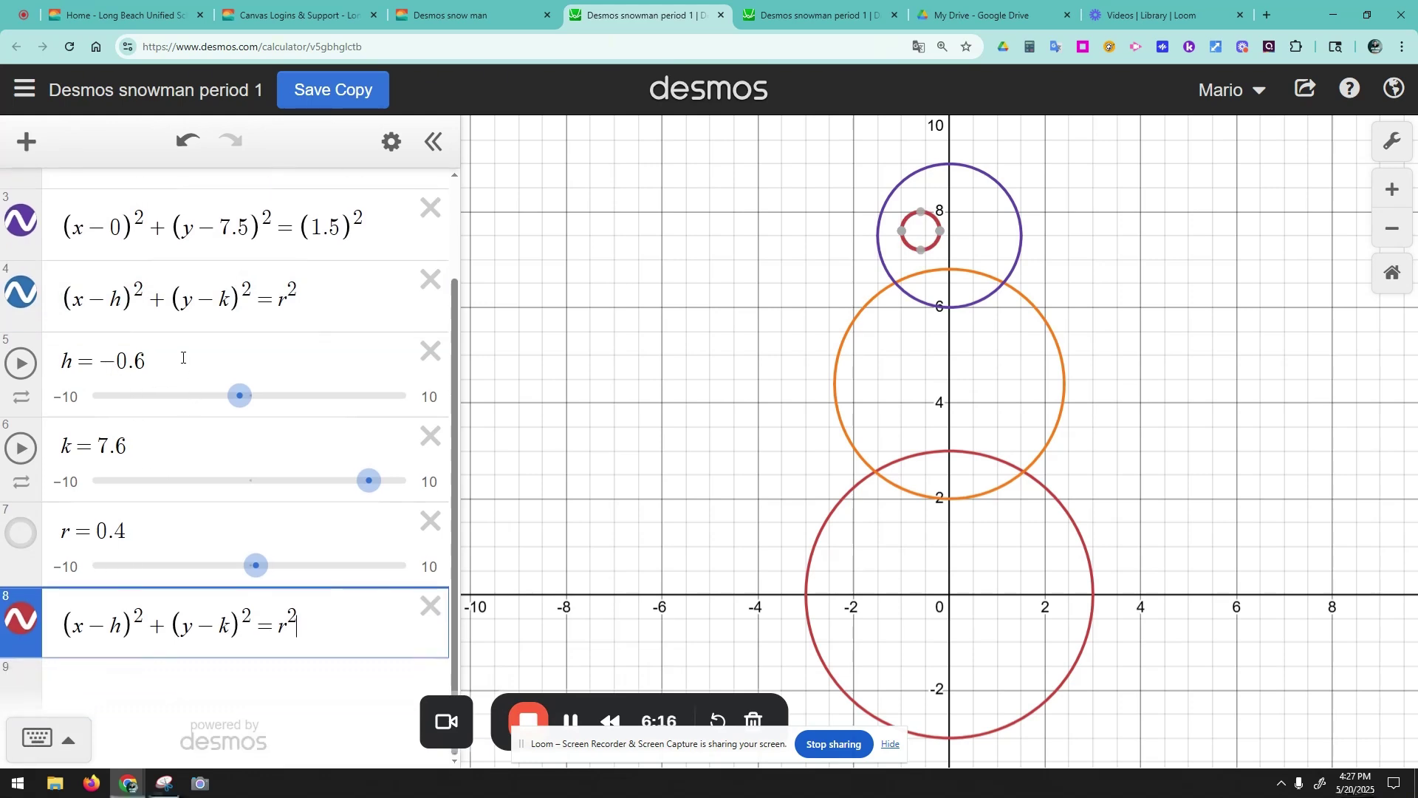
pyautogui.doubleClick(115, 300)
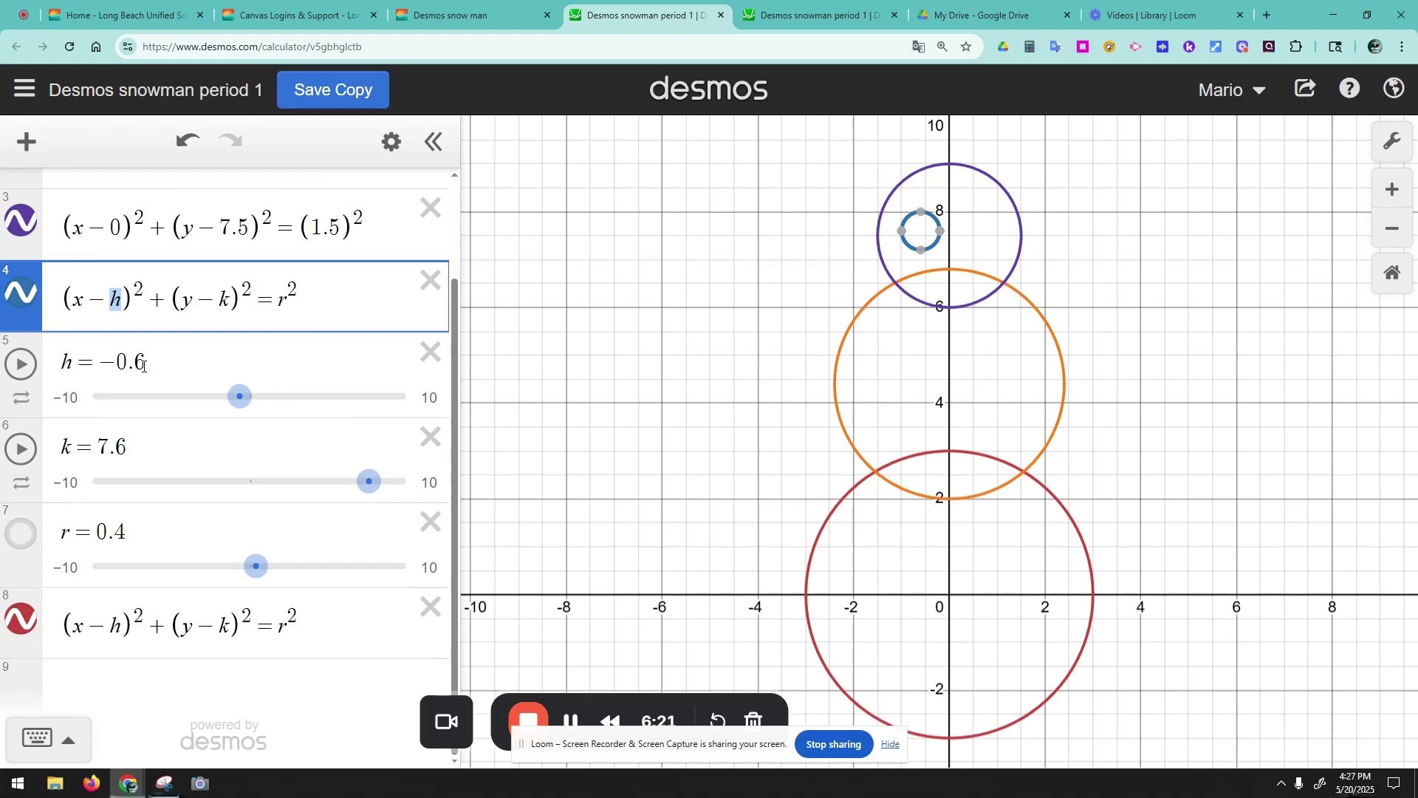
pyautogui.moveTo(116, 301); pyautogui.dragTo(87, 299)
pyautogui.write('+')
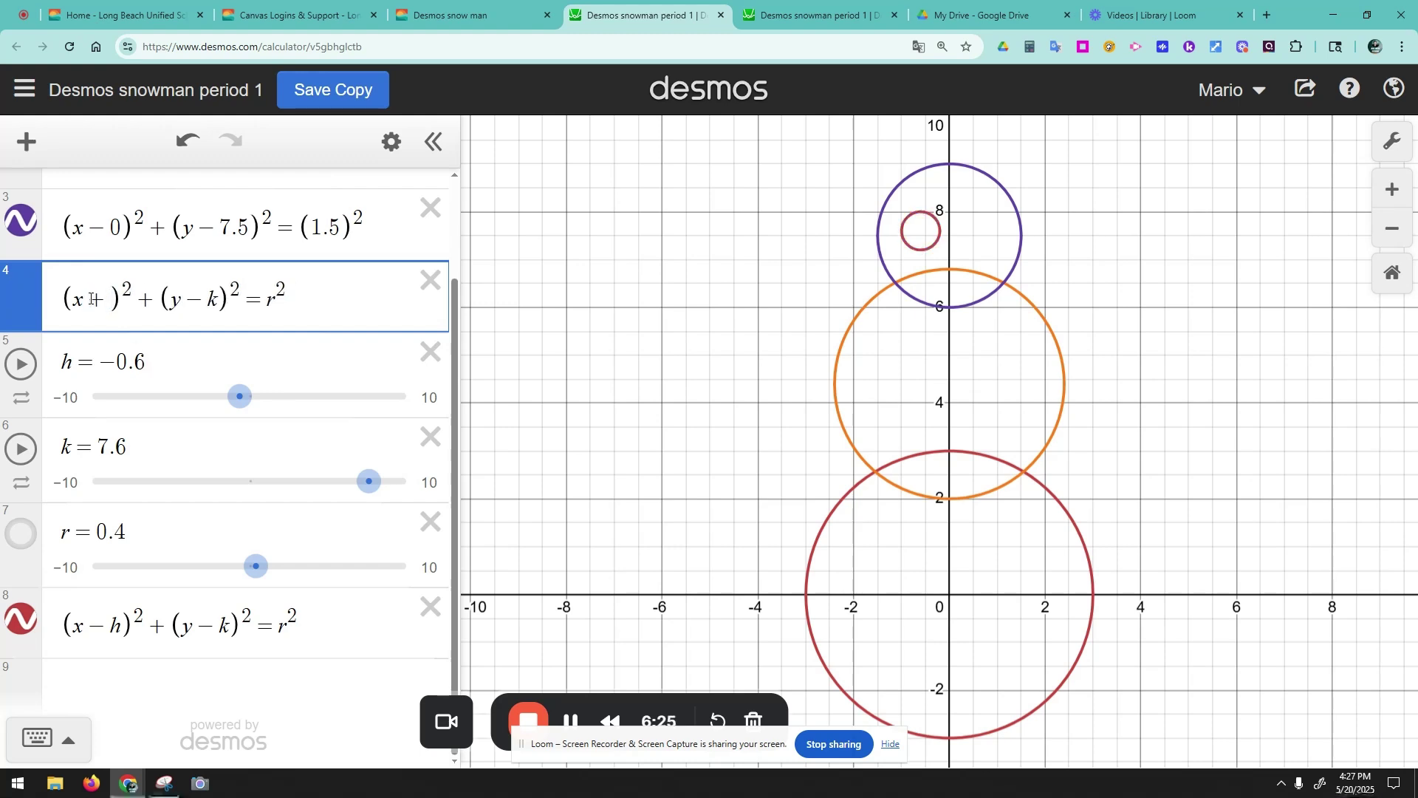
pyautogui.write('0.6')
pyautogui.click(419, 364)
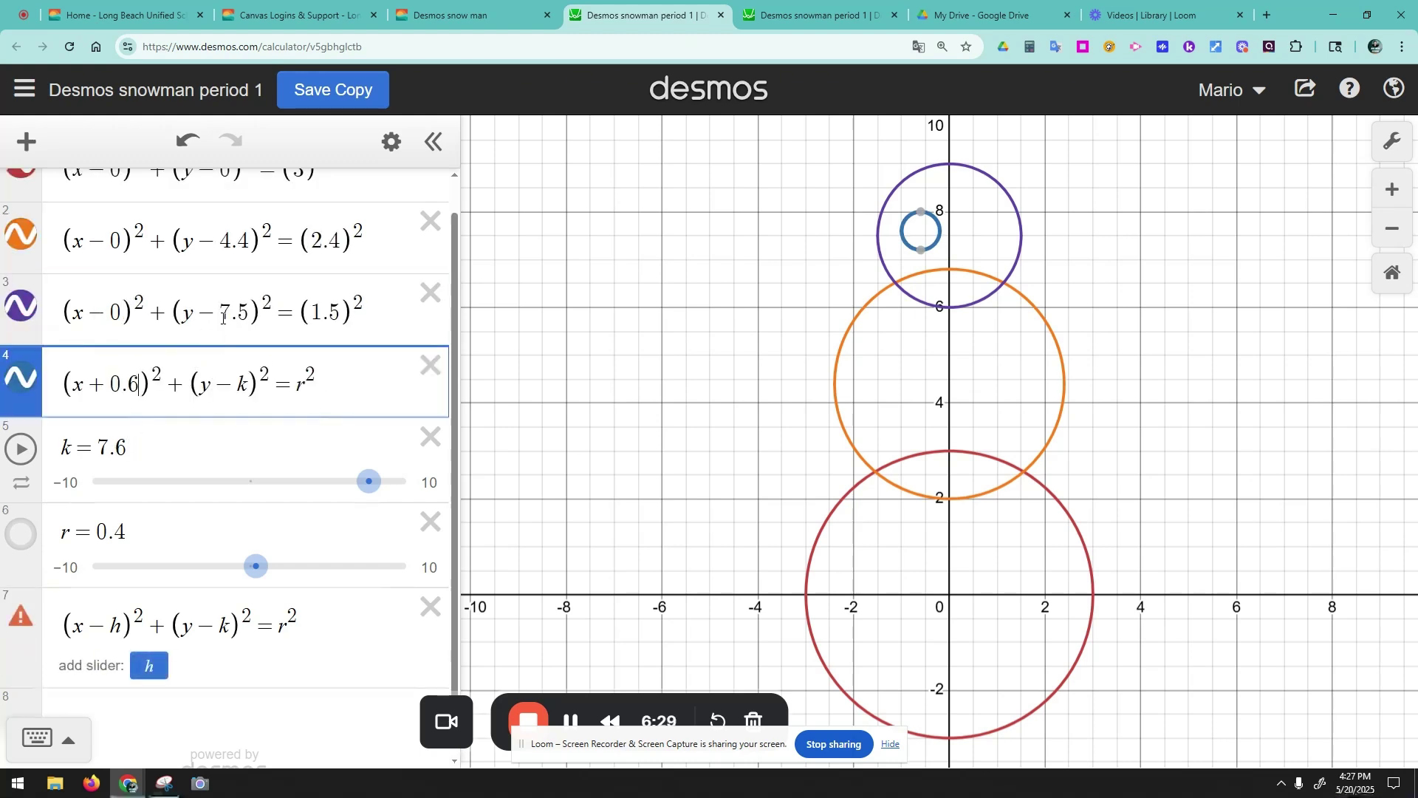
# - Replace k with 7.6 in the fourth equation so it reads (x+0.6)²+(y−7.6)²=r²
pyautogui.doubleClick(242, 311)
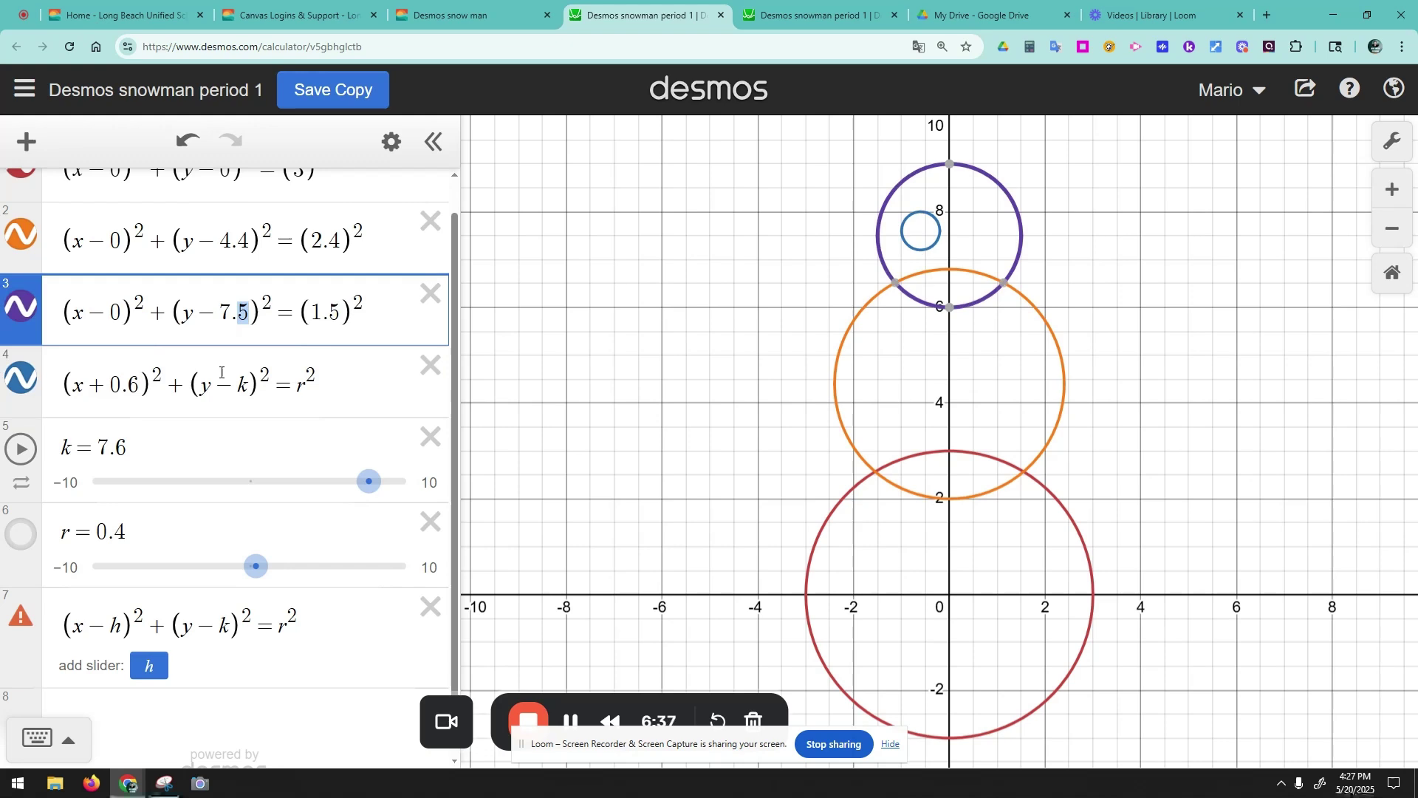
pyautogui.doubleClick(242, 383)
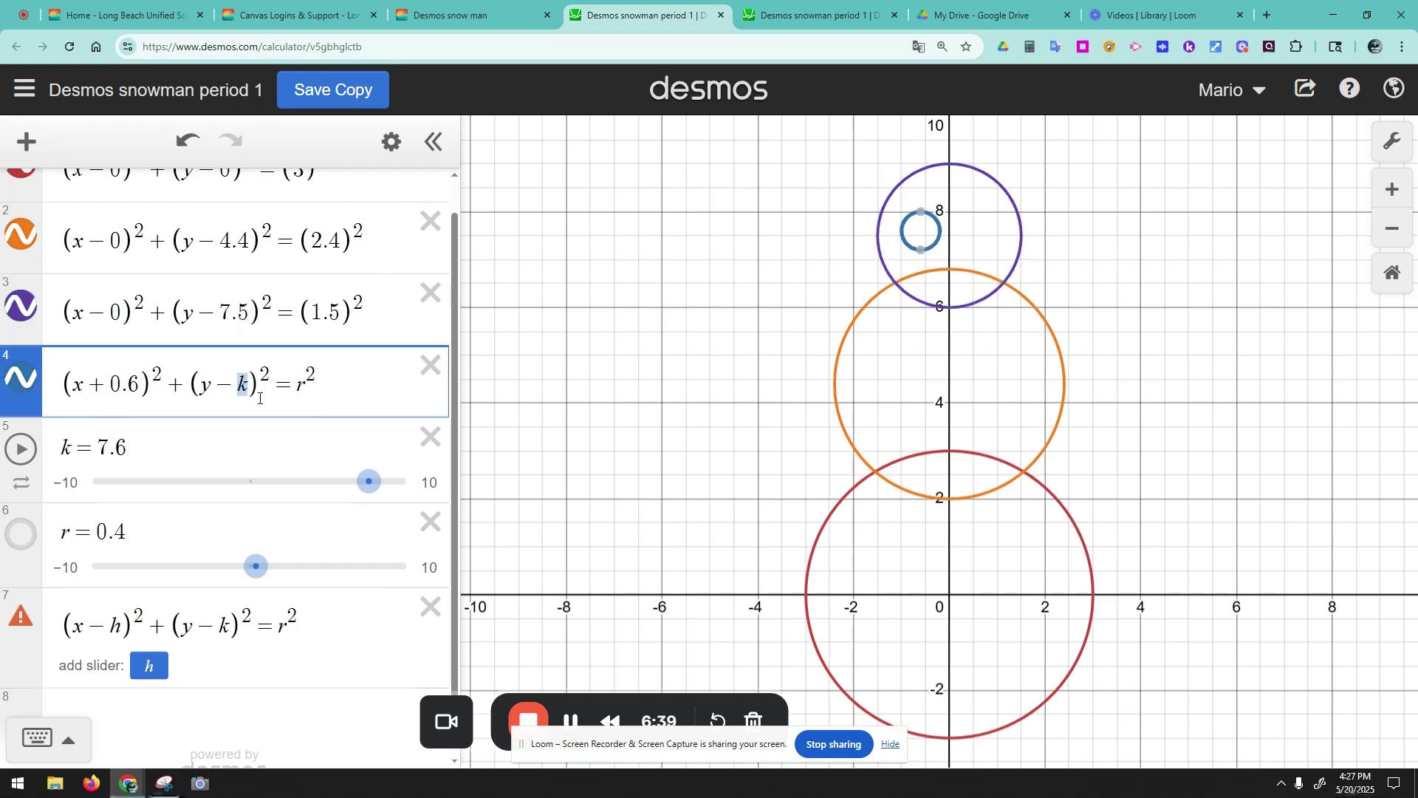
pyautogui.write('7.6')
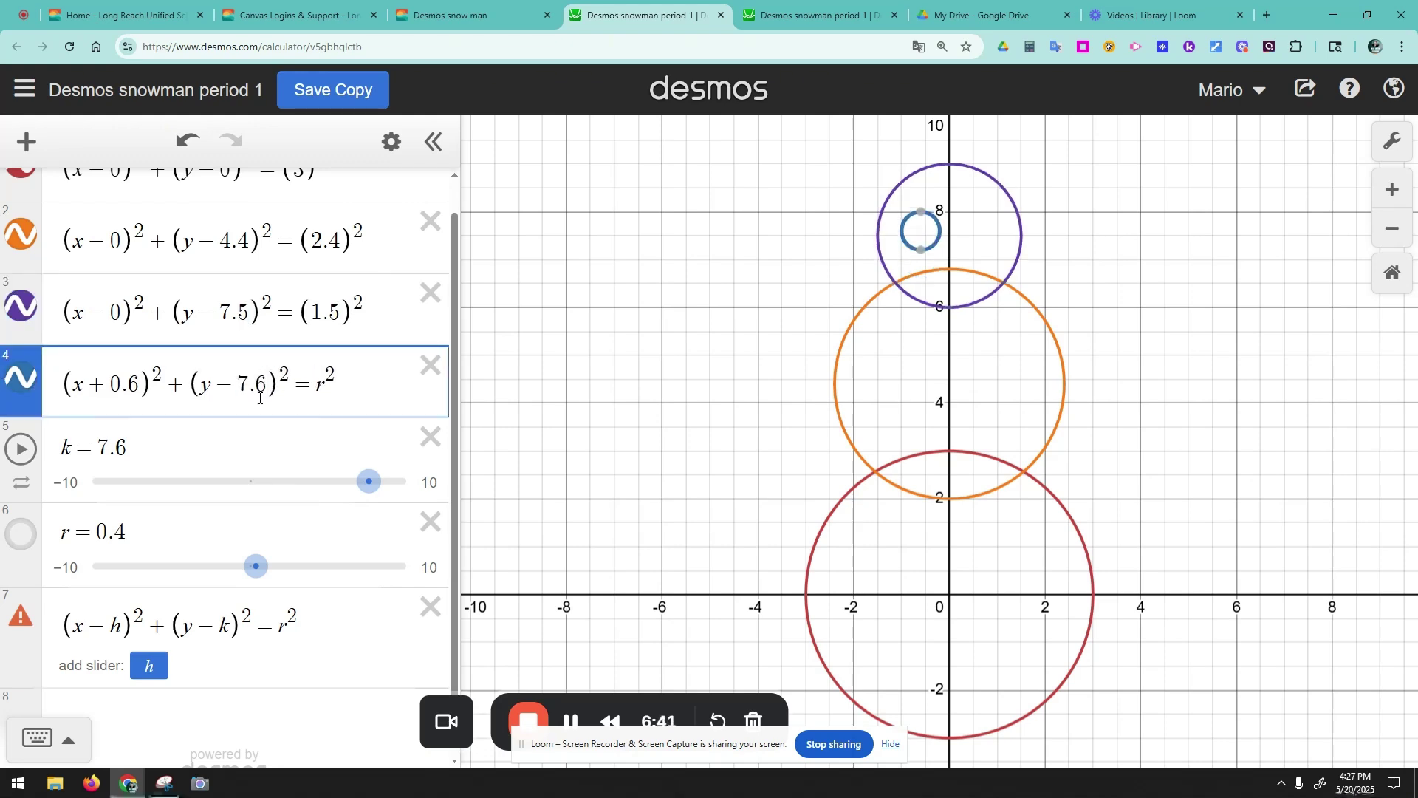
# - Replace r with 0.4 in the fourth equation so it ends in (0.4)², and delete the r and k sliders
pyautogui.doubleClick(320, 388)
pyautogui.write('(0.4r')
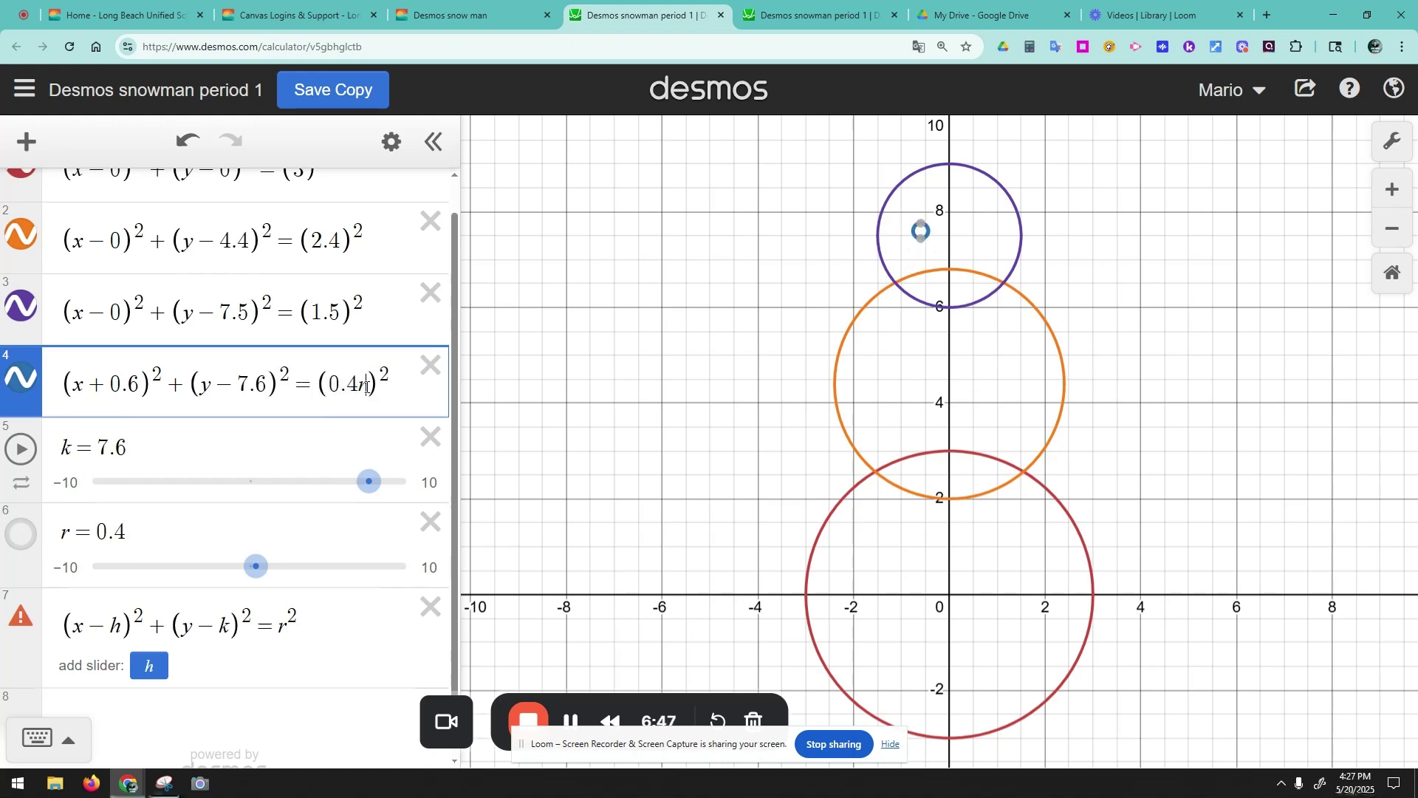
pyautogui.press('BackSpace')
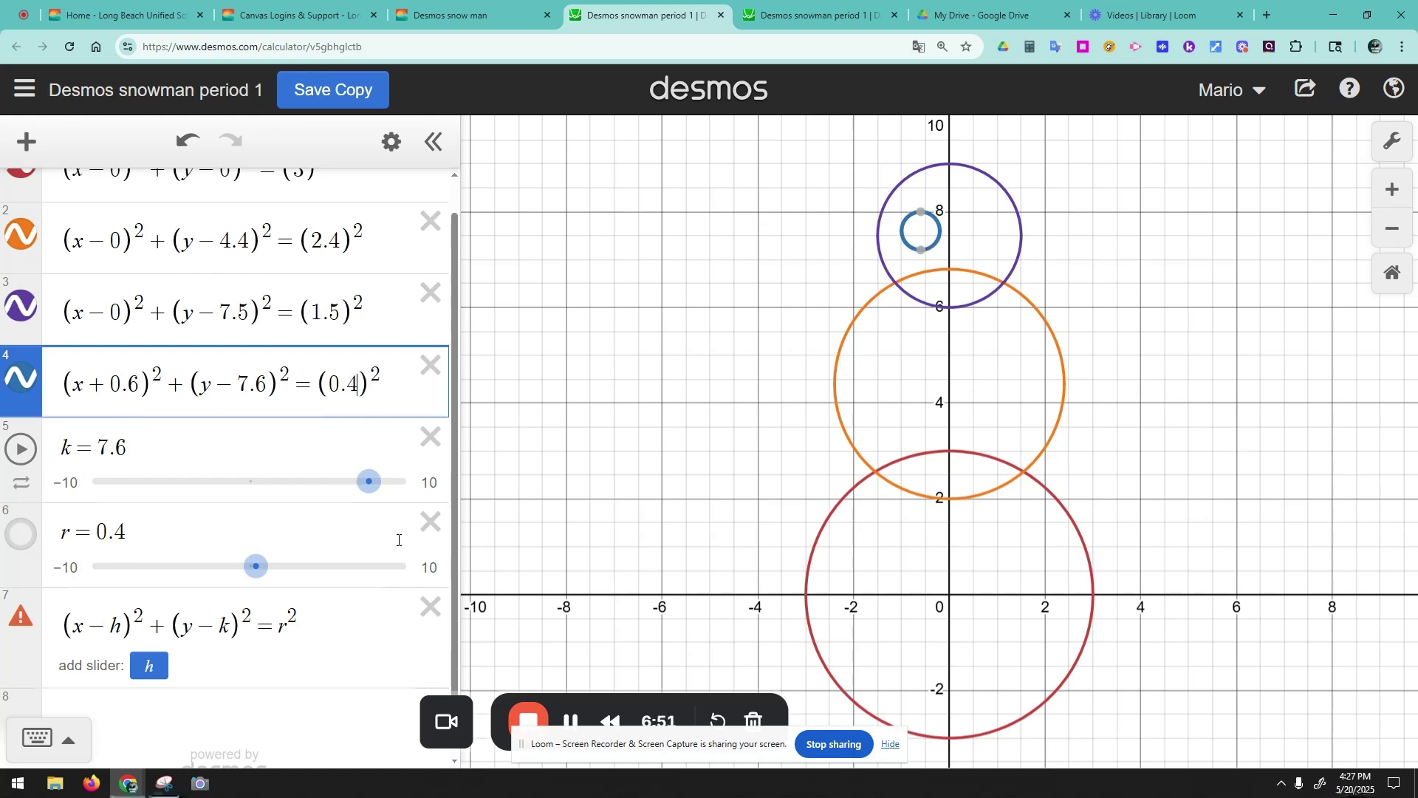
pyautogui.click(431, 522)
pyautogui.click(441, 473)
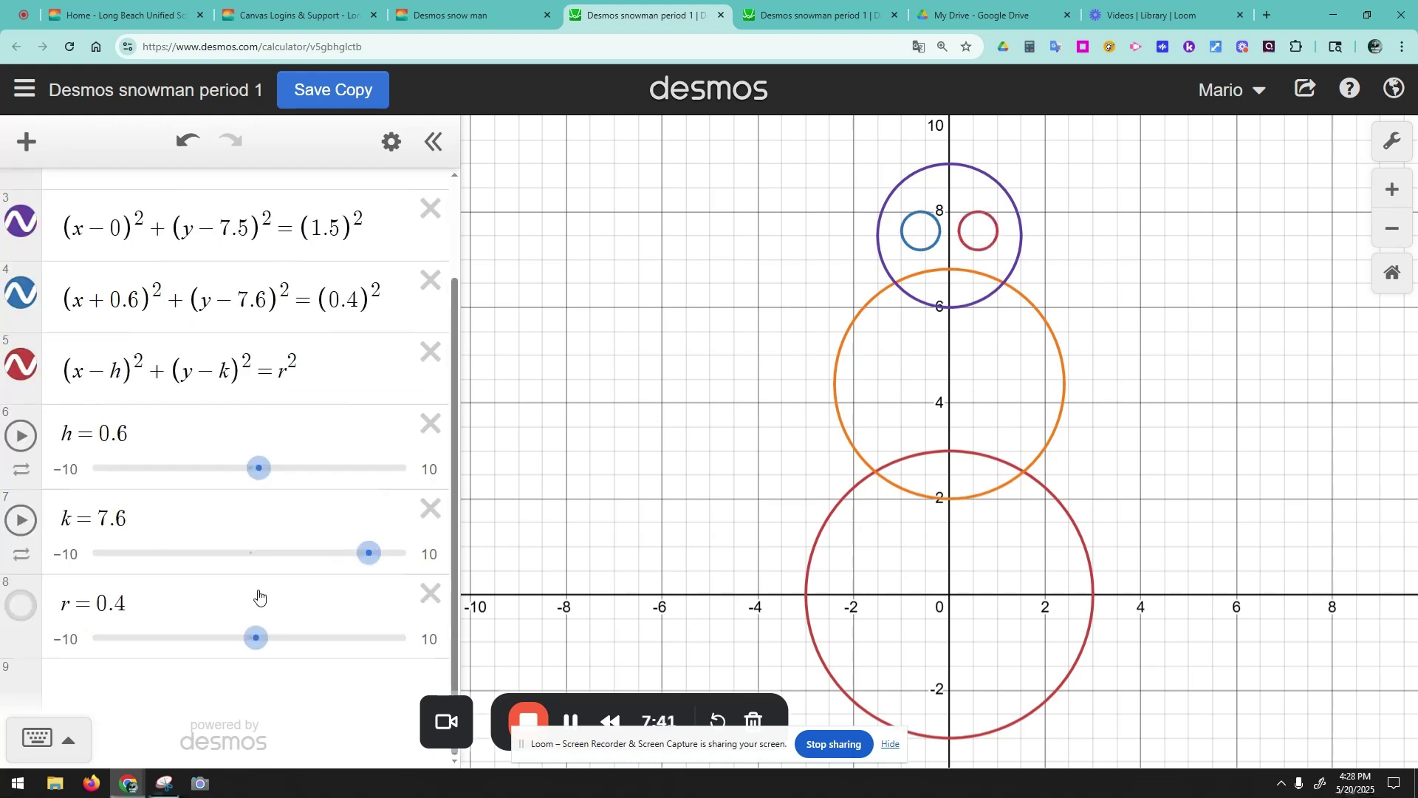
# - Replace h with 0.6 and k with 7.6 in the fifth equation so it reads (x−0.6)²+(y−7.6)²=r²
pyautogui.moveTo(267, 299); pyautogui.dragTo(240, 299)
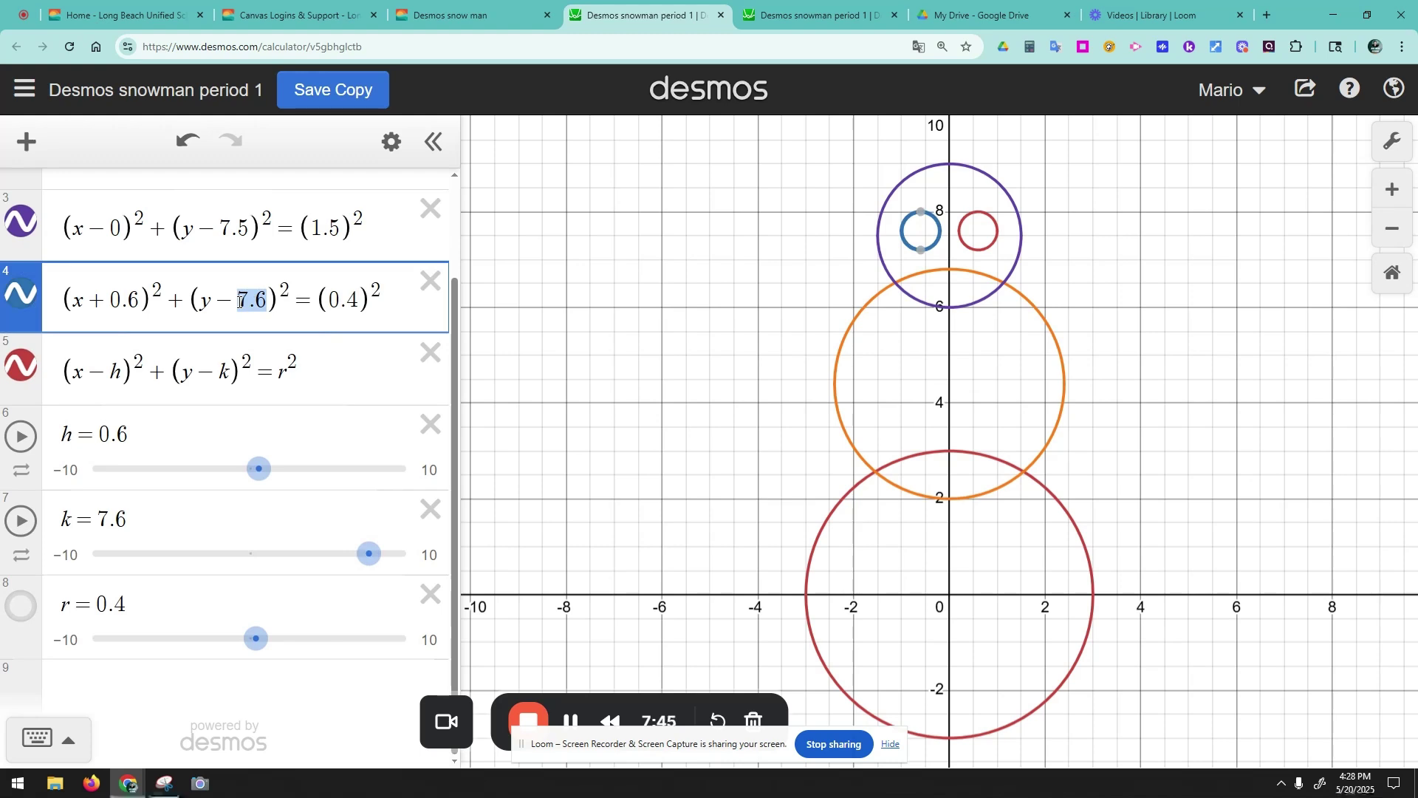
pyautogui.click(104, 441)
pyautogui.moveTo(130, 434); pyautogui.dragTo(104, 434)
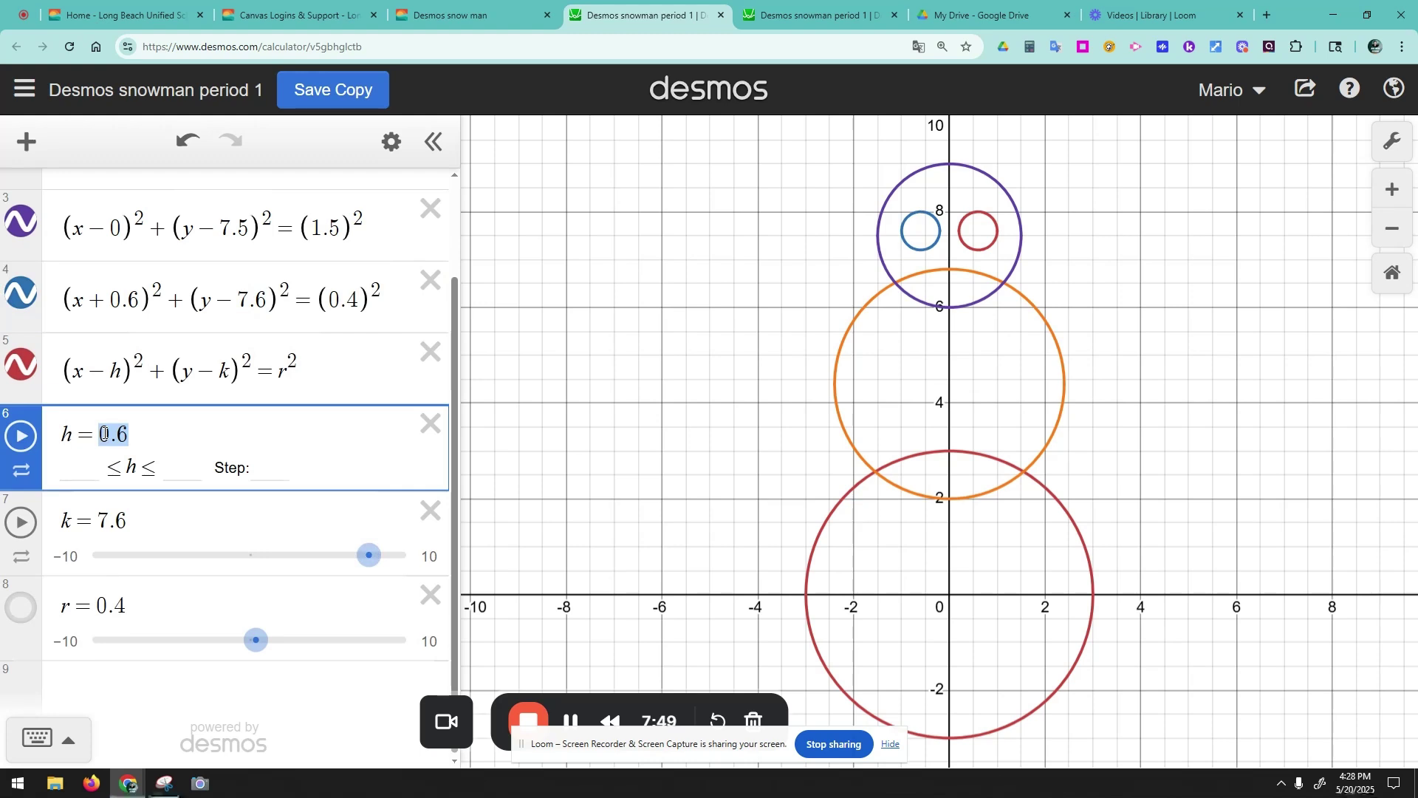
pyautogui.click(118, 383)
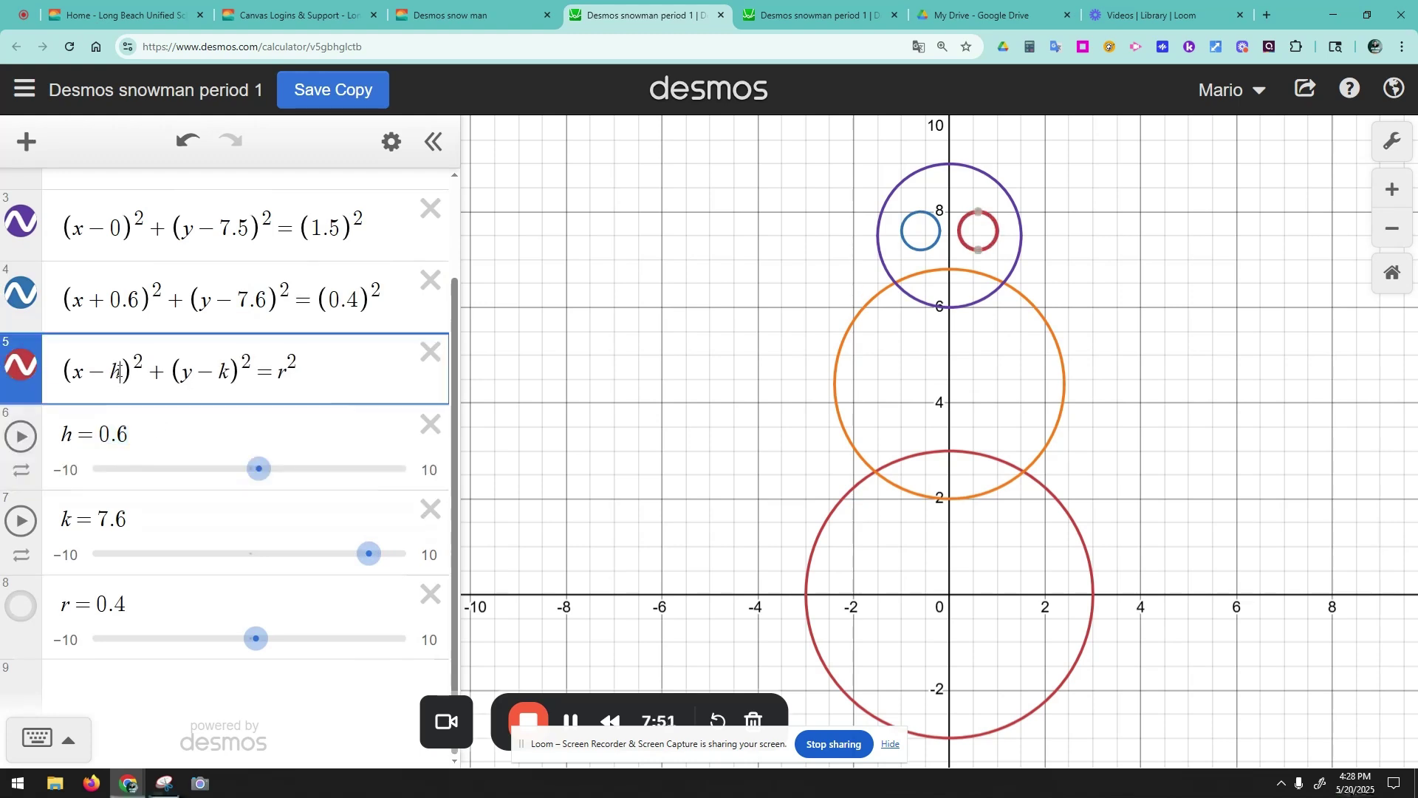
pyautogui.moveTo(122, 371); pyautogui.dragTo(114, 371)
pyautogui.write('0.6')
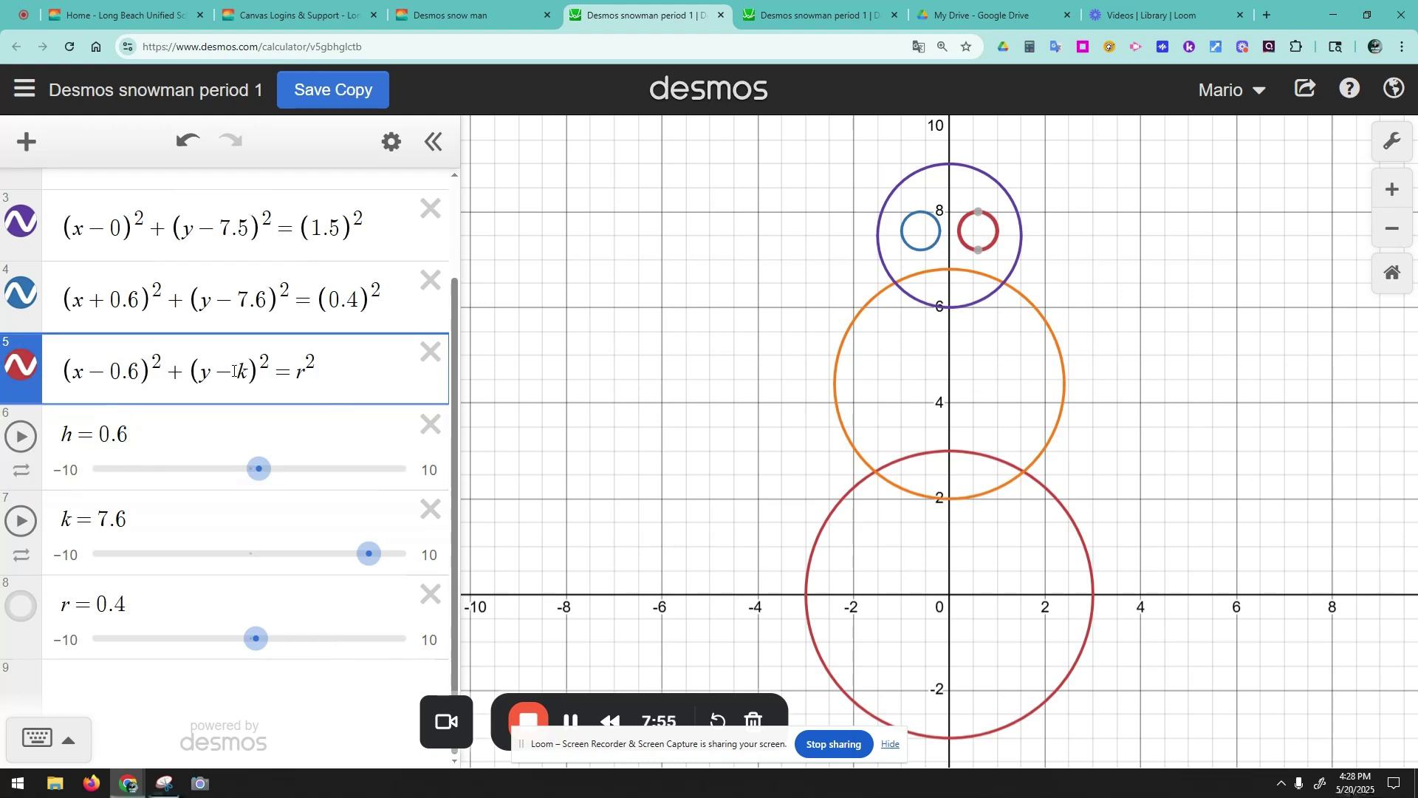
pyautogui.moveTo(250, 371); pyautogui.dragTo(241, 372)
pyautogui.write('7.6')
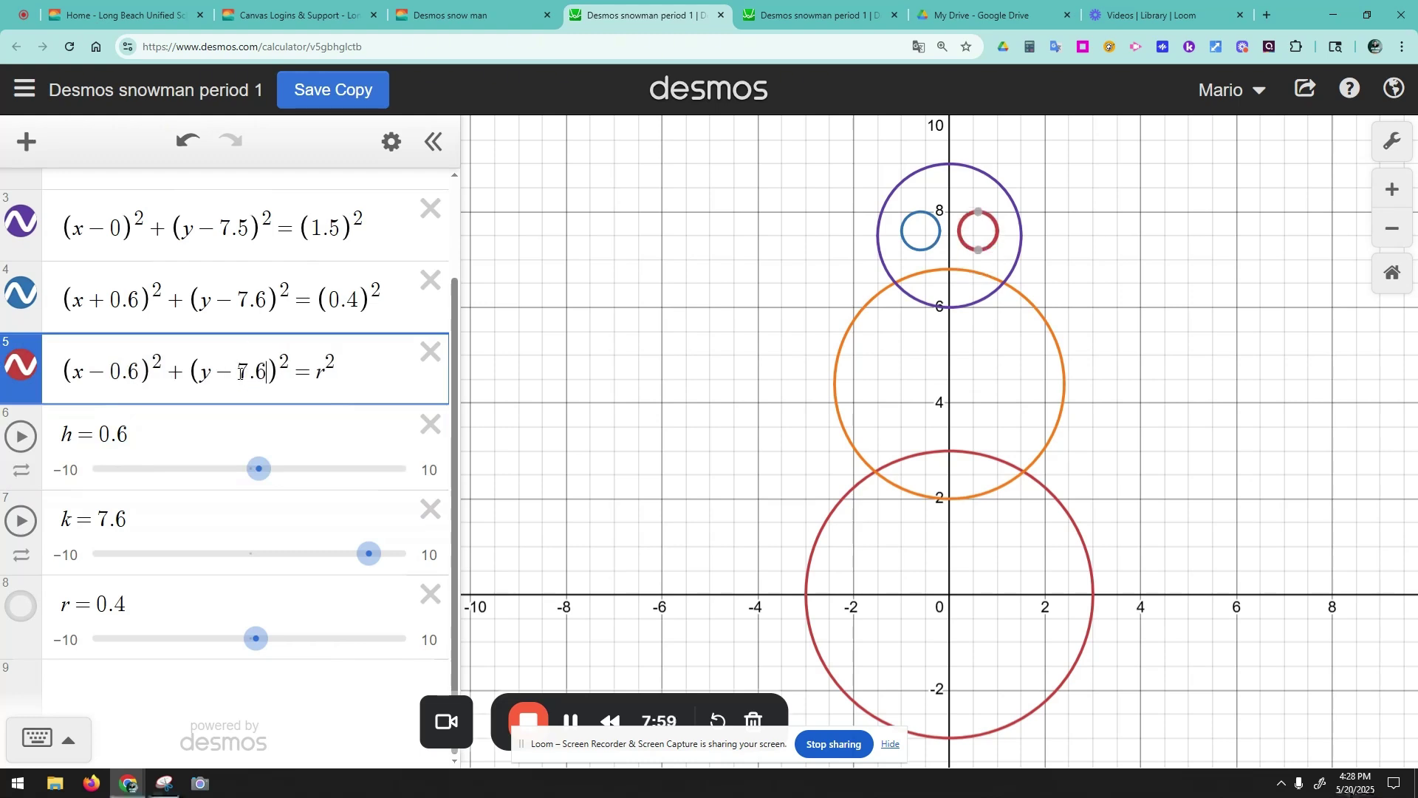
pyautogui.doubleClick(325, 373)
pyautogui.click(329, 375)
pyautogui.moveTo(111, 300); pyautogui.dragTo(137, 300)
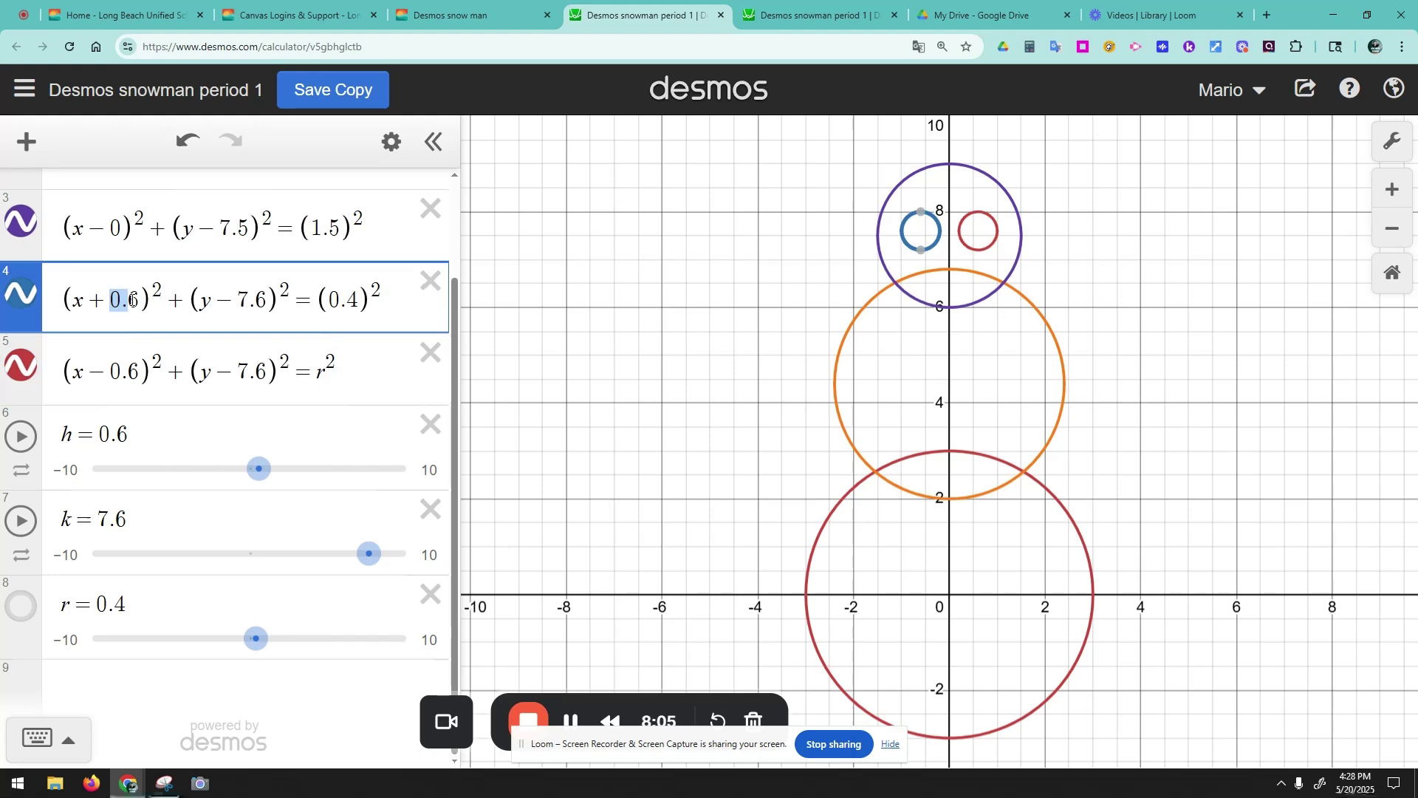
pyautogui.moveTo(108, 373); pyautogui.dragTo(97, 373)
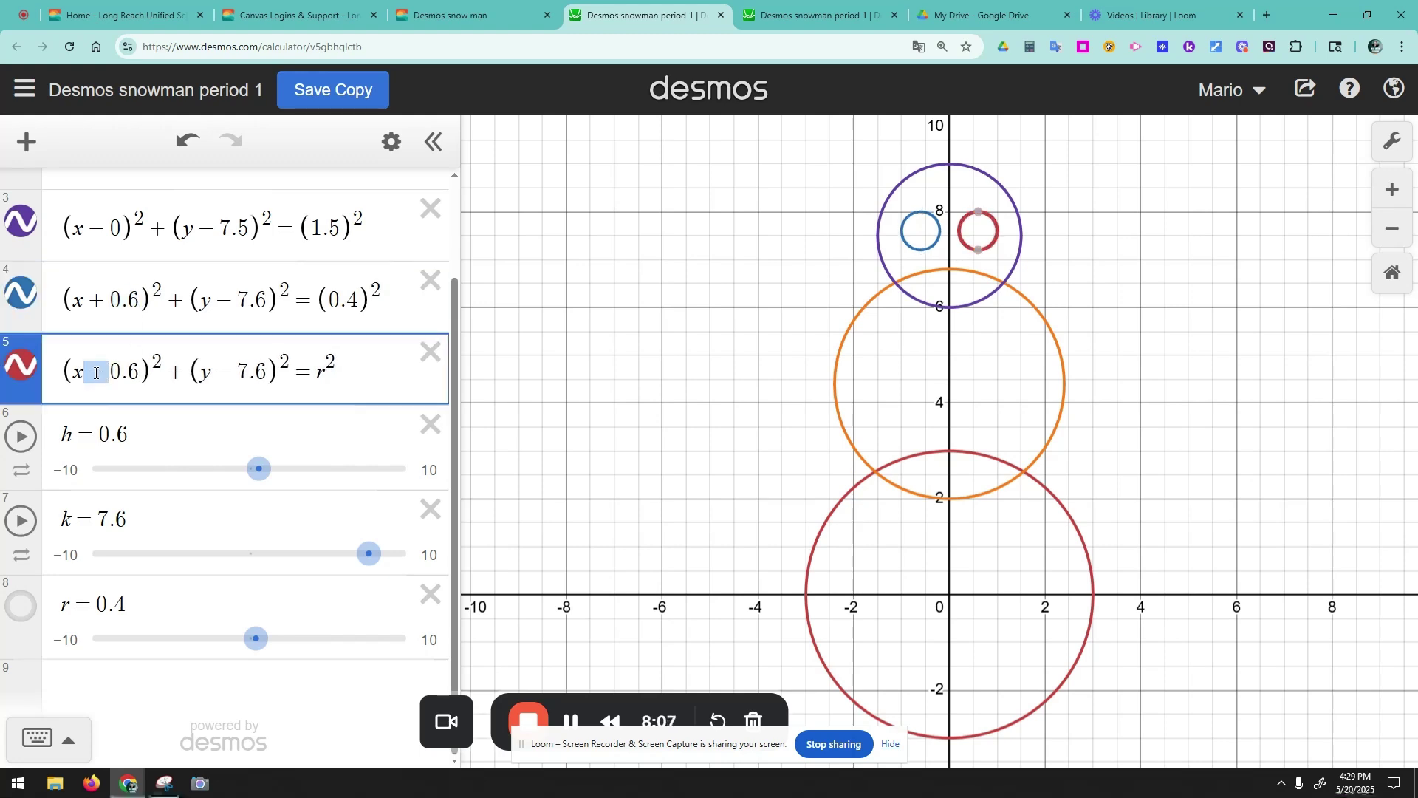
pyautogui.click(99, 373)
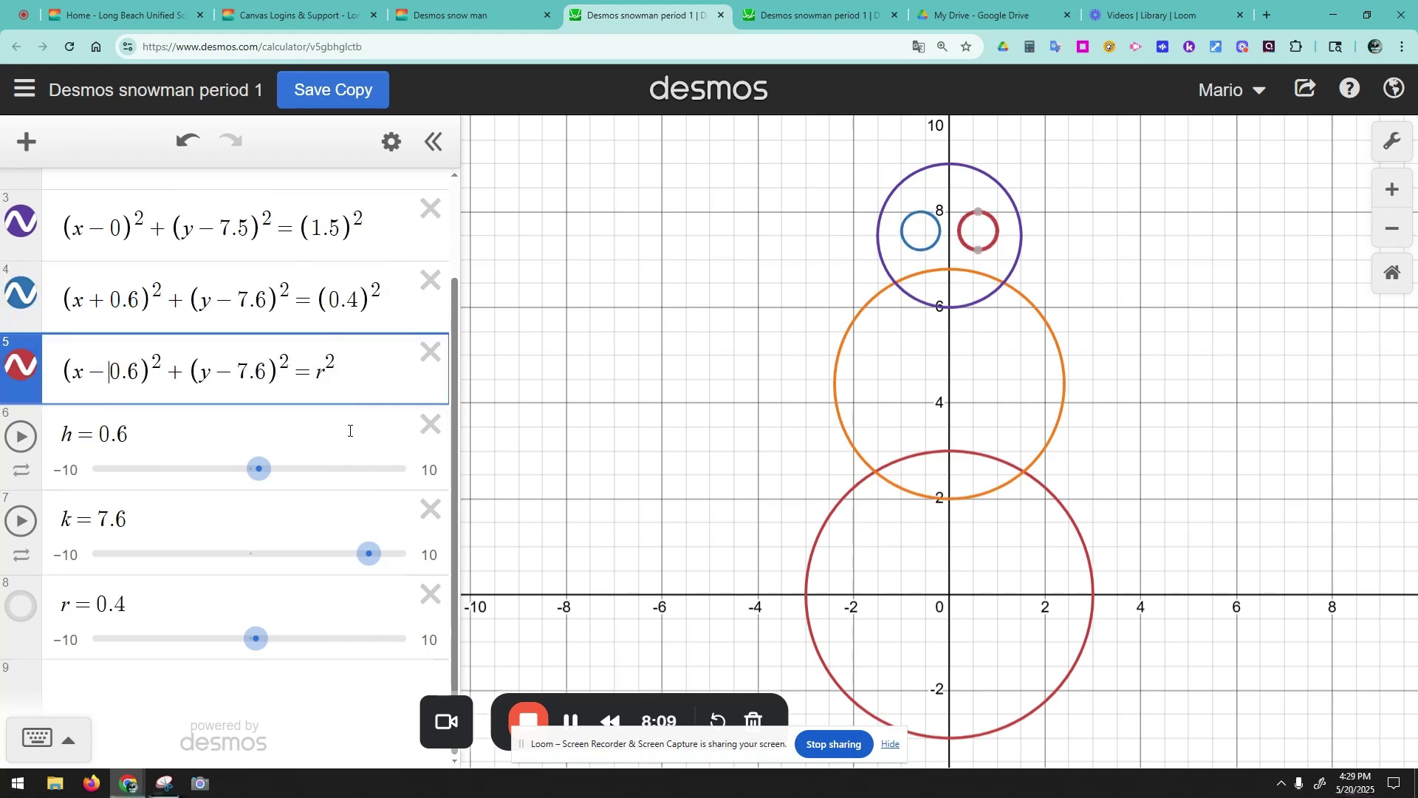
# - Delete the h and k sliders below the fifth equation, keeping the r slider
pyautogui.click(431, 425)
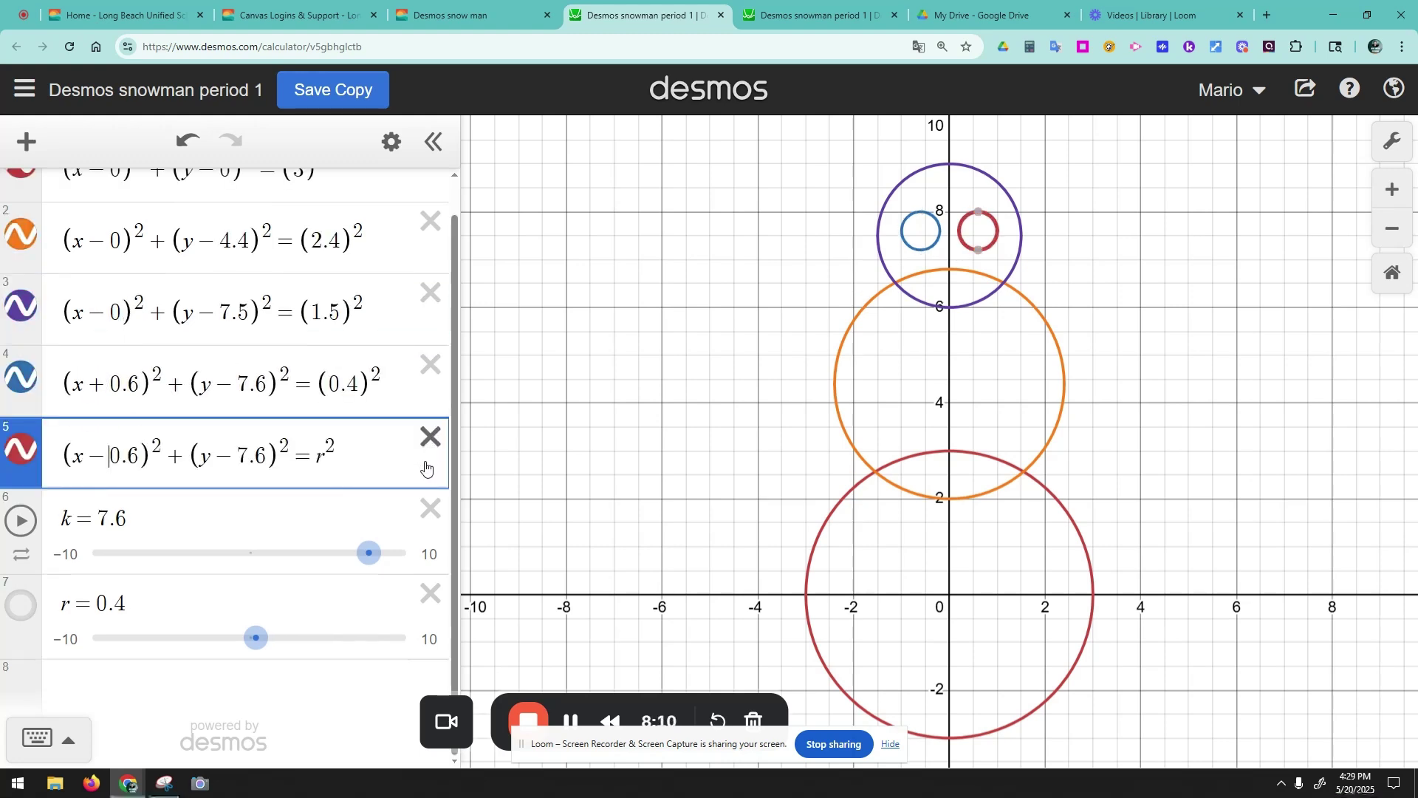
pyautogui.click(430, 508)
pyautogui.click(442, 548)
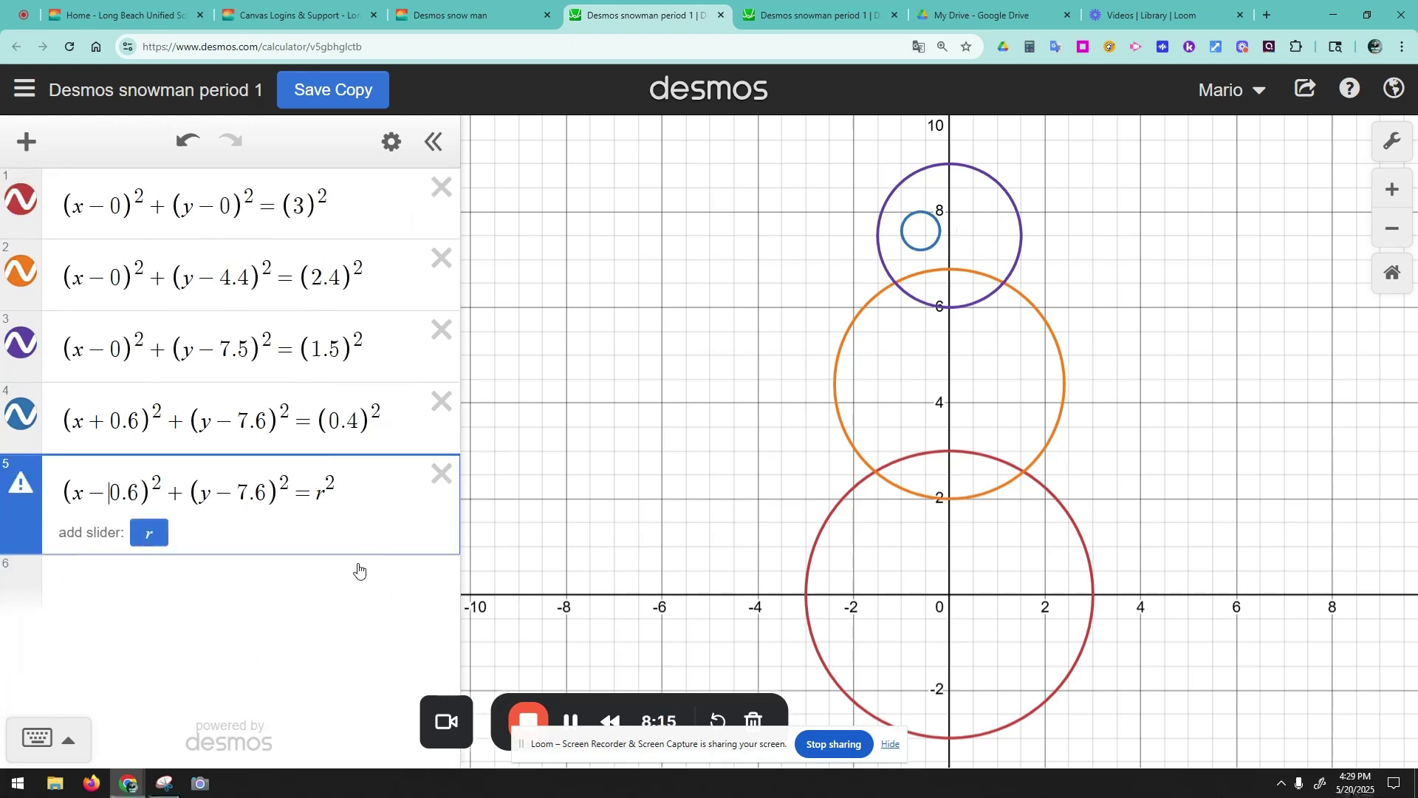
pyautogui.hotkey('ctrl', 'z')
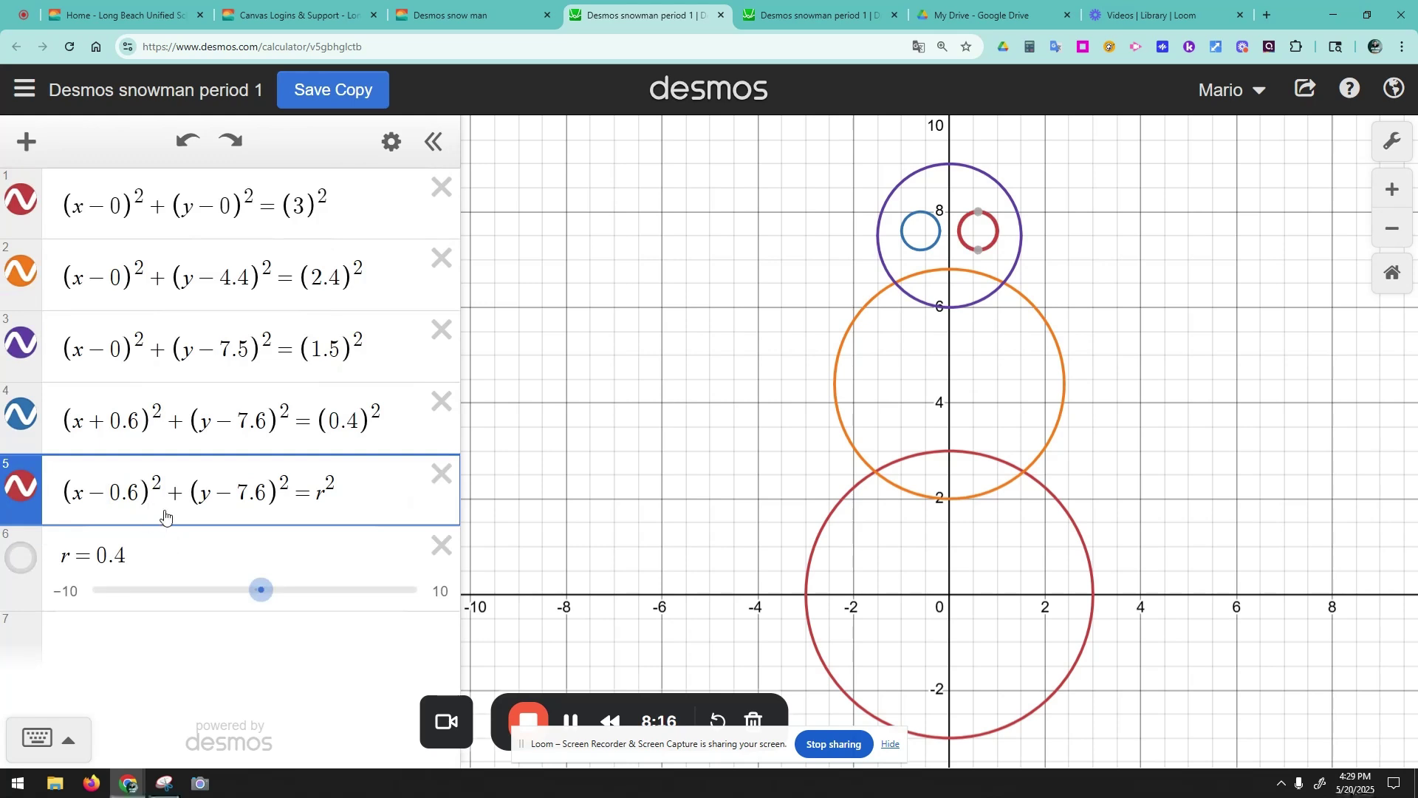
# - Replace r² in the fifth equation with the (0.4)² term from the fourth equation
pyautogui.click(323, 487)
pyautogui.moveTo(319, 421); pyautogui.dragTo(416, 469)
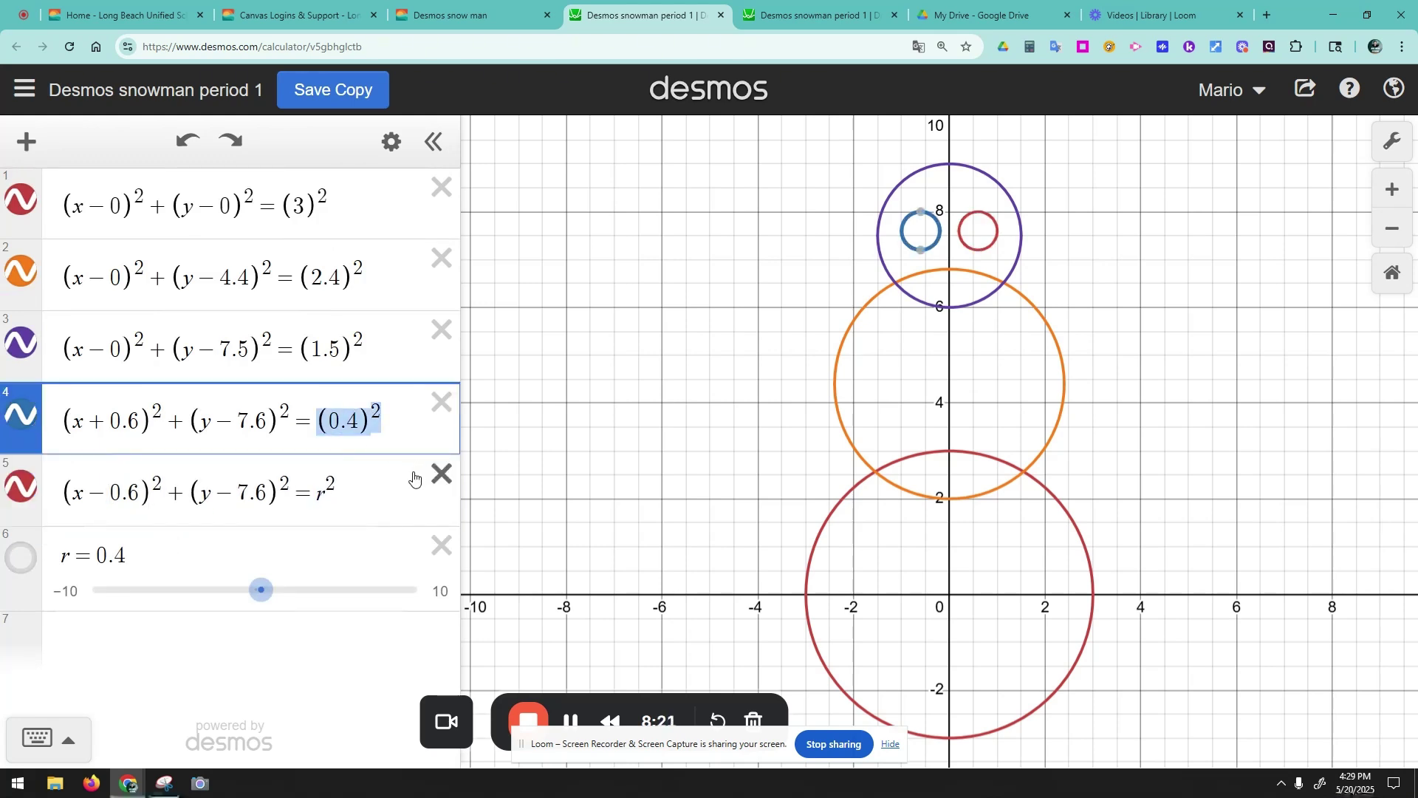
pyautogui.moveTo(337, 502); pyautogui.dragTo(322, 500)
pyautogui.write('(0.4)²')
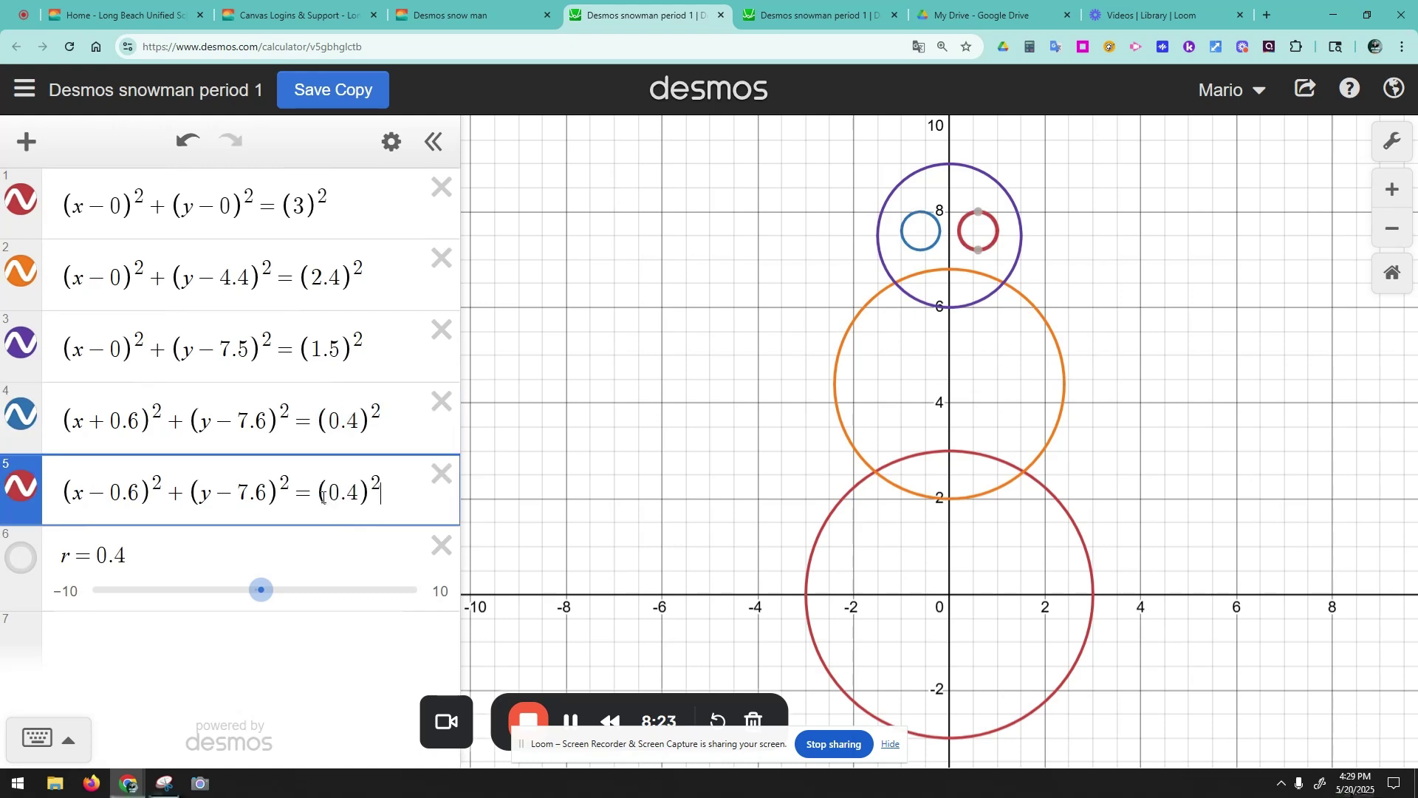
# - Change the fifth equation's circle colour to blue to match the other eye
pyautogui.moveTo(129, 499); pyautogui.dragTo(96, 493)
pyautogui.click(20, 491)
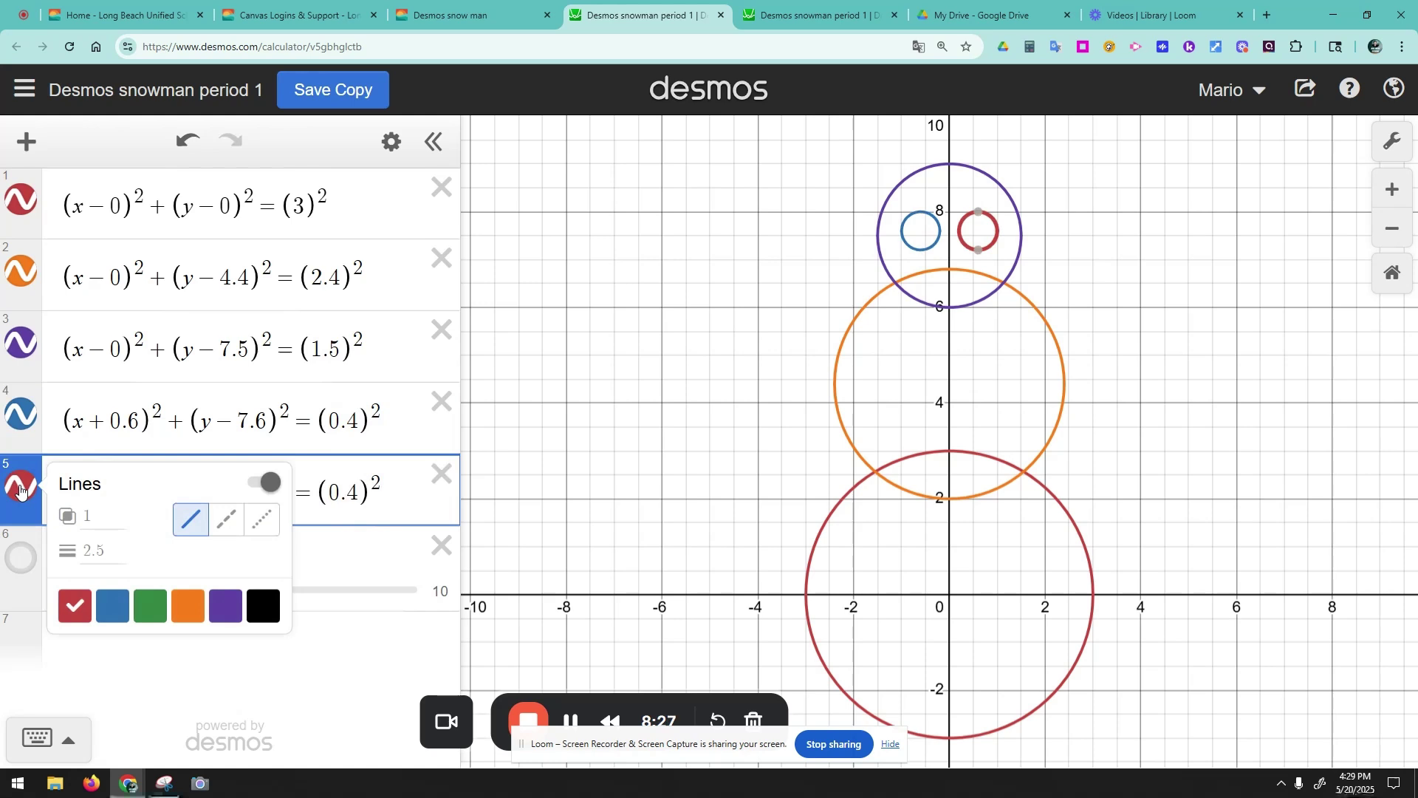
pyautogui.click(121, 614)
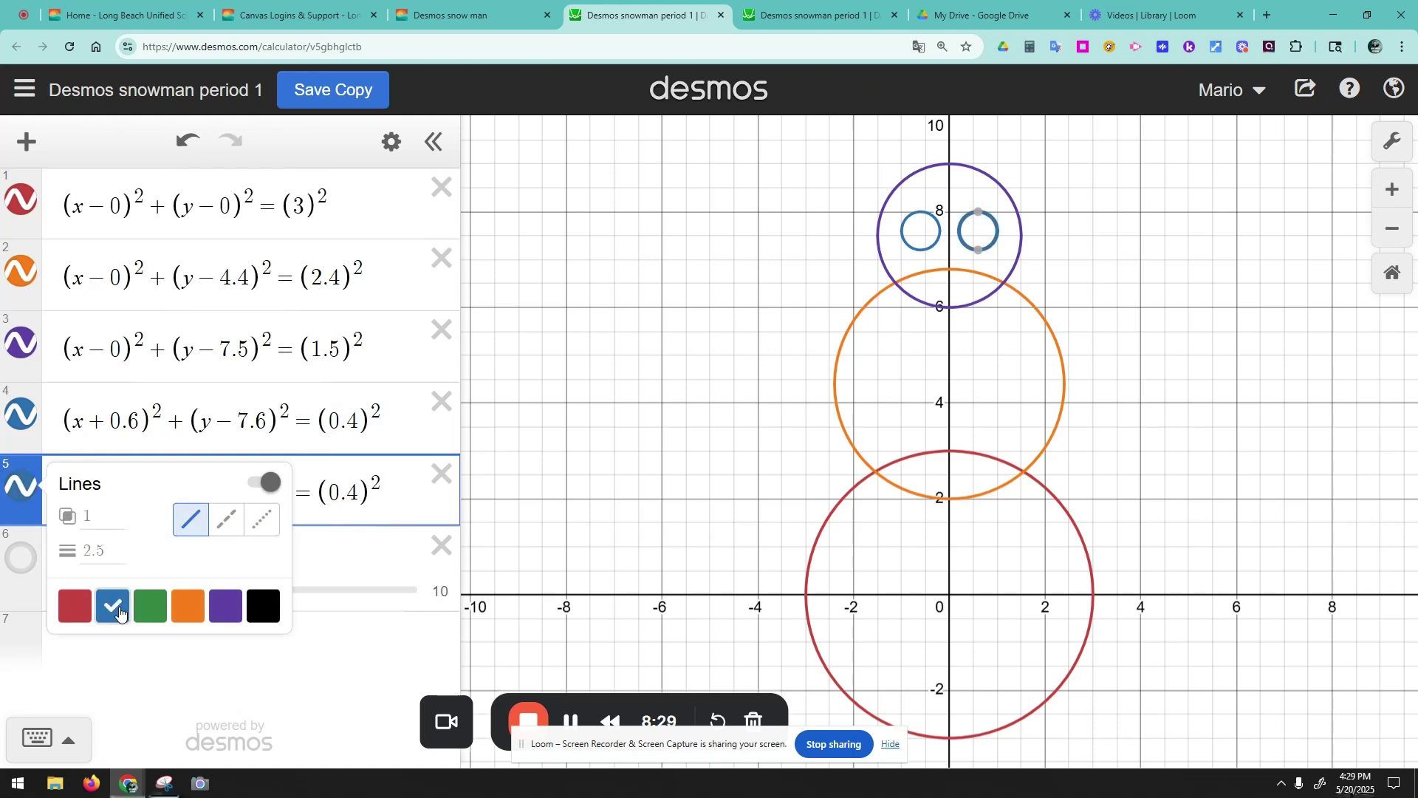
# - Change both eye circles, in the fourth and fifth equations, to black
pyautogui.click(262, 606)
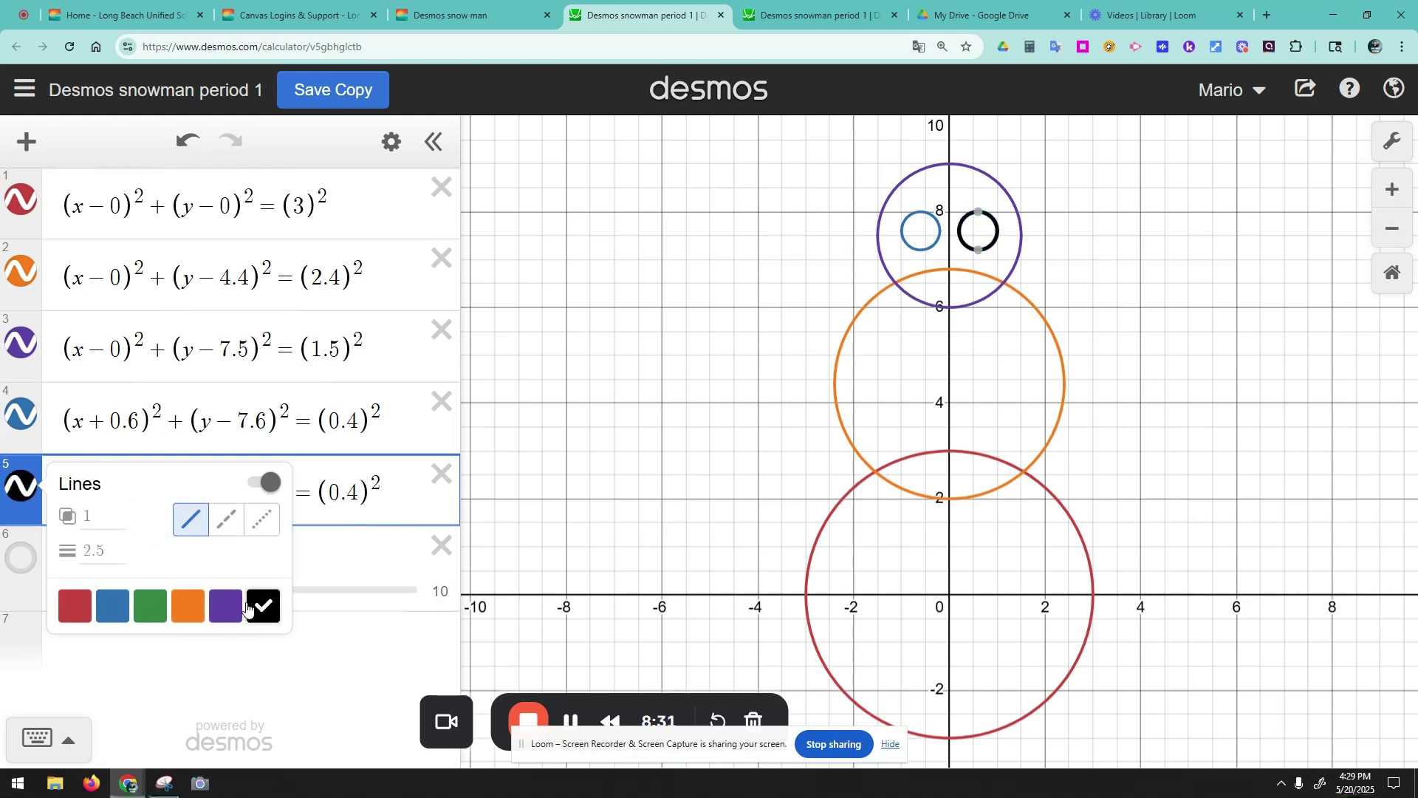
pyautogui.click(21, 413)
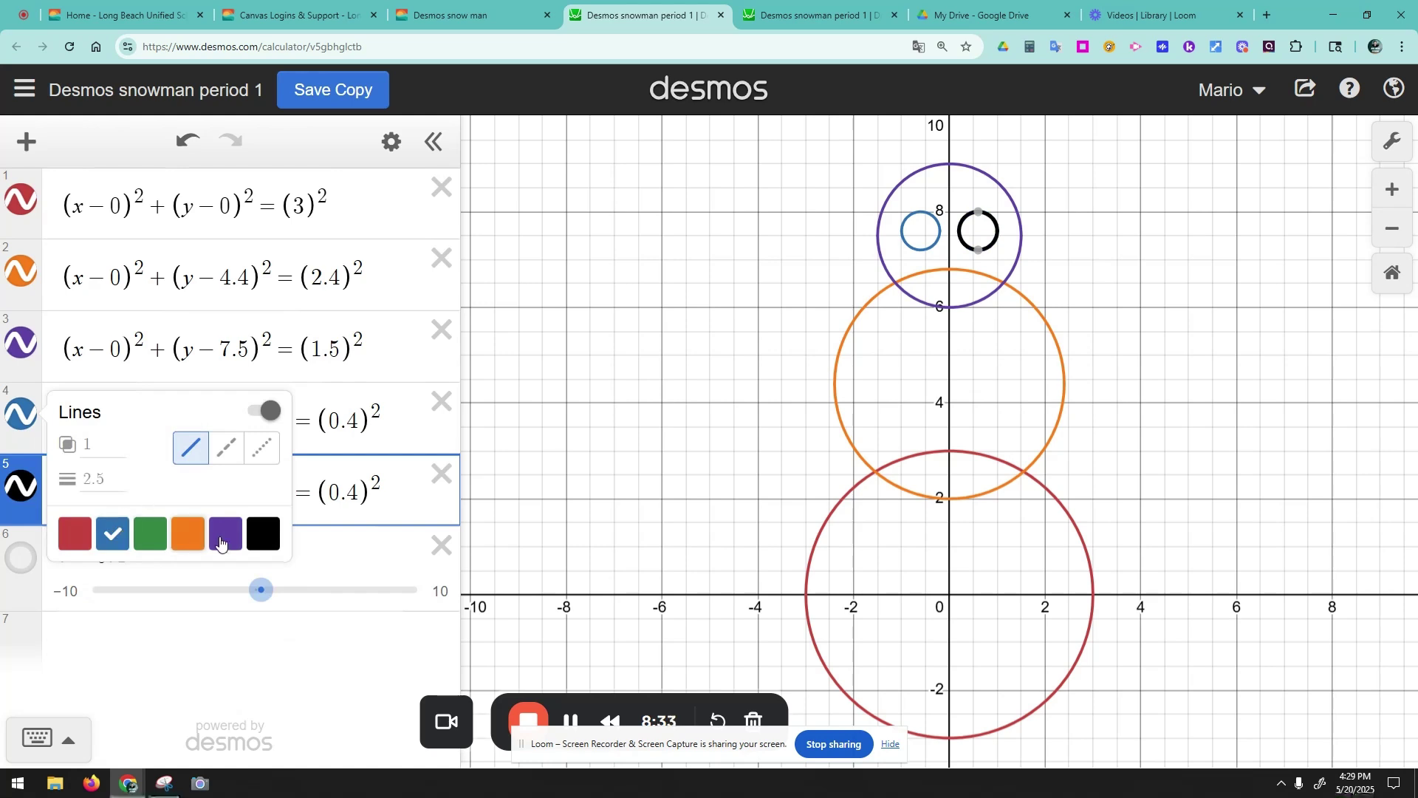
pyautogui.click(263, 535)
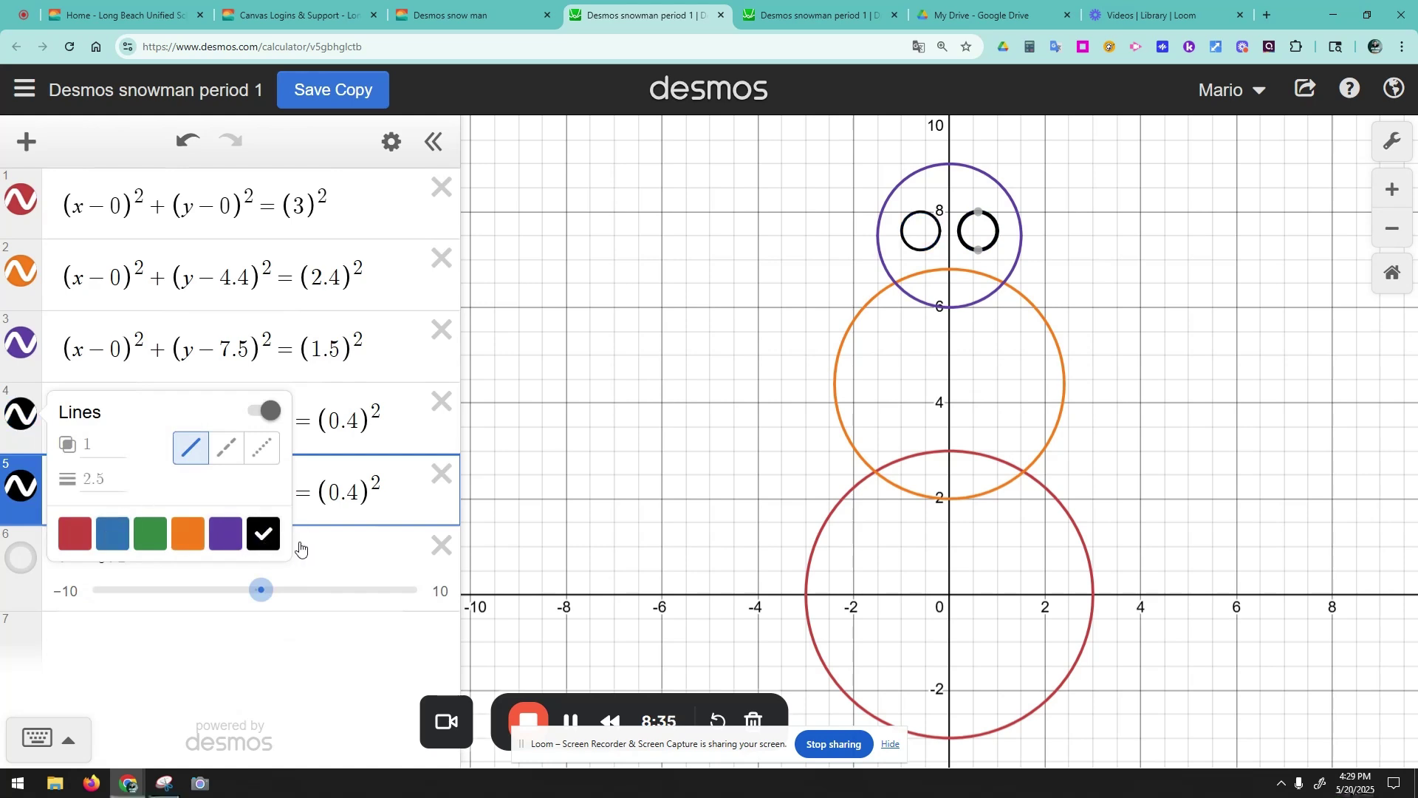
pyautogui.click(674, 402)
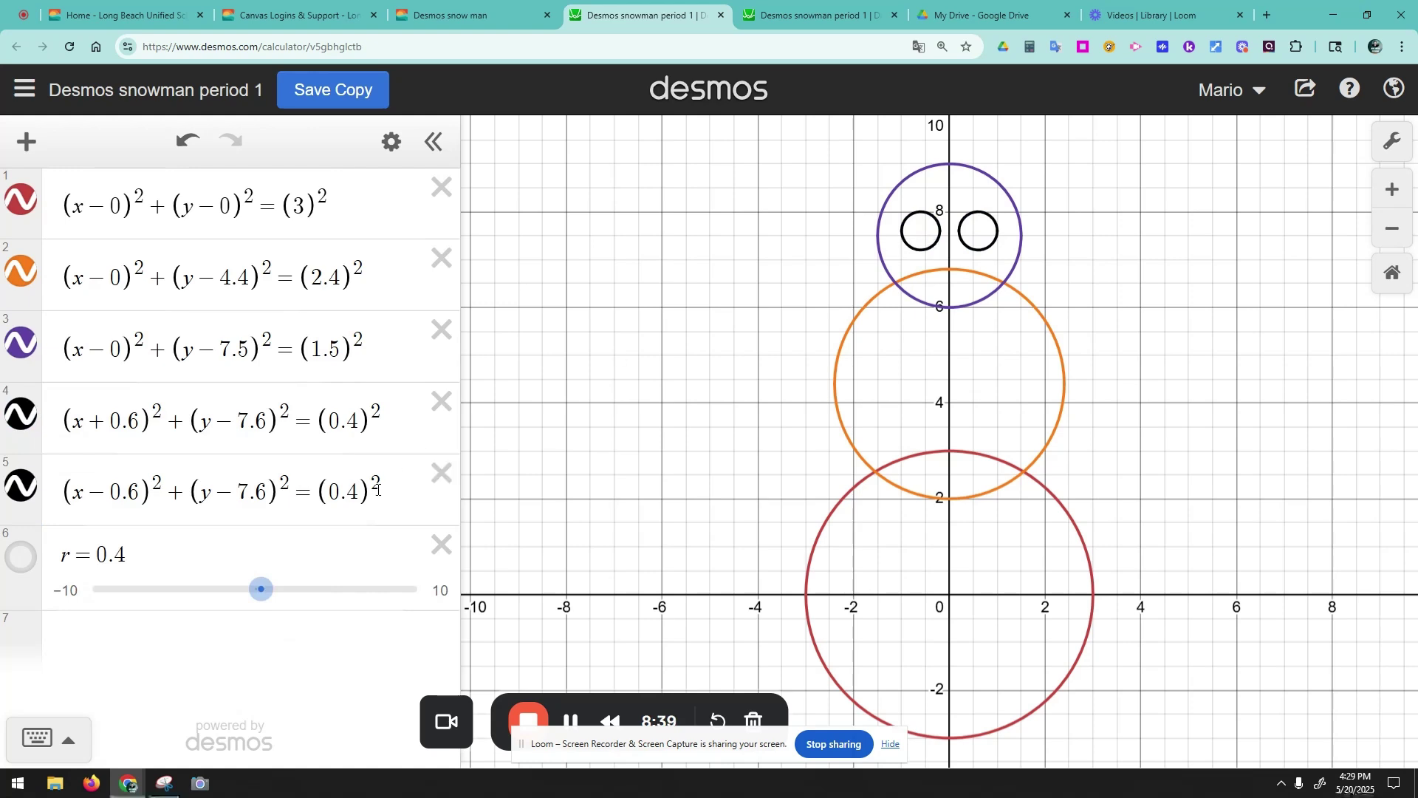
# - Try to replace the equals sign in the fourth equation with ≤
pyautogui.doubleClick(304, 426)
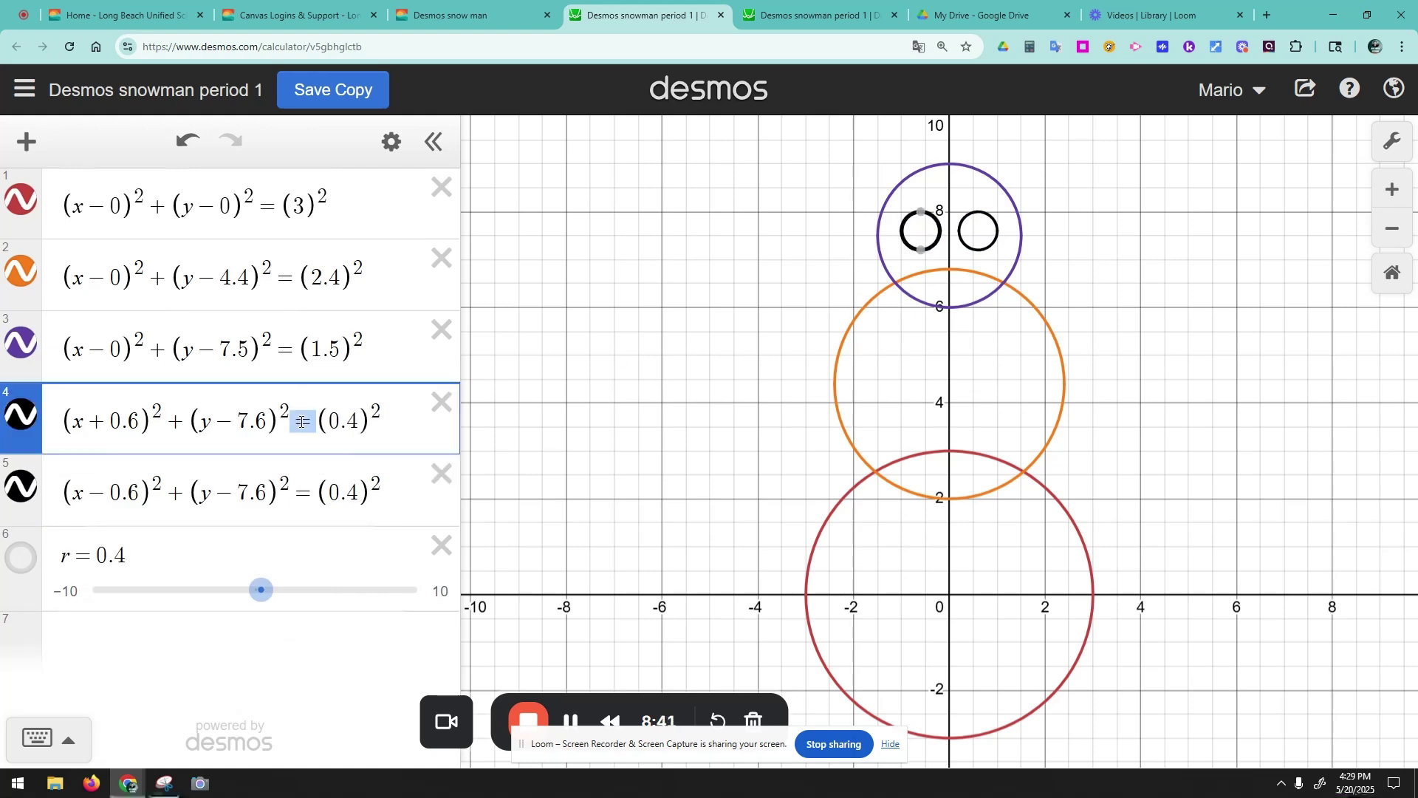
pyautogui.click(40, 739)
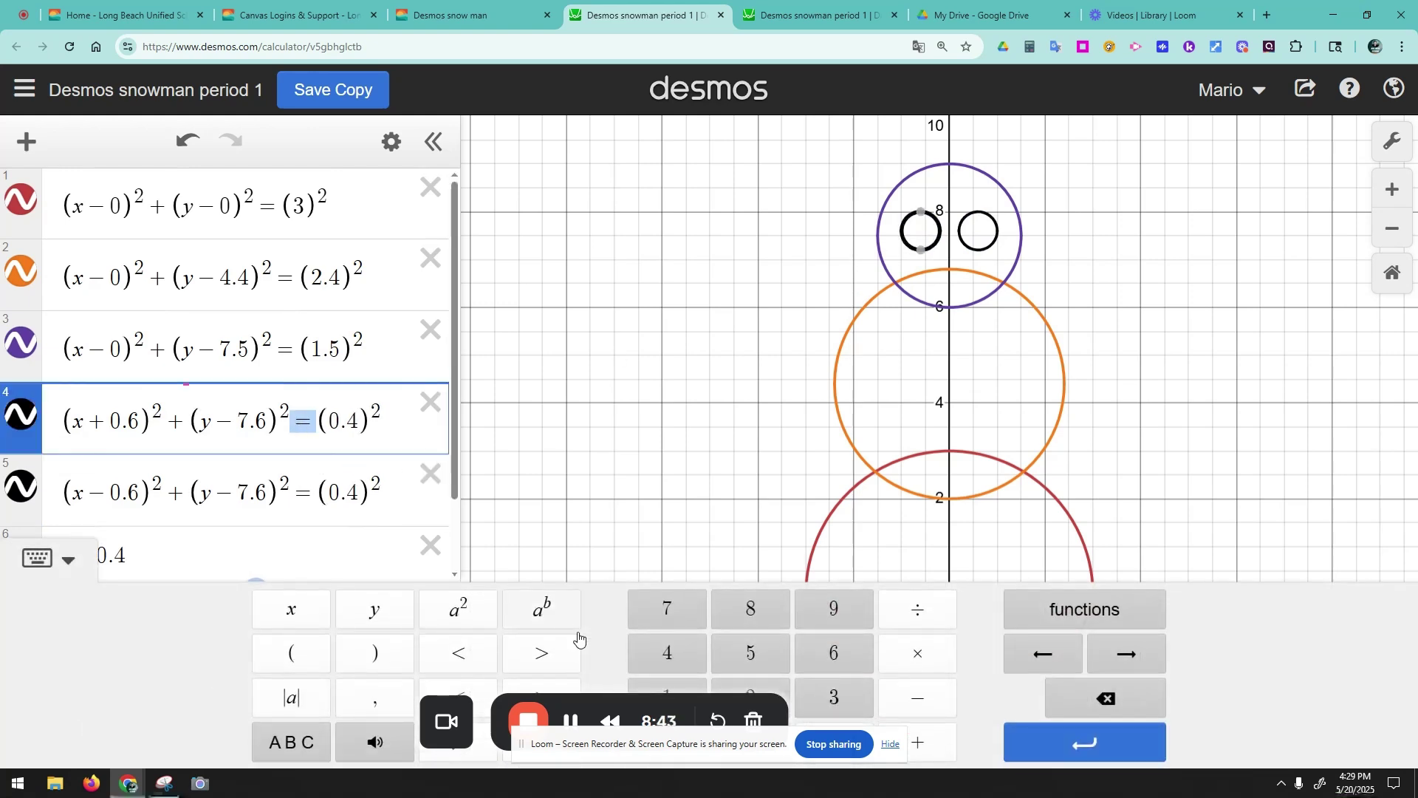
pyautogui.moveTo(544, 702); pyautogui.dragTo(1033, 620)
pyautogui.click(44, 735)
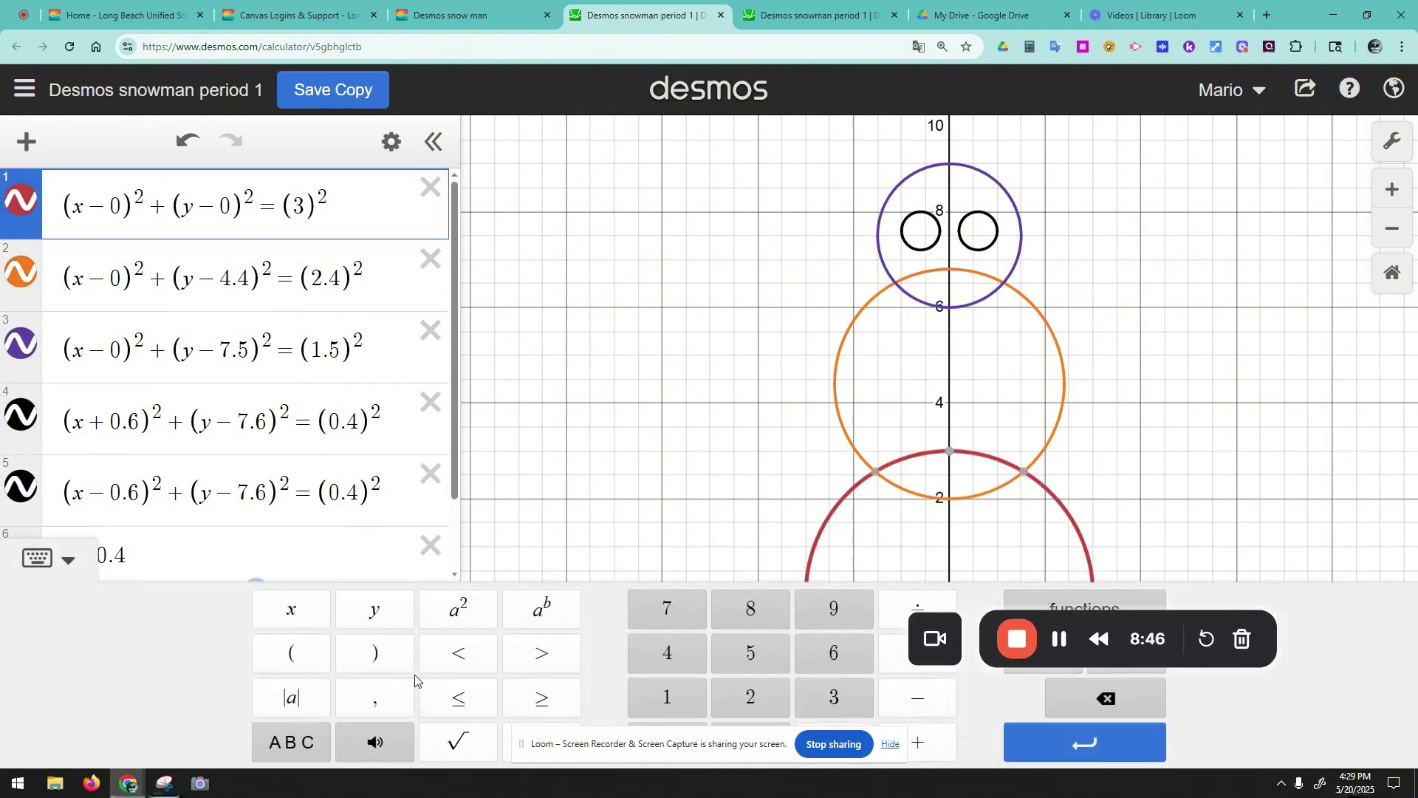
pyautogui.click(471, 709)
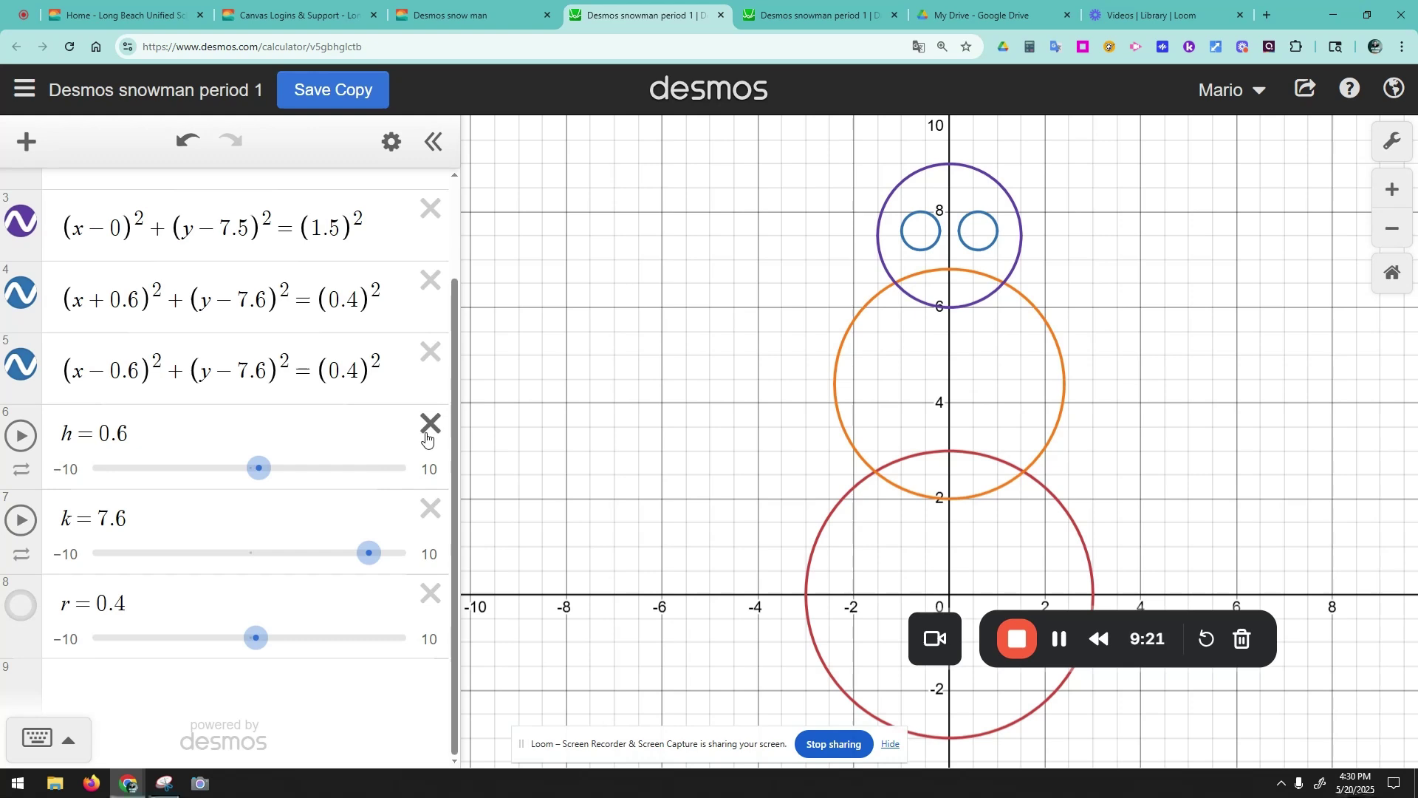
# - Delete the unused h, k and r sliders below the fifth equation
pyautogui.click(427, 432)
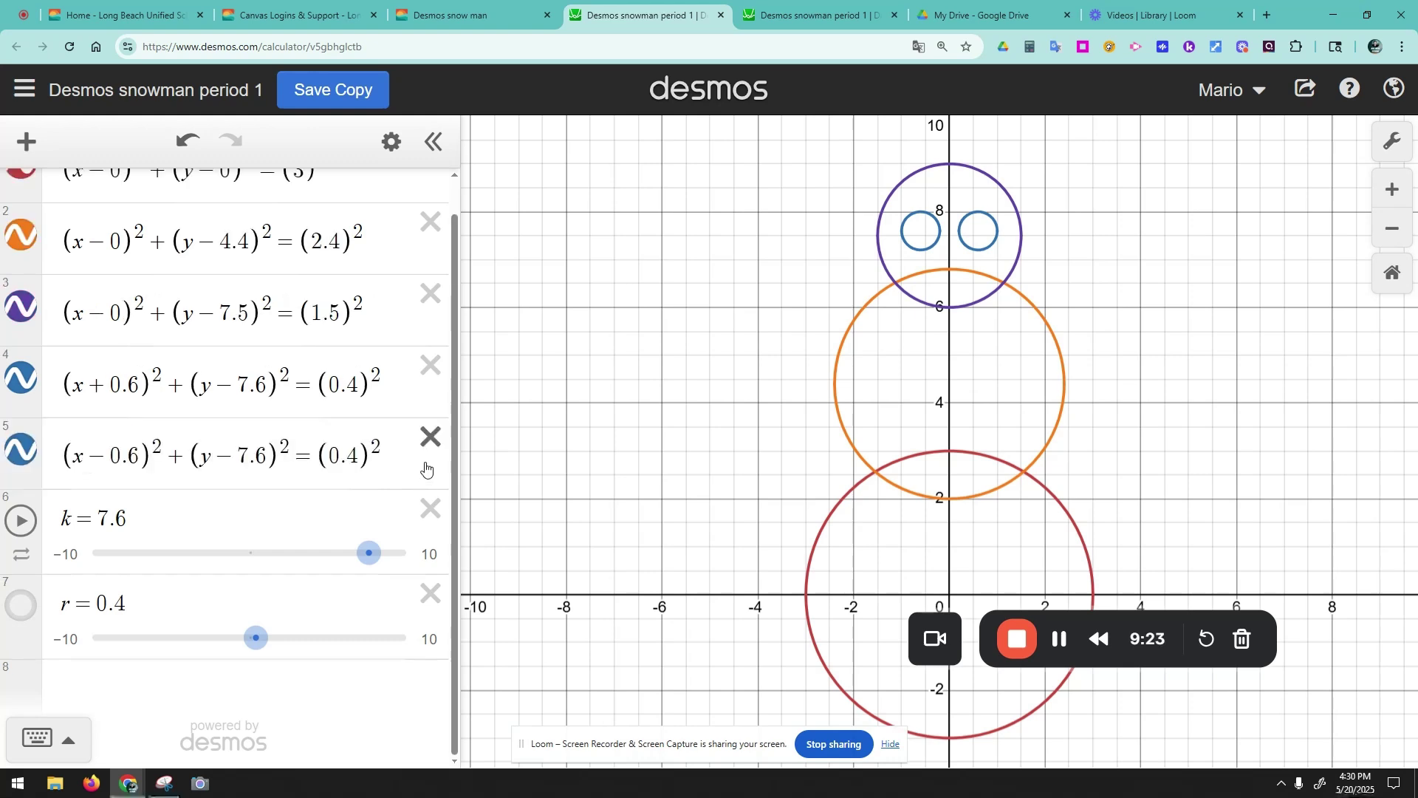
pyautogui.click(431, 509)
pyautogui.click(441, 546)
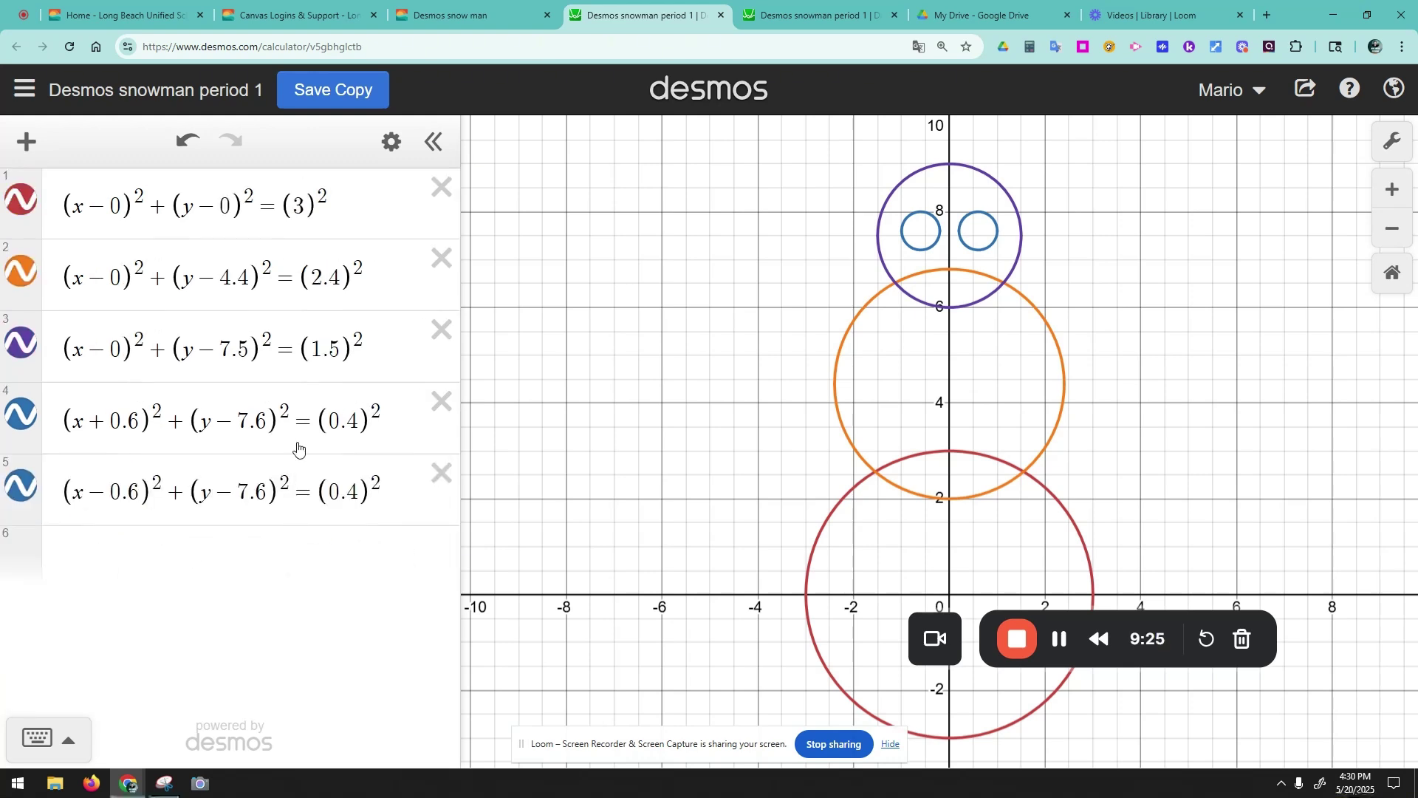
# - Shade the fourth equation's eye circle by replacing its equals sign with ≤
pyautogui.moveTo(309, 424); pyautogui.dragTo(302, 425)
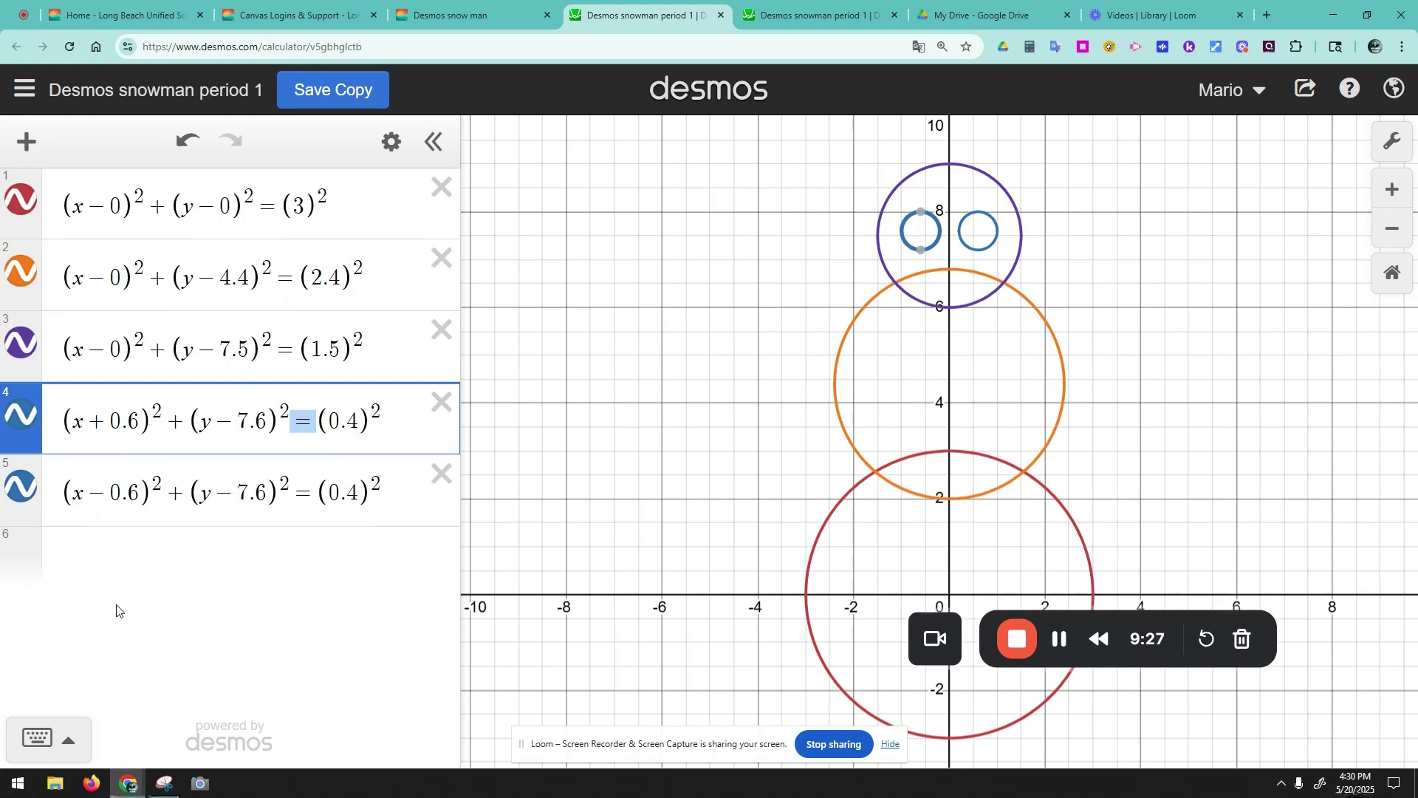
pyautogui.click(75, 752)
pyautogui.click(470, 711)
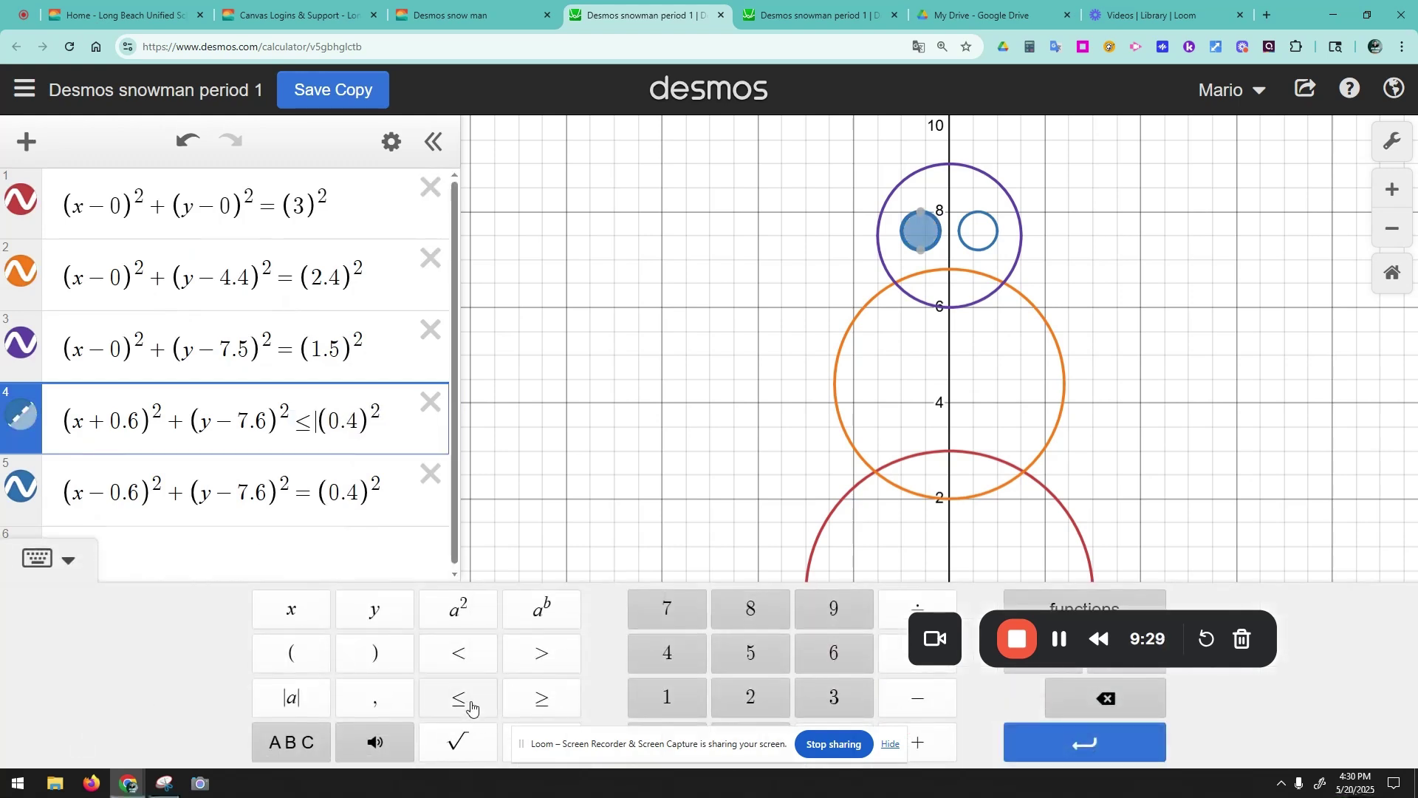
pyautogui.click(625, 339)
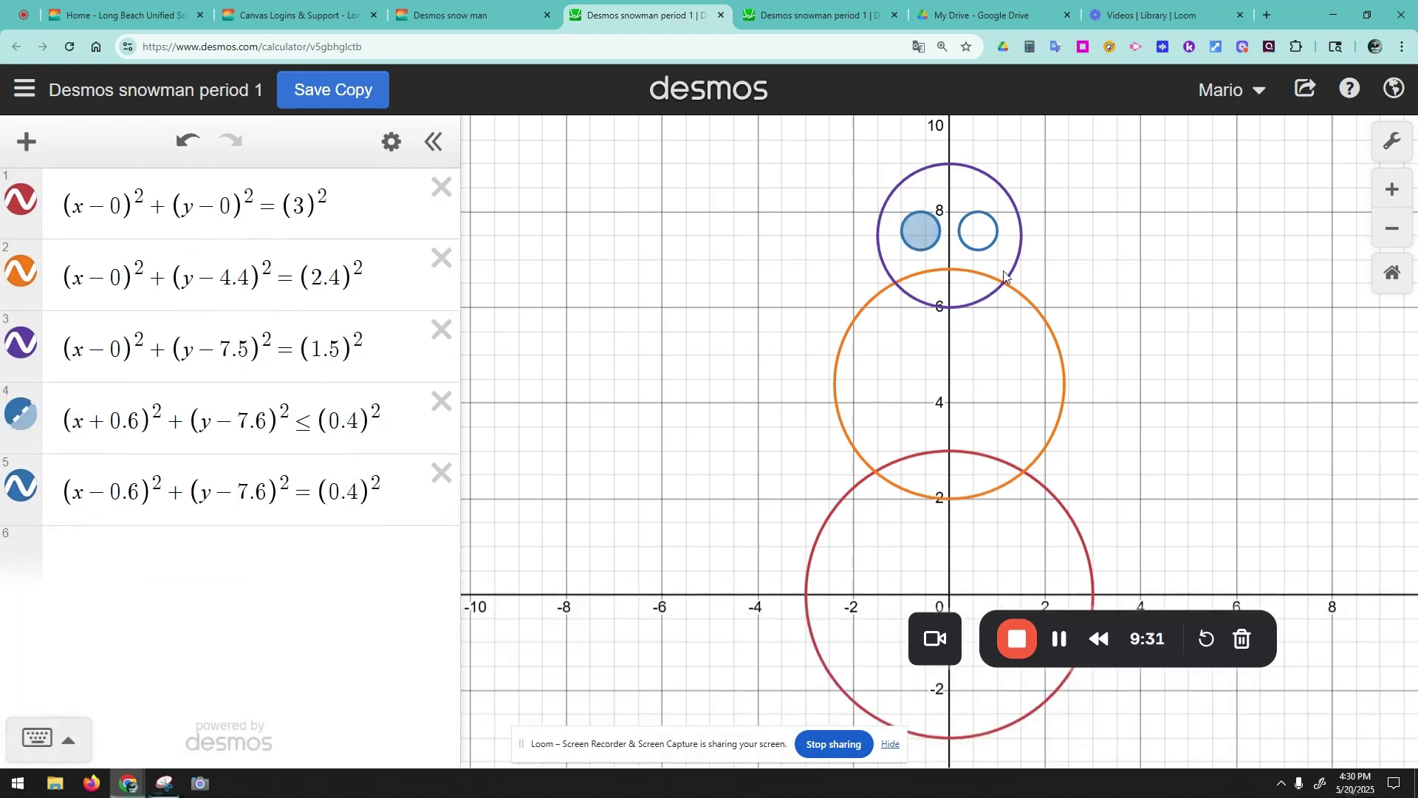
# - Replace the equals sign with ≤ in the fifth equation to shade the second eye
pyautogui.click(312, 479)
pyautogui.moveTo(313, 487); pyautogui.dragTo(294, 487)
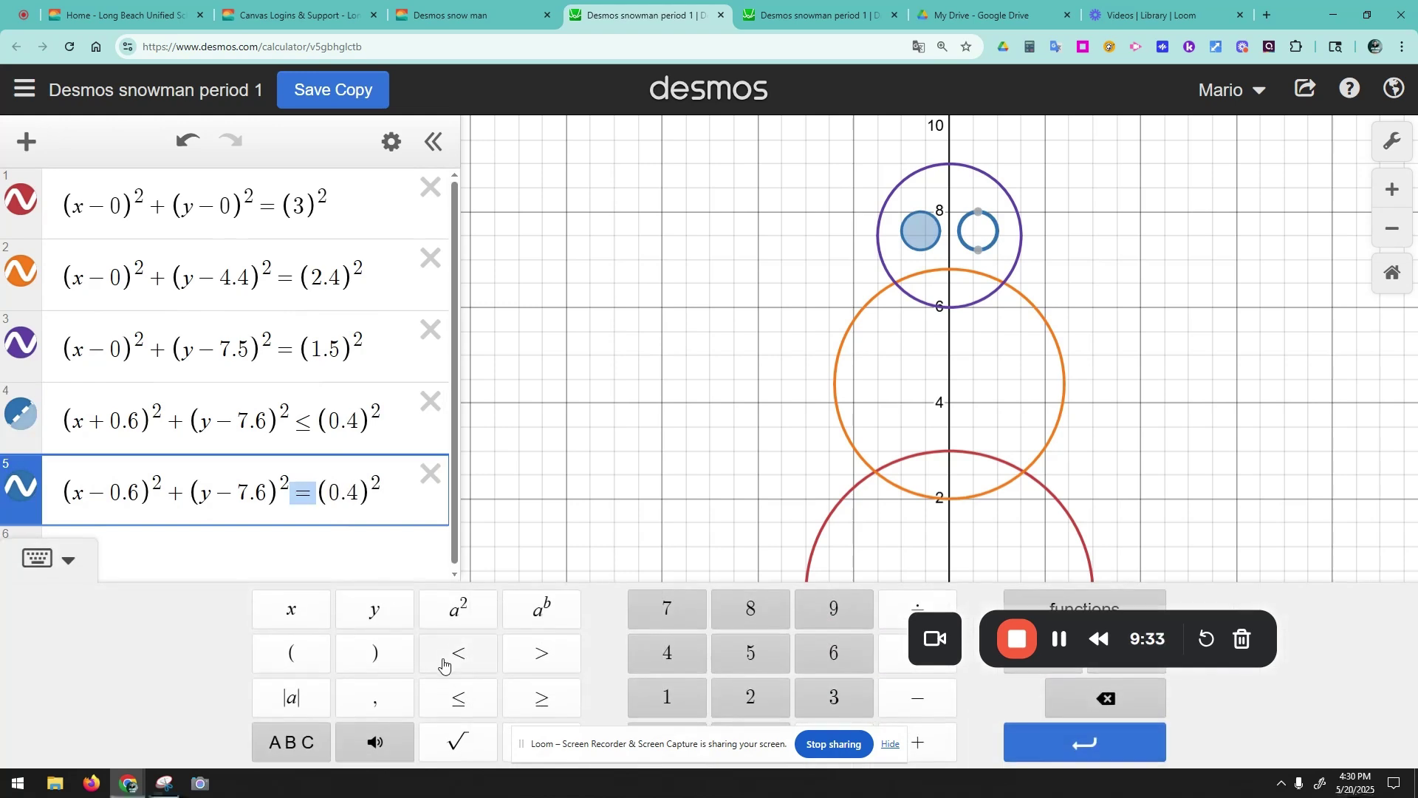
pyautogui.click(461, 694)
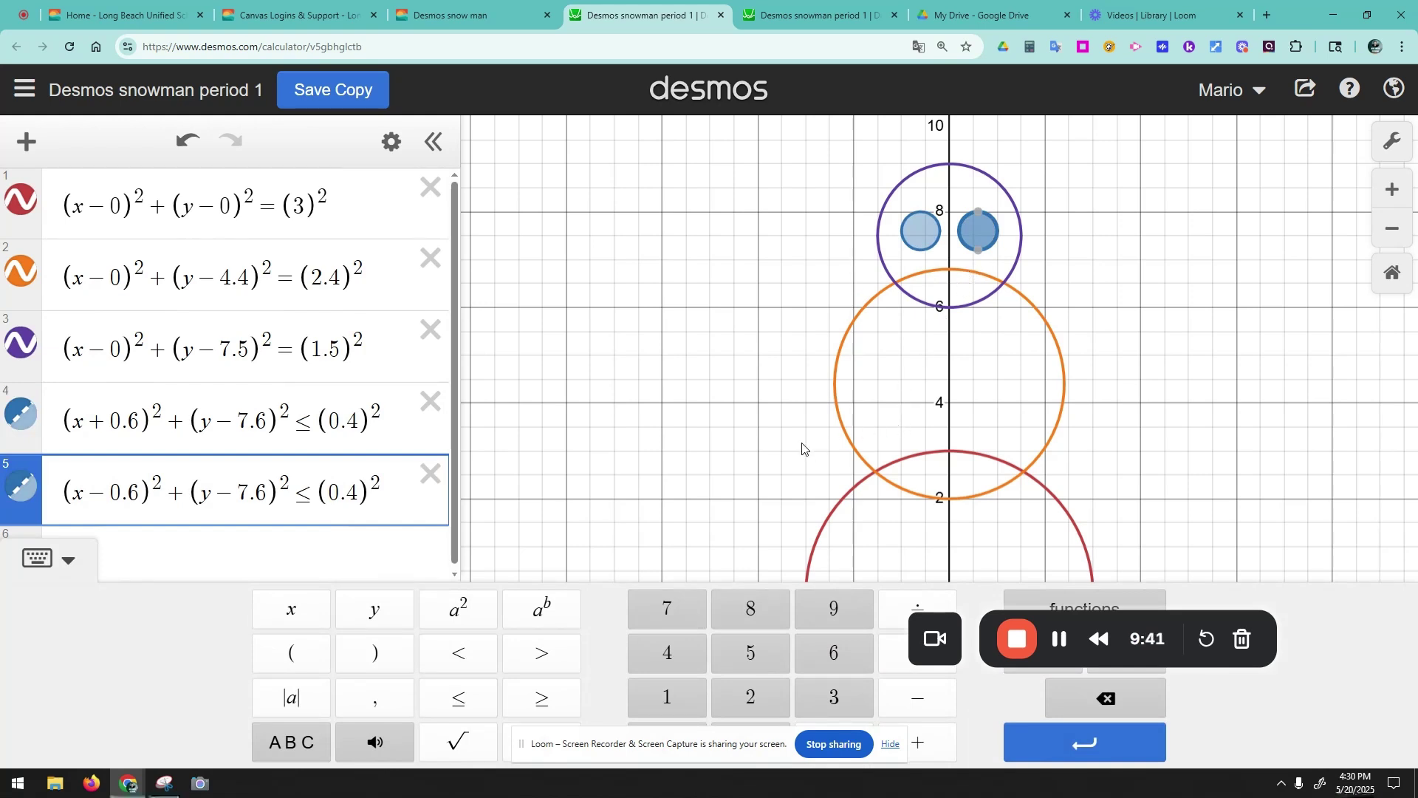
# - Recolour the snowman's orange middle circle blue
pyautogui.click(872, 317)
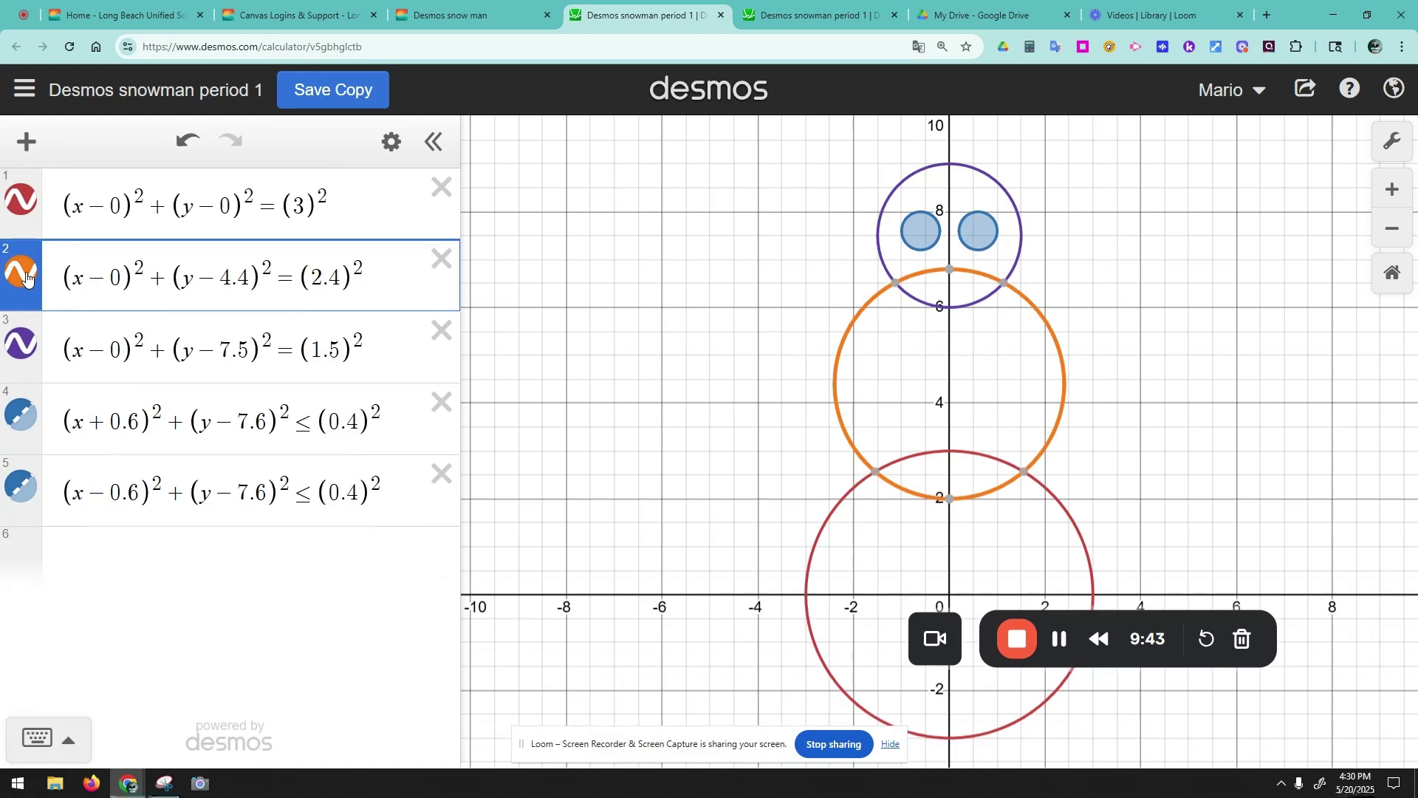
pyautogui.click(22, 285)
pyautogui.click(113, 392)
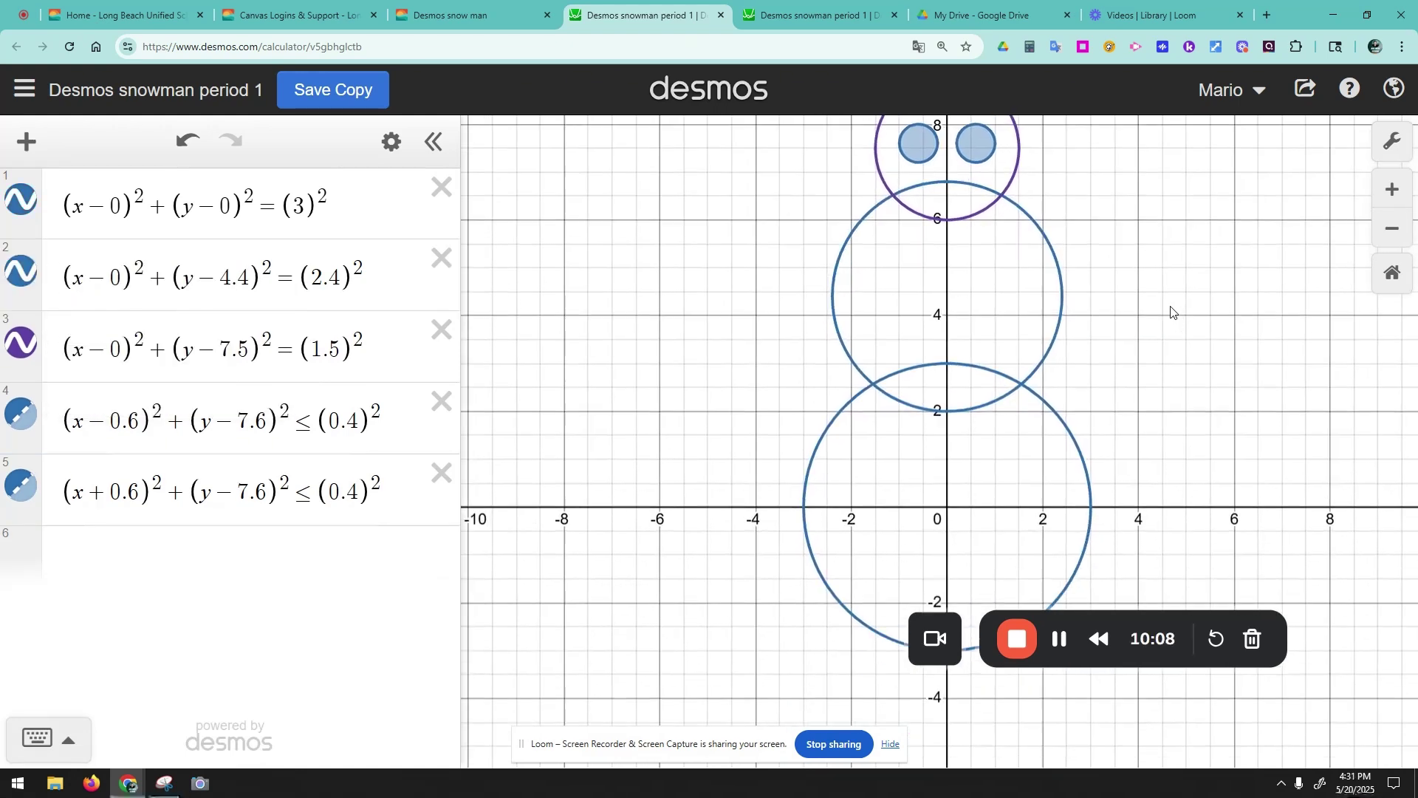
# - Enter the parabola y=(x-h)^2+k as the sixth equation and add sliders for h and k
pyautogui.moveTo(1171, 311); pyautogui.dragTo(1160, 404)
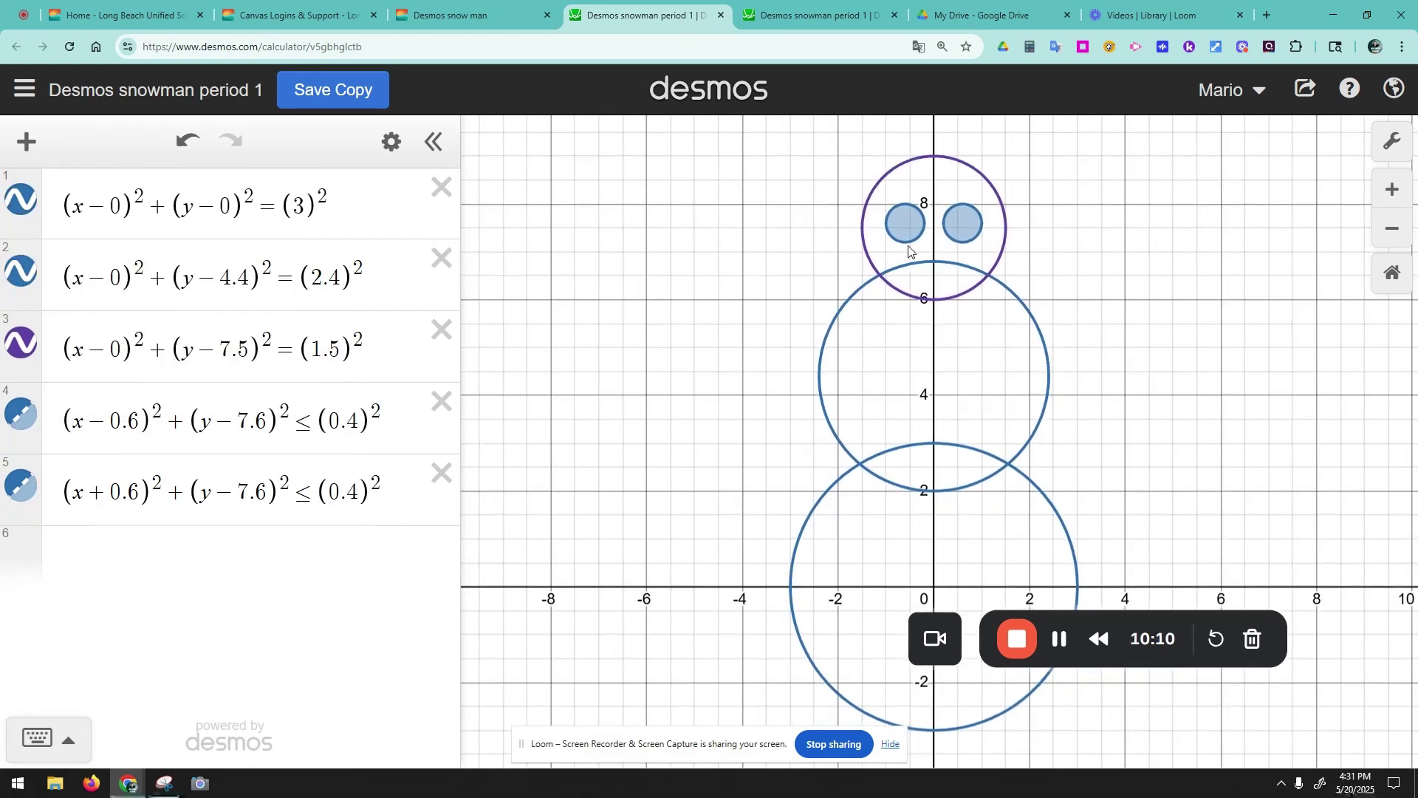
pyautogui.click(118, 563)
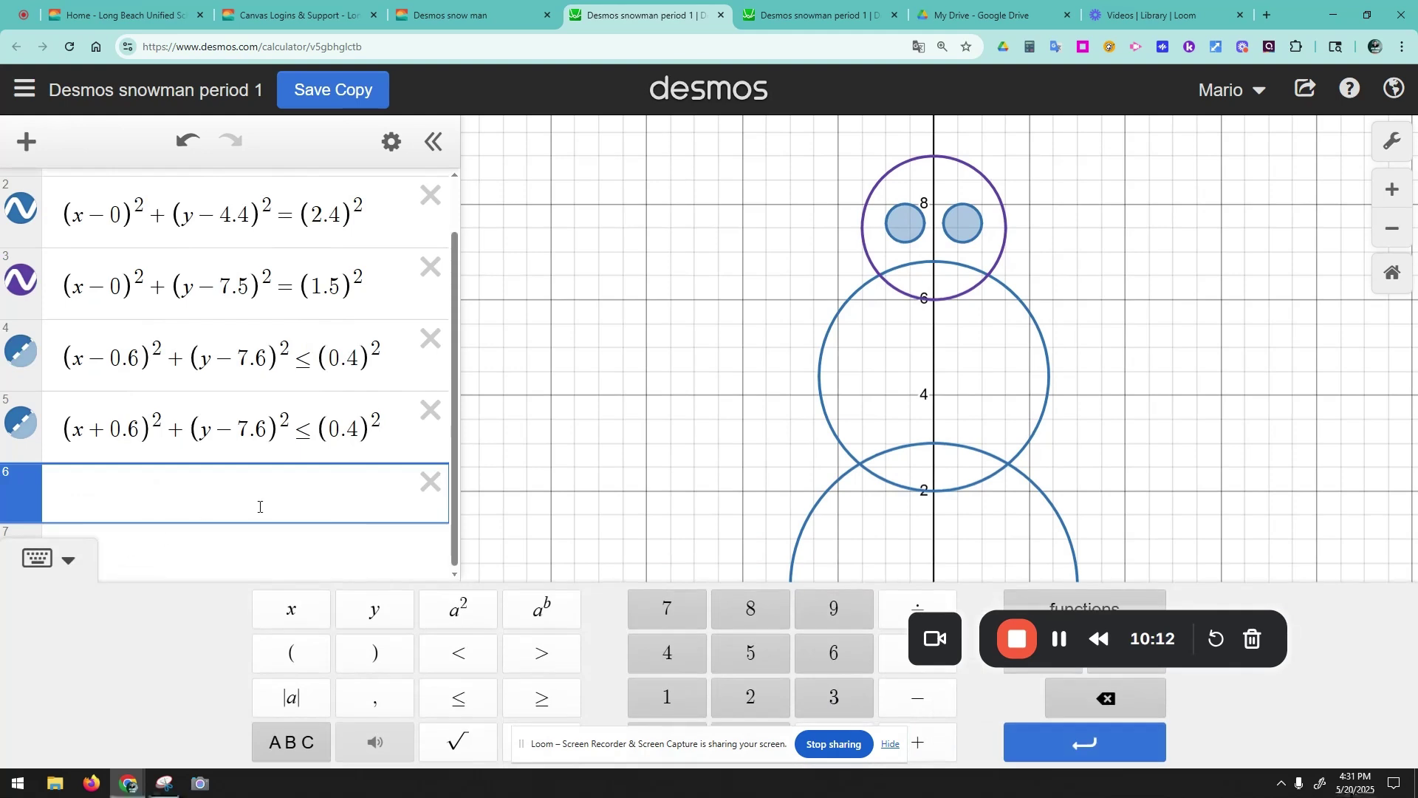
pyautogui.write('y=(x-h)')
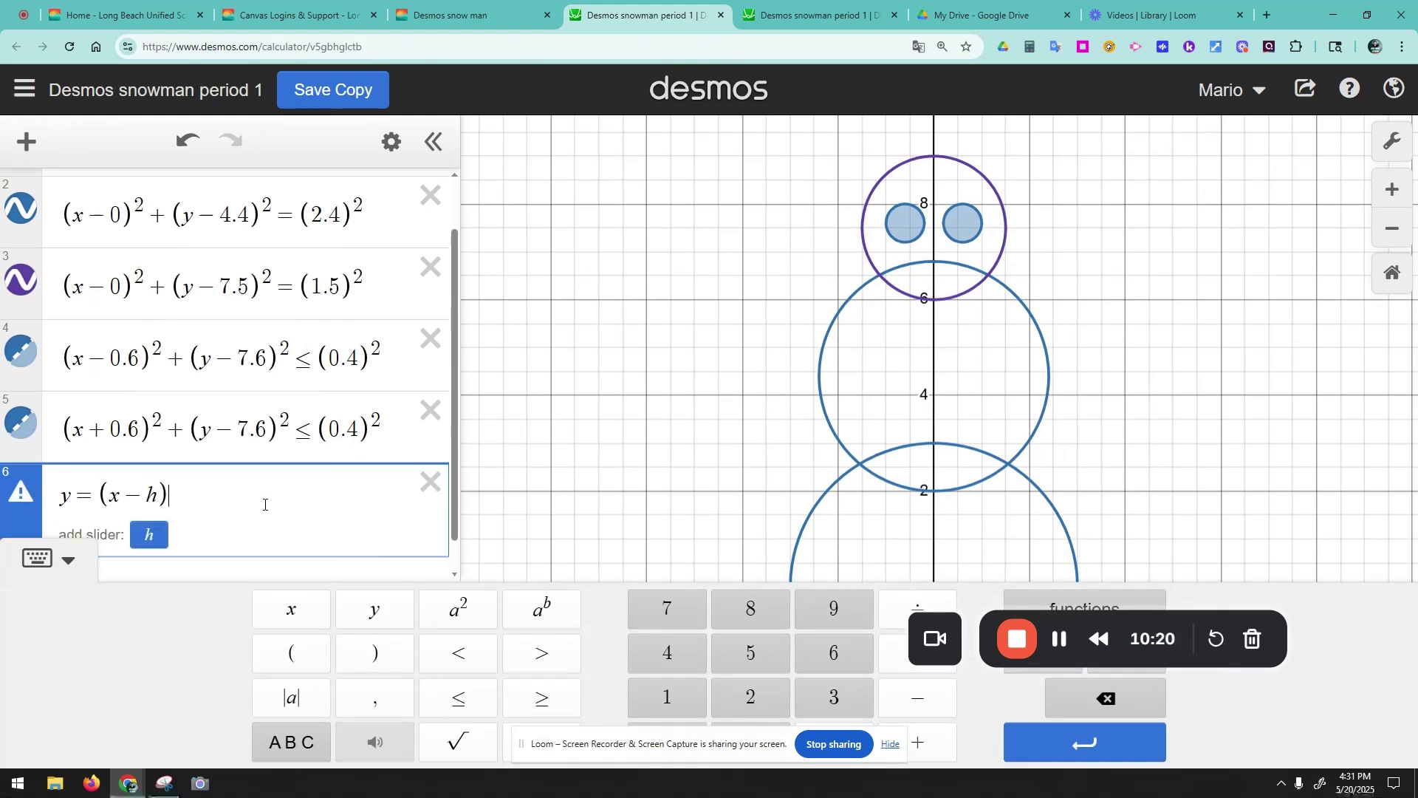
pyautogui.write('^2')
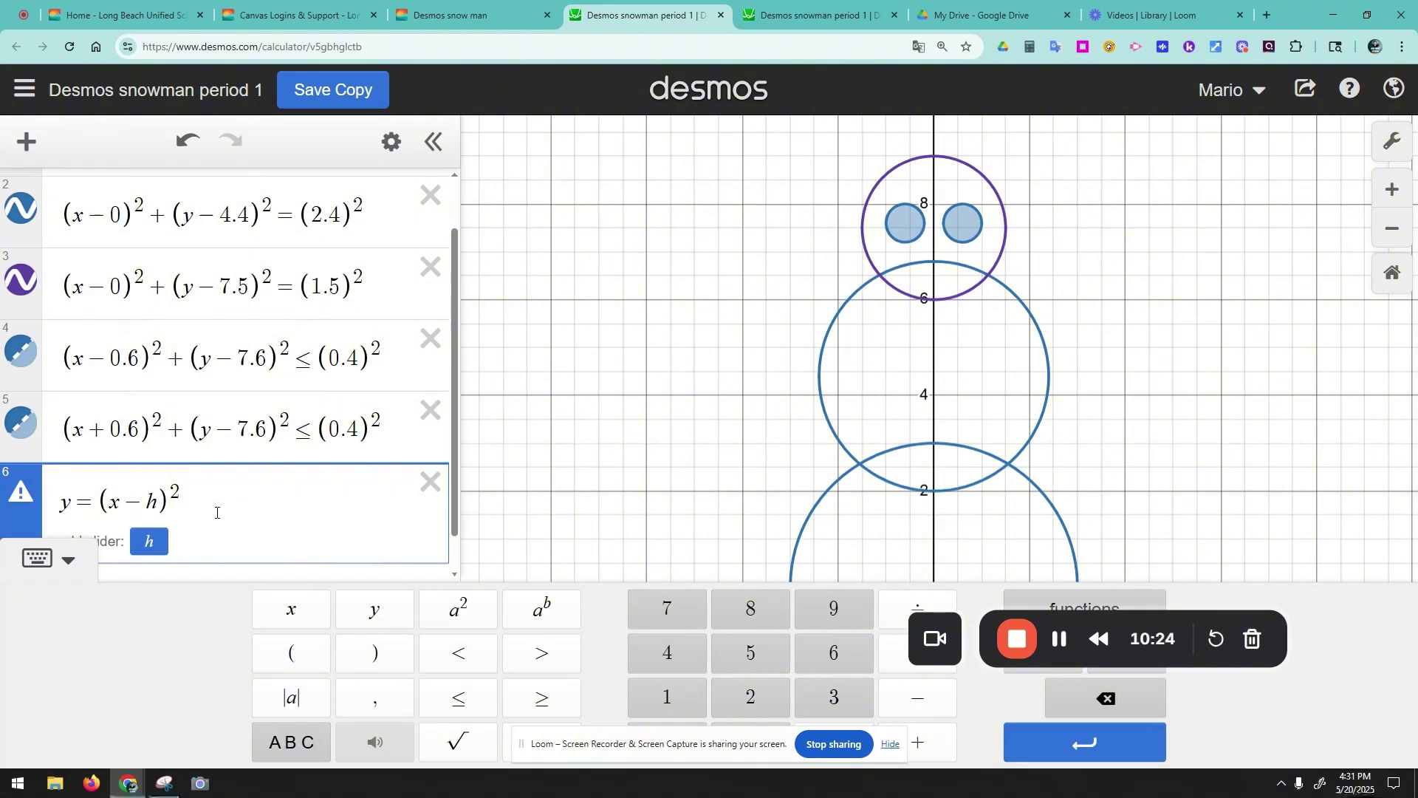
pyautogui.write('+')
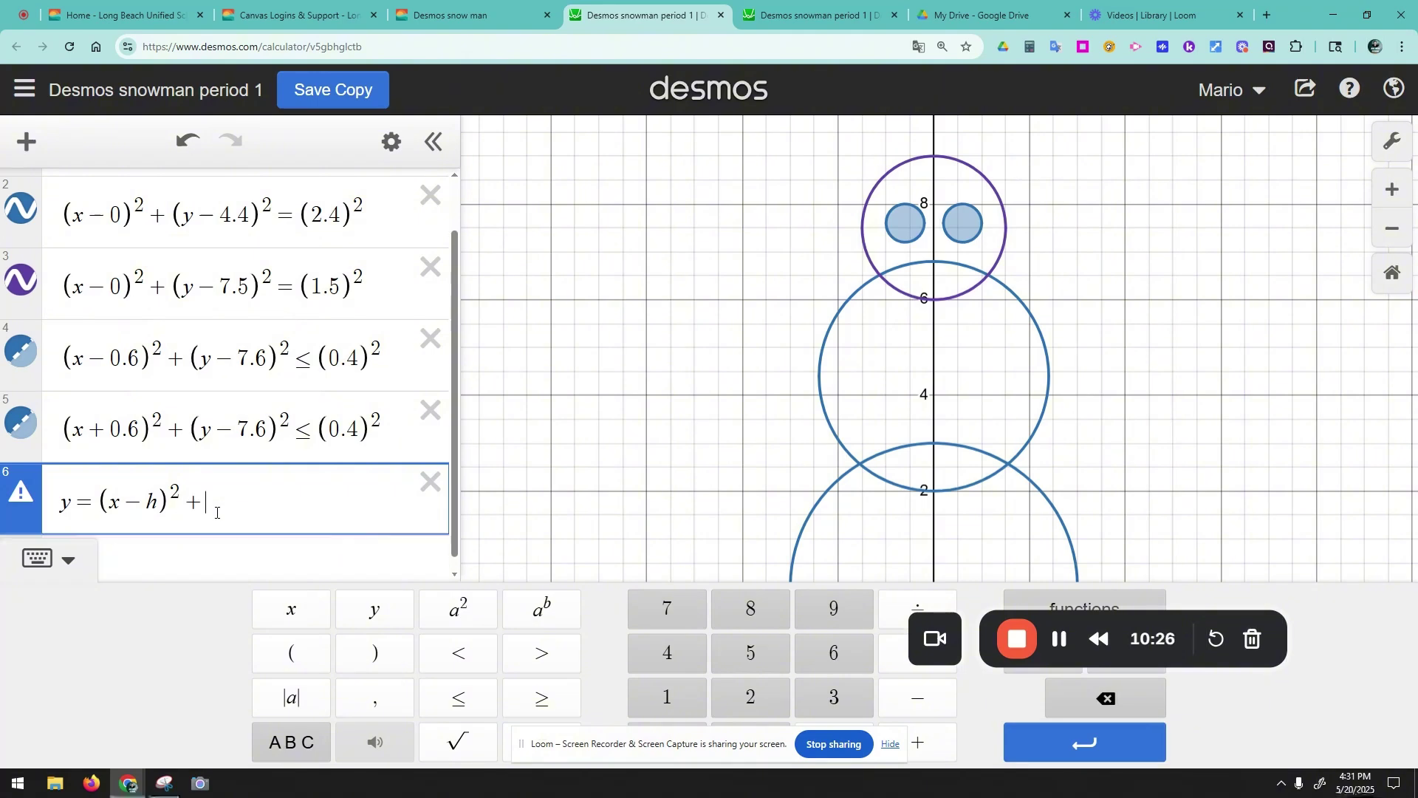
pyautogui.write('k')
pyautogui.scroll(-1, 327, 450)
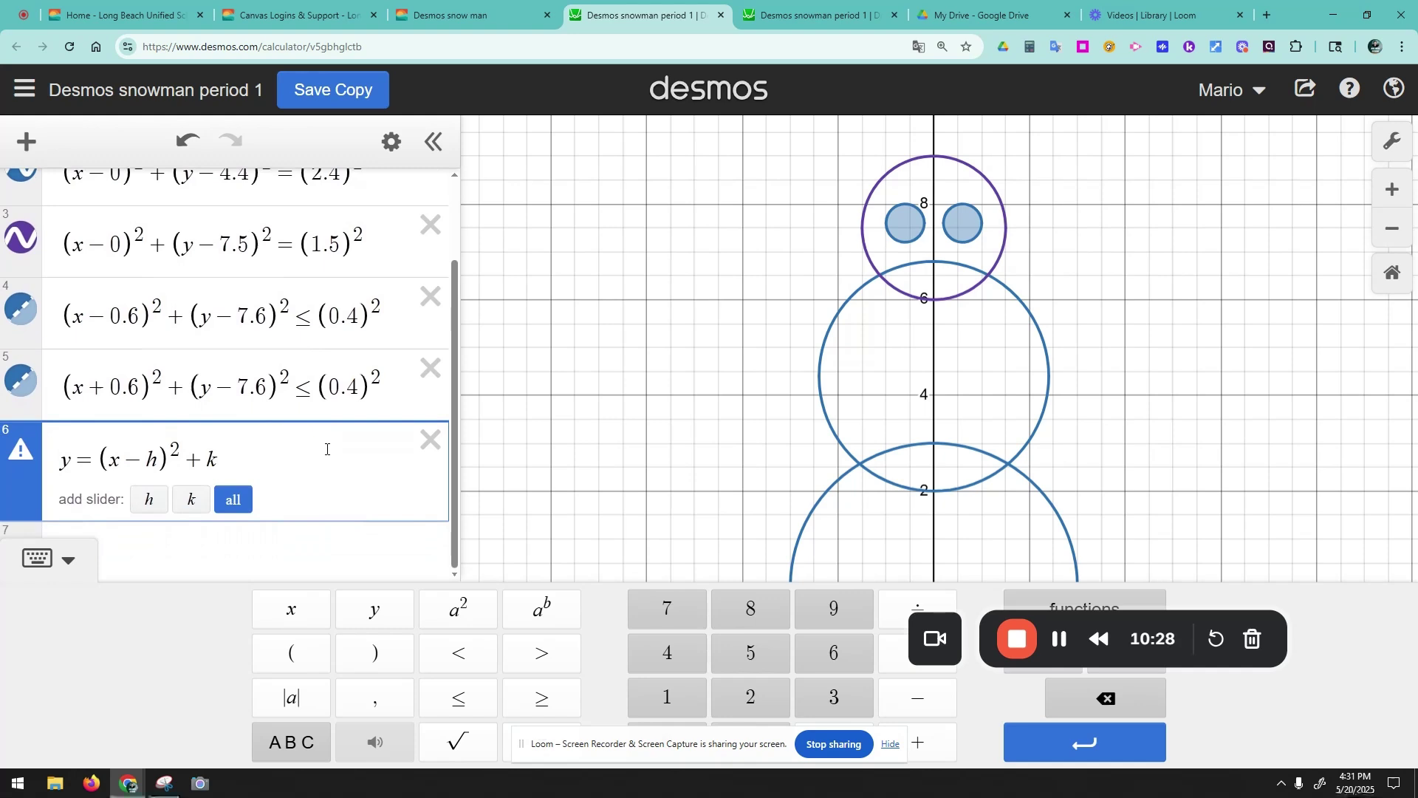
pyautogui.click(232, 499)
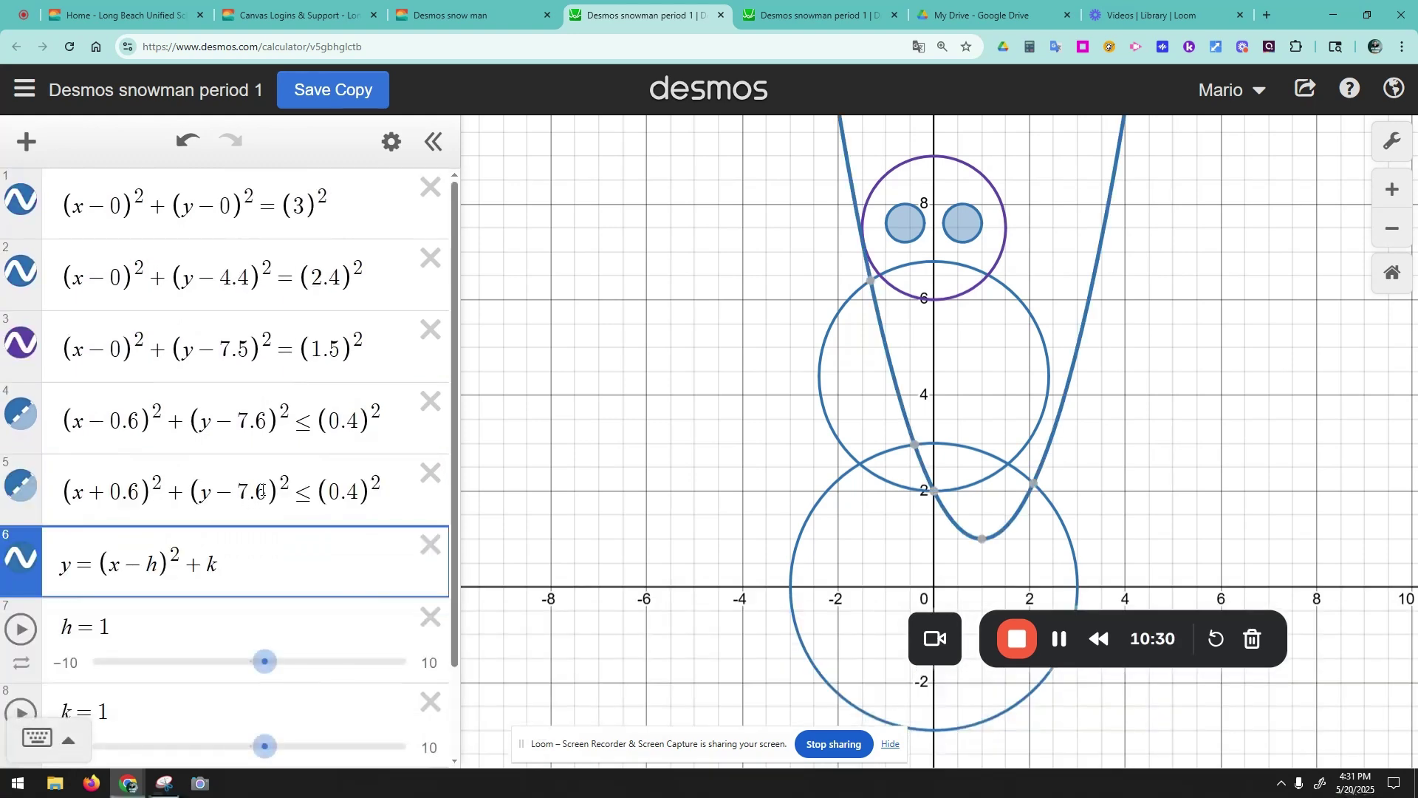
# - Insert the coefficient a before the squared bracket of the parabola equation and add a slider for it
pyautogui.scroll(-2, 197, 557)
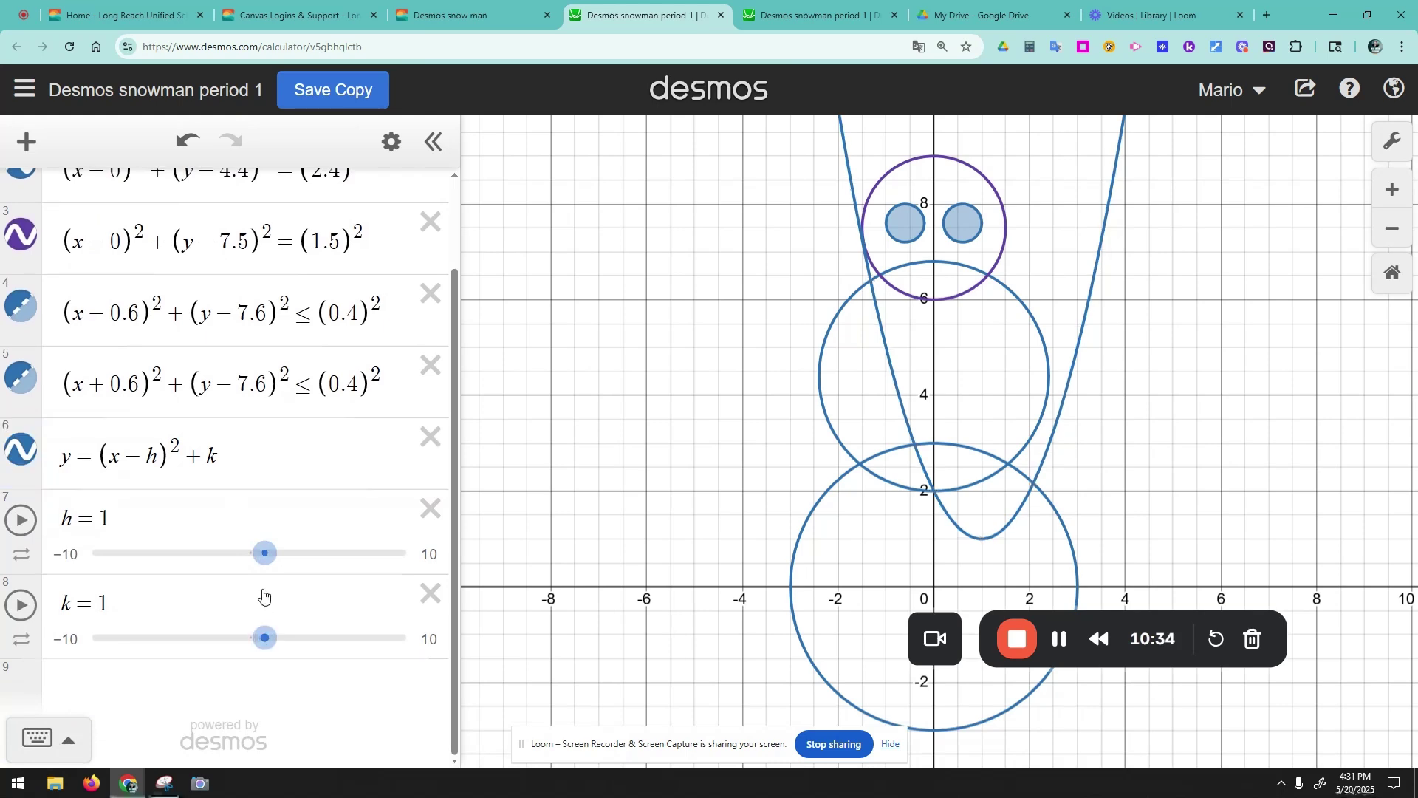
pyautogui.click(114, 462)
pyautogui.write('a')
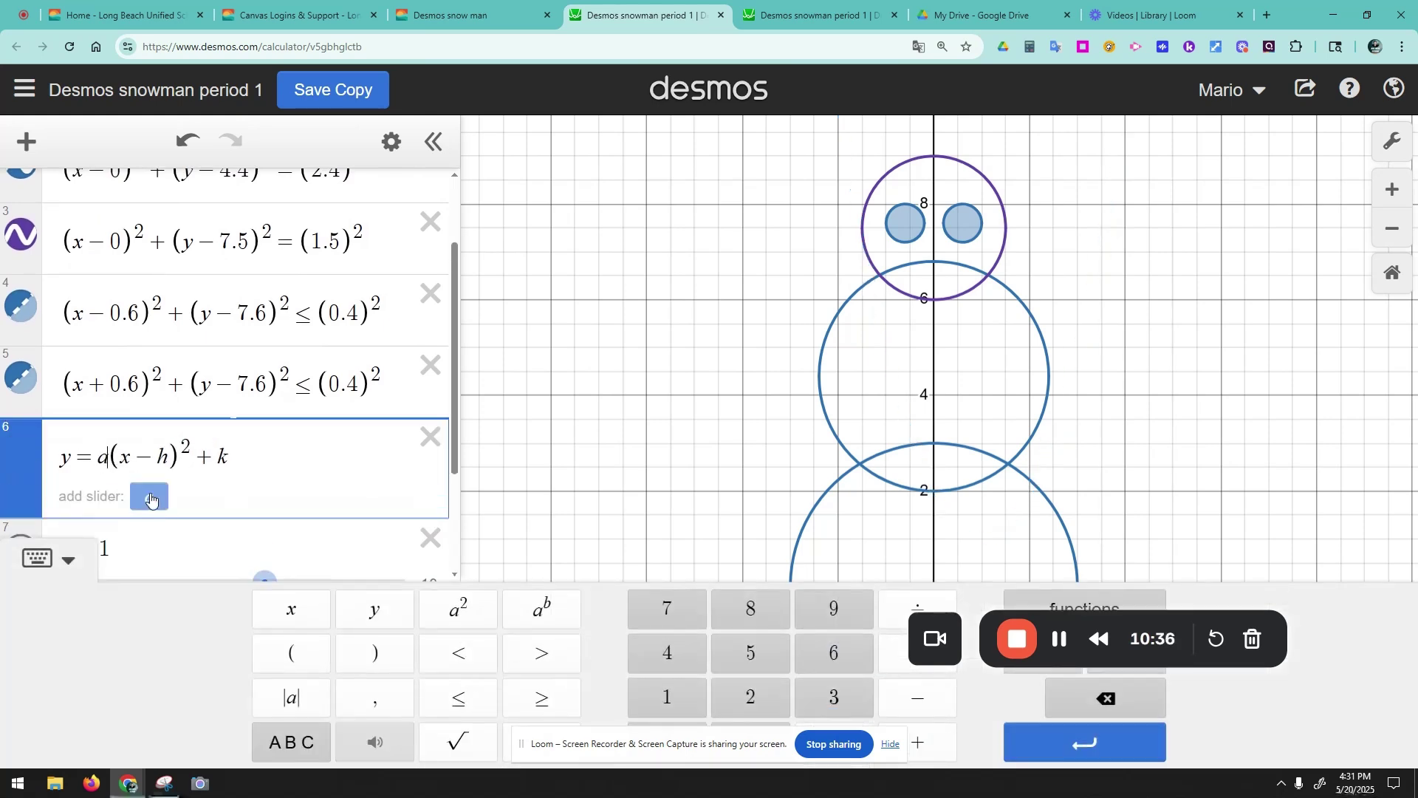
pyautogui.click(148, 496)
pyautogui.scroll(-1, 278, 532)
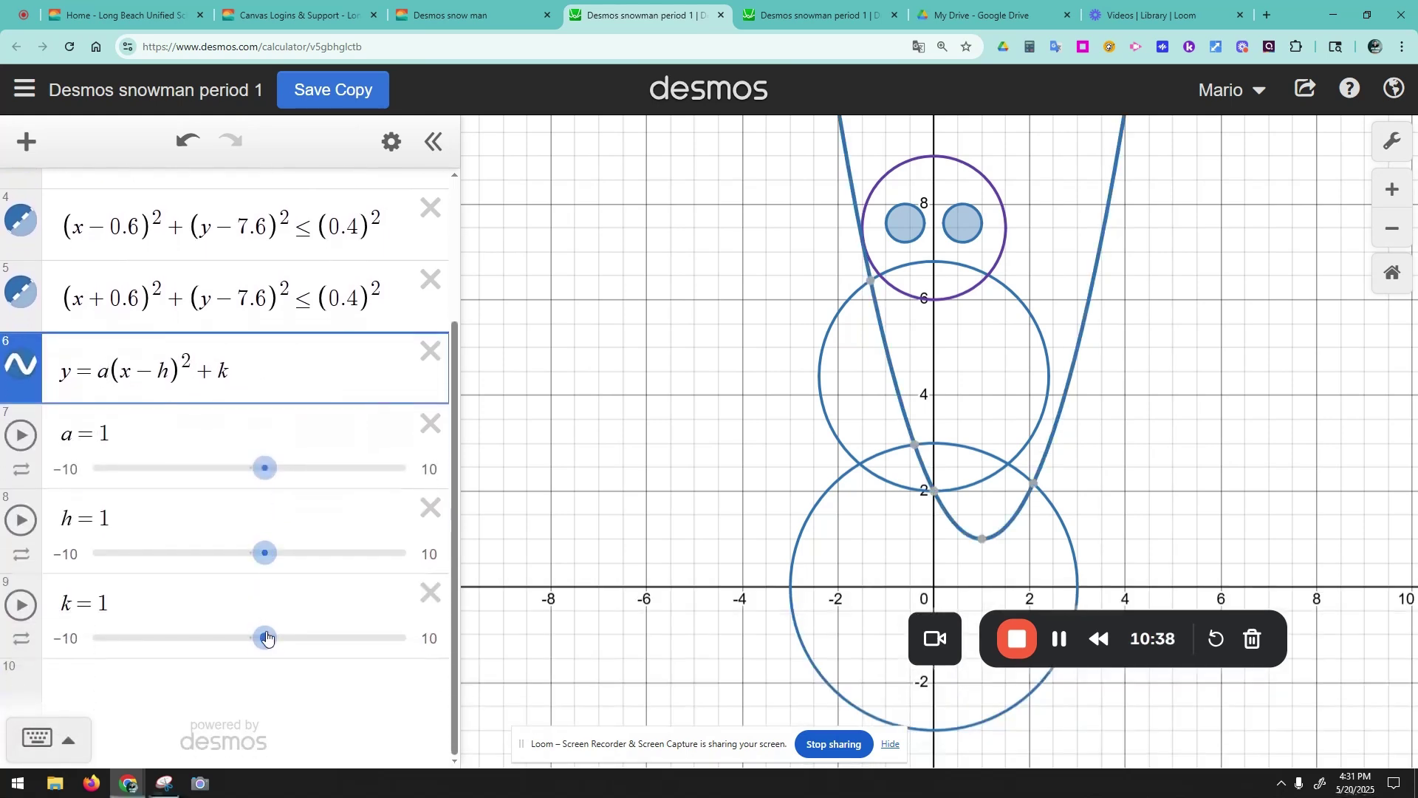
# - Shape the parabola into a mouth on the snowman's head by adjusting the sliders to a = 0.8, h = 0 and k = 6.5
pyautogui.moveTo(265, 637); pyautogui.dragTo(354, 637)
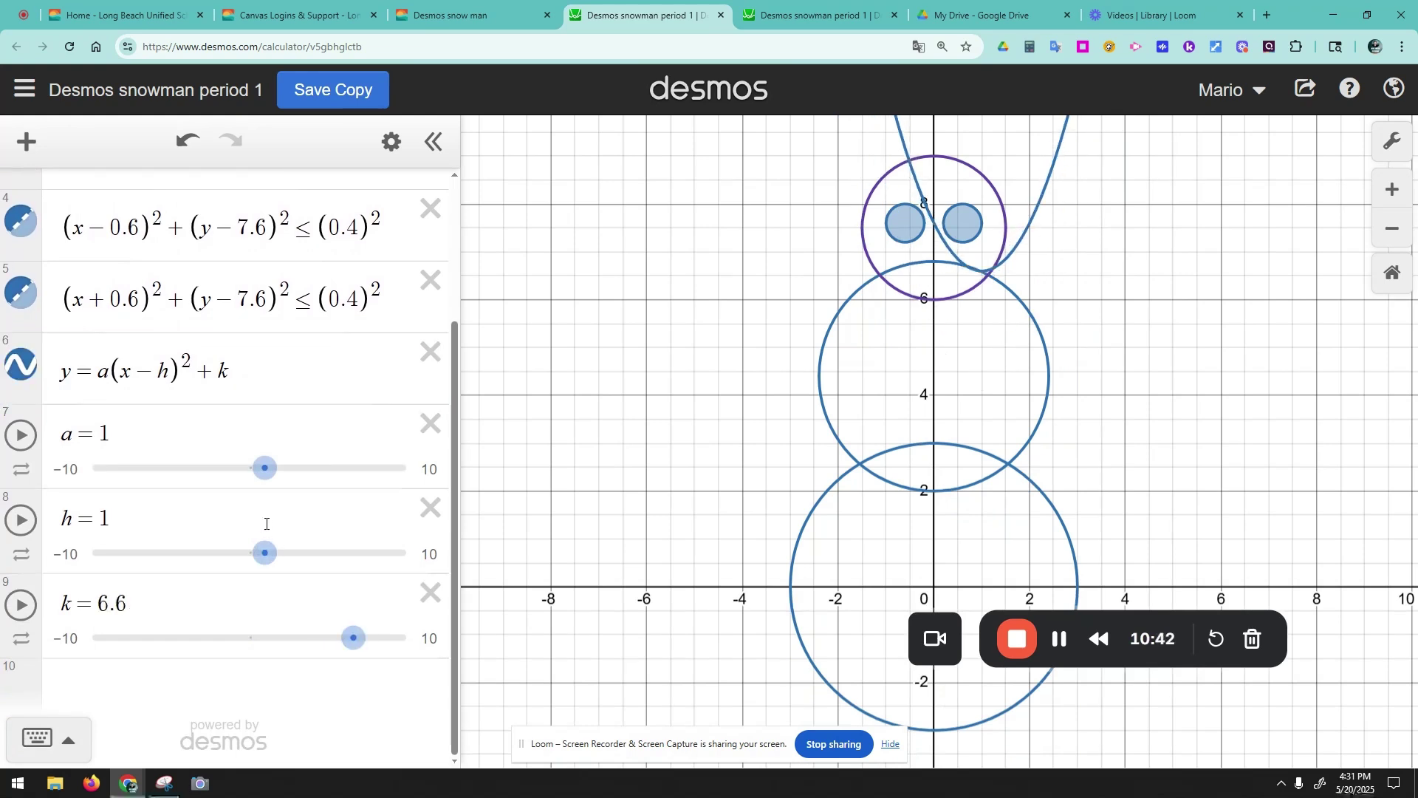
pyautogui.moveTo(264, 552); pyautogui.dragTo(250, 547)
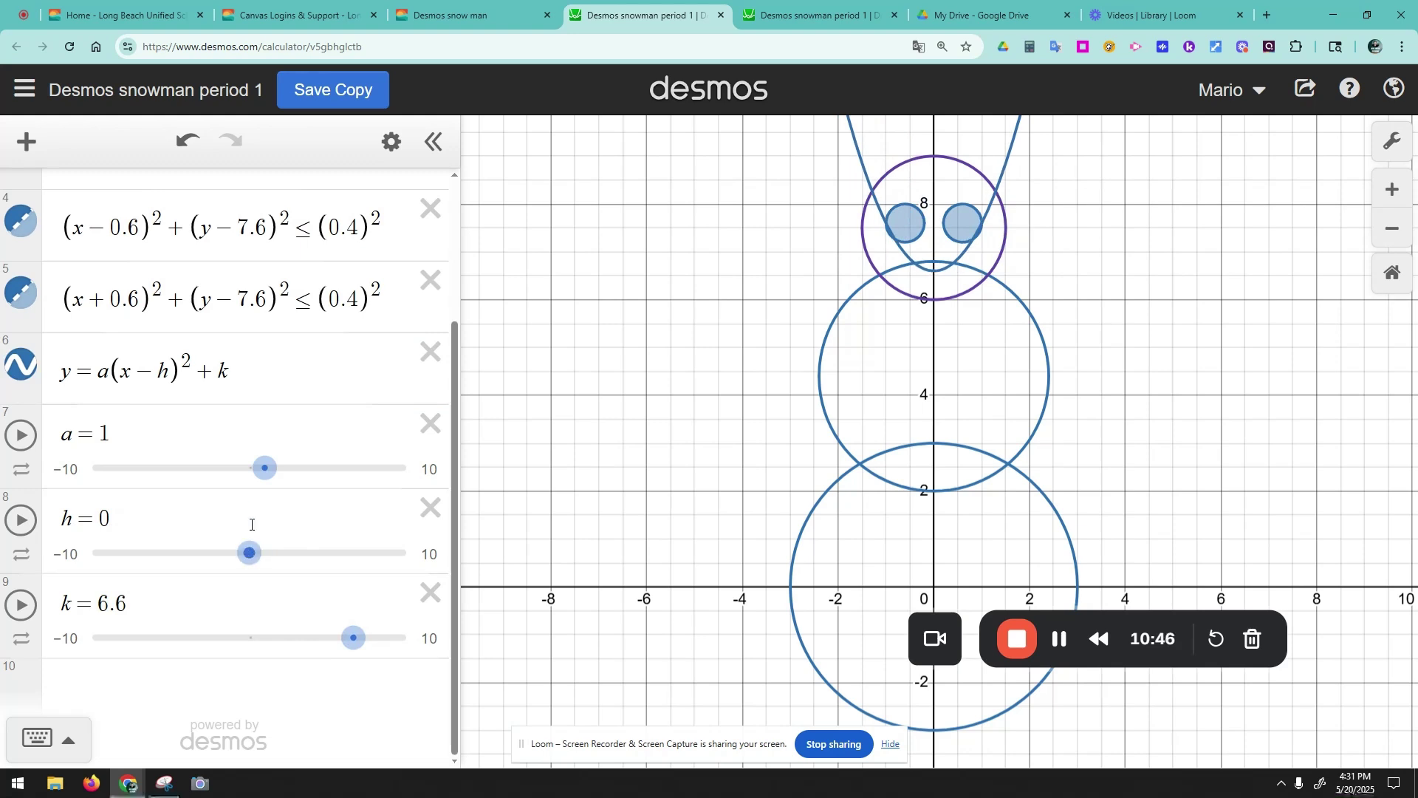
pyautogui.moveTo(265, 468); pyautogui.dragTo(262, 472)
pyautogui.moveTo(352, 638); pyautogui.dragTo(345, 638)
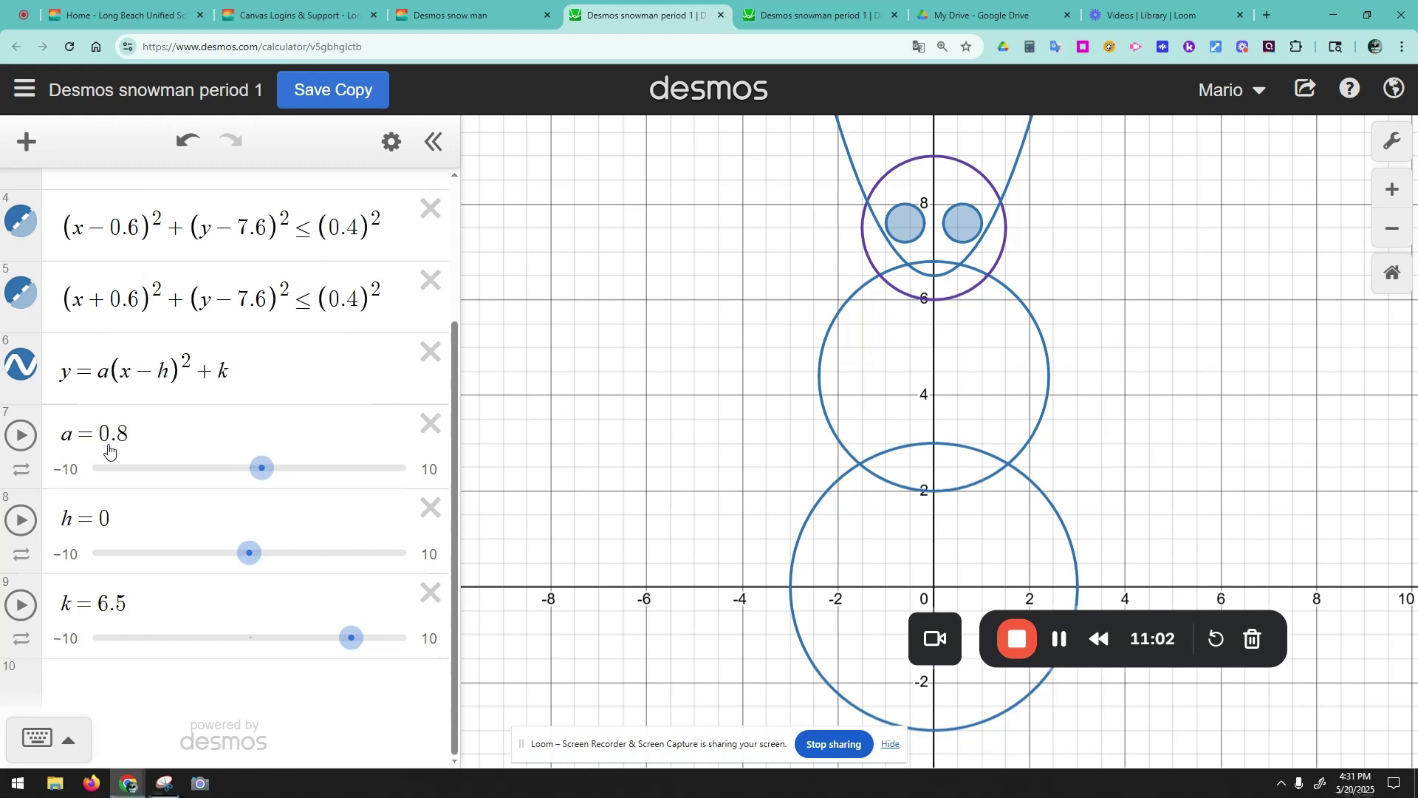
# - Replace the a in the parabola equation with 0.8 and delete the a slider
pyautogui.click(103, 373)
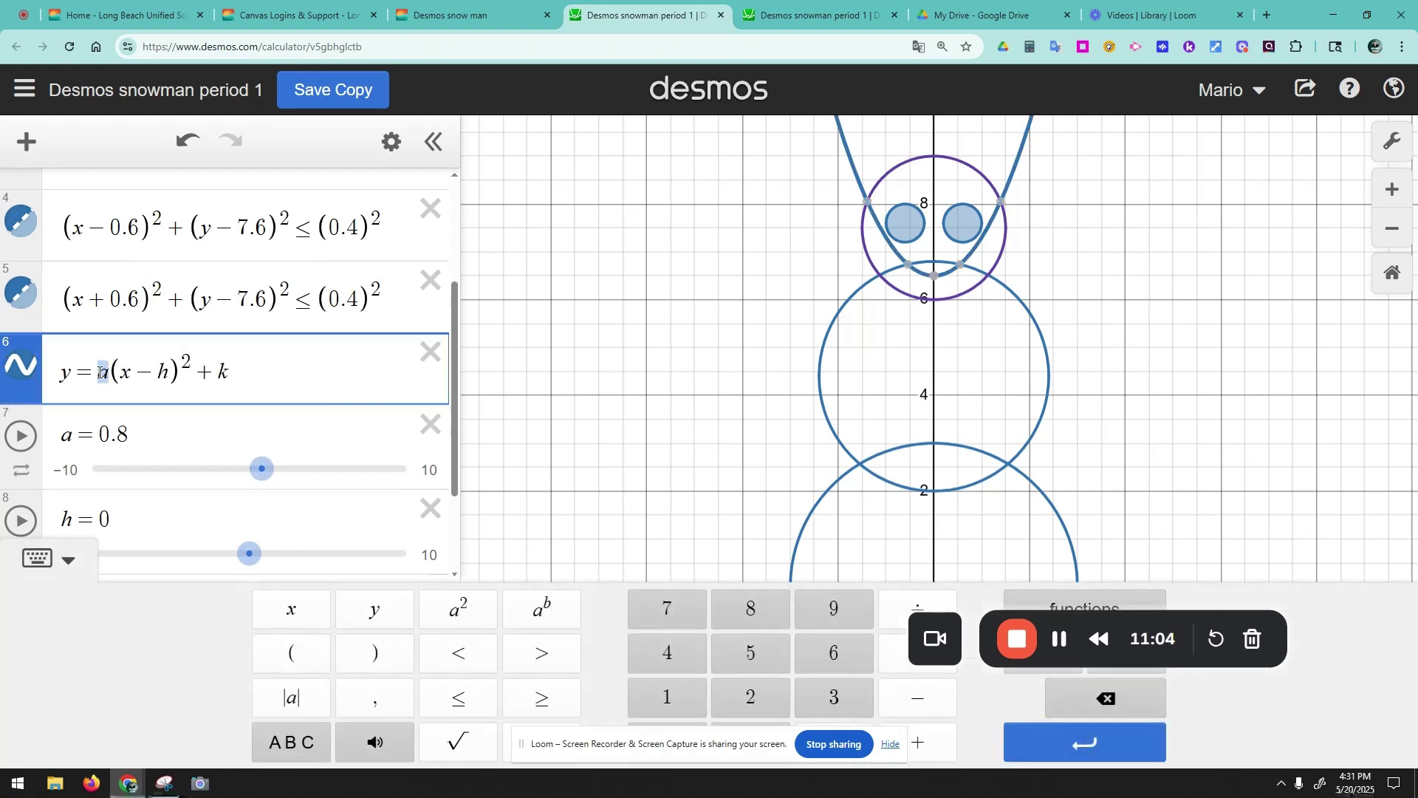
pyautogui.write('0.8')
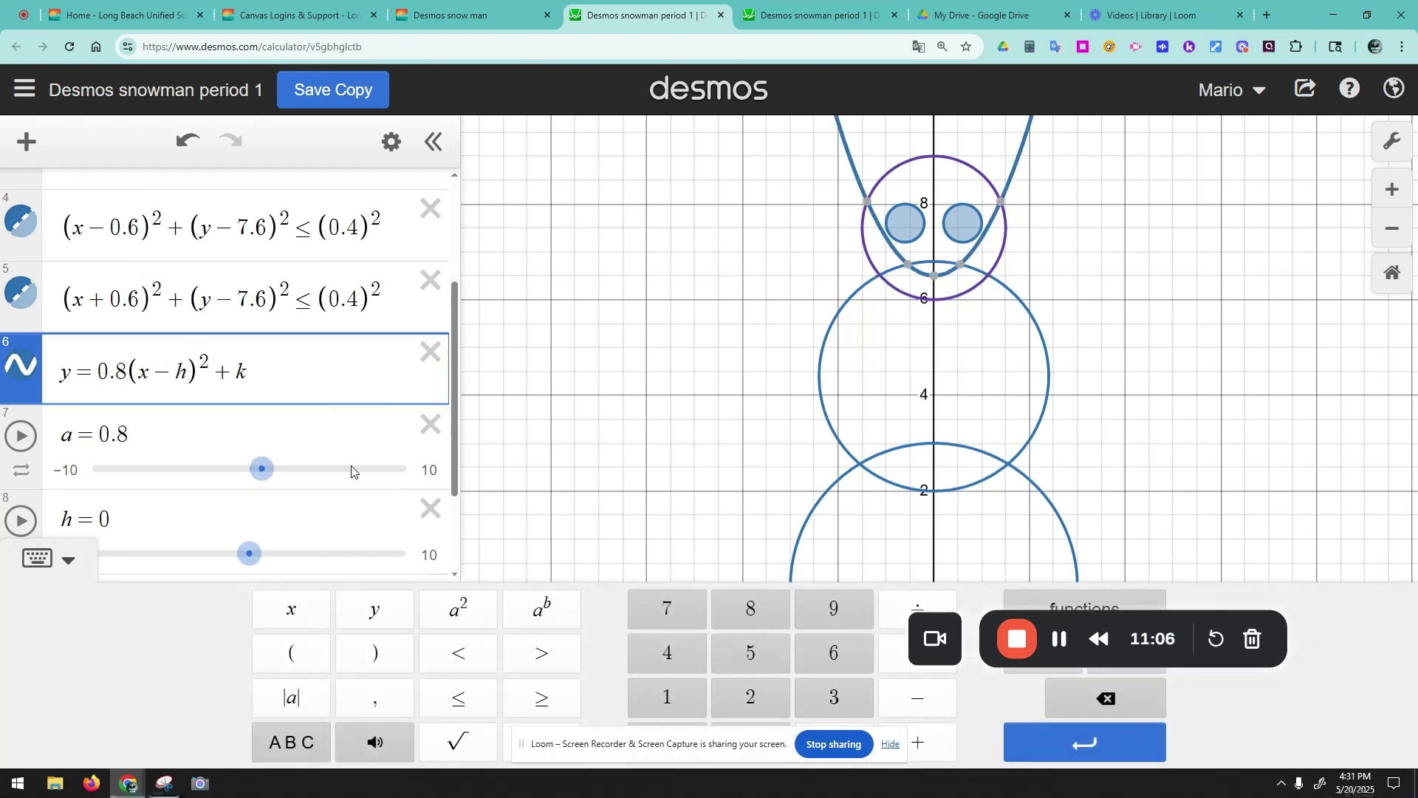
pyautogui.click(430, 424)
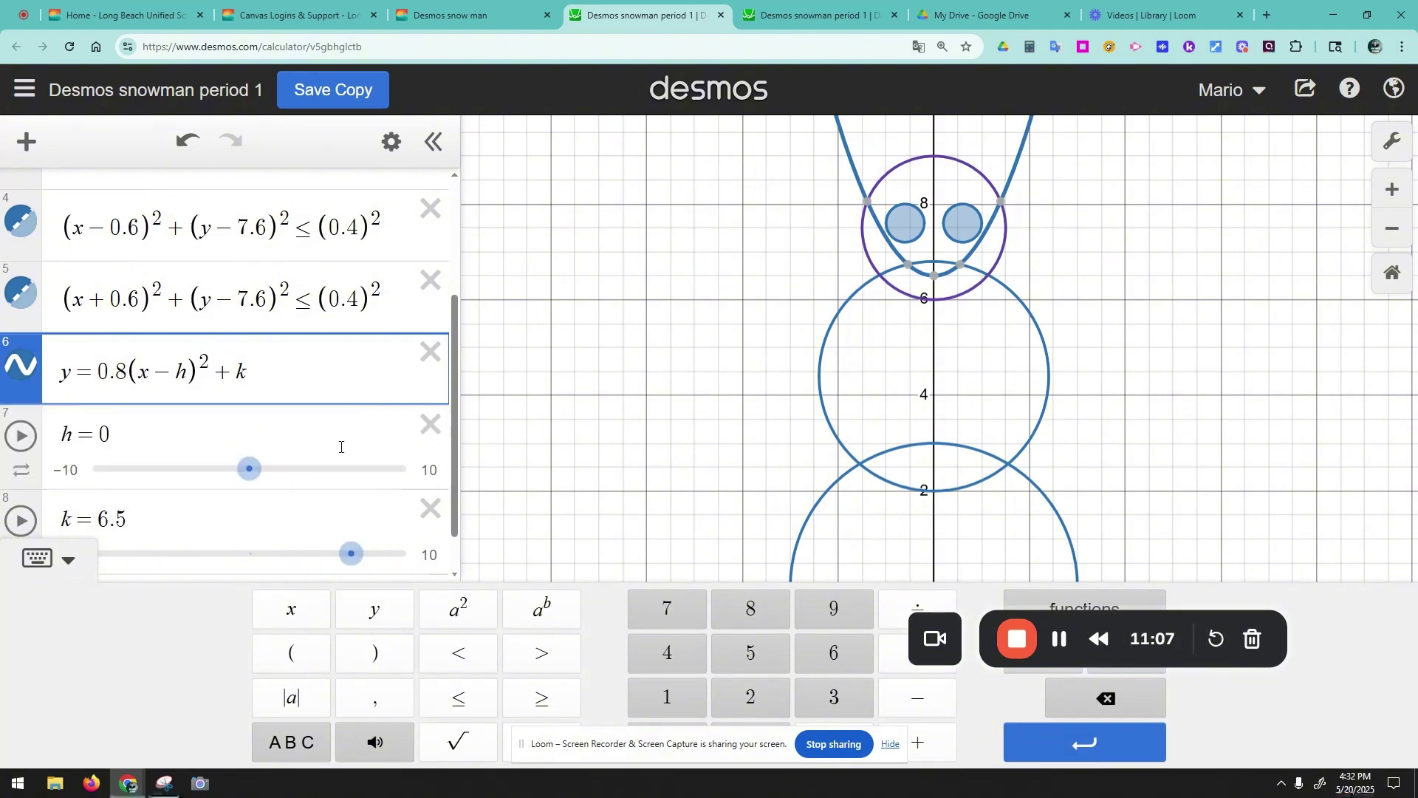
# - Replace h with 0 and k with 6.5 in the parabola equation
pyautogui.doubleClick(181, 372)
pyautogui.write('0')
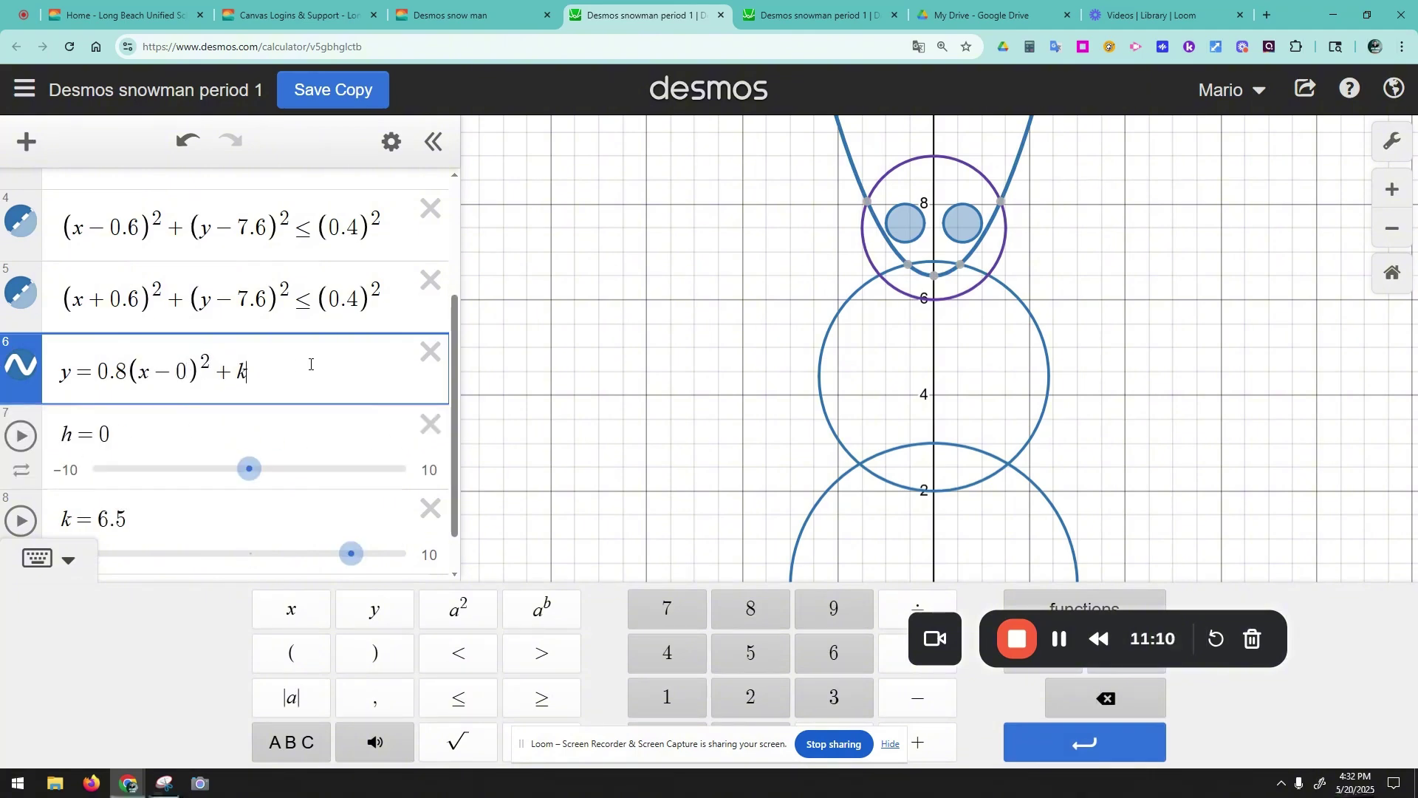
pyautogui.doubleClick(240, 371)
pyautogui.write('6.5')
# - Delete the unused h and k sliders below the parabola equation
pyautogui.moveTo(960, 263)
pyautogui.mouseDown()
pyautogui.moveTo(978, 255)
pyautogui.moveTo(894, 251)
pyautogui.mouseUp()
pyautogui.click(908, 265)
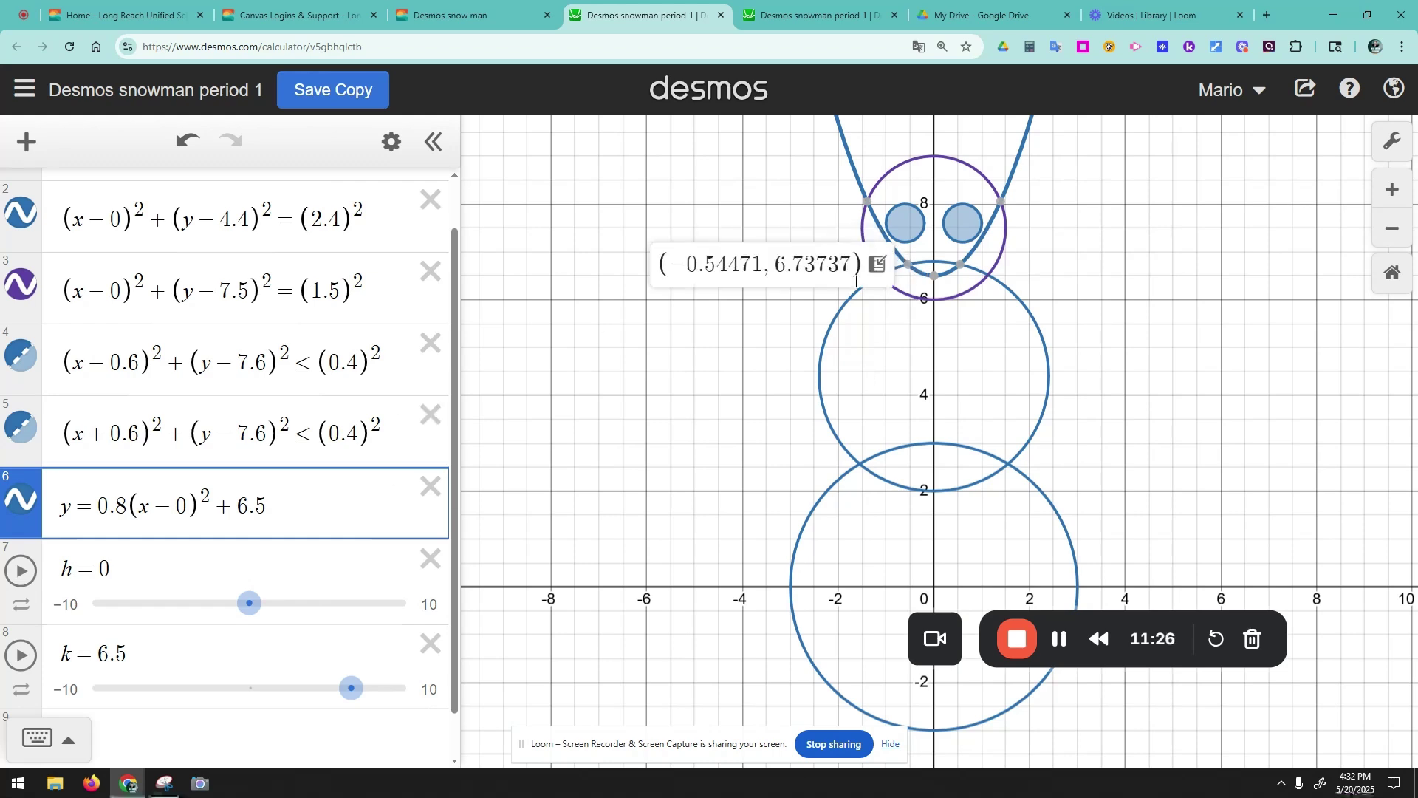
pyautogui.scroll(-1, 363, 560)
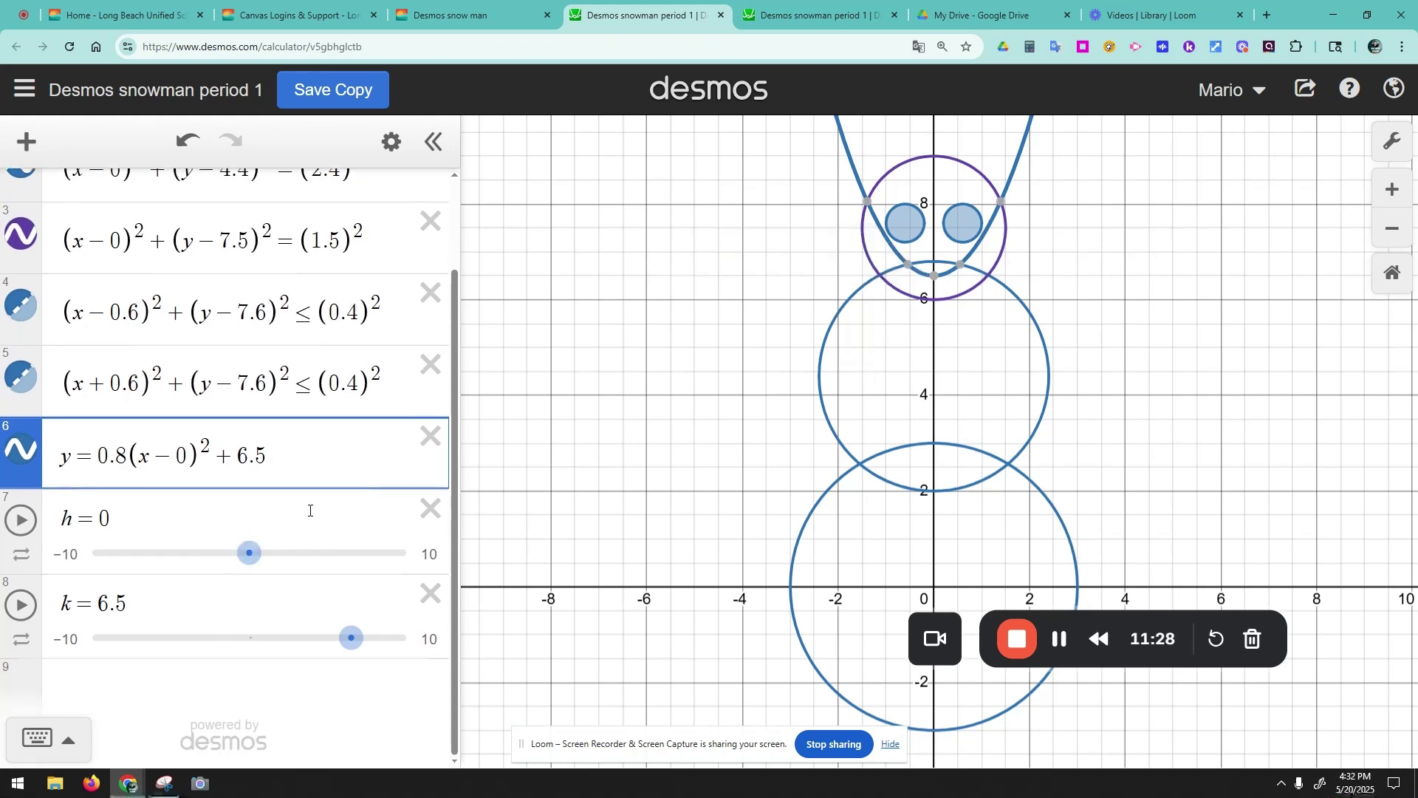
pyautogui.click(431, 509)
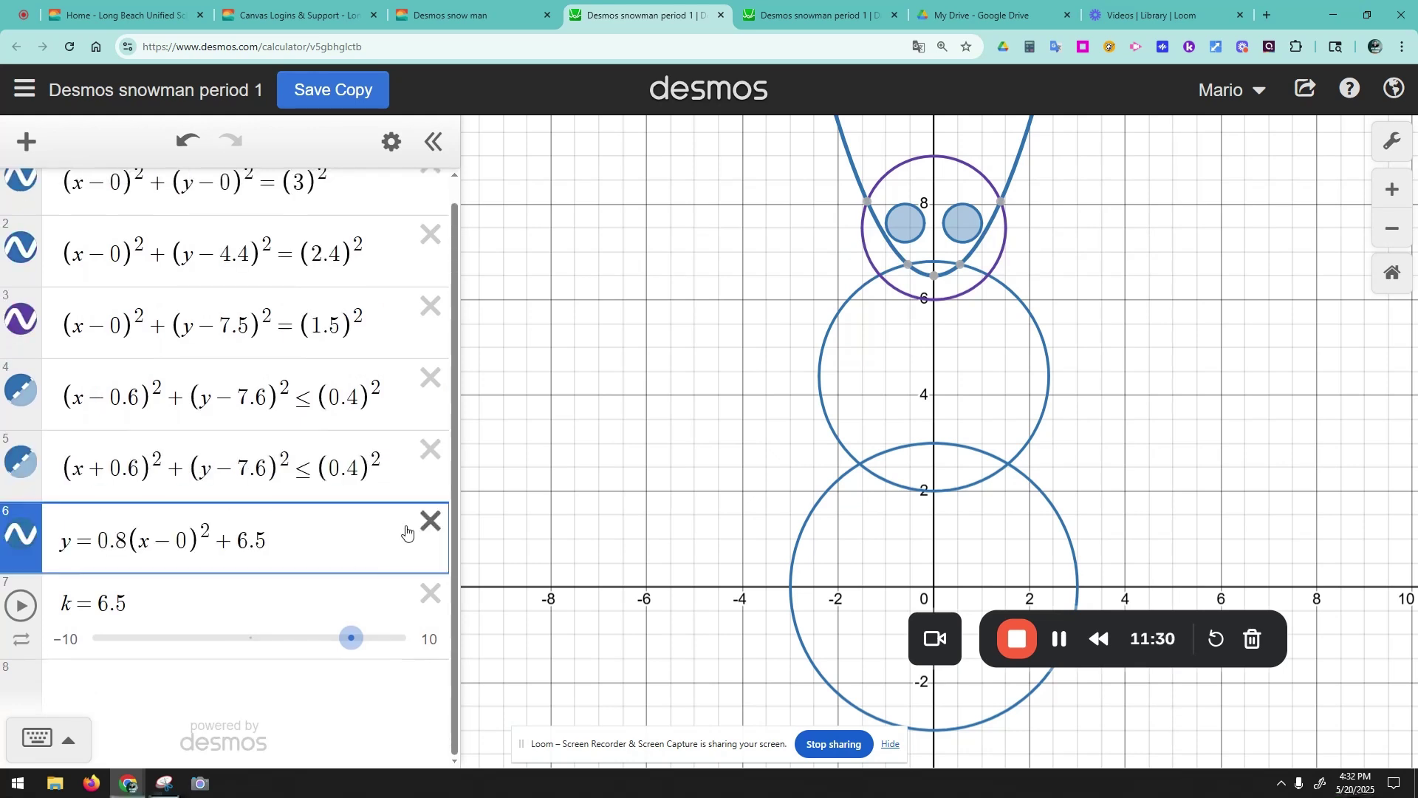
pyautogui.click(431, 593)
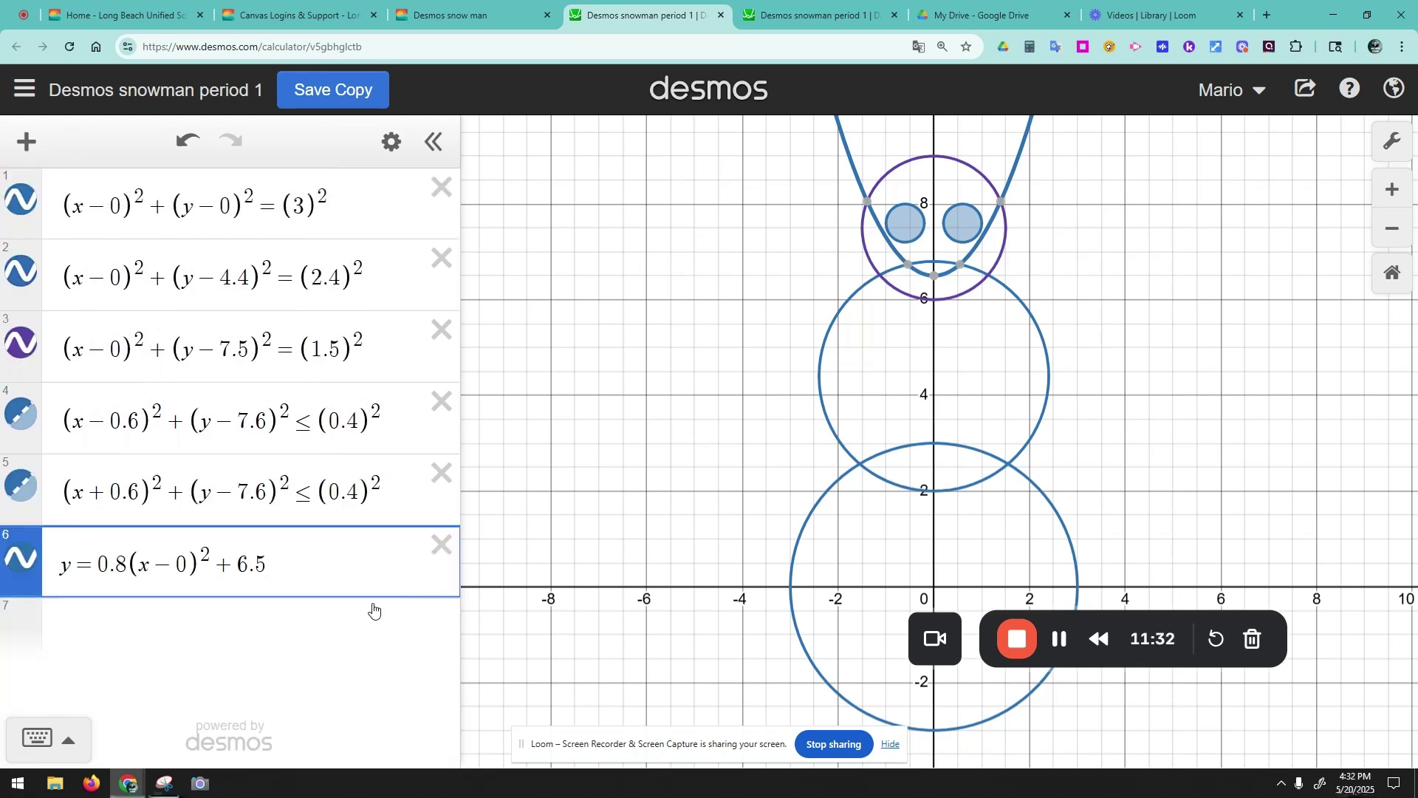
# - Restrict the parabola to {y ≤ 7} so that only the snowman's smile is drawn
pyautogui.click(316, 571)
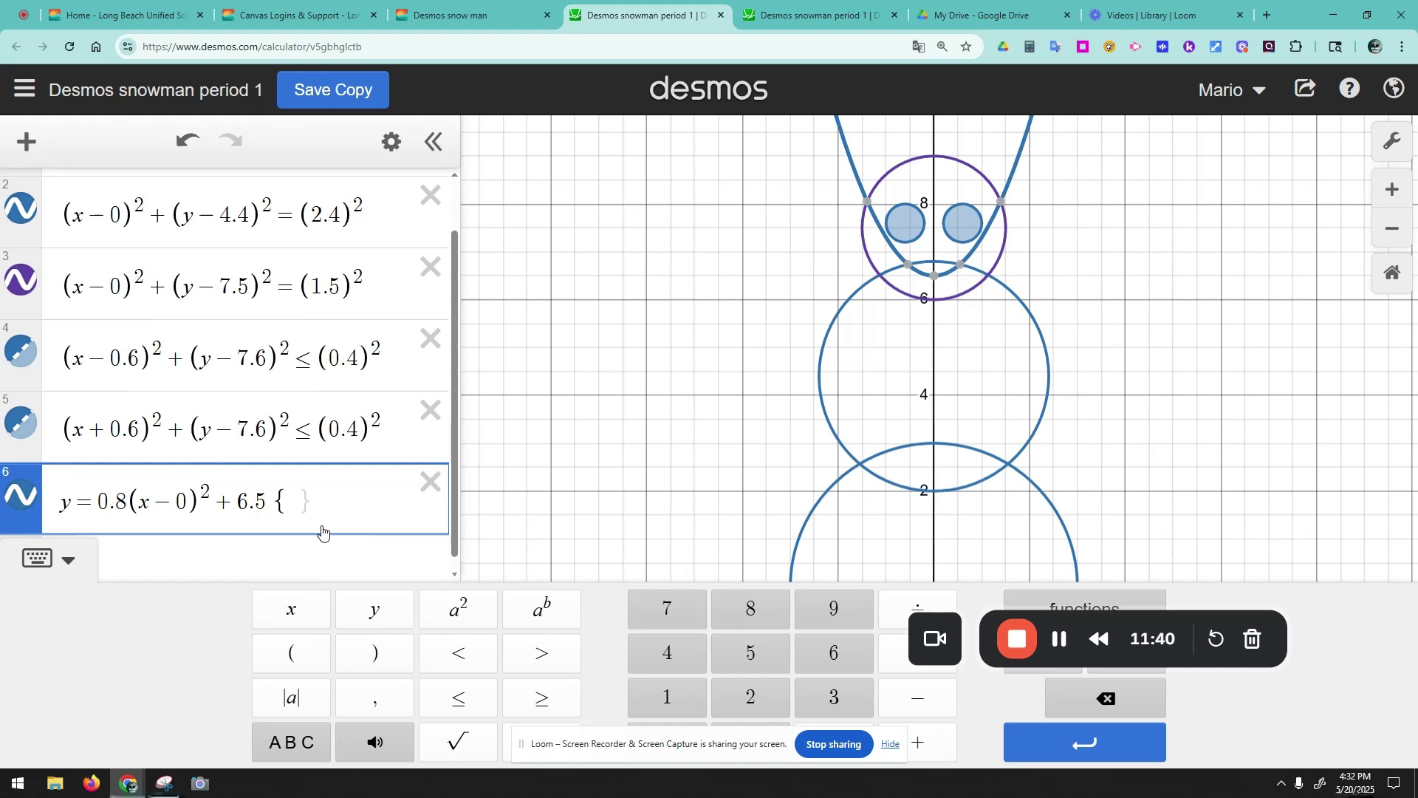
pyautogui.write('y')
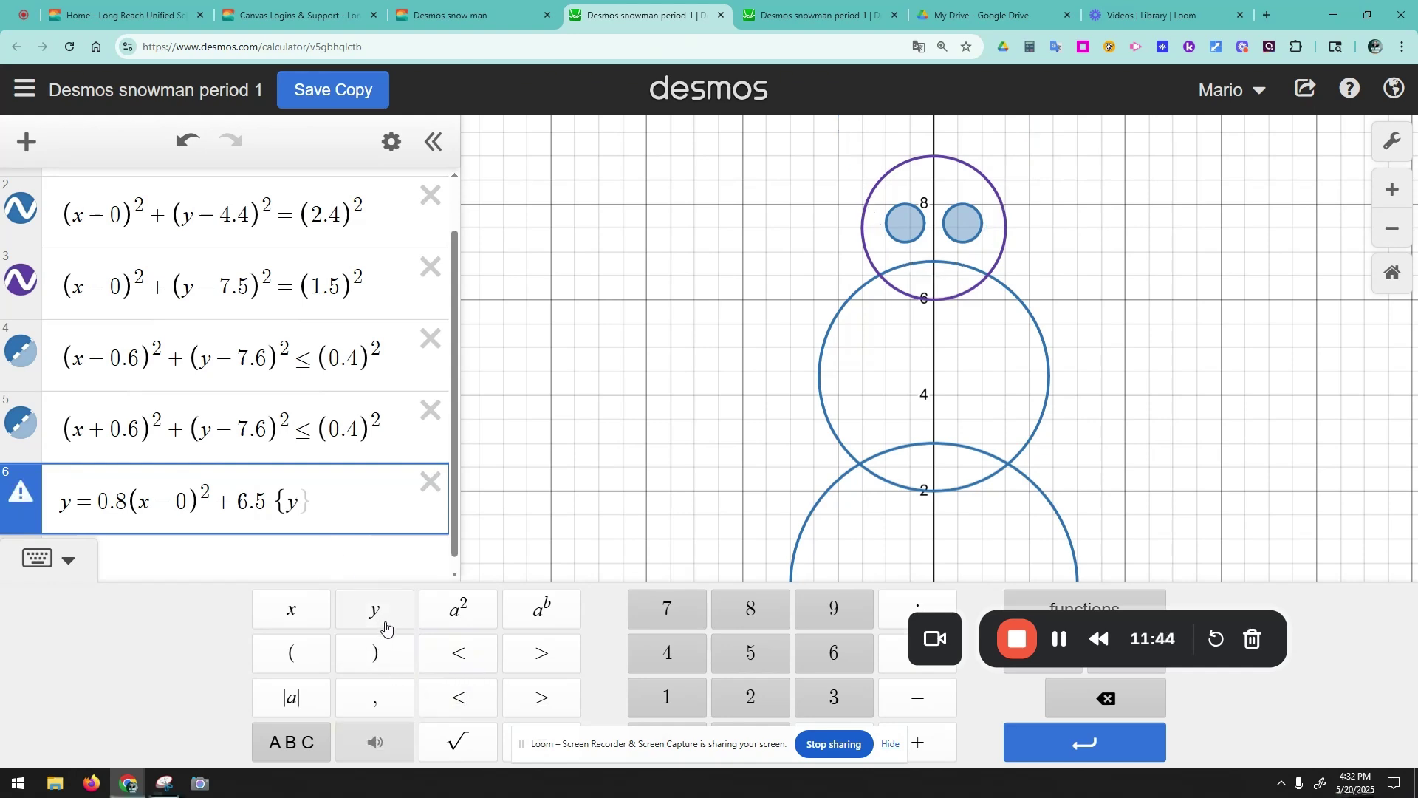
pyautogui.click(458, 697)
pyautogui.click(667, 610)
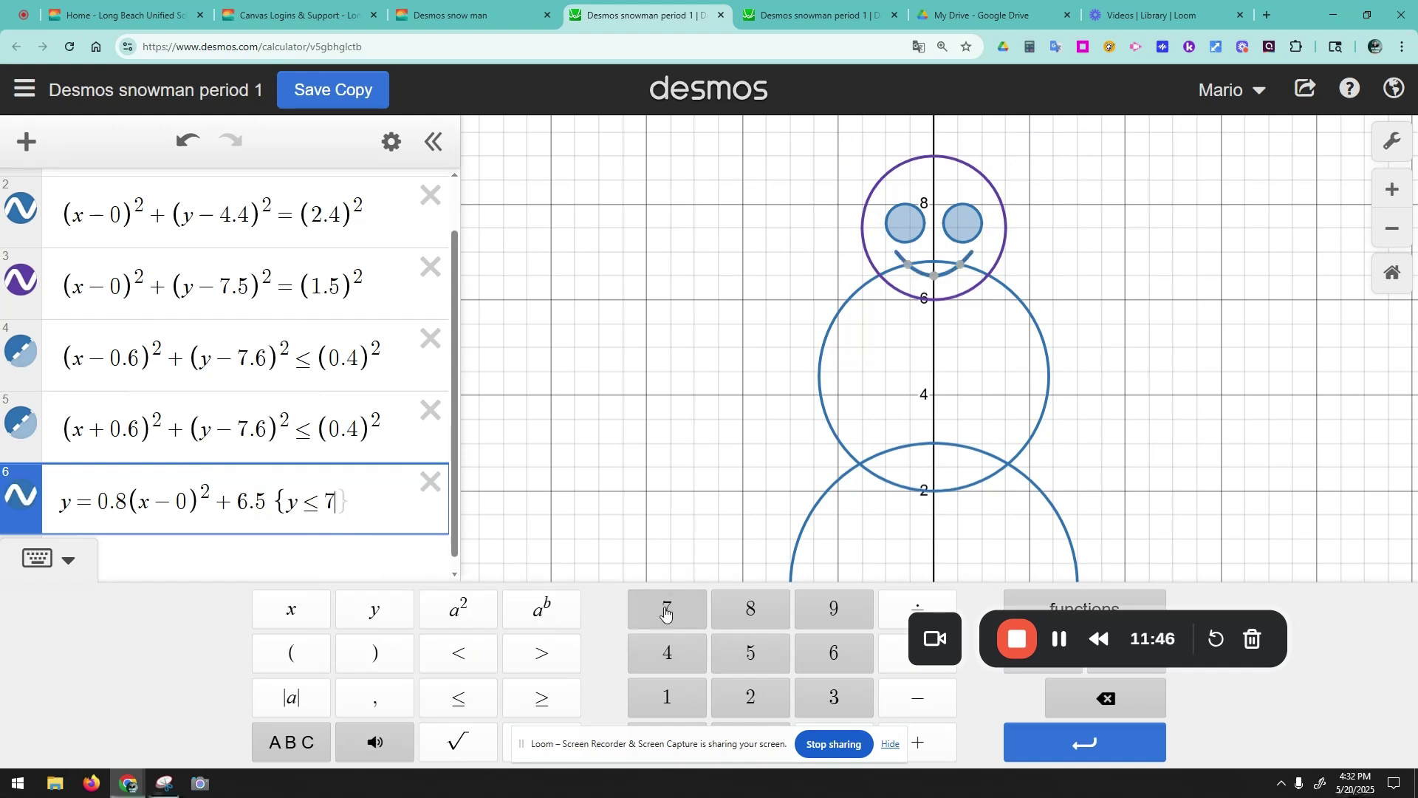
pyautogui.click(1114, 244)
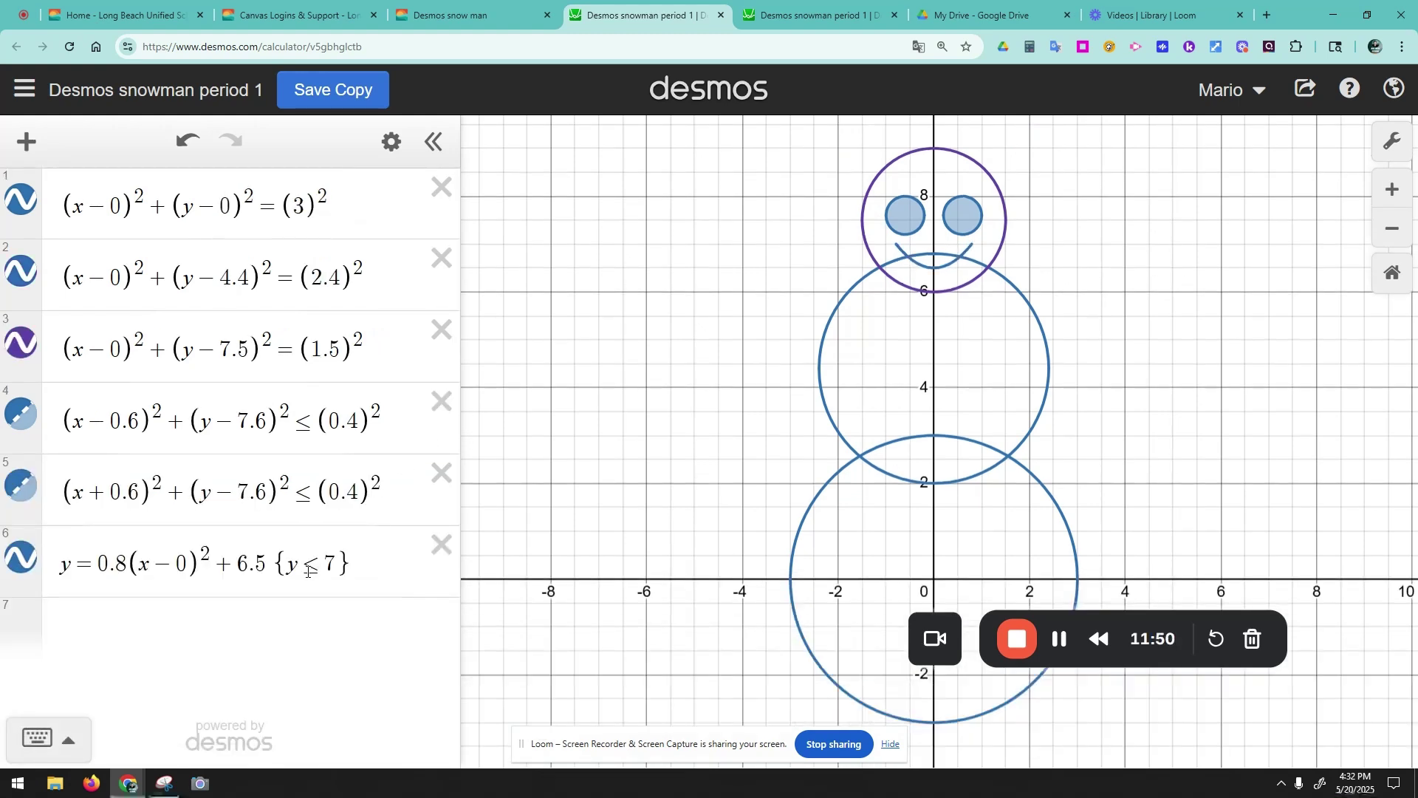
pyautogui.click(897, 246)
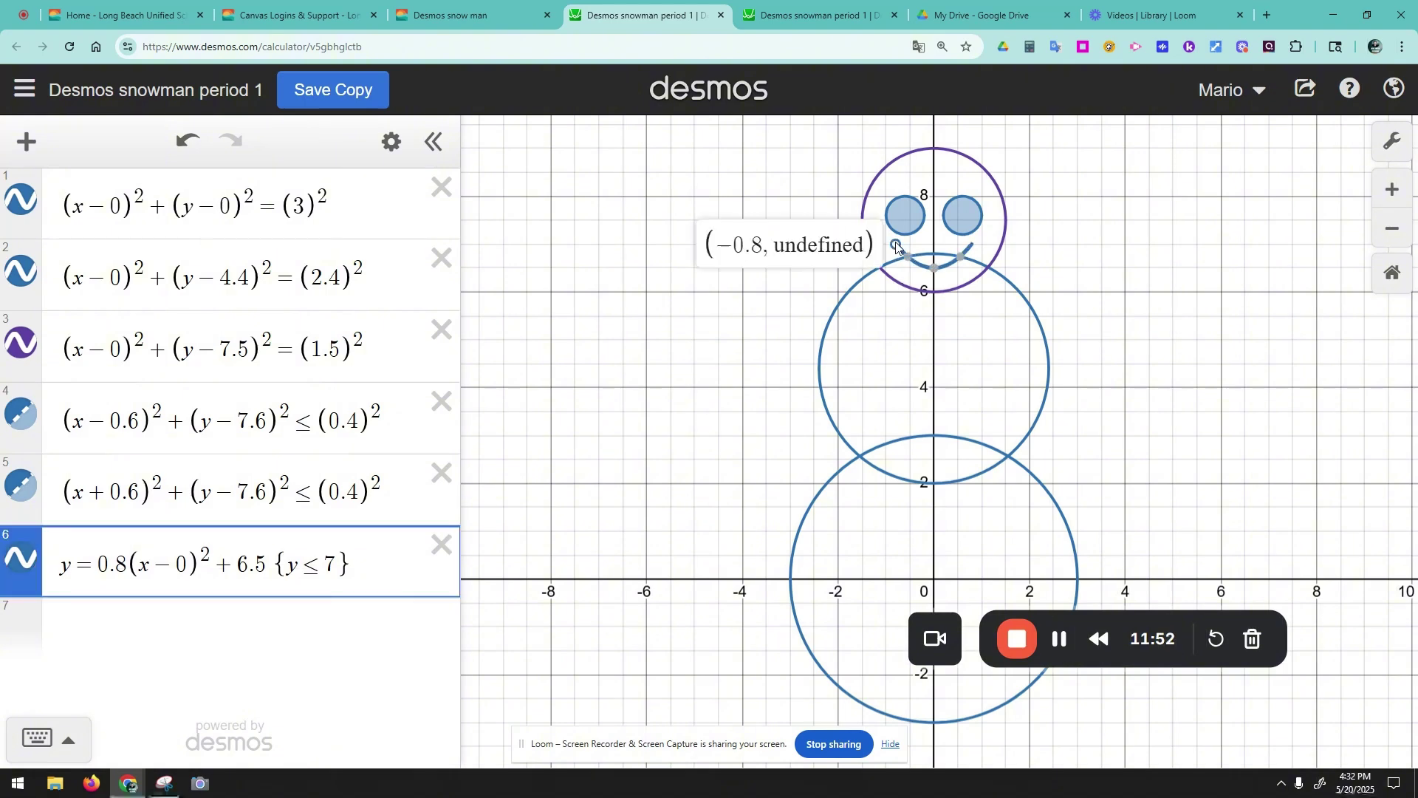
pyautogui.click(964, 251)
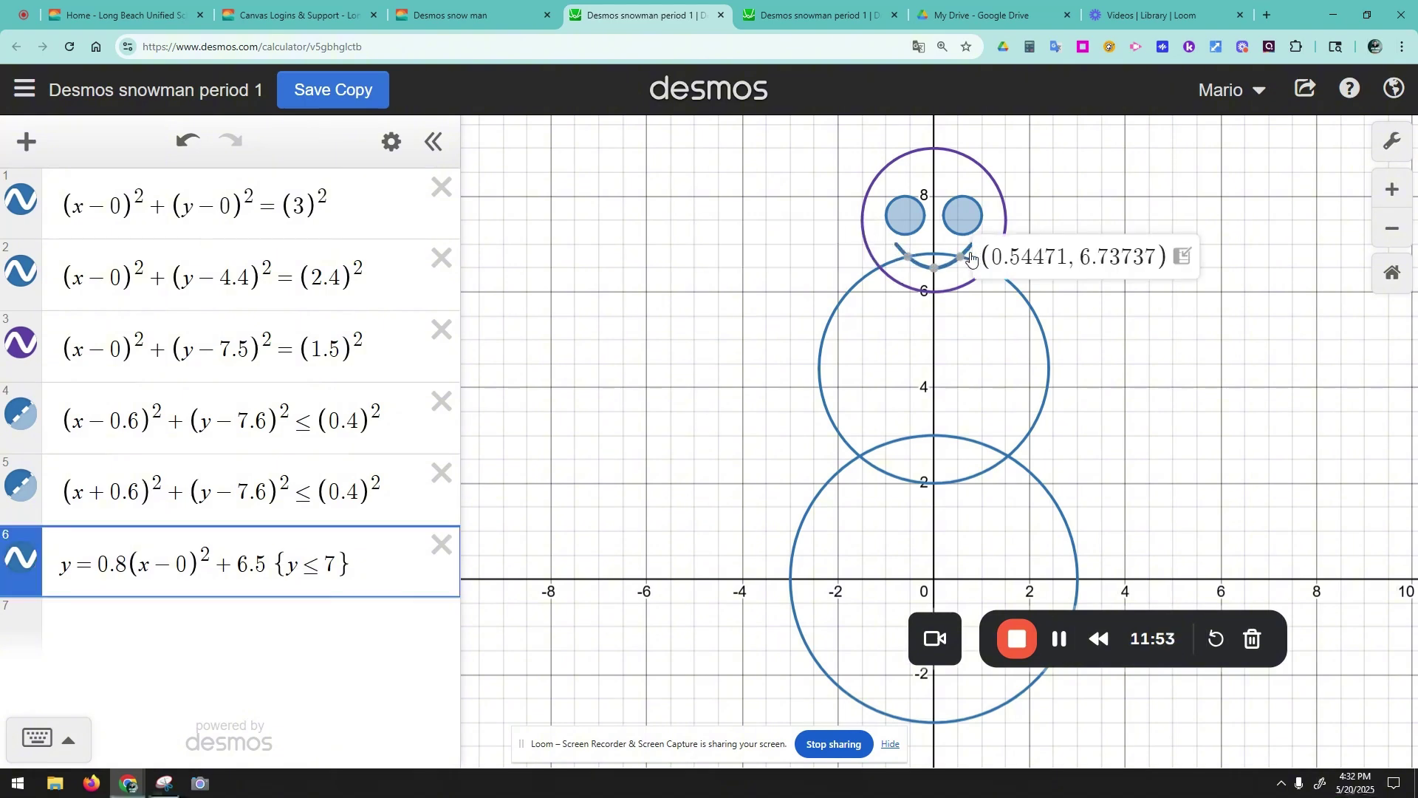
pyautogui.click(1116, 241)
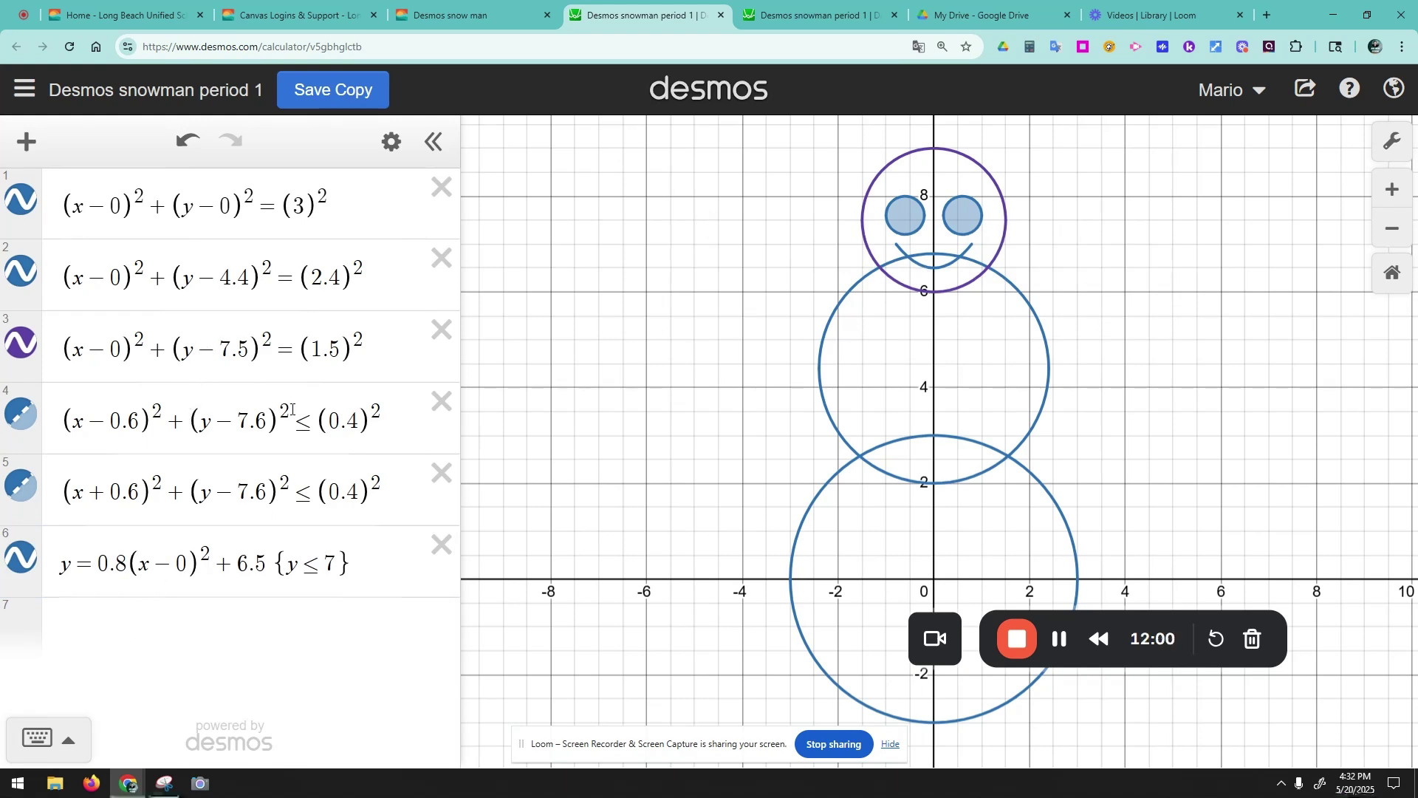
# - Copy the first circle equation into the empty seventh line
pyautogui.tripleClick(344, 205)
pyautogui.hotkey('ctrl', 'c')
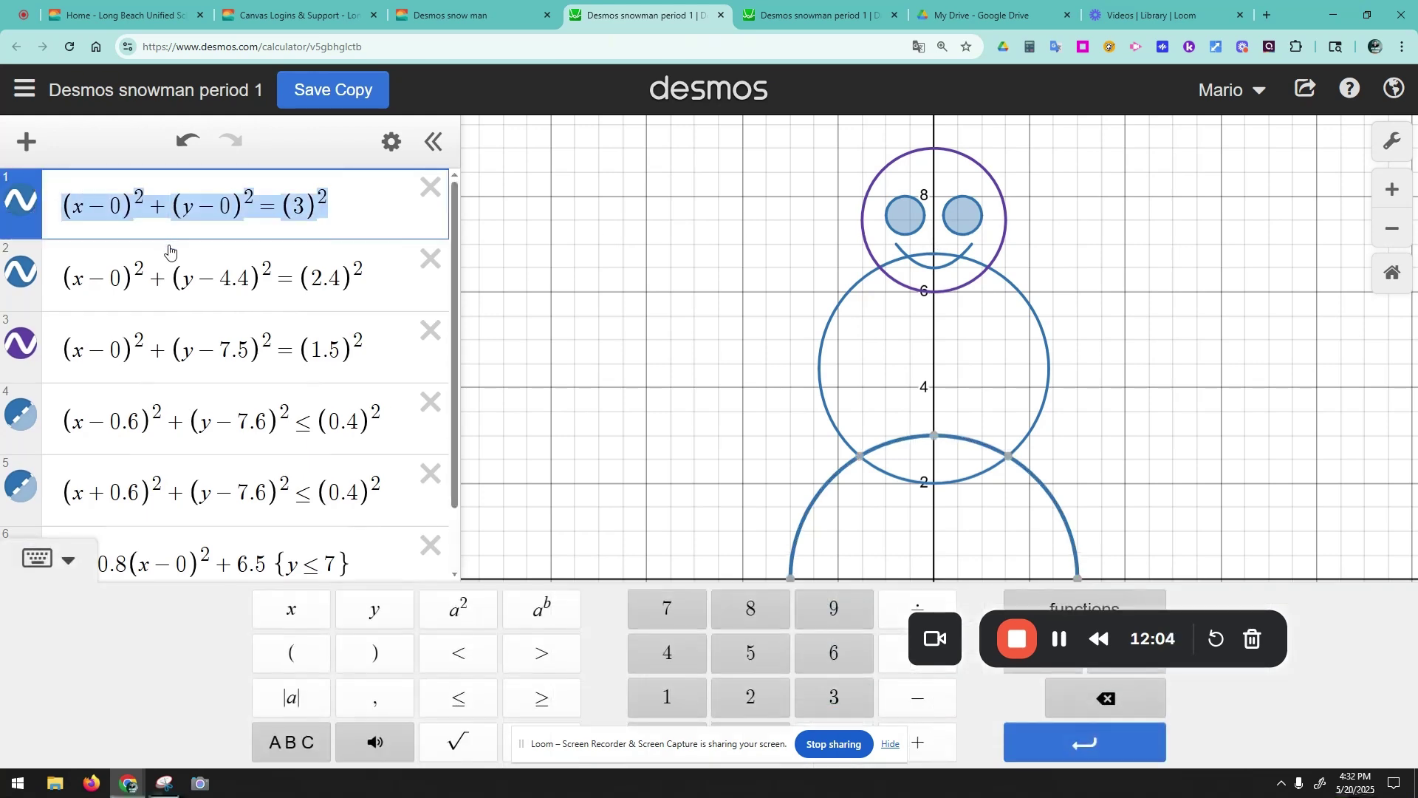
pyautogui.click(45, 559)
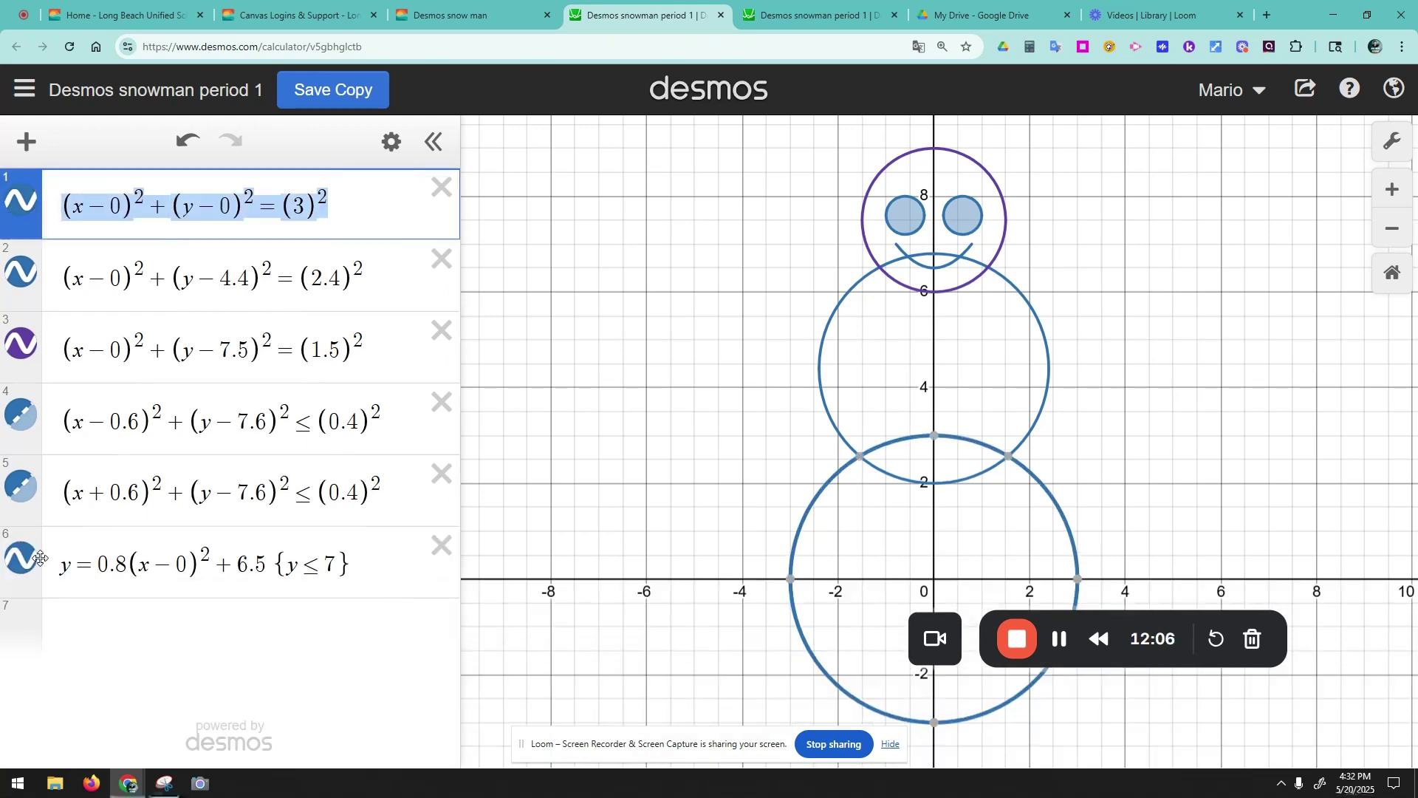
pyautogui.click(122, 635)
pyautogui.hotkey('ctrl', 'v')
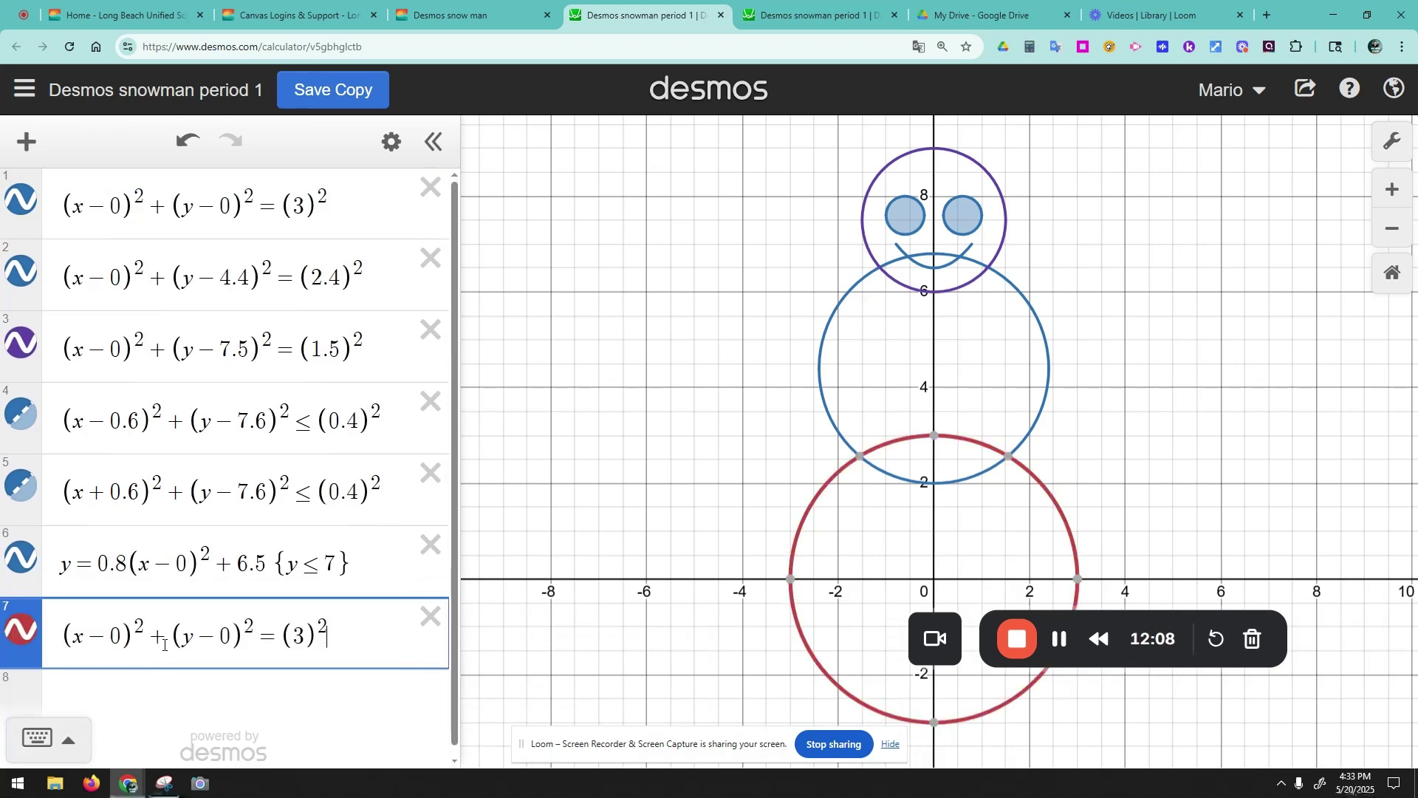
# - Replace the seventh equation's centre values with h and k and its radius with r, adding sliders for all three
pyautogui.doubleClick(115, 635)
pyautogui.write('h')
pyautogui.doubleClick(223, 636)
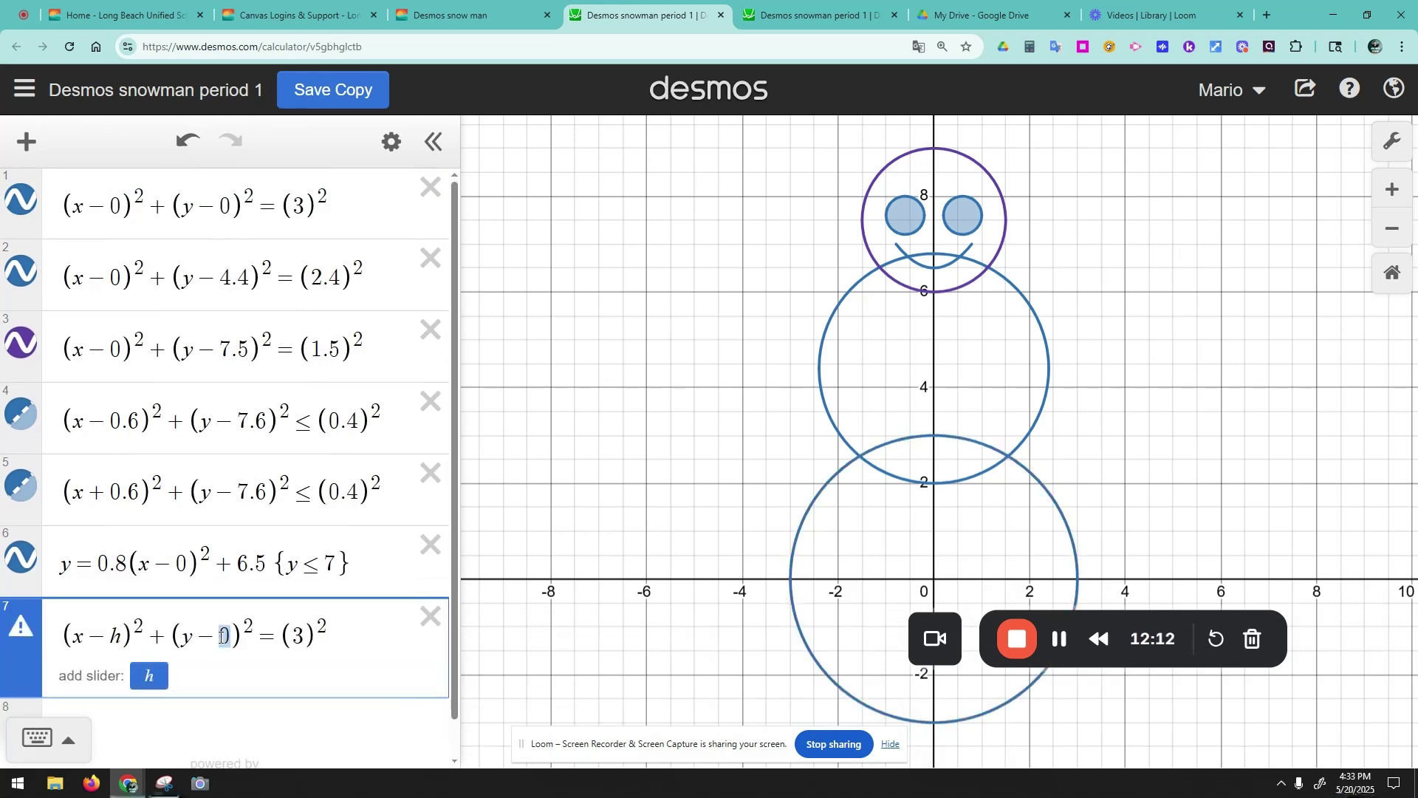
pyautogui.write('k')
pyautogui.doubleClick(294, 636)
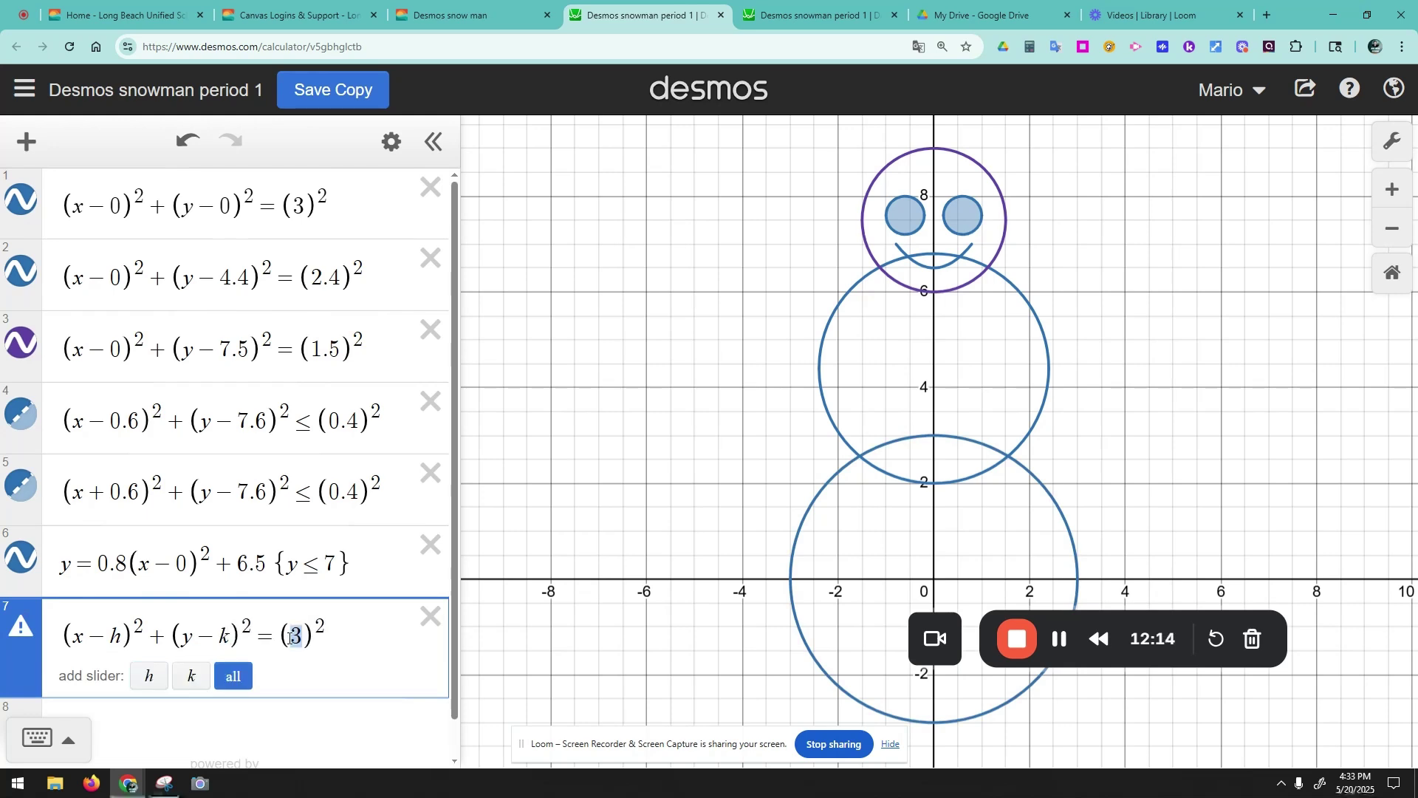
pyautogui.write('r')
pyautogui.click(275, 675)
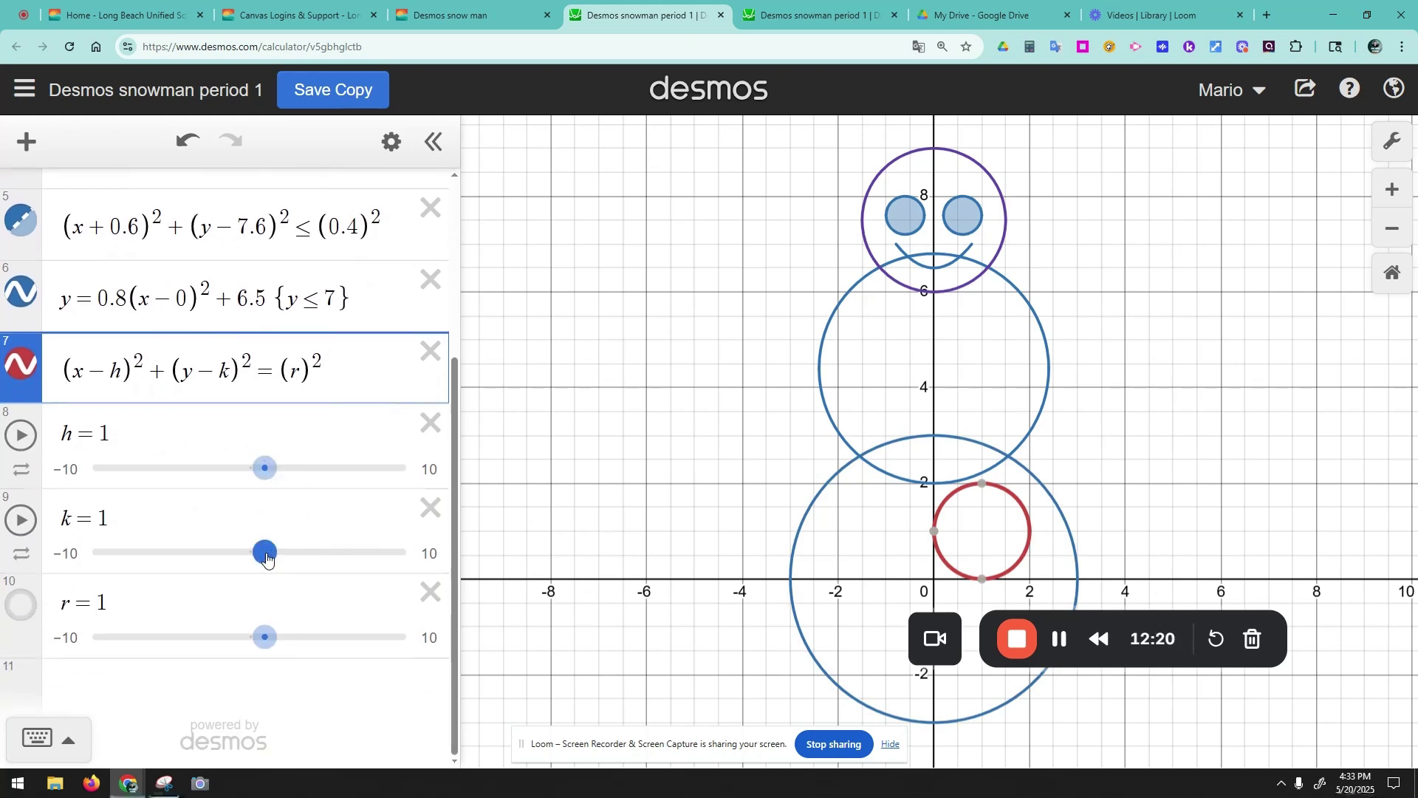
# - Adjust the sliders to h = 0, k = 7.1 and r = −0.2 to place the seventh circle as the snowman's nose
pyautogui.moveTo(256, 470); pyautogui.dragTo(246, 469)
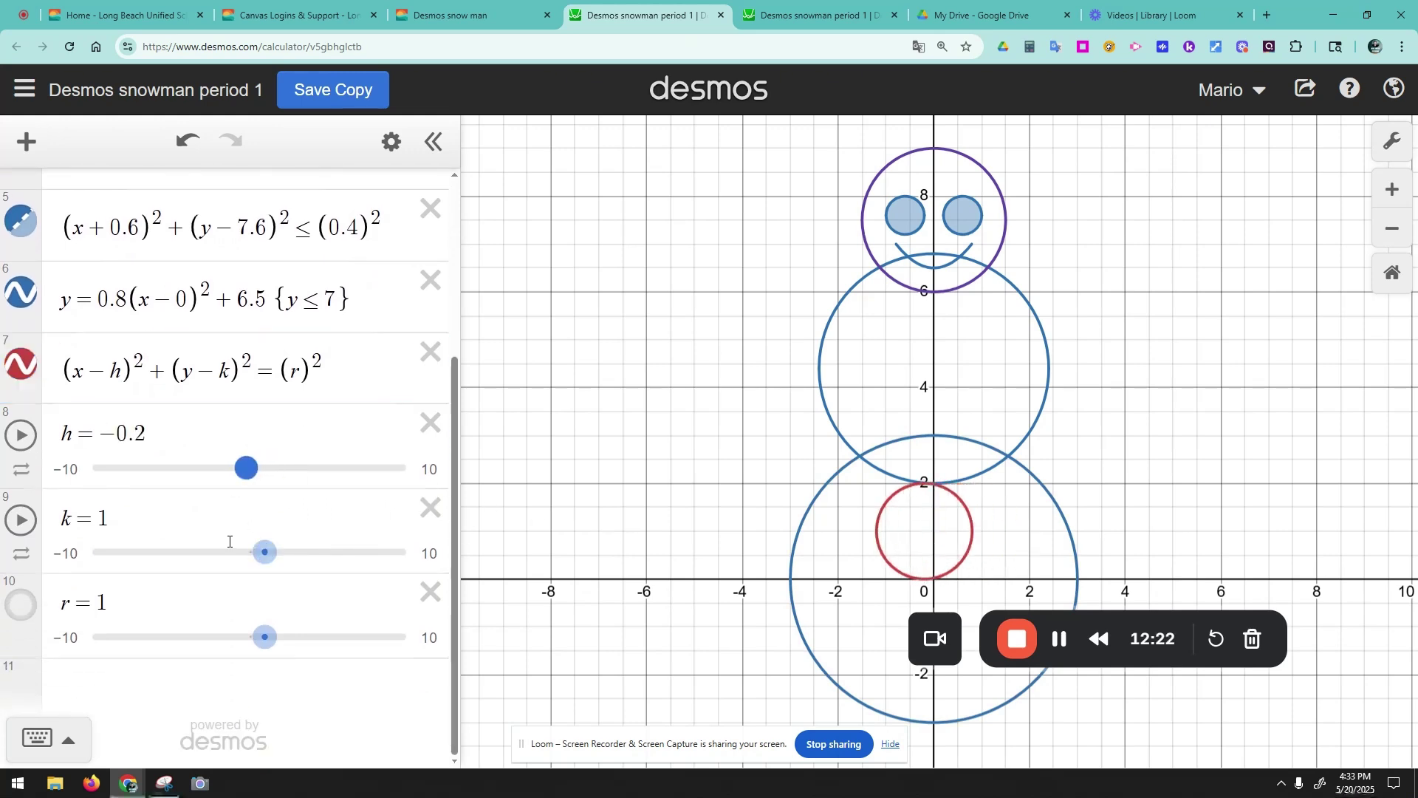
pyautogui.moveTo(265, 638); pyautogui.dragTo(259, 642)
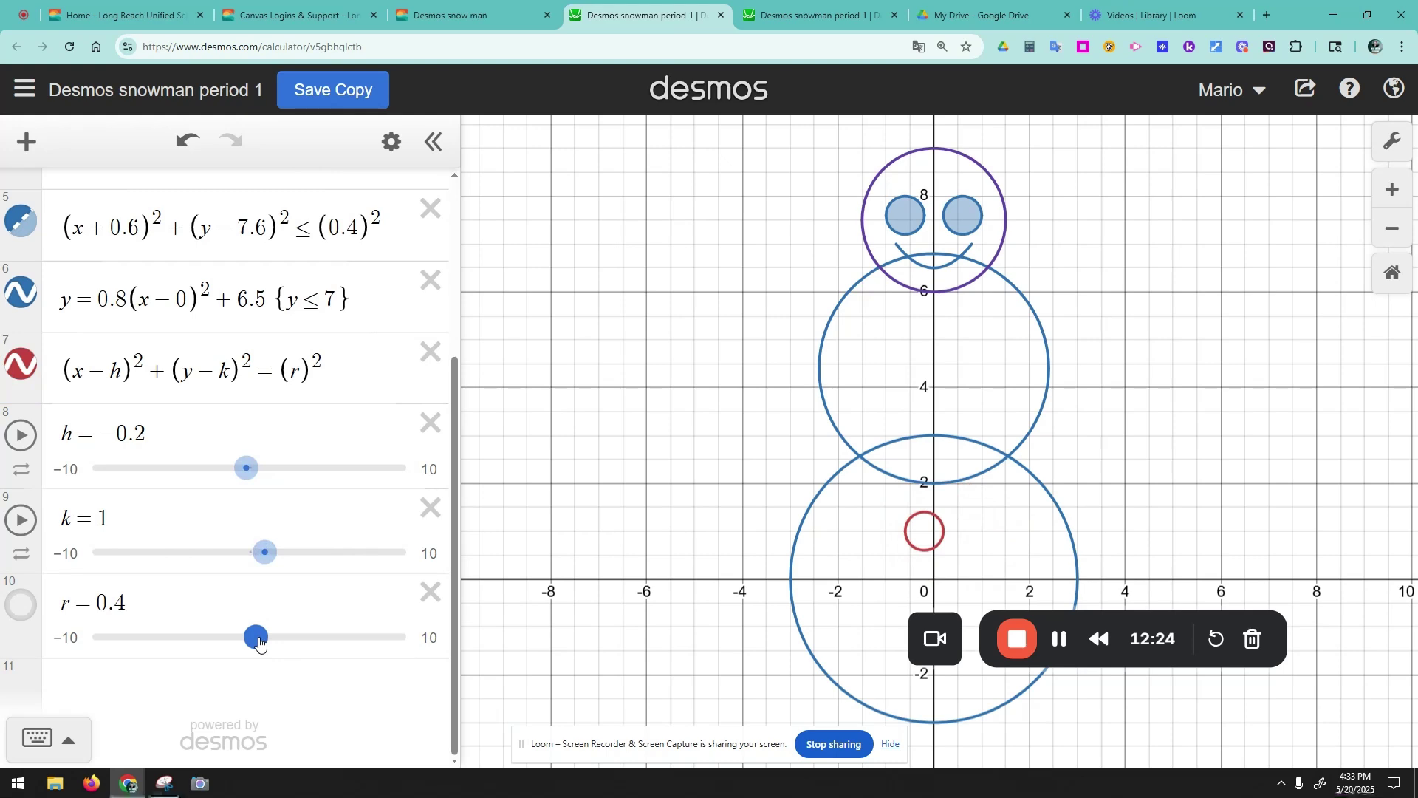
pyautogui.click(264, 554)
pyautogui.moveTo(268, 561); pyautogui.dragTo(364, 563)
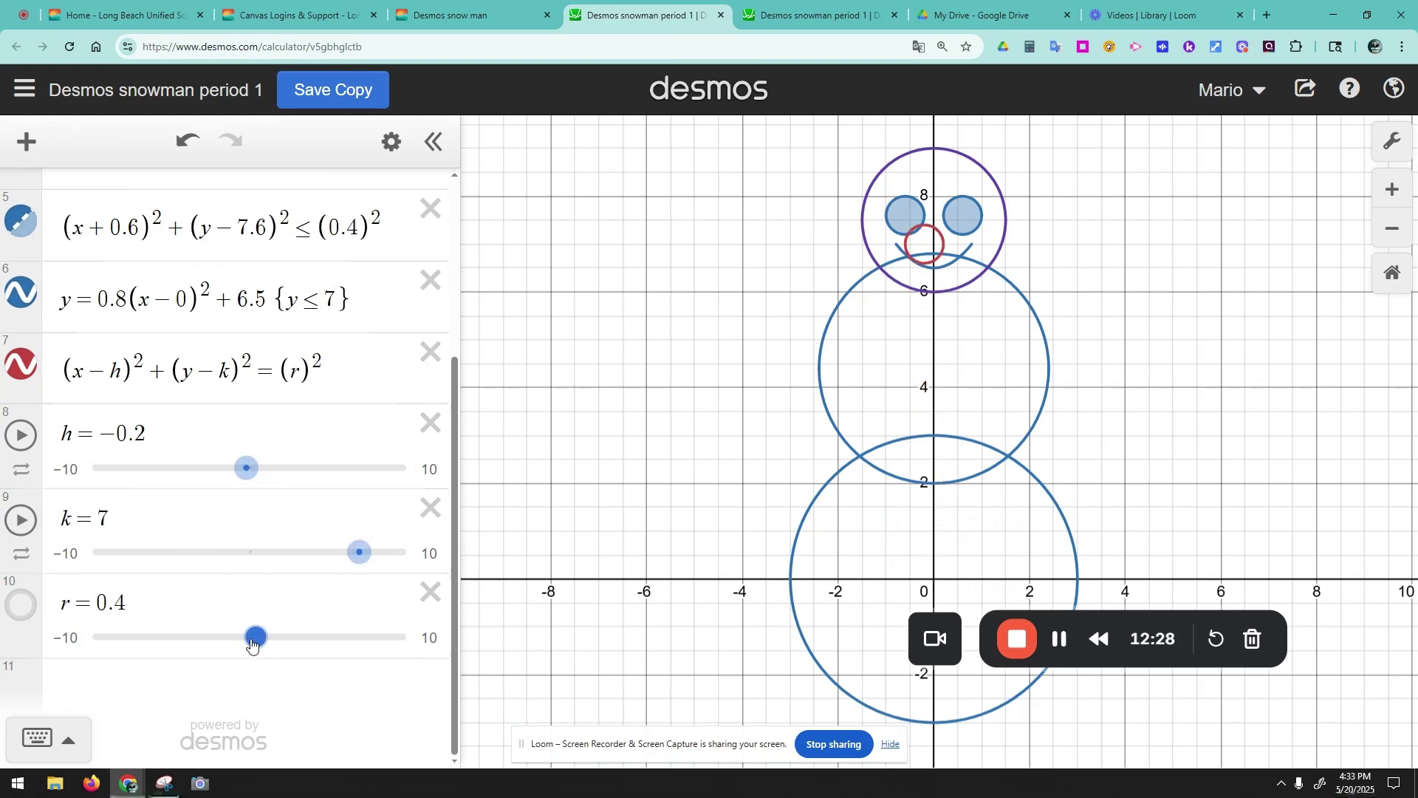
pyautogui.moveTo(255, 640)
pyautogui.mouseDown()
pyautogui.moveTo(237, 648)
pyautogui.moveTo(251, 650)
pyautogui.mouseUp()
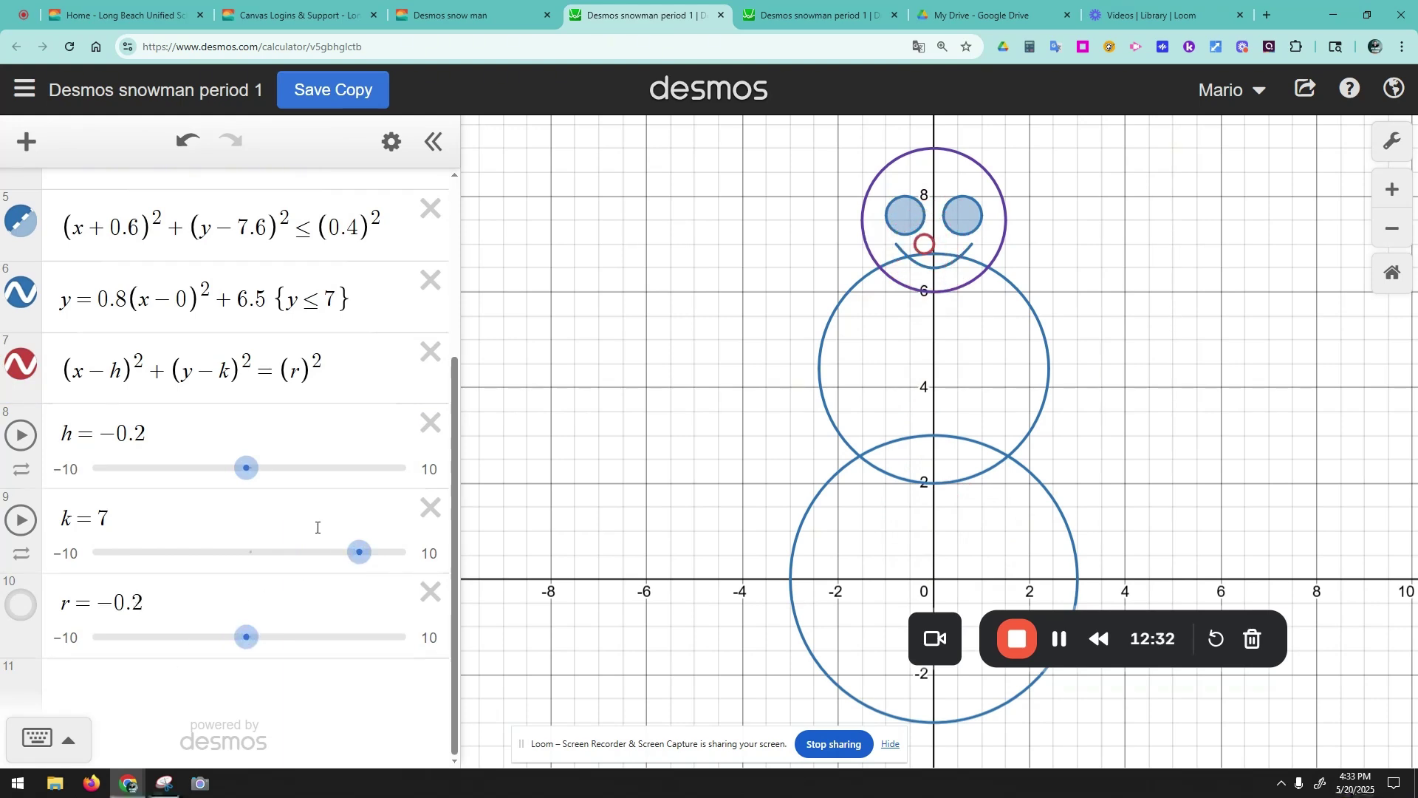
pyautogui.moveTo(359, 552); pyautogui.dragTo(361, 553)
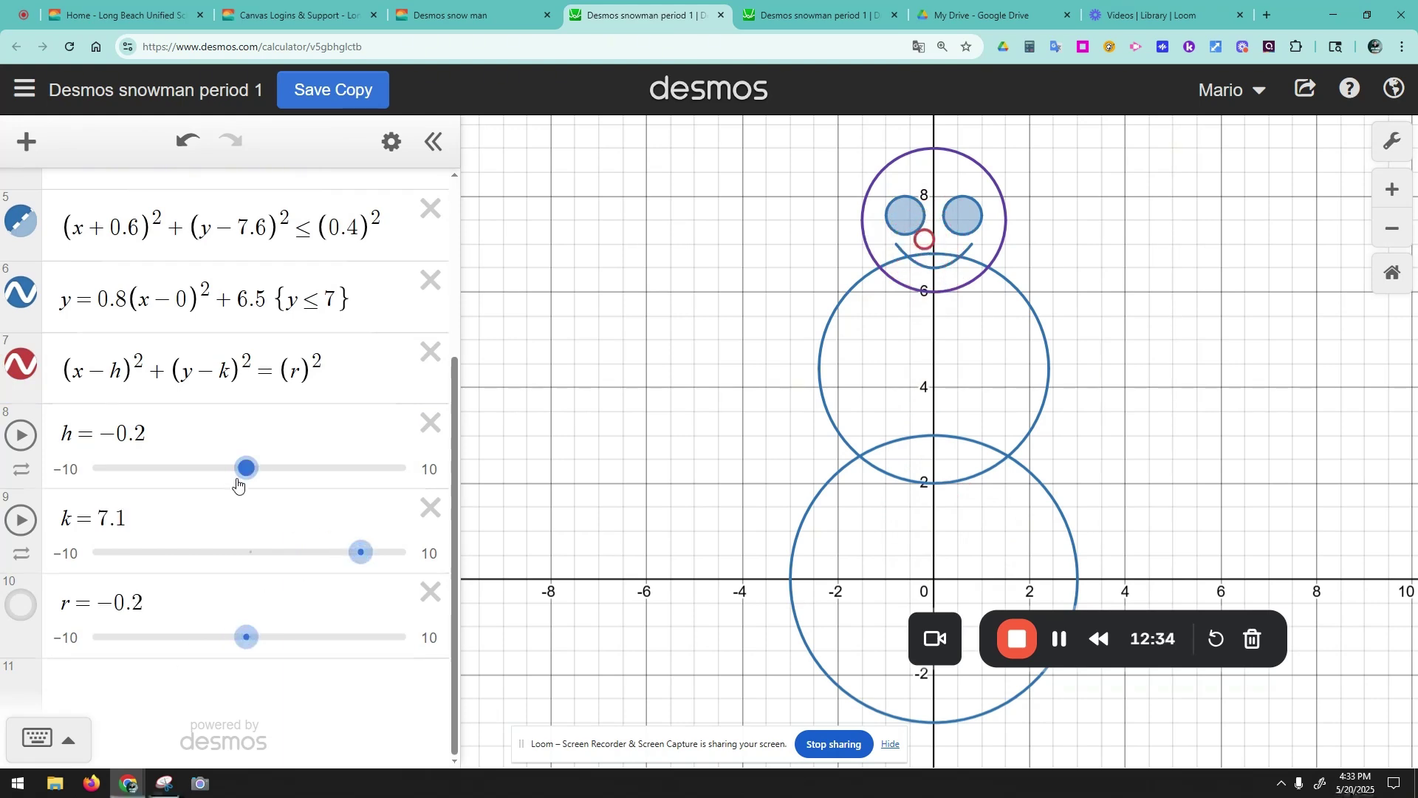
pyautogui.moveTo(237, 484); pyautogui.dragTo(247, 482)
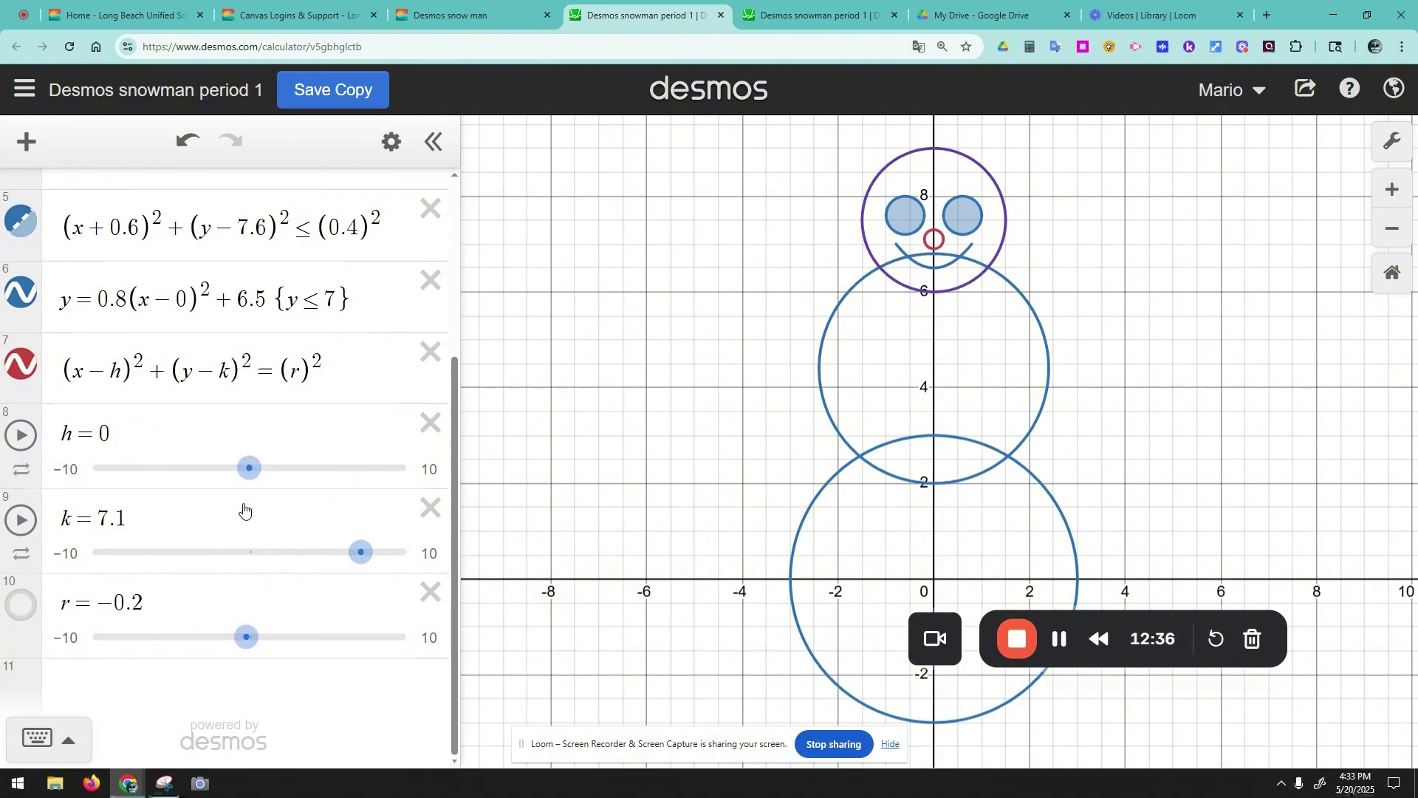
# - Change the nose circle's line colour to blue
pyautogui.click(22, 365)
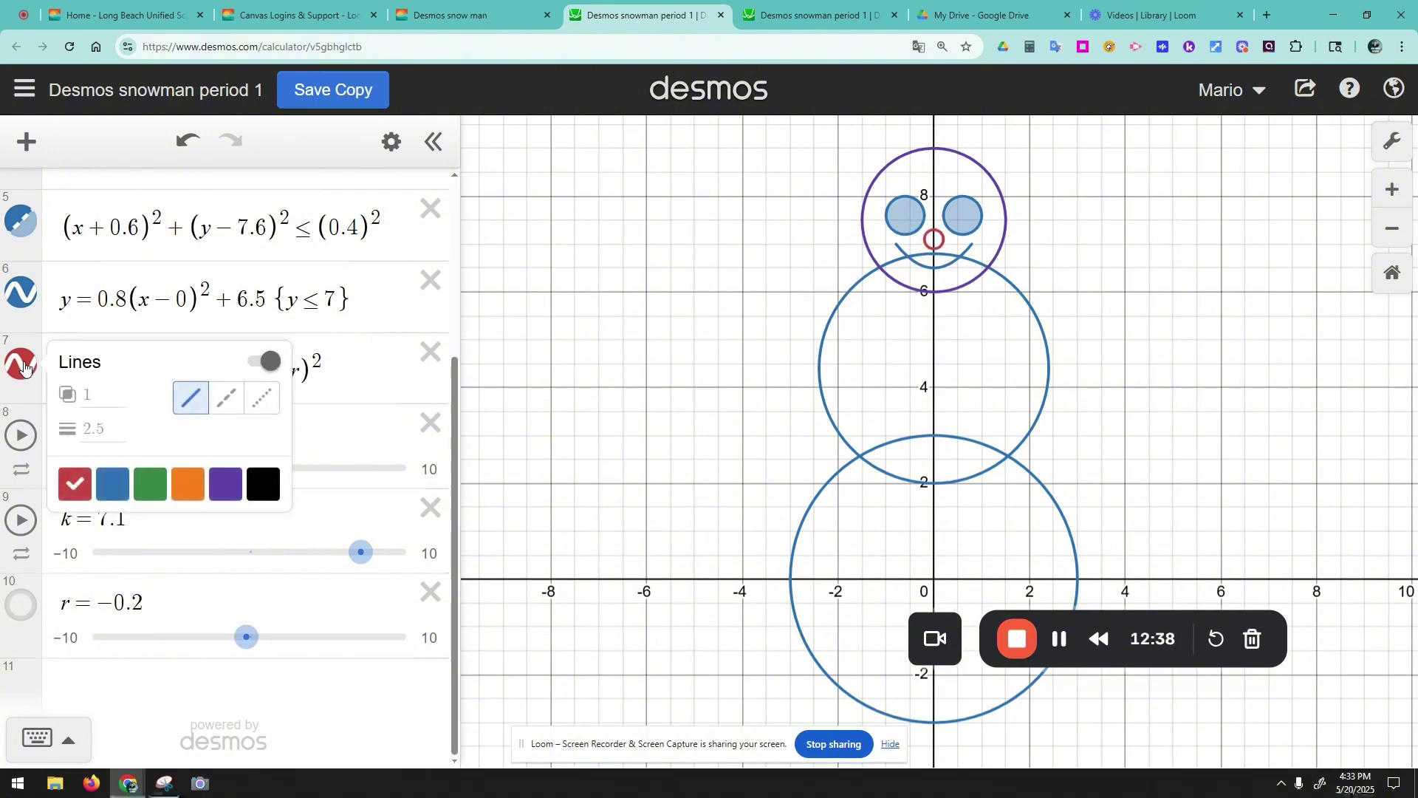
pyautogui.click(112, 484)
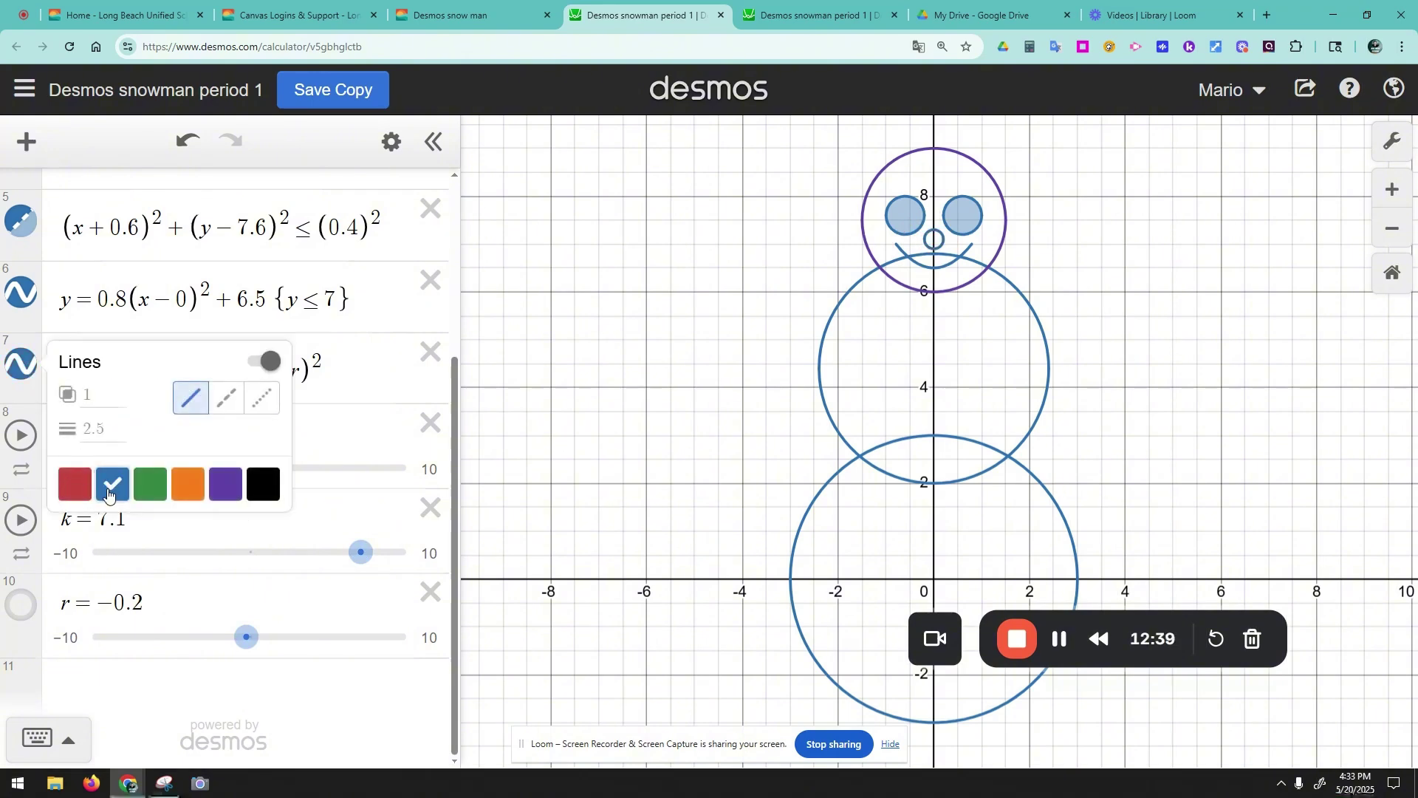
pyautogui.click(539, 427)
# - Add the point (0,7) in the empty eleventh line
pyautogui.click(126, 678)
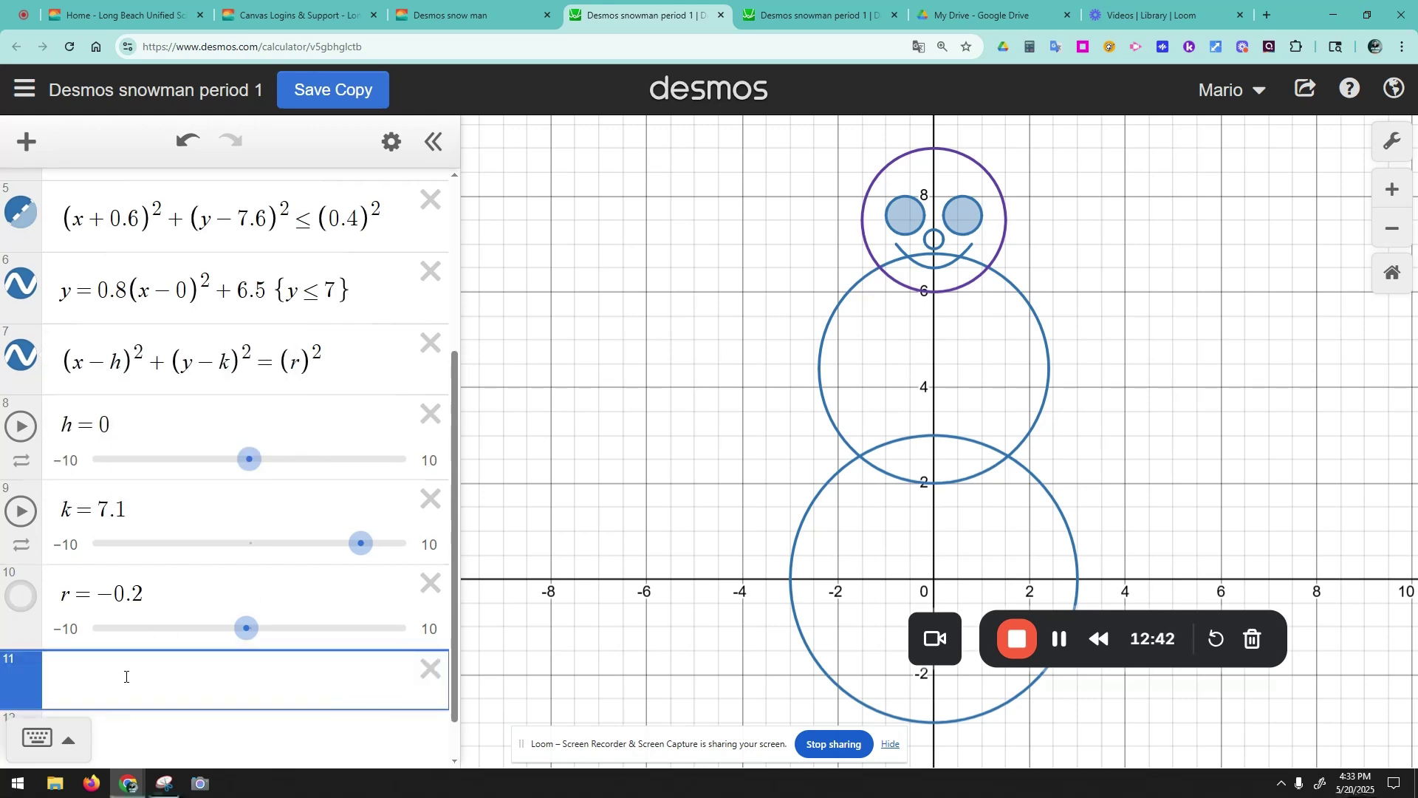
pyautogui.click(935, 247)
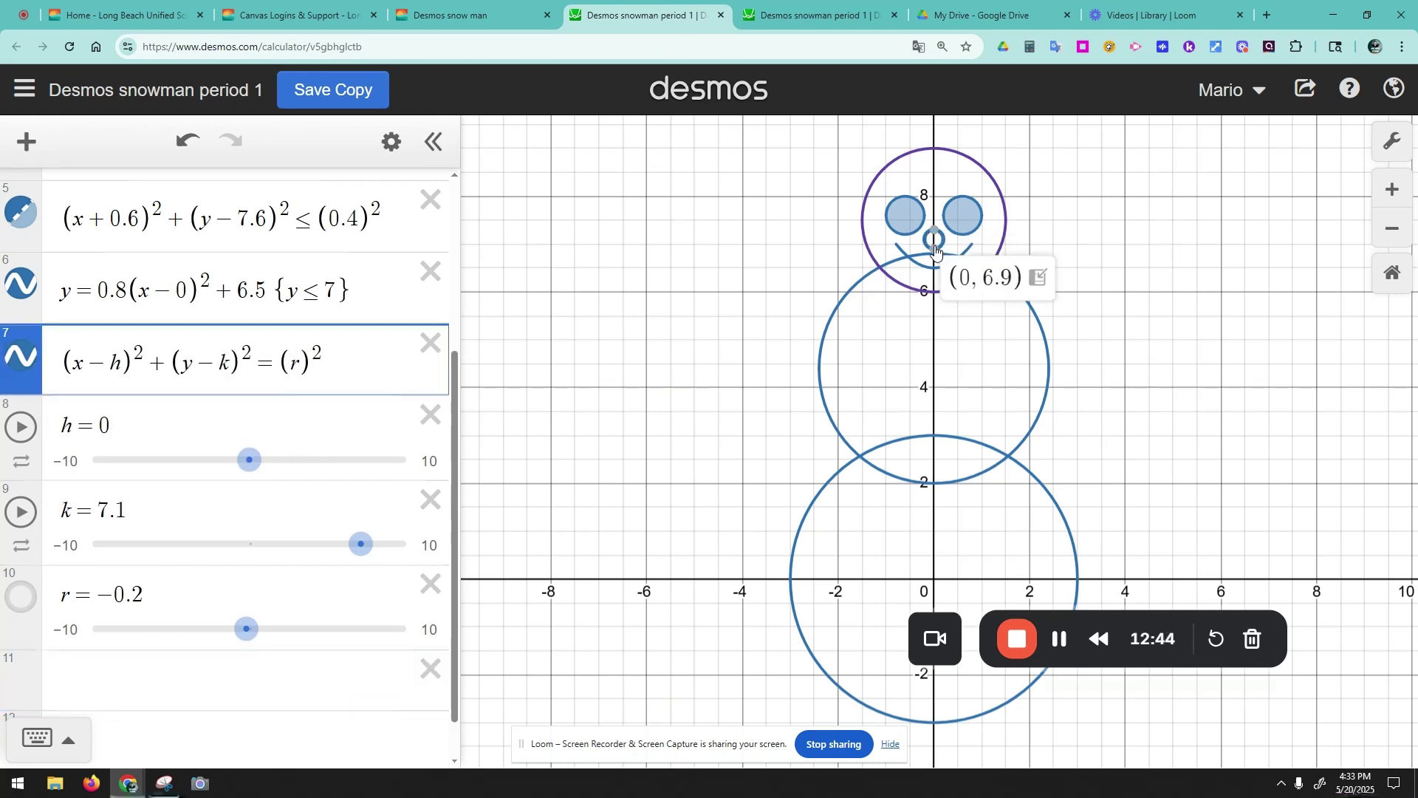
pyautogui.click(115, 686)
pyautogui.write('(')
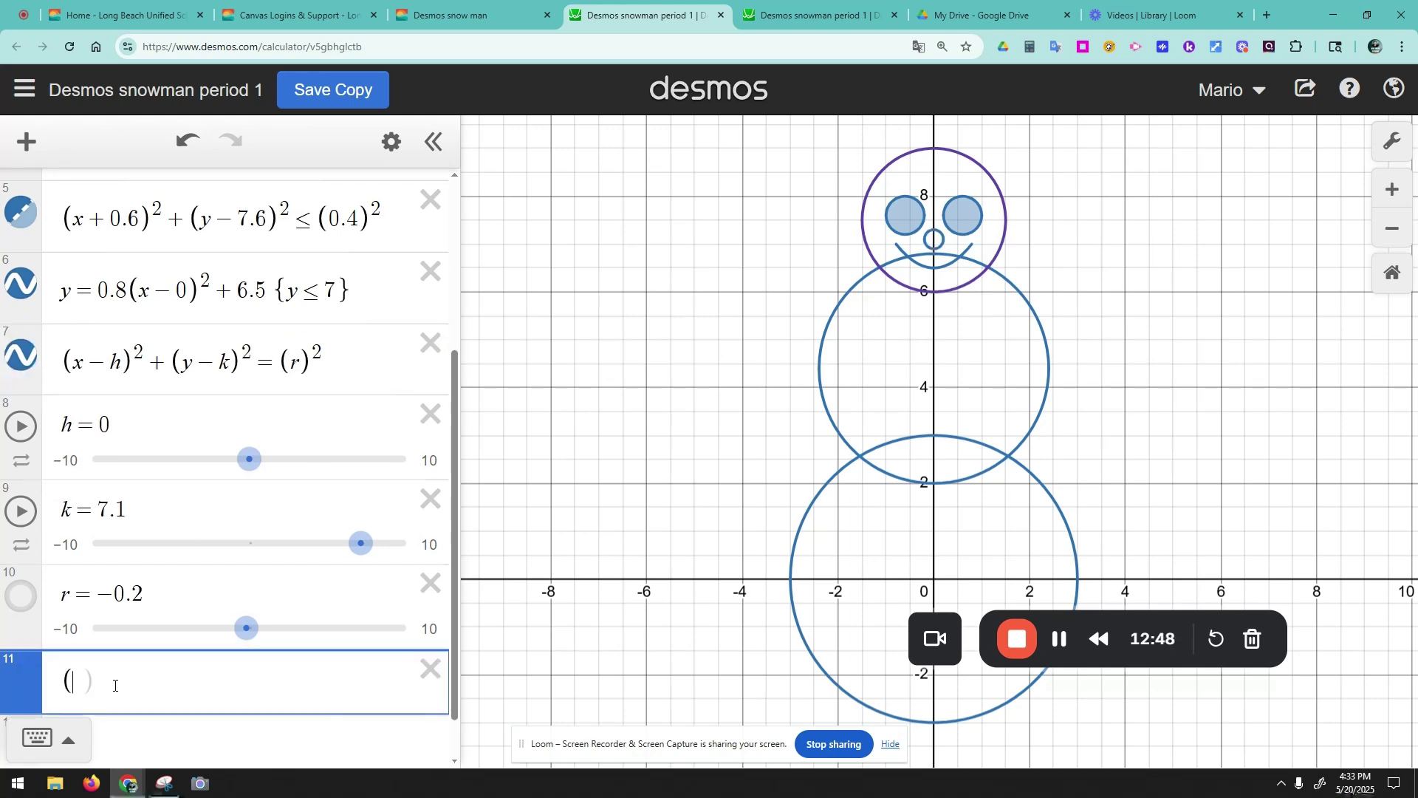
pyautogui.write('0,7')
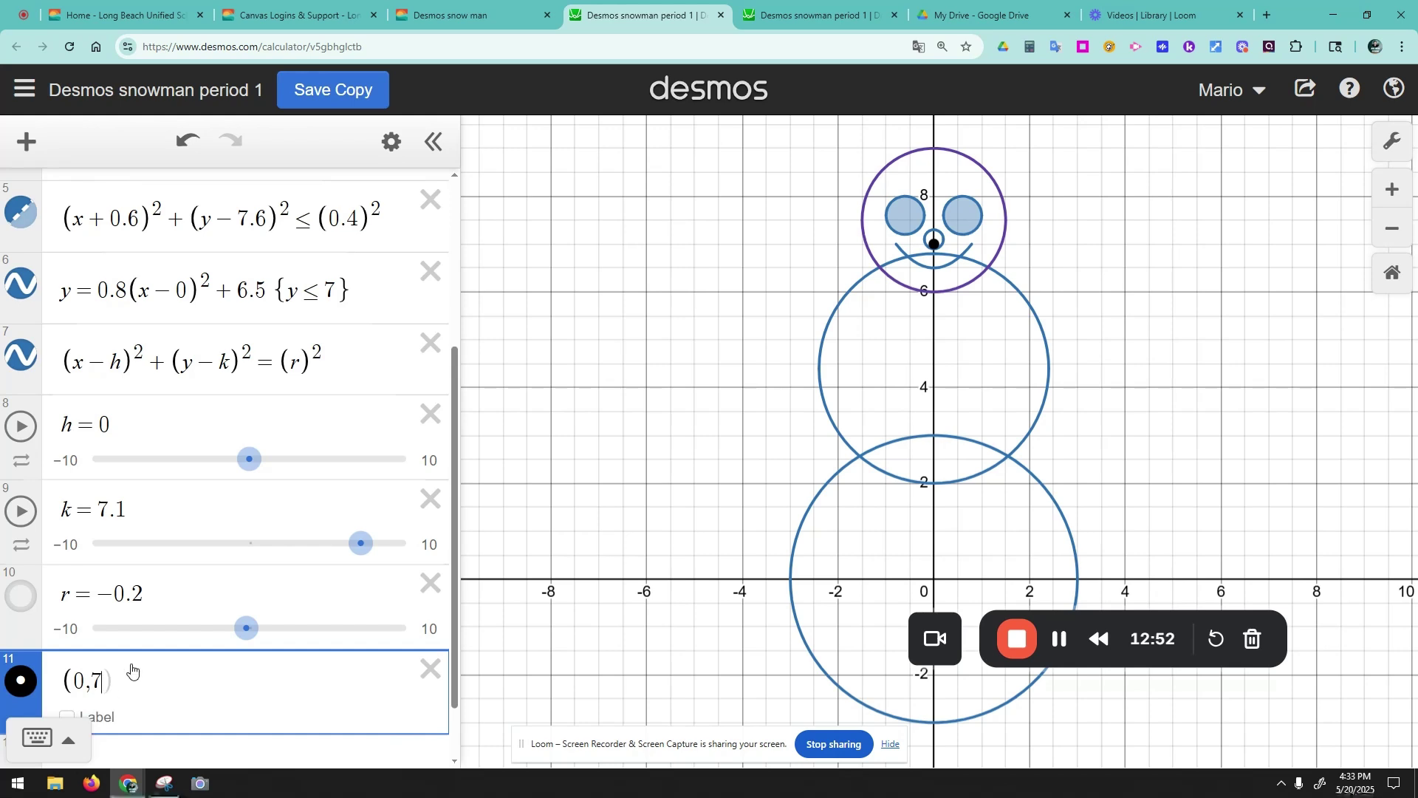
# - Toggle the nose circle's visibility to compare it with the point (0,7), and hide the point
pyautogui.click(22, 358)
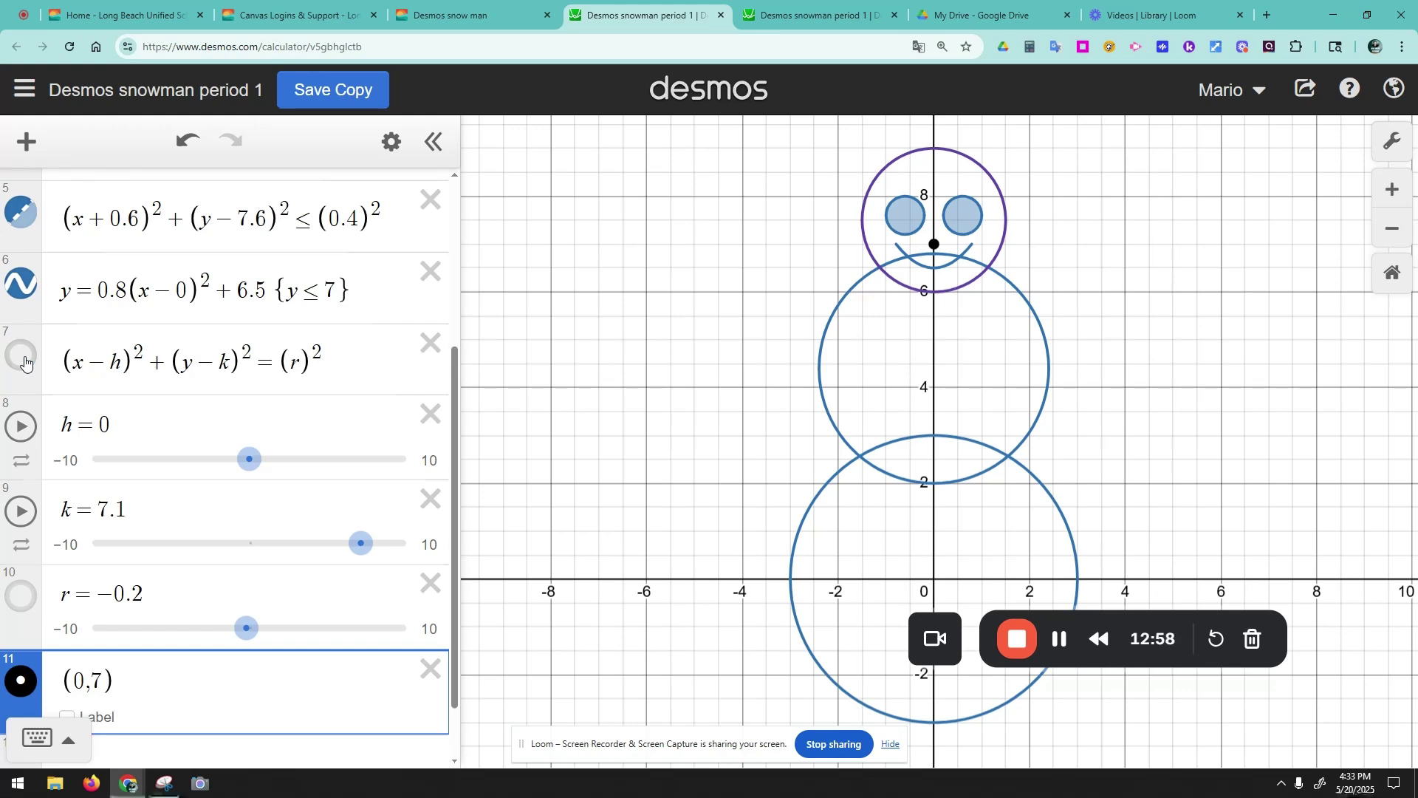
pyautogui.click(22, 358)
pyautogui.click(23, 358)
pyautogui.click(22, 358)
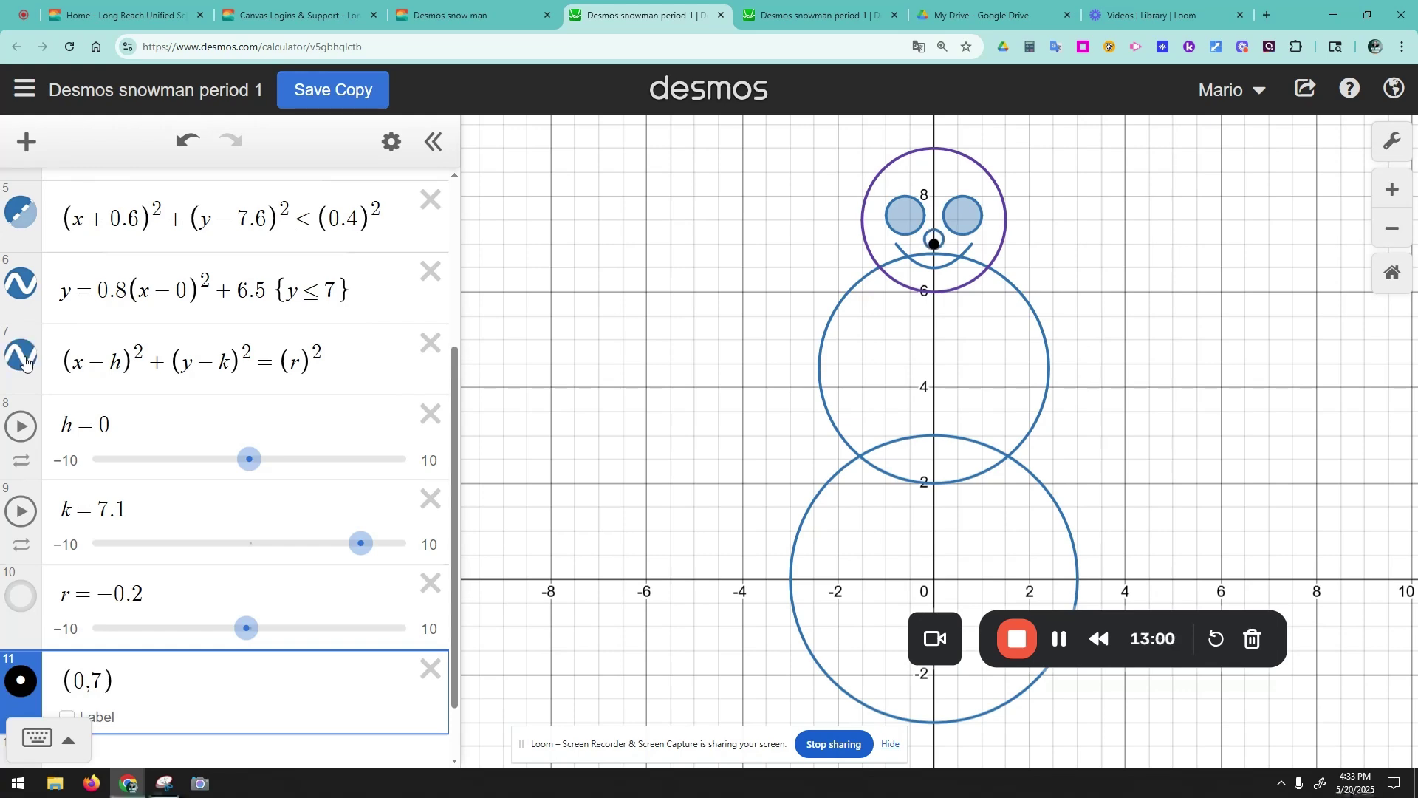
pyautogui.click(23, 682)
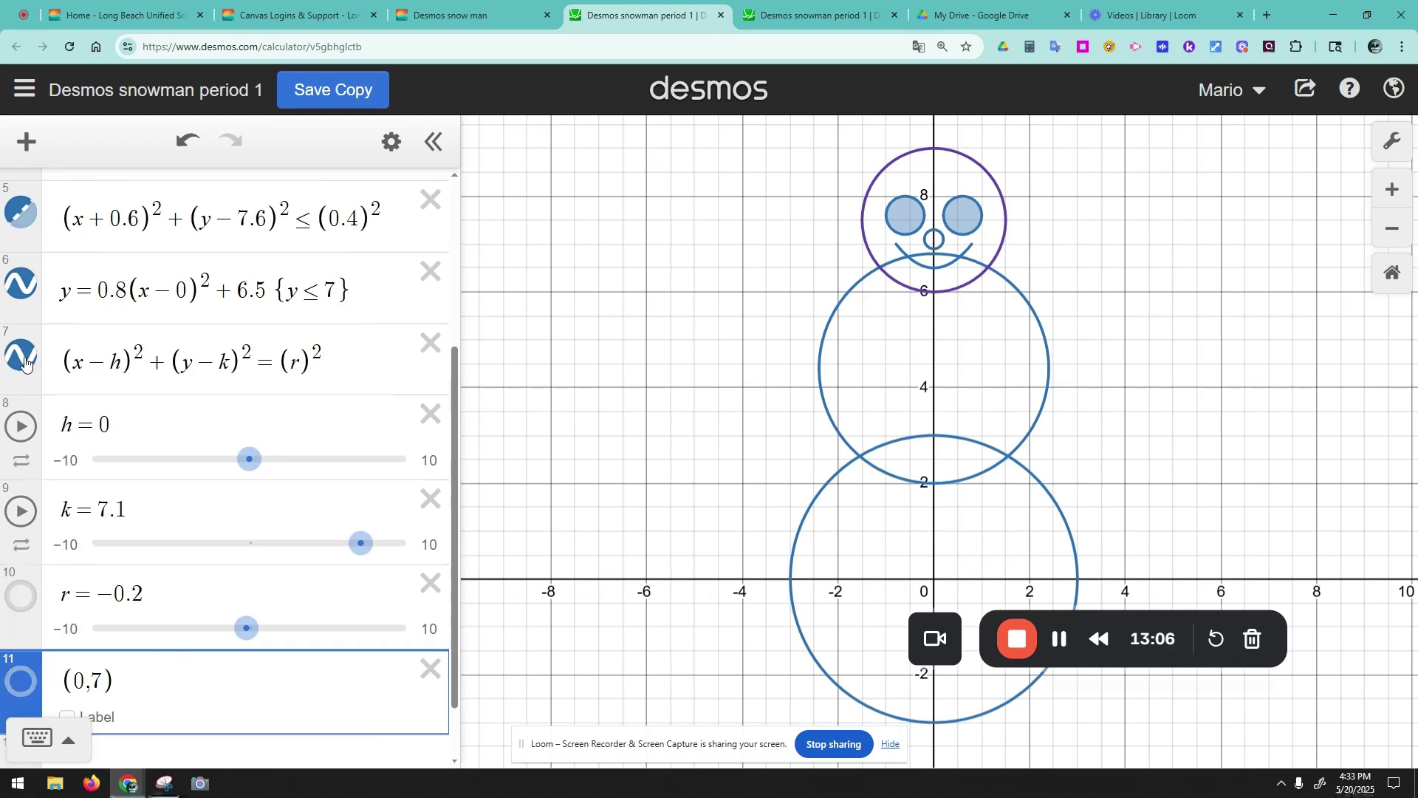
# - Colour the nose circle black and replace the equals sign in its equation with ≤ to shade it
pyautogui.click(25, 362)
pyautogui.click(260, 475)
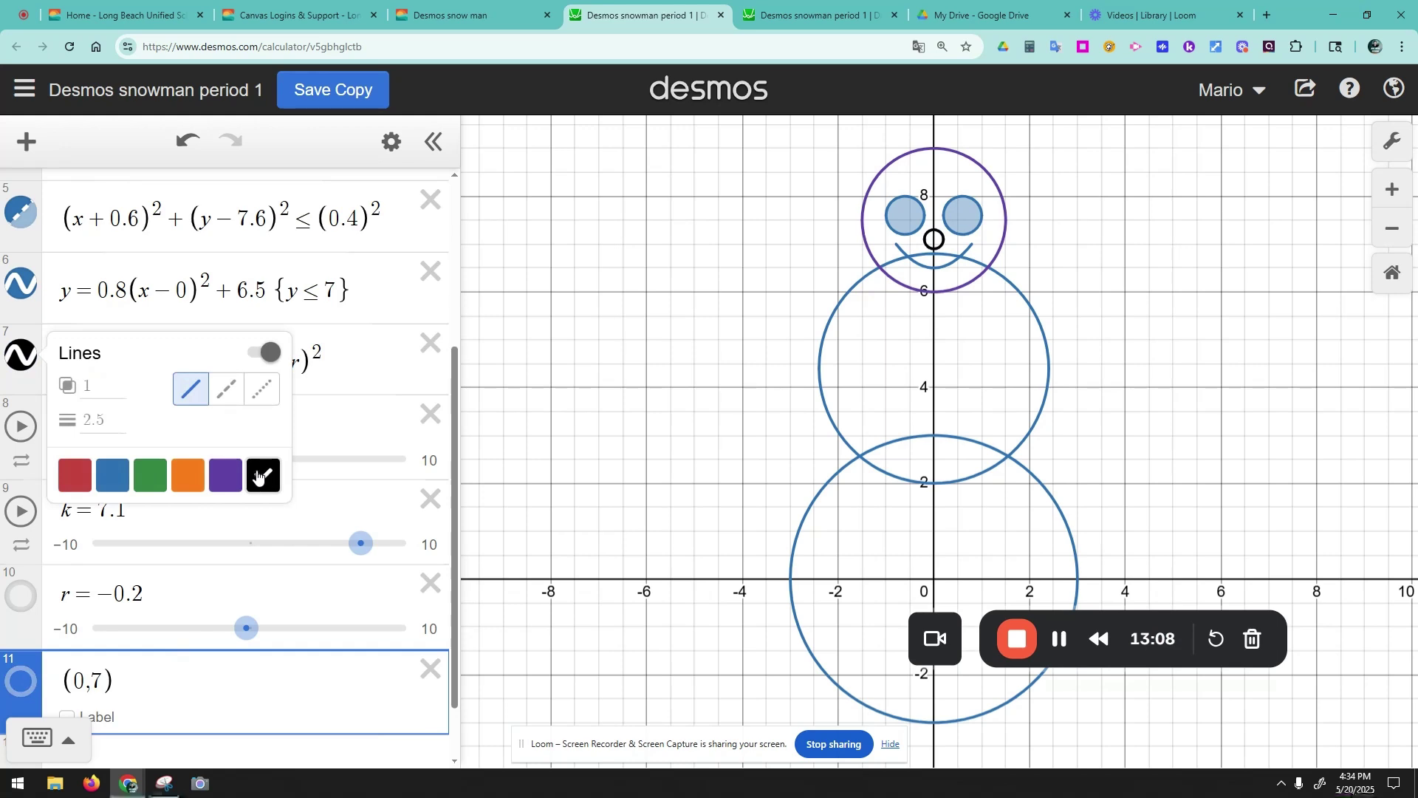
pyautogui.click(345, 365)
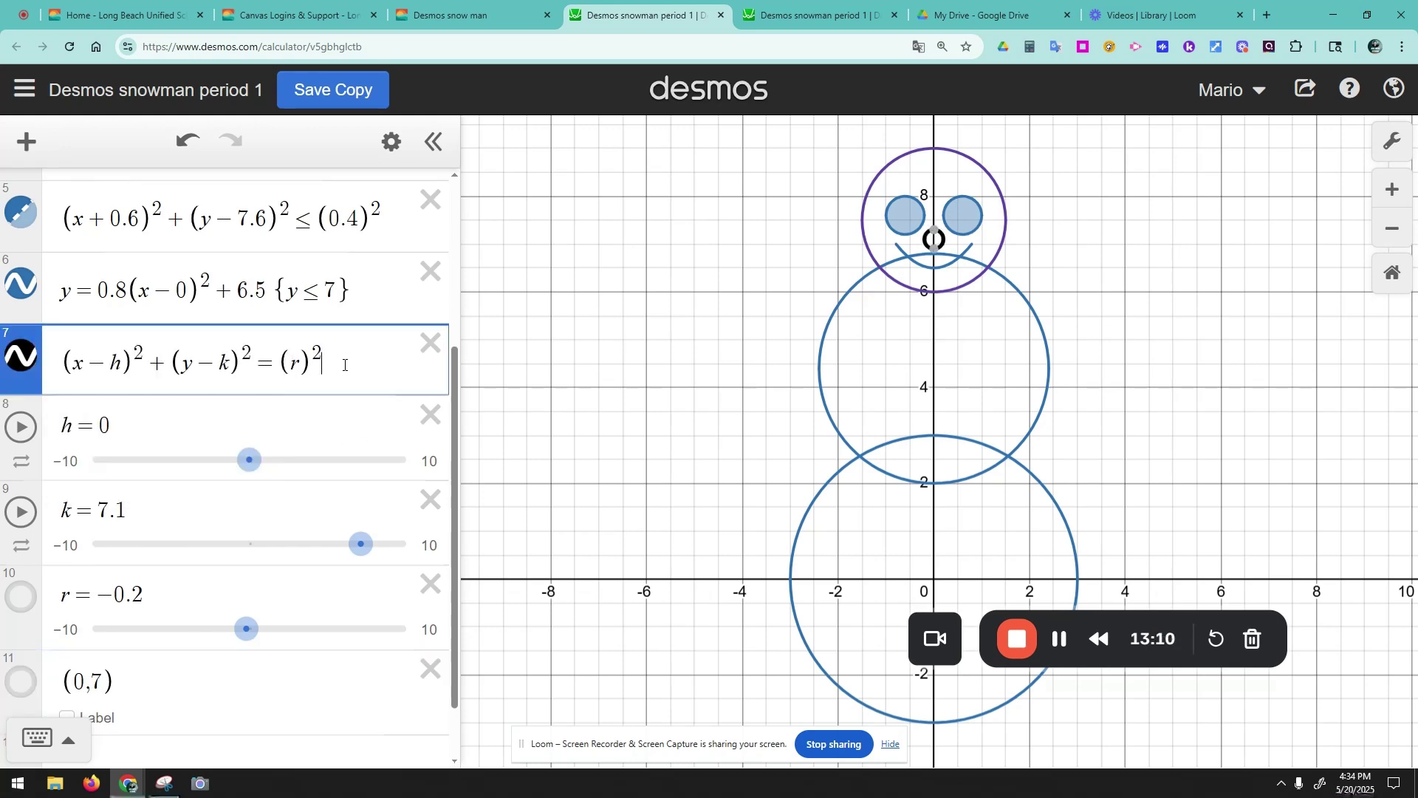
pyautogui.moveTo(283, 362); pyautogui.dragTo(253, 362)
pyautogui.click(37, 737)
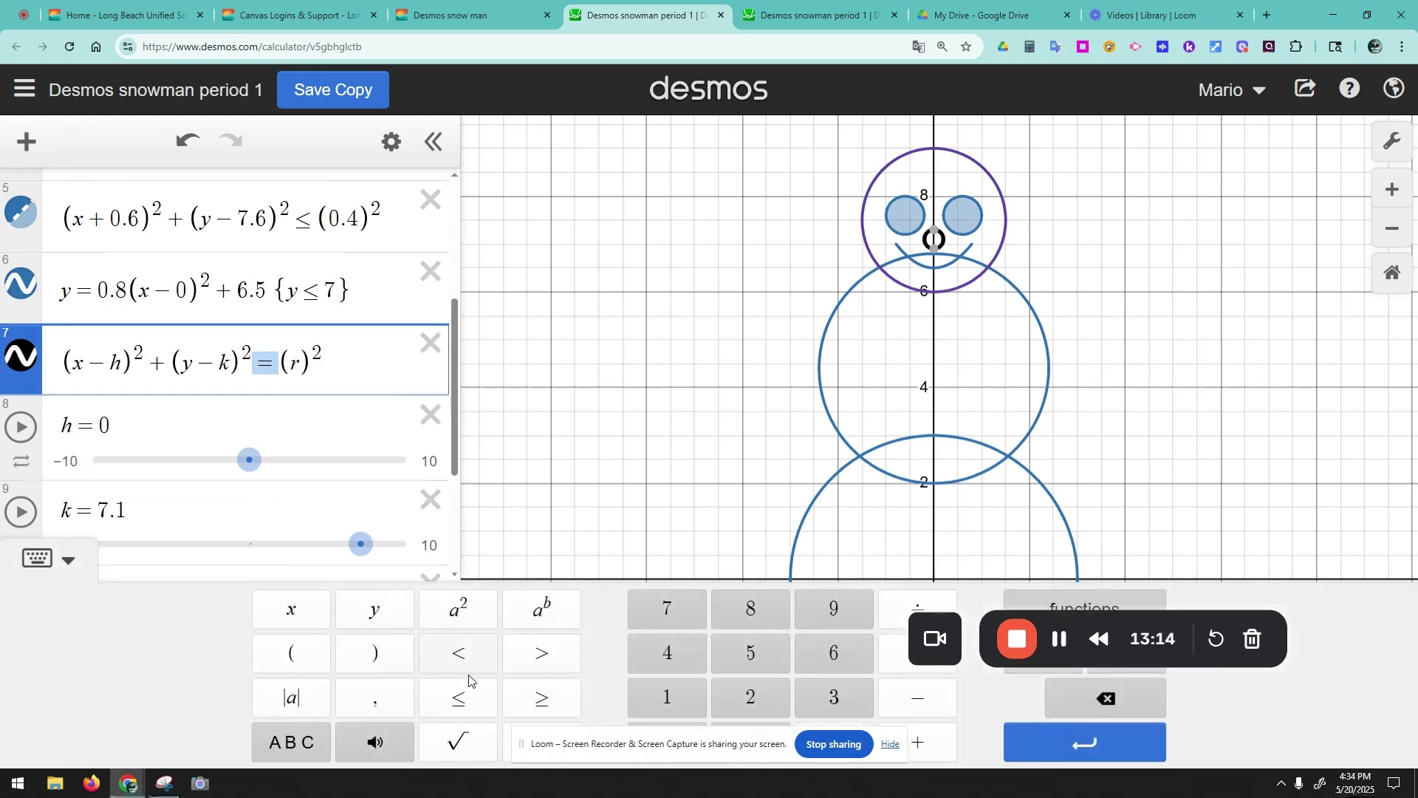
pyautogui.click(459, 698)
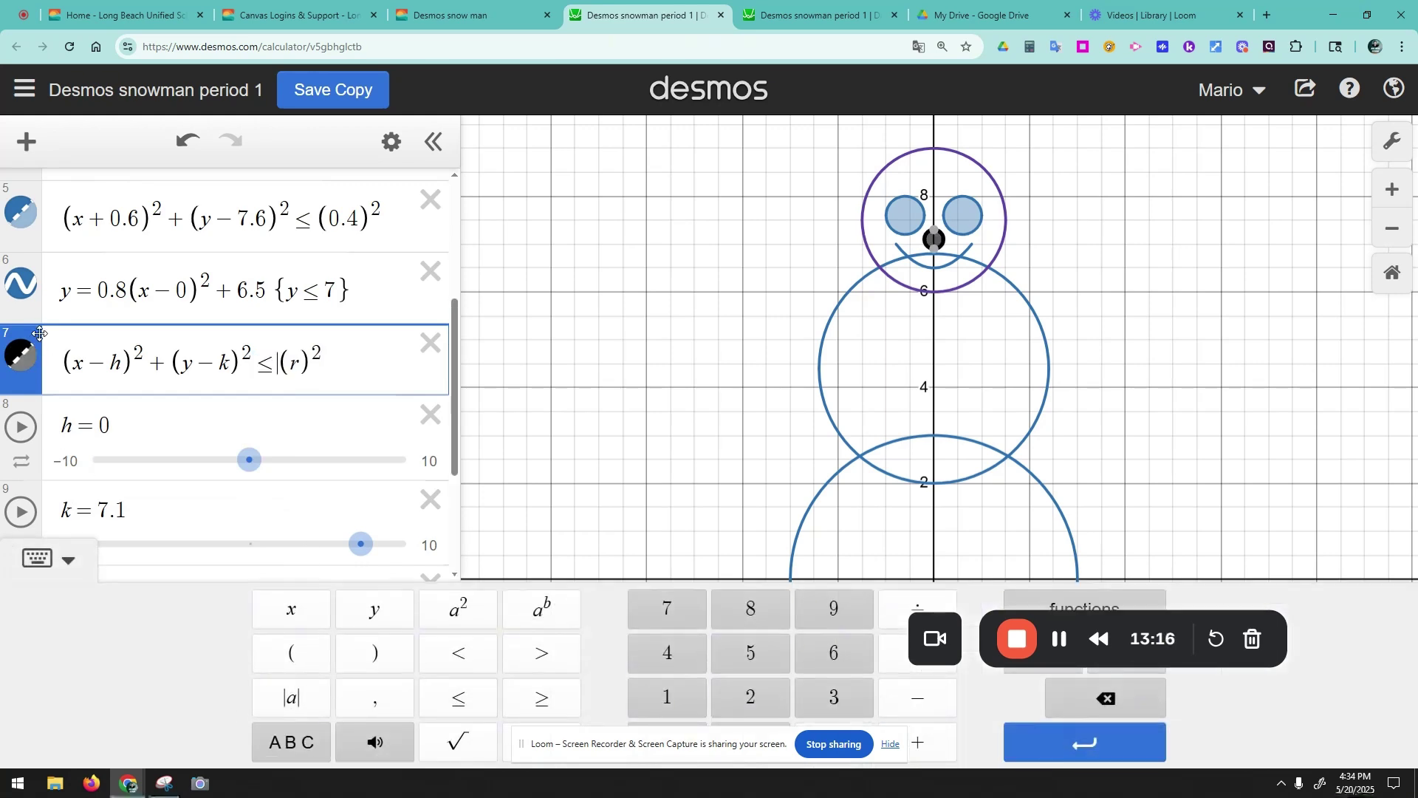
# - Try blue for the shaded nose circle and settle on orange
pyautogui.click(20, 366)
pyautogui.click(113, 477)
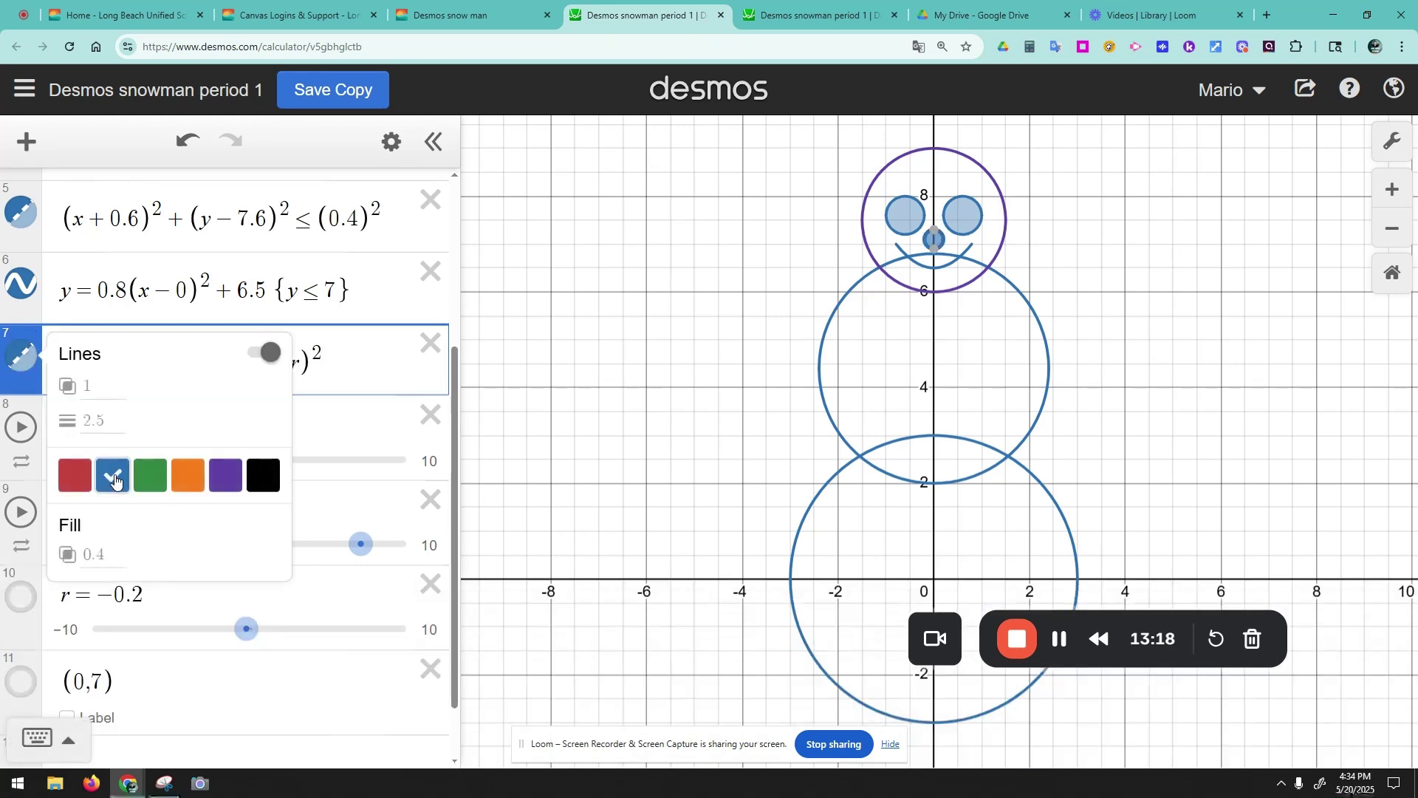
pyautogui.click(193, 482)
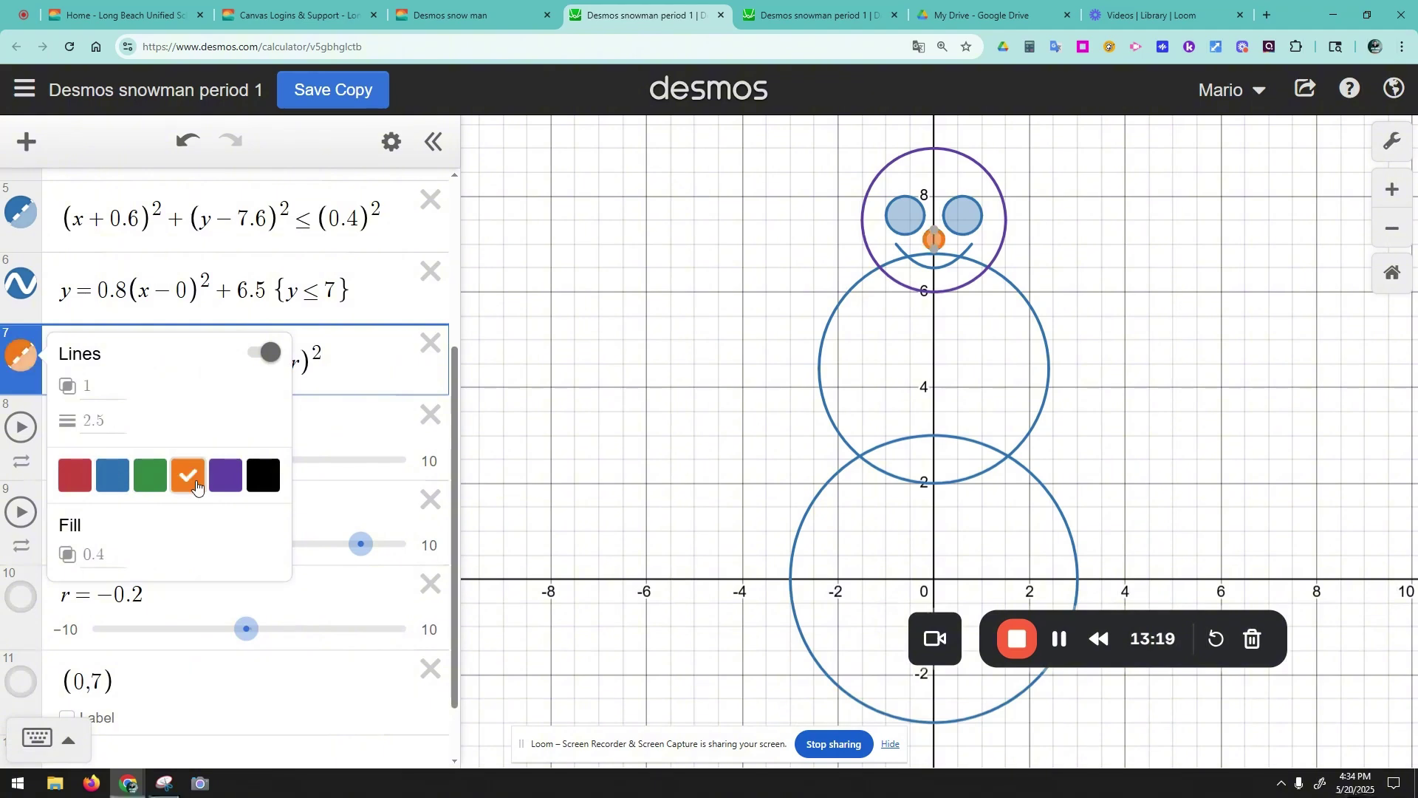
pyautogui.click(665, 338)
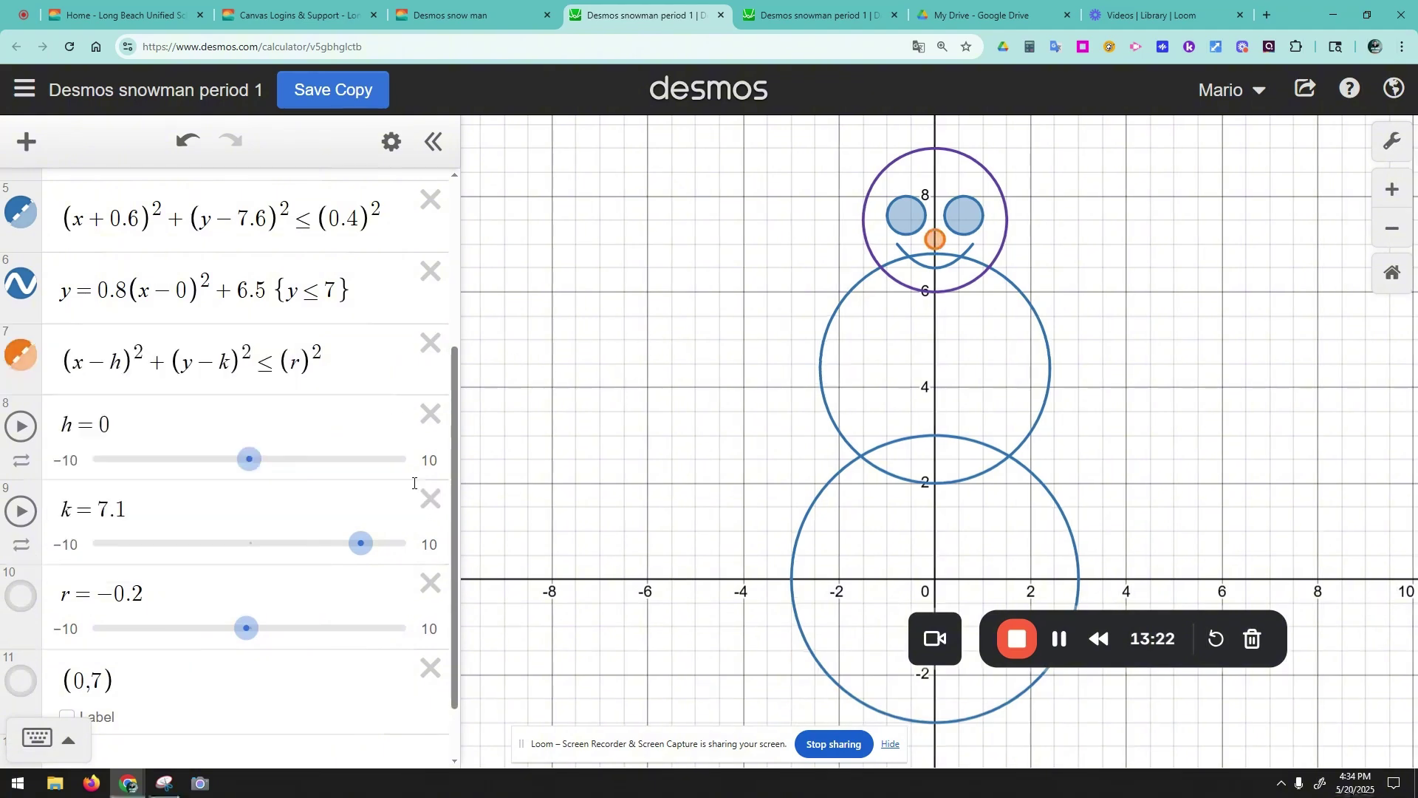
# - Replace h with 0 and k with 7.1 in the nose inequality and delete the h and k sliders
pyautogui.doubleClick(117, 364)
pyautogui.write('0')
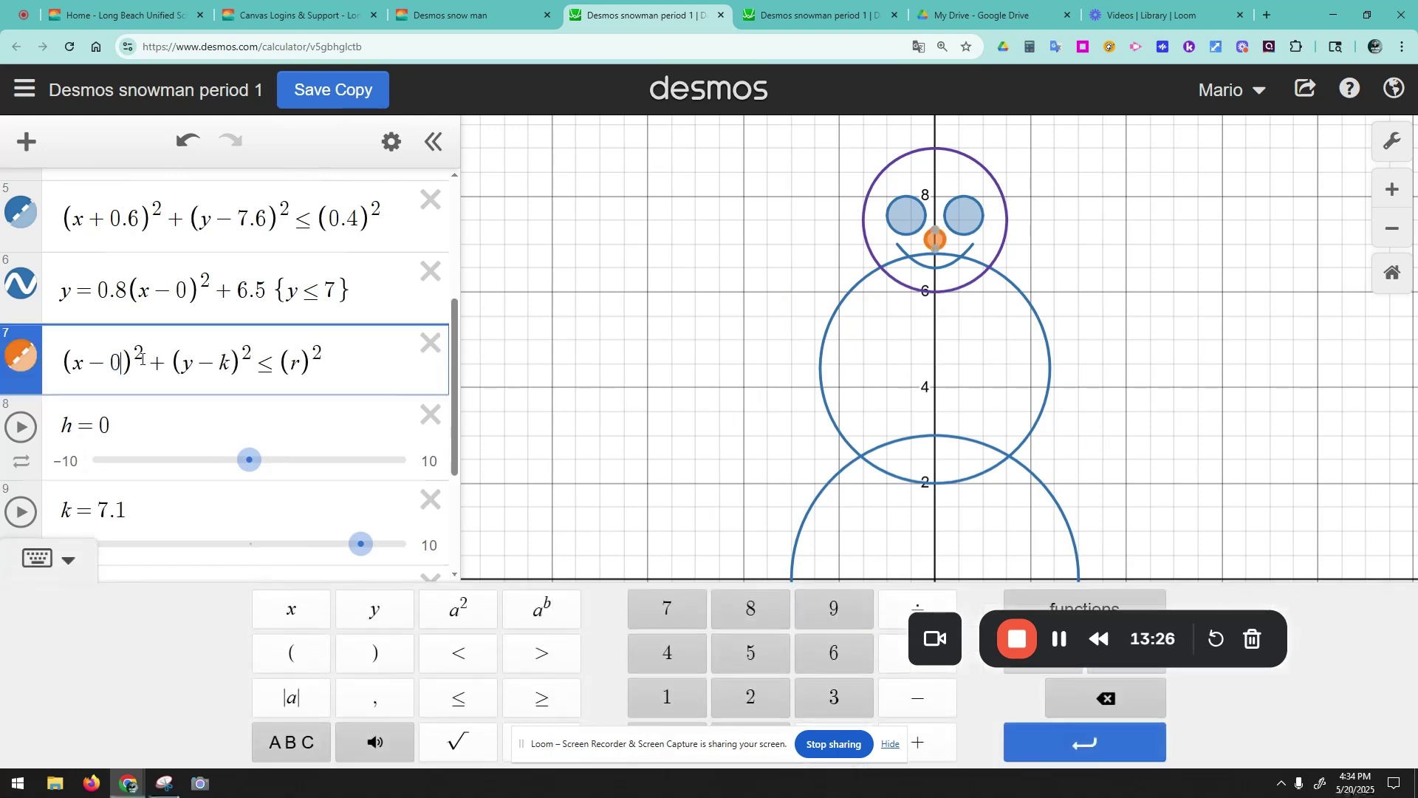
pyautogui.doubleClick(225, 363)
pyautogui.write('7.1')
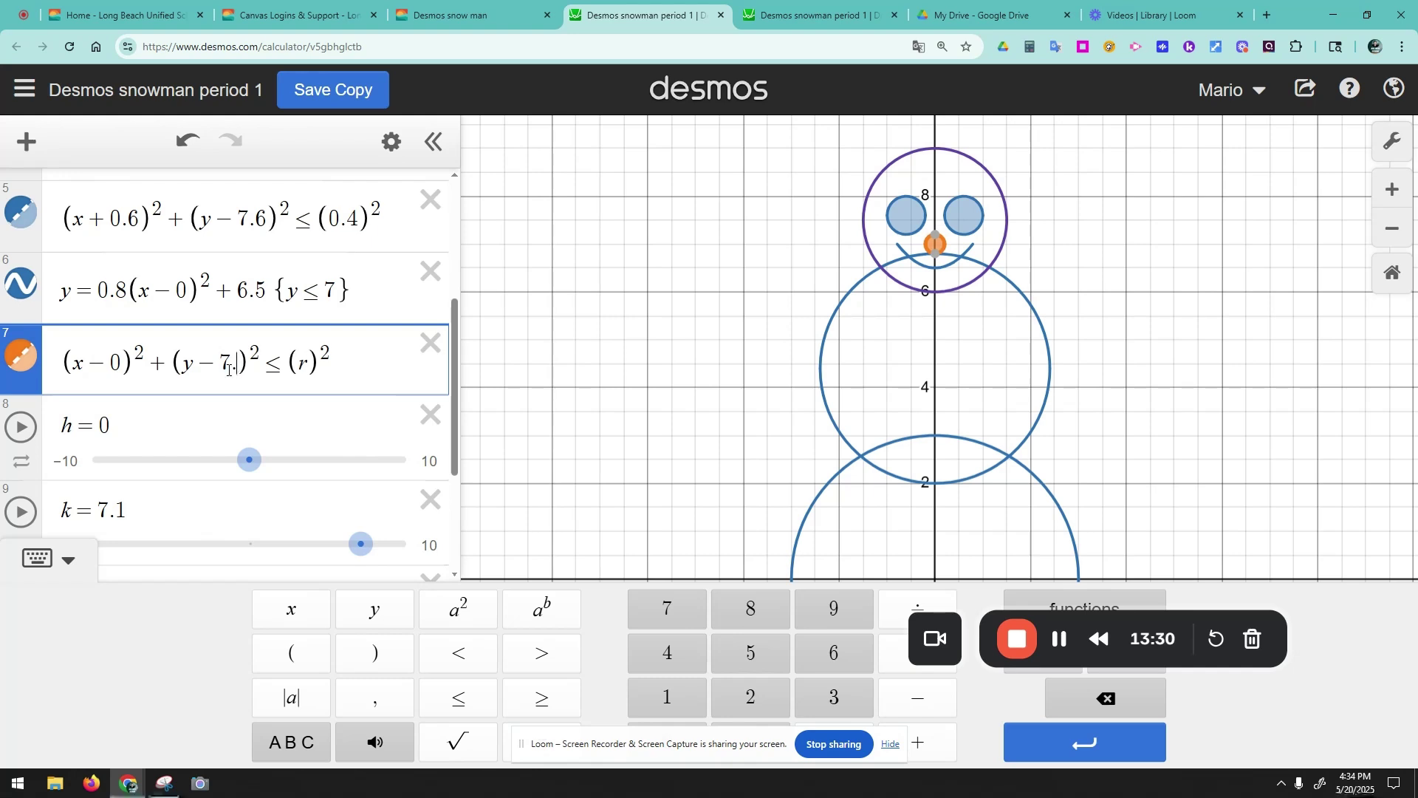
pyautogui.click(430, 415)
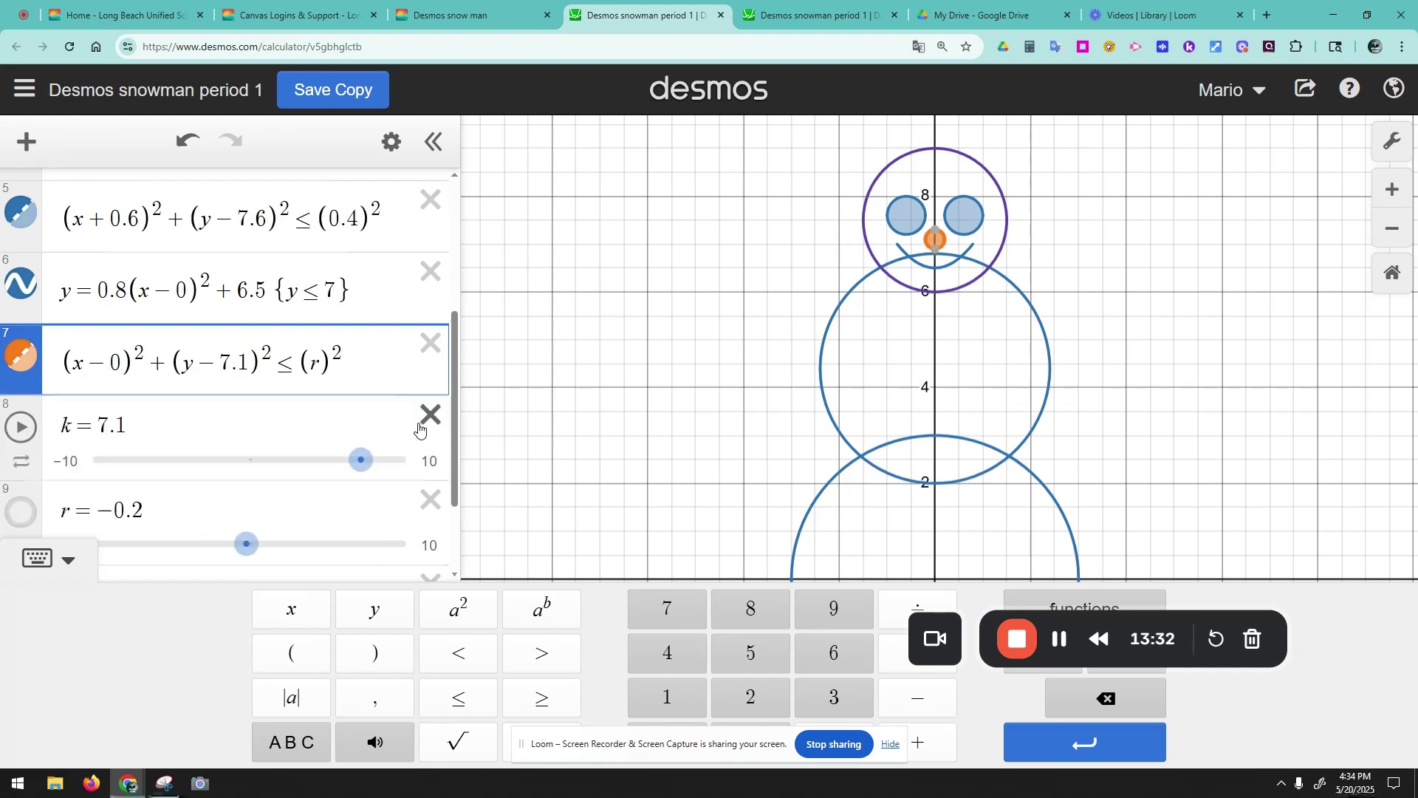
pyautogui.click(430, 415)
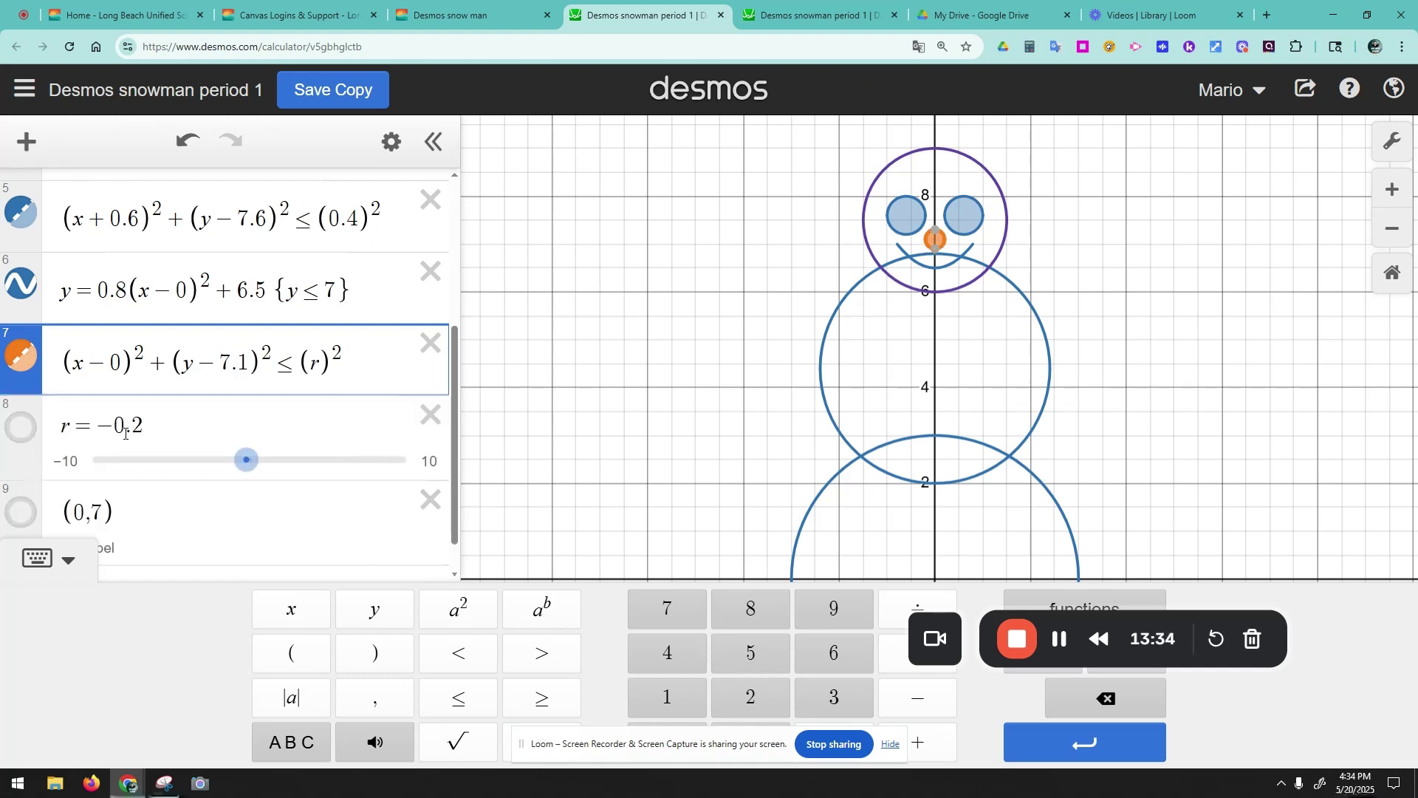
# - Replace r with 0.2 in the nose inequality and delete the r slider and the hidden point (0,7)
pyautogui.doubleClick(315, 362)
pyautogui.write('0.2')
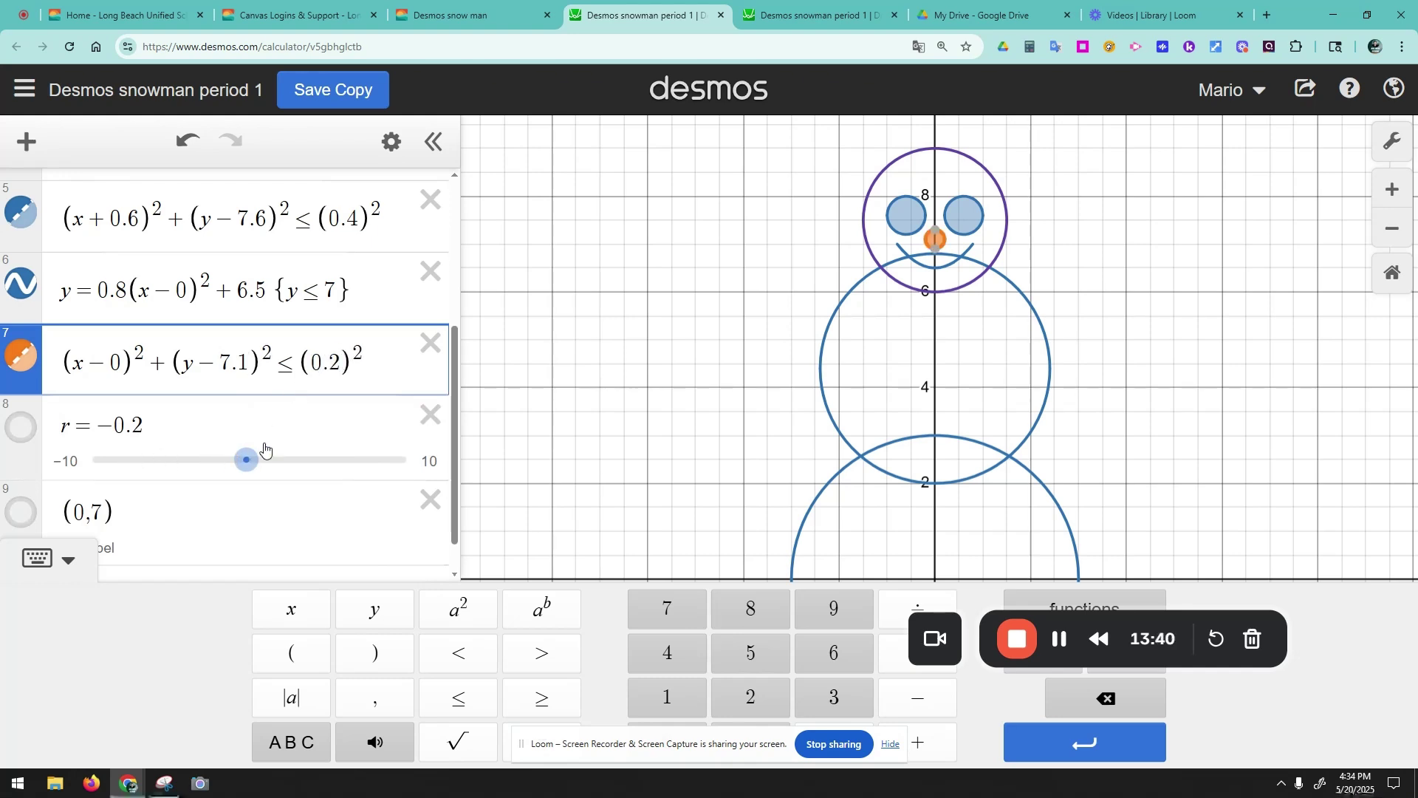
pyautogui.click(428, 414)
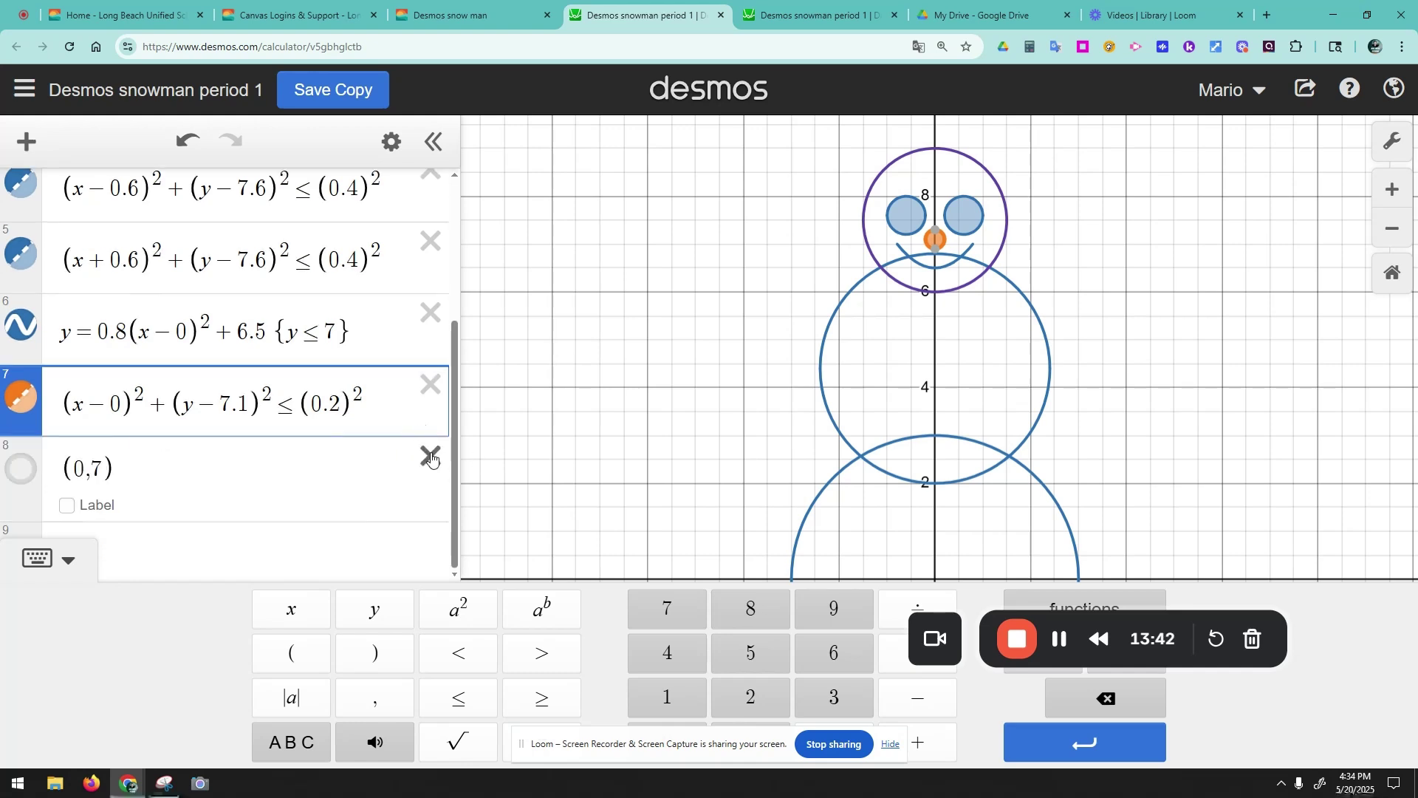
pyautogui.click(428, 455)
pyautogui.click(648, 357)
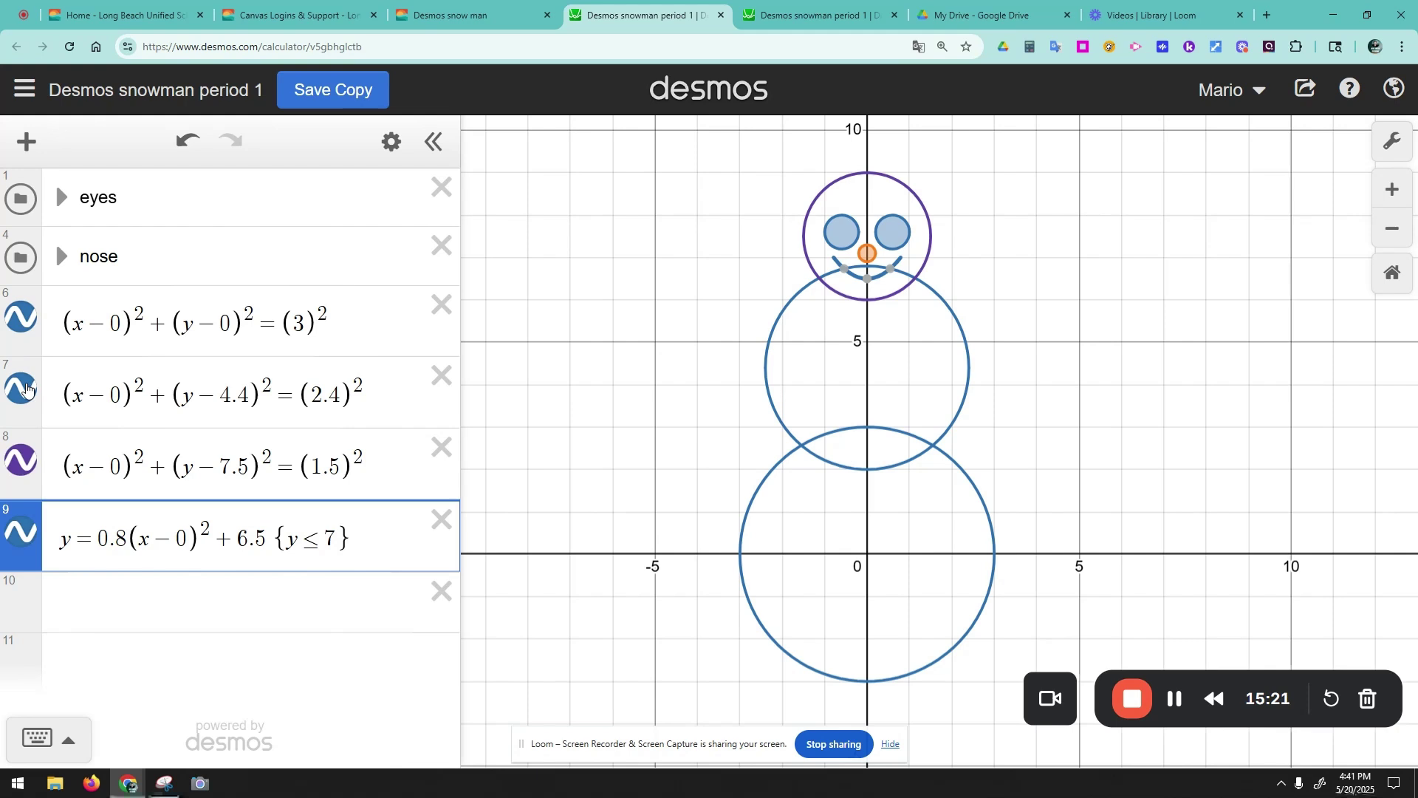
# - Restrict the middle body circle of radius 2.4 to {y ≤ 6.5} to remove its arc inside the head
pyautogui.click(25, 396)
pyautogui.click(25, 396)
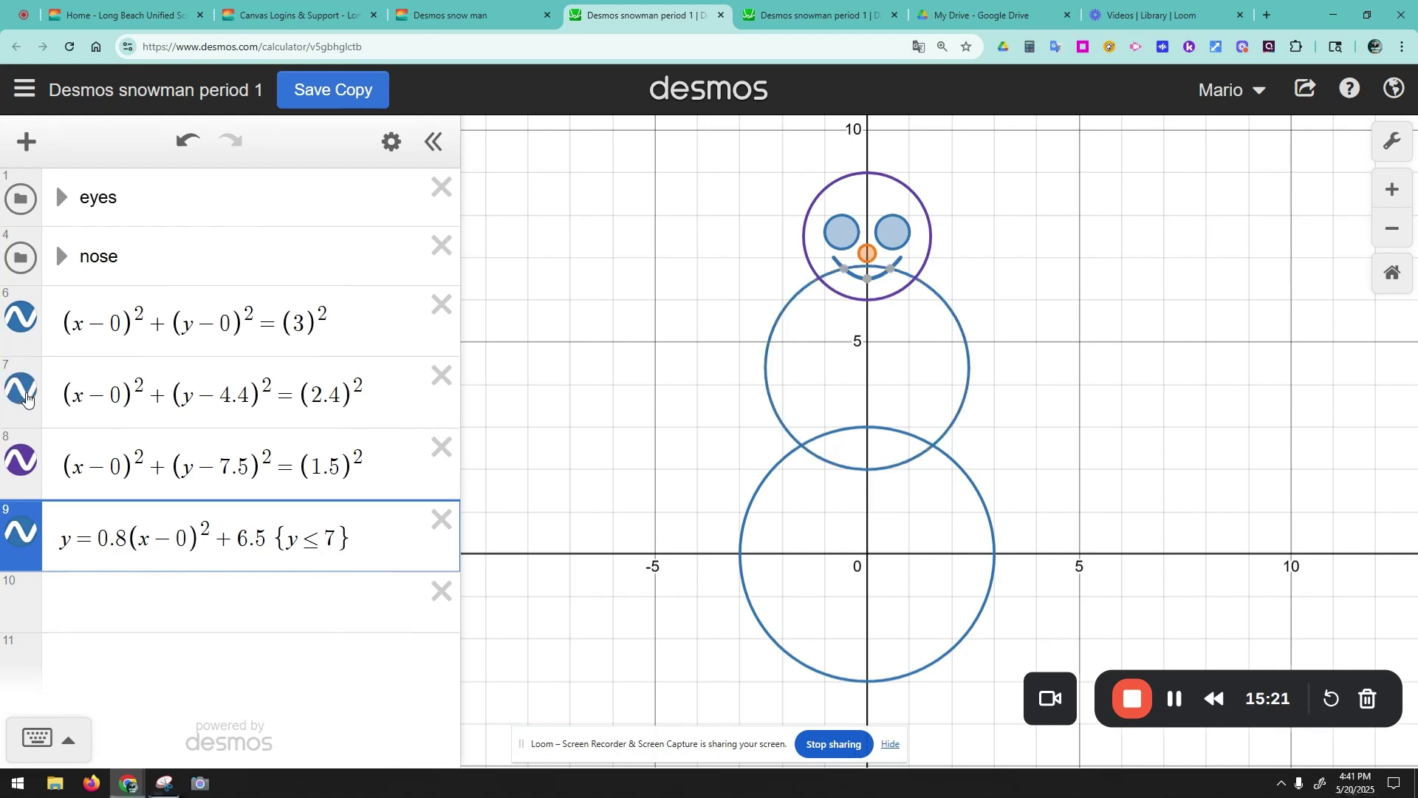
pyautogui.click(379, 395)
pyautogui.write('{y<=6.5}')
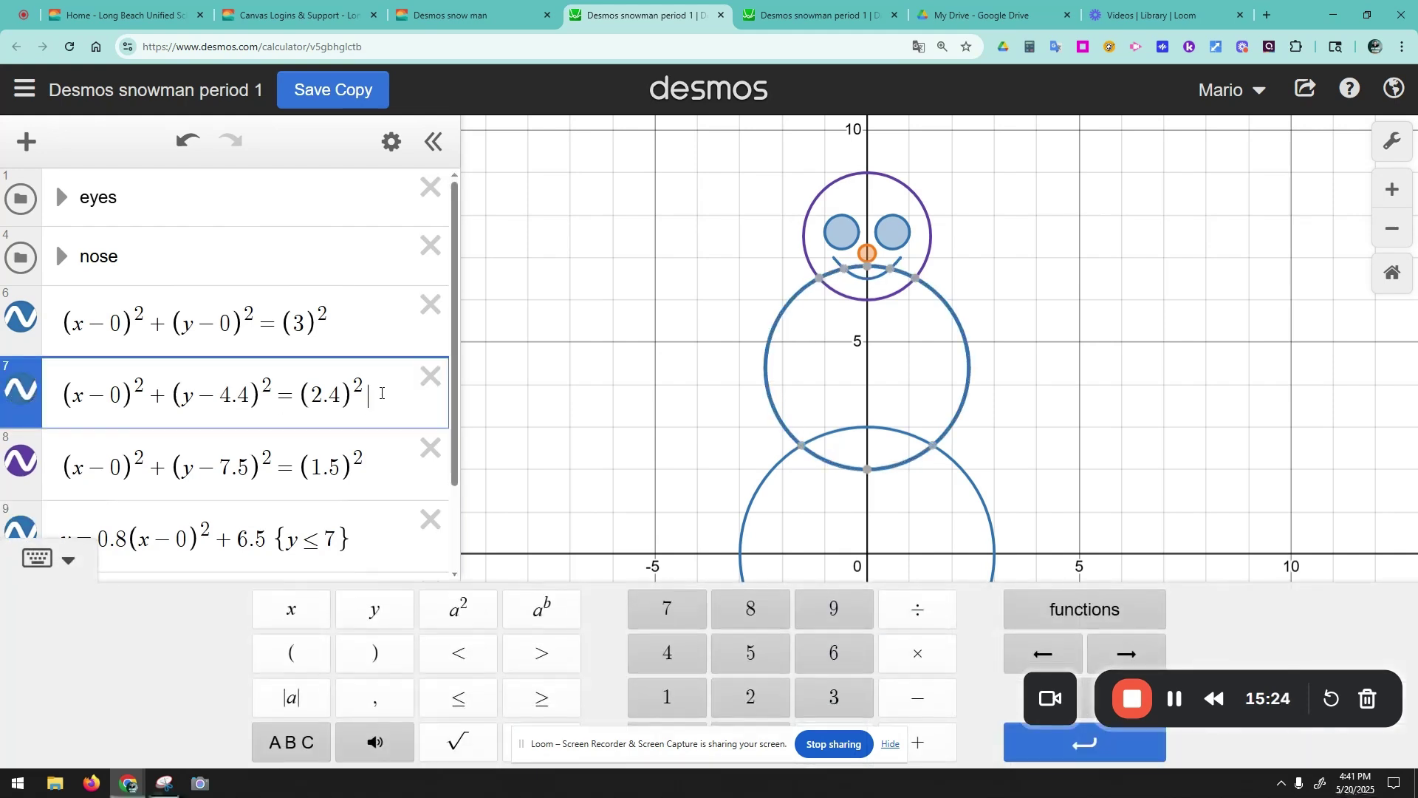
pyautogui.moveTo(341, 404); pyautogui.dragTo(353, 403)
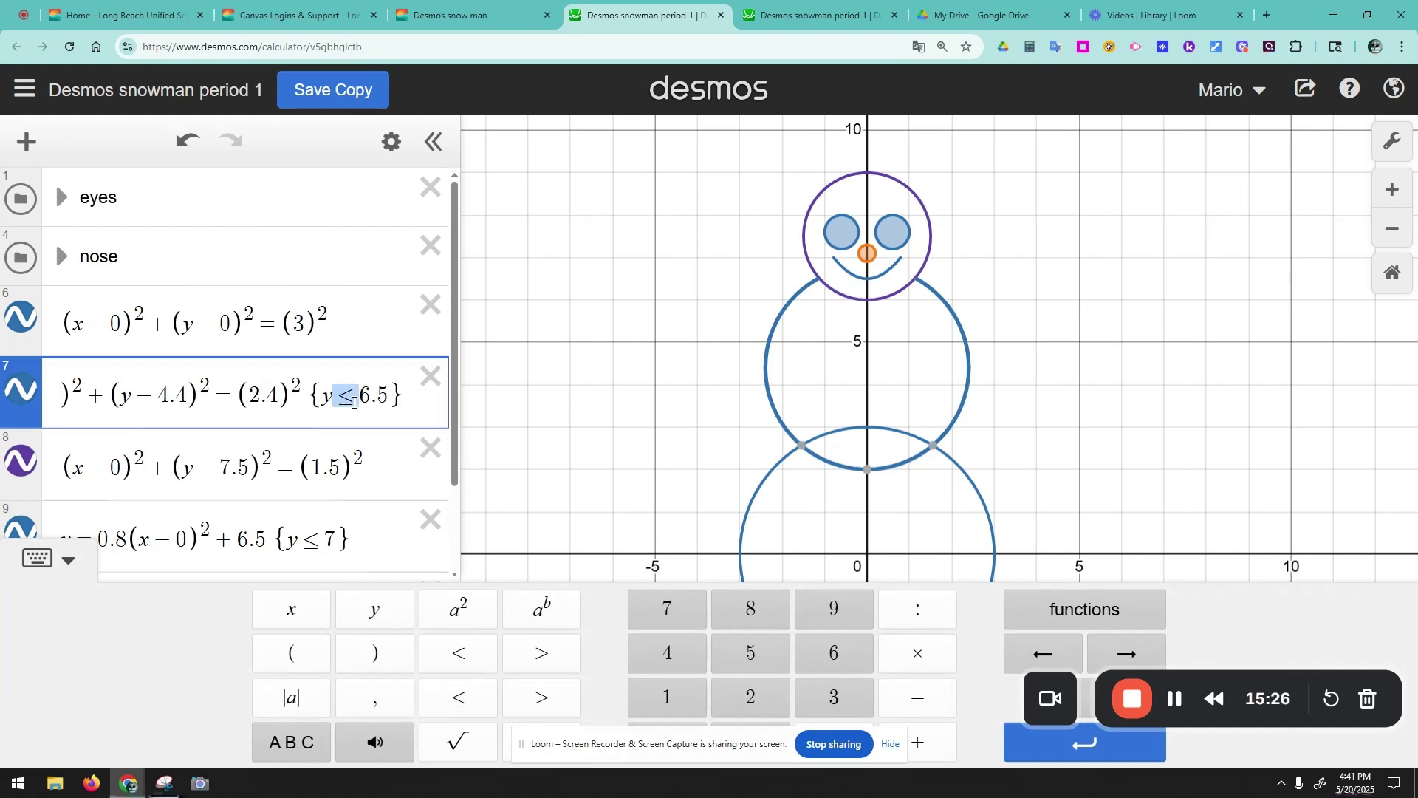
# - Toggle the middle circle's visibility, delete its y-restriction for comparison and undo the deletion
pyautogui.click(31, 396)
pyautogui.click(31, 397)
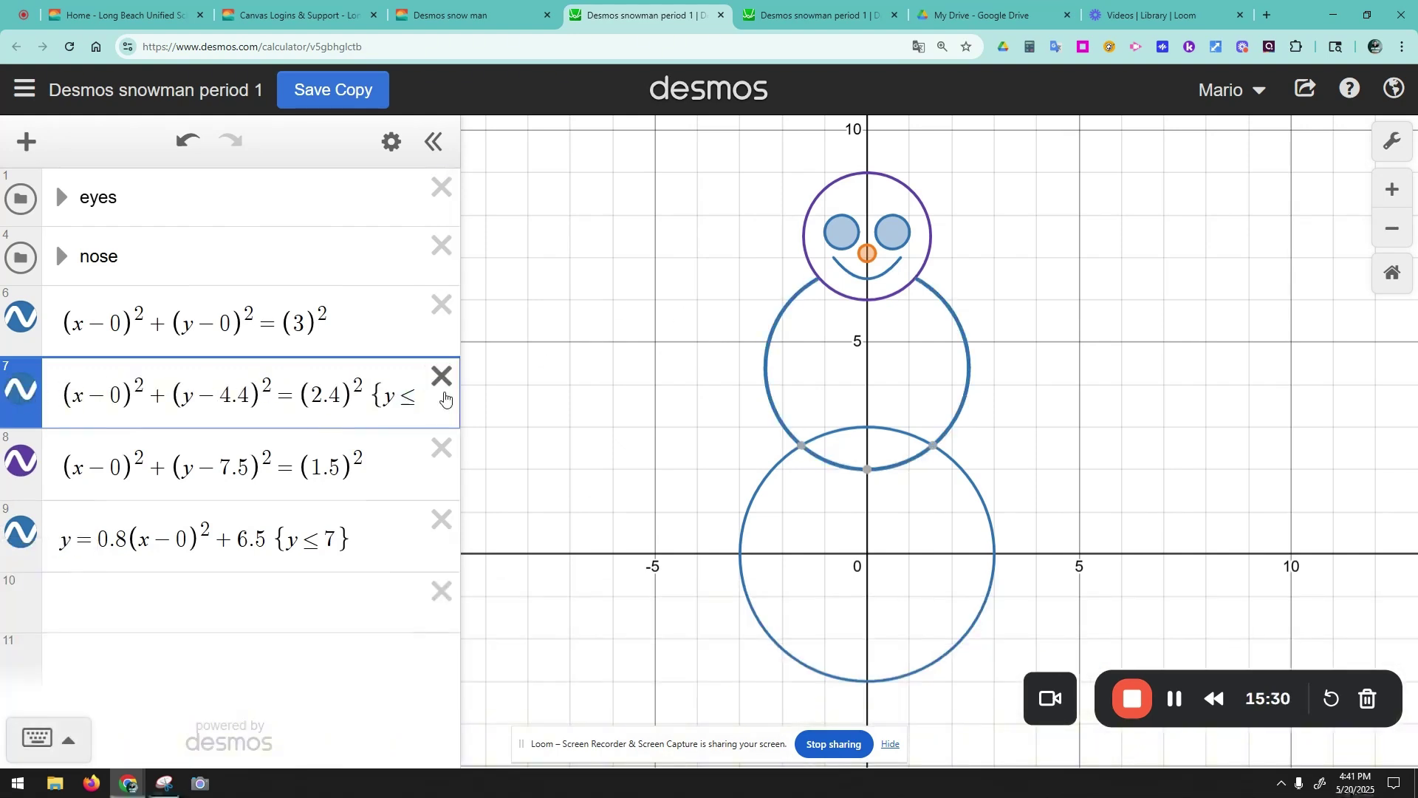
pyautogui.moveTo(373, 396)
pyautogui.mouseDown()
pyautogui.moveTo(405, 396)
pyautogui.moveTo(382, 401)
pyautogui.mouseUp()
pyautogui.press('BackSpace')
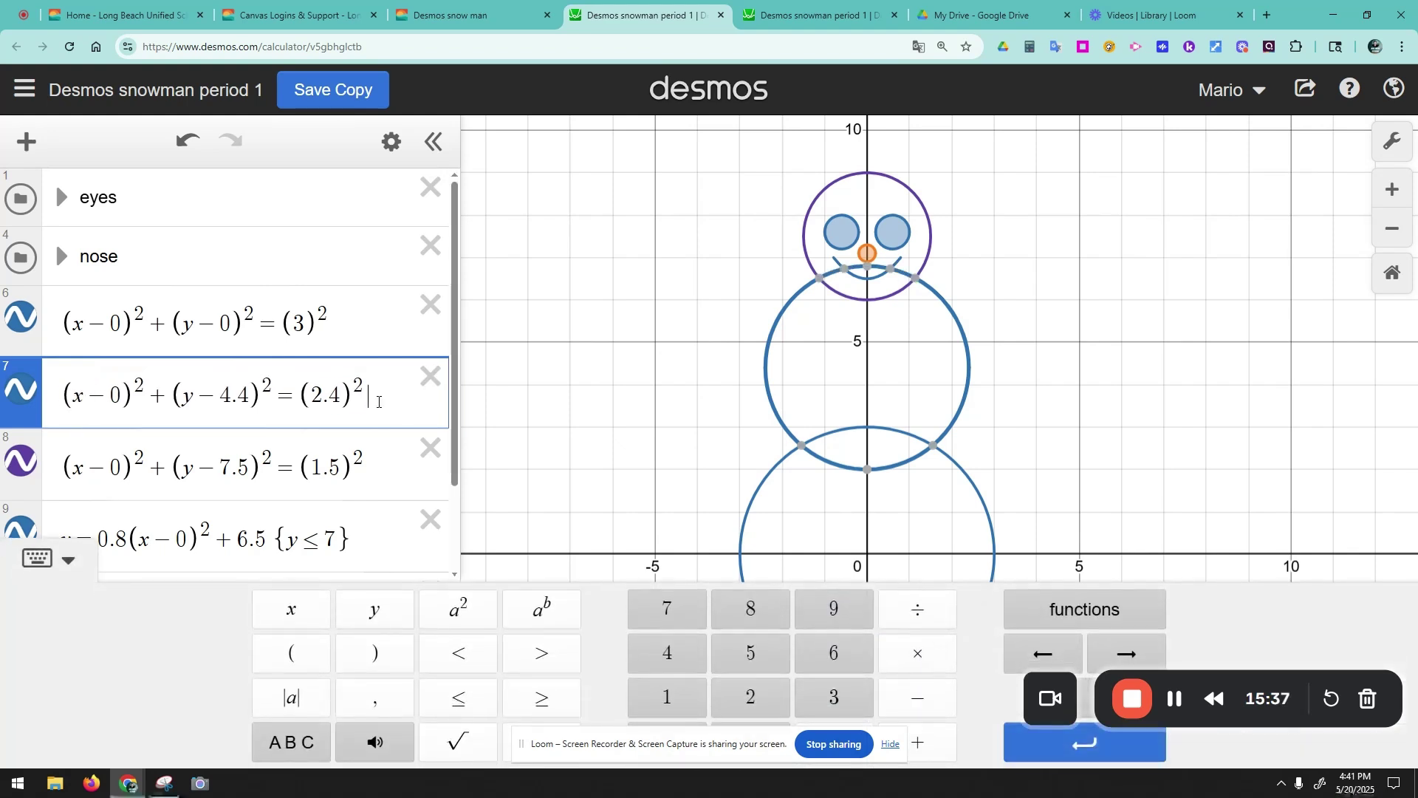
pyautogui.hotkey('ctrl', 'z')
pyautogui.click(1140, 309)
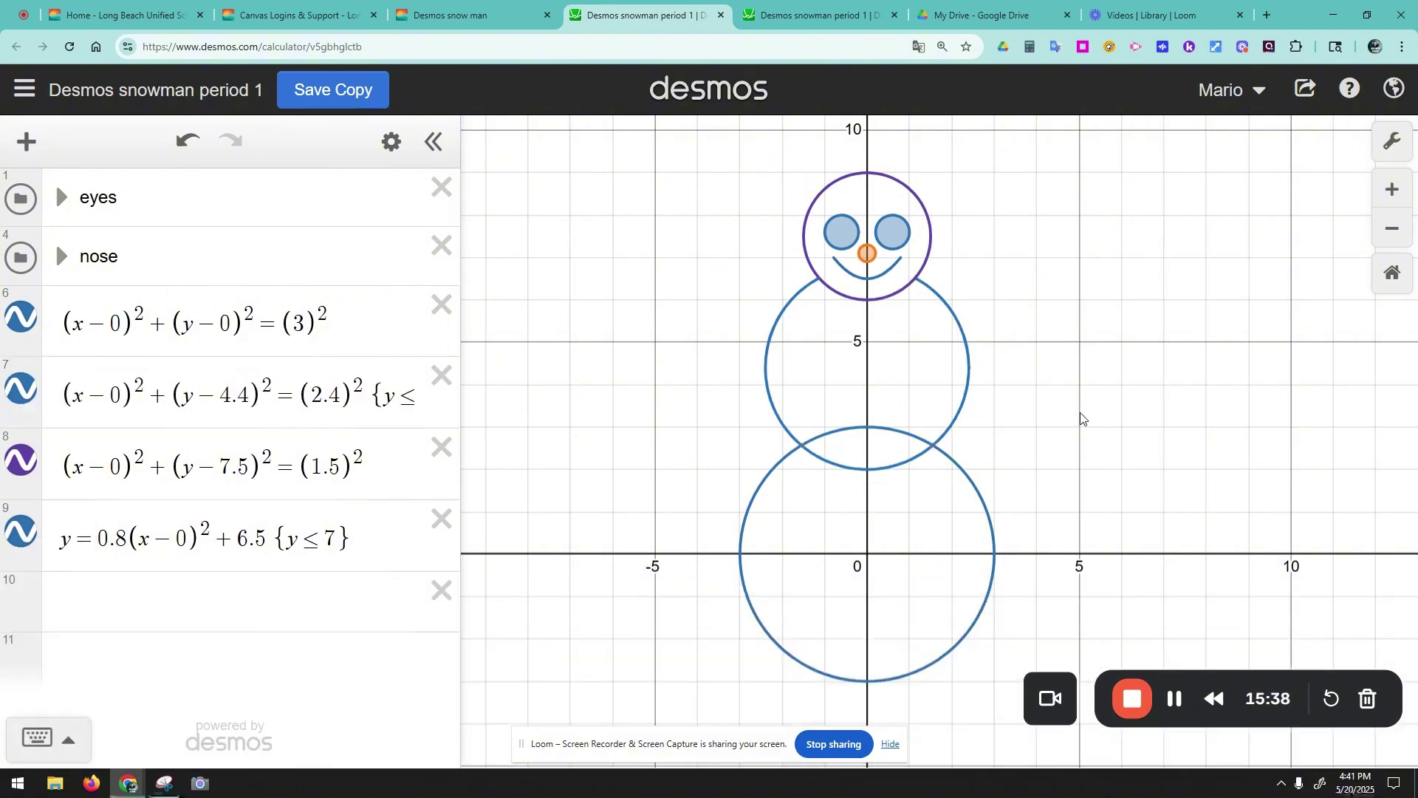
# - Hide the expression list and examine the whole snowman on the widened graph
pyautogui.moveTo(1080, 412); pyautogui.dragTo(1078, 395)
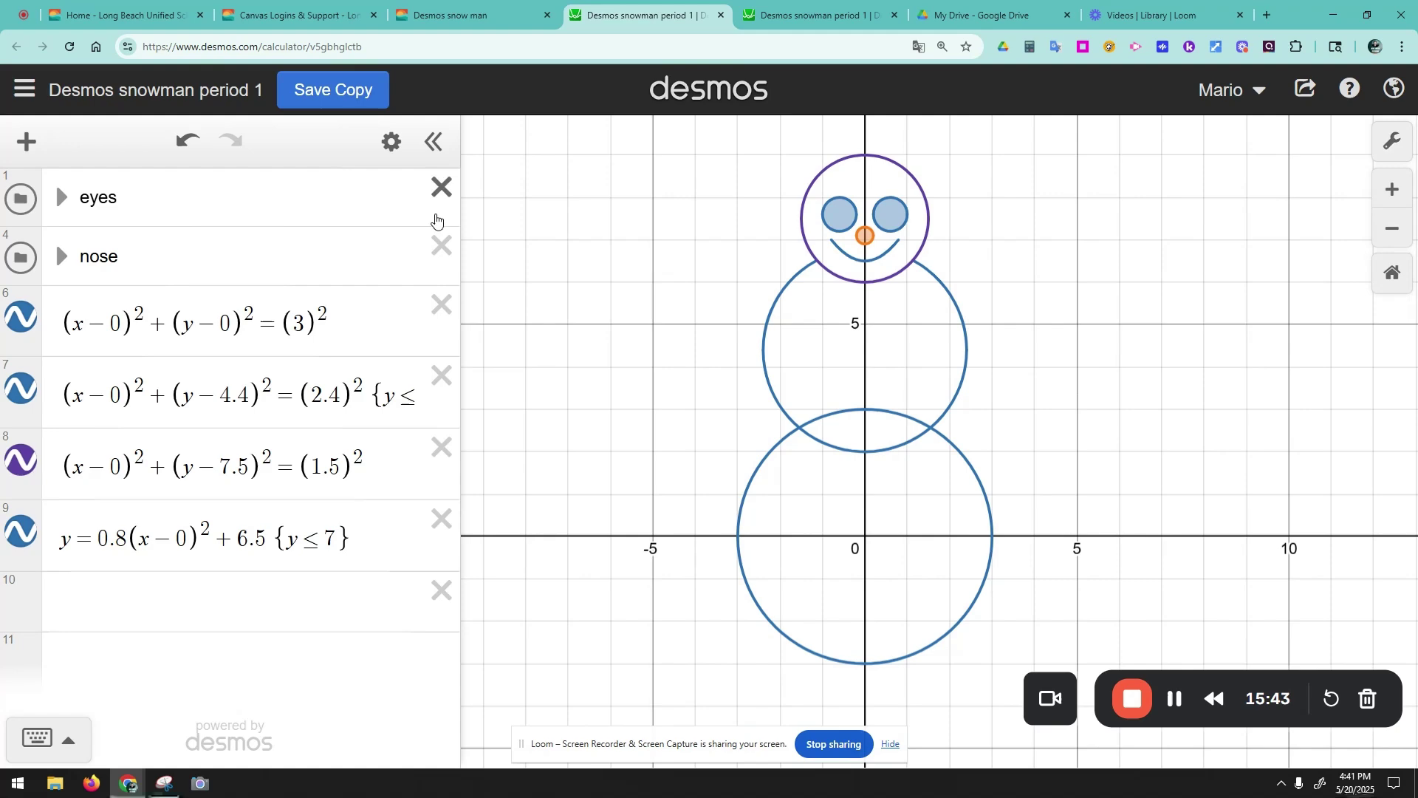
pyautogui.click(433, 142)
pyautogui.scroll(-3, 929, 297)
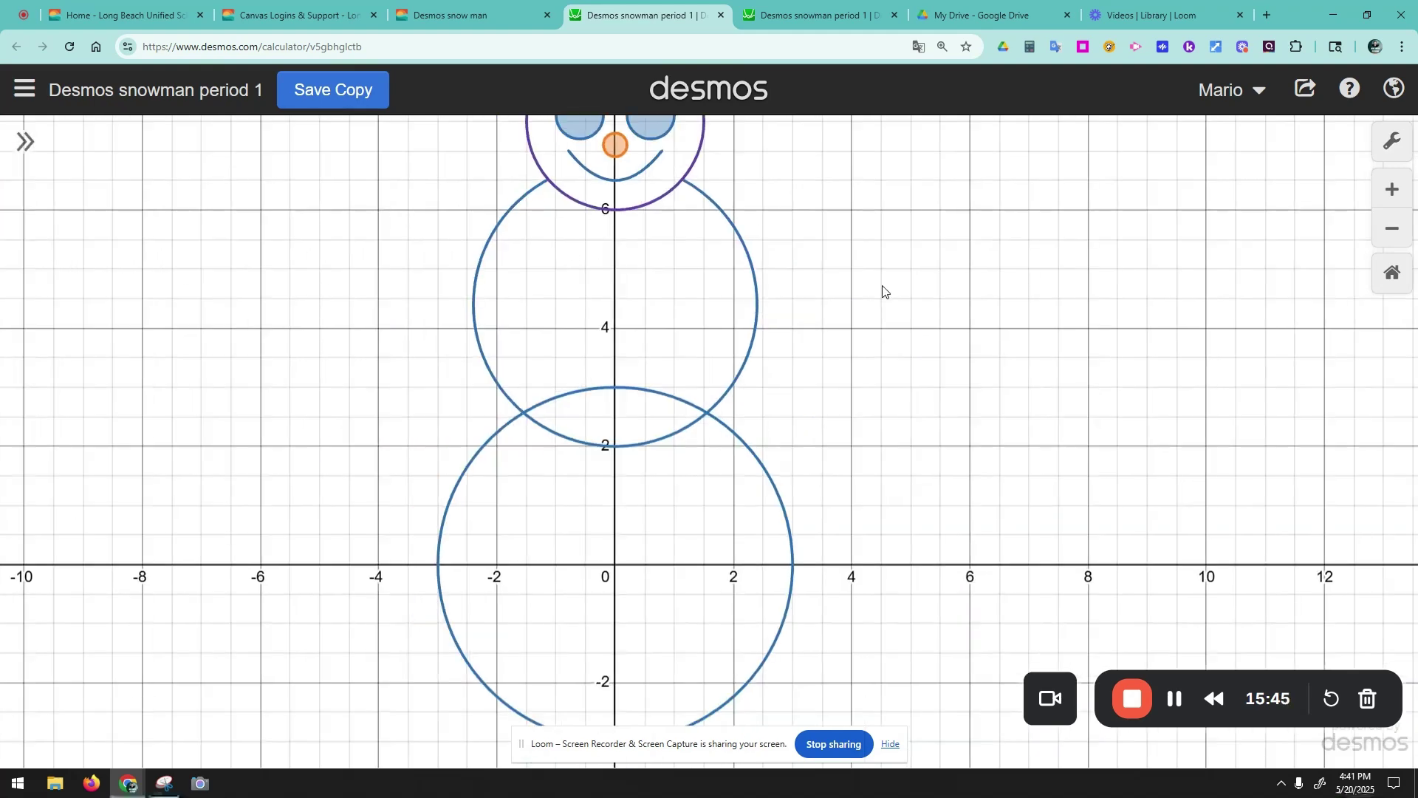
pyautogui.scroll(2, 897, 285)
pyautogui.scroll(1, 928, 317)
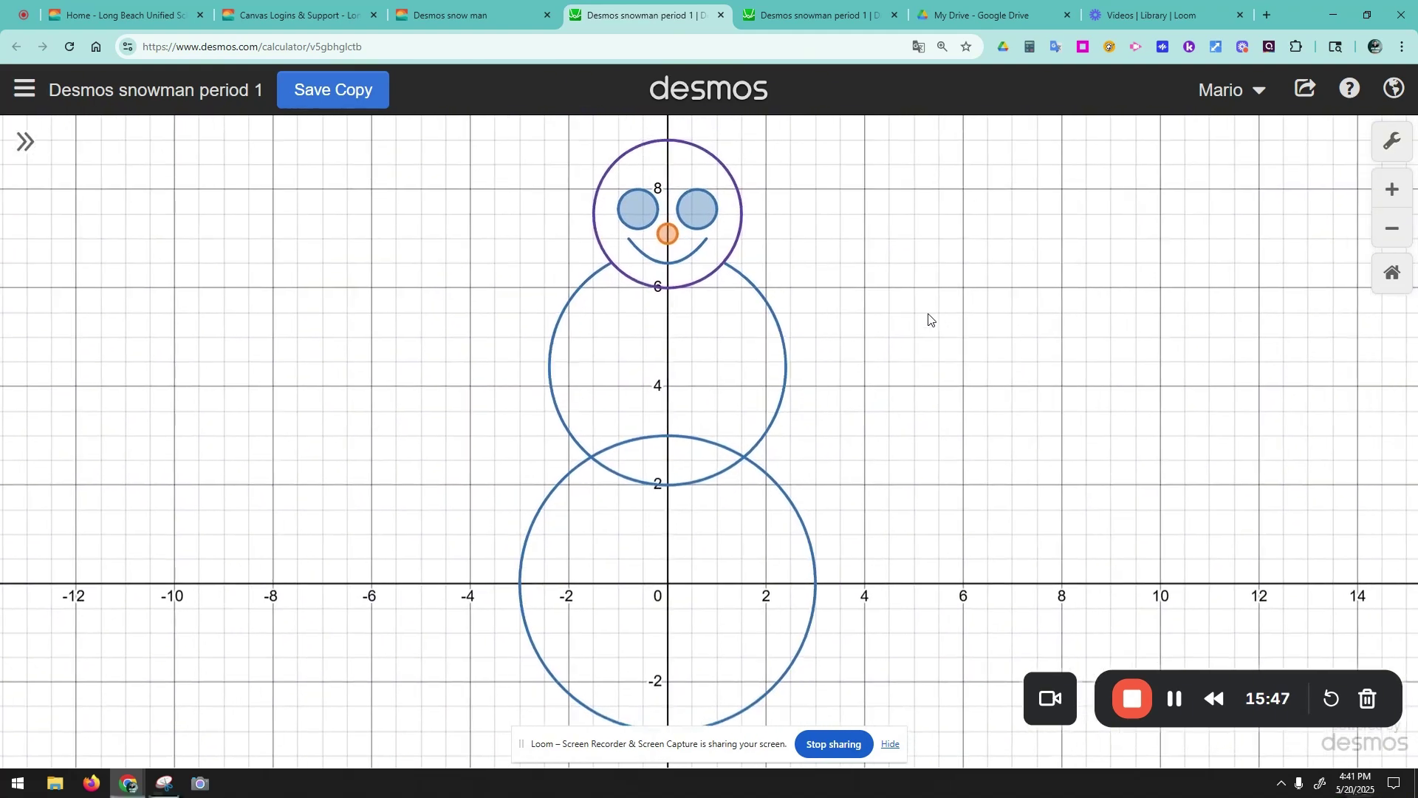
pyautogui.scroll(-1, 928, 310)
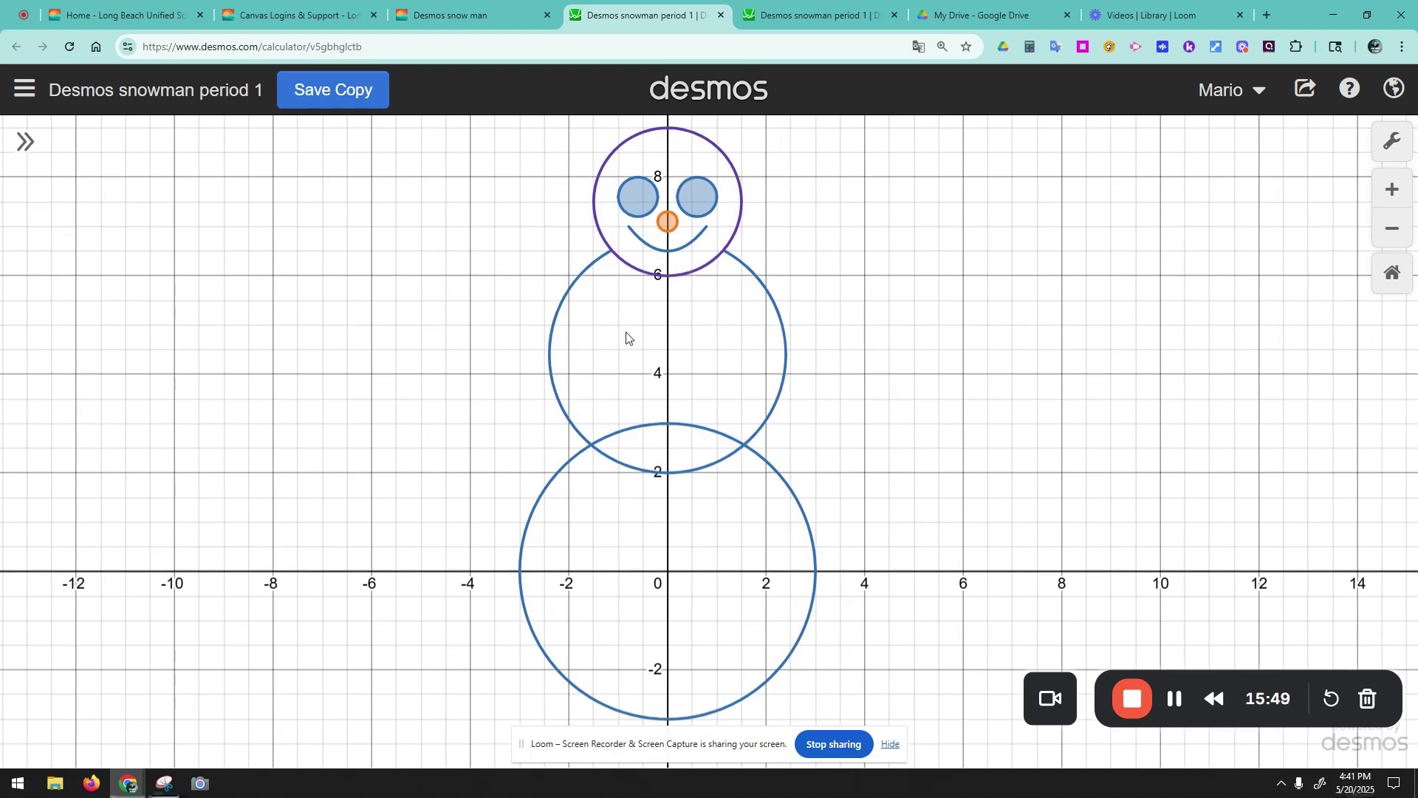
# - Turn off the grid, the x-axis and the y-axis so only the snowman's curves are drawn
pyautogui.click(1396, 143)
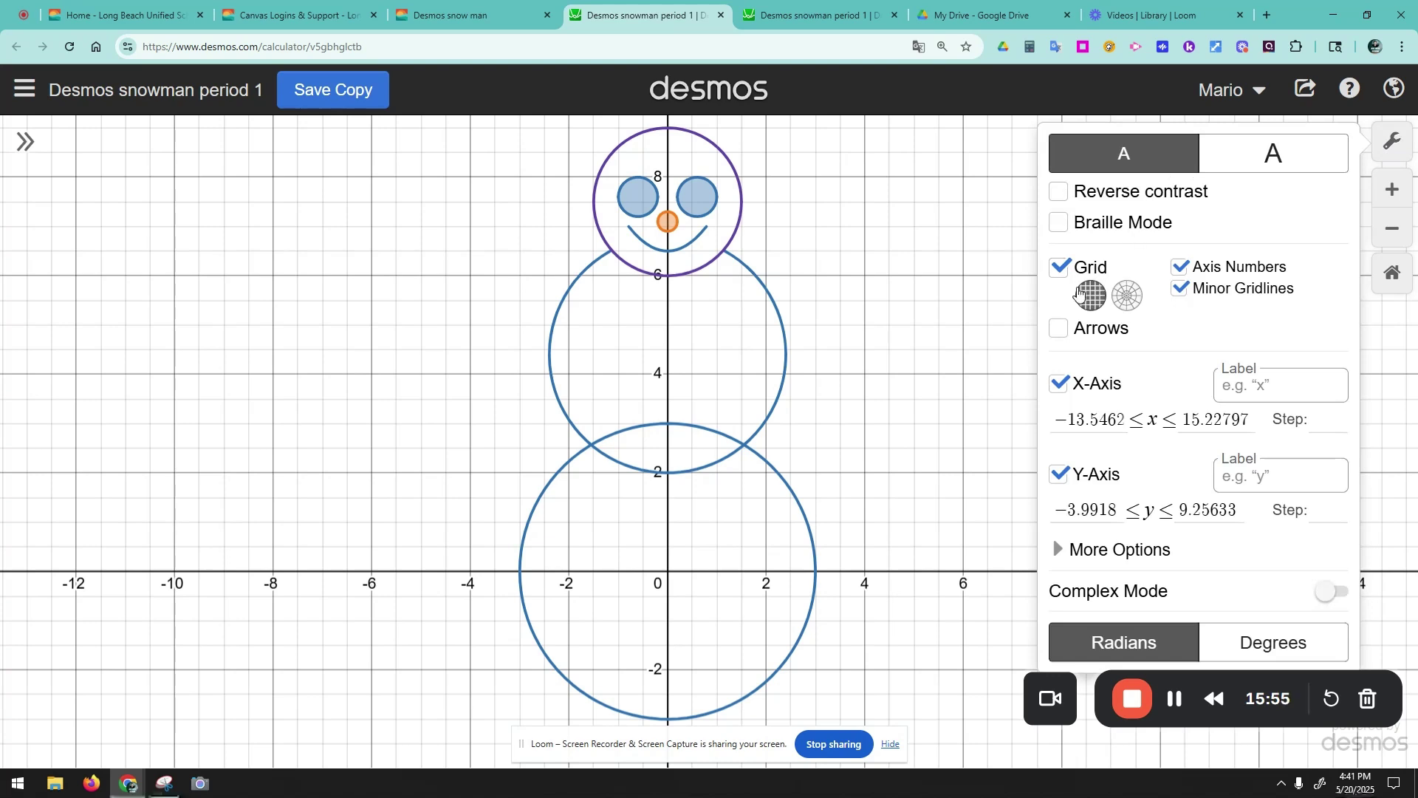
pyautogui.click(1060, 269)
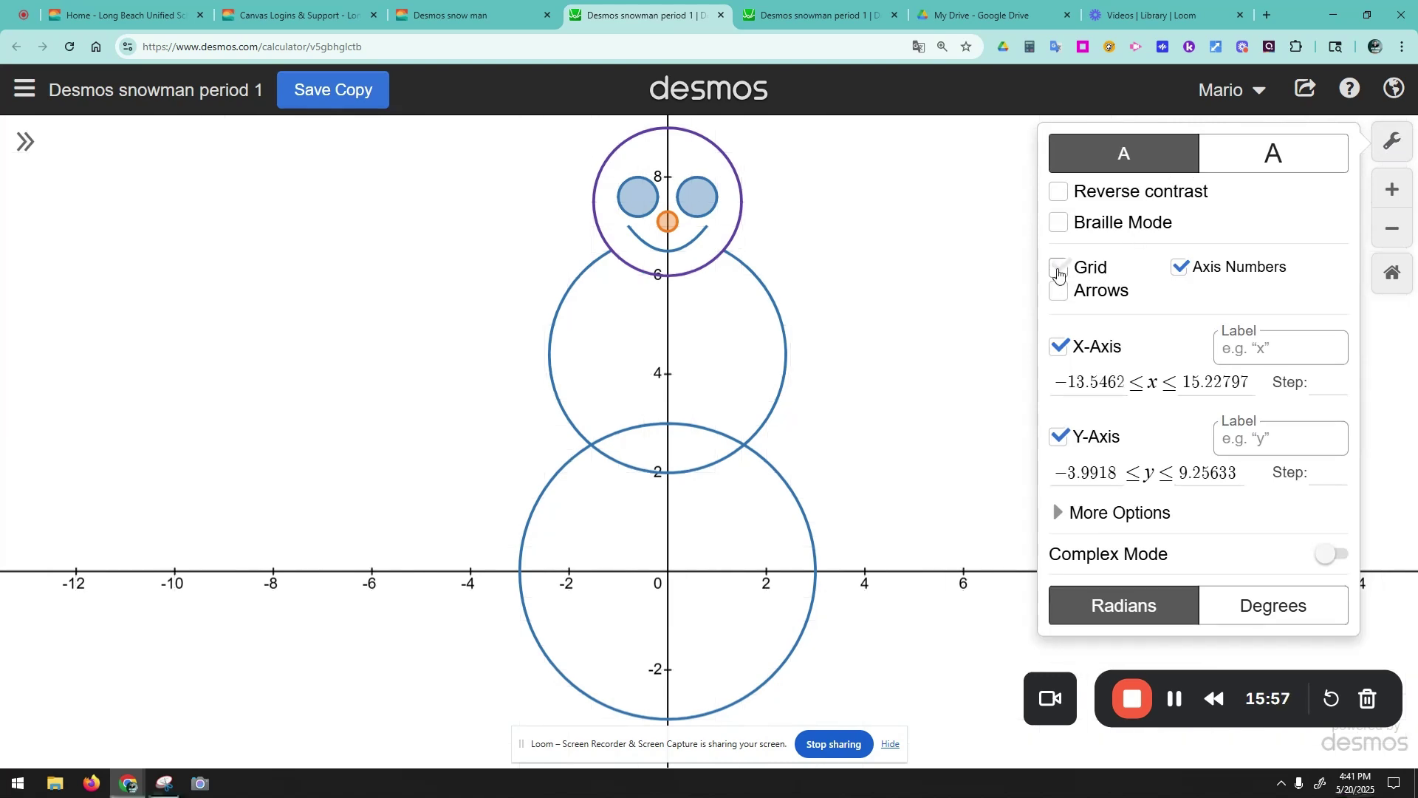
pyautogui.click(1059, 346)
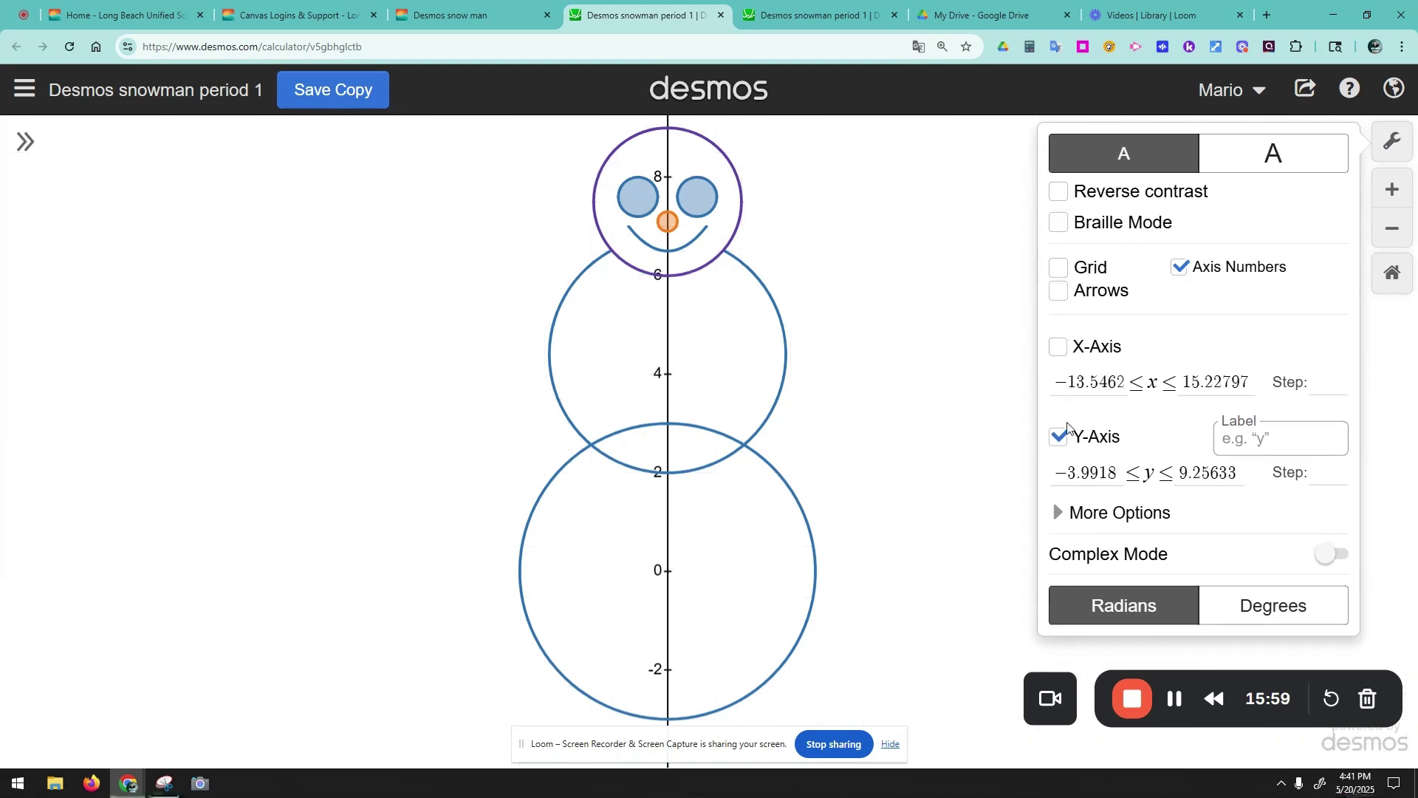
pyautogui.click(1059, 437)
pyautogui.click(931, 311)
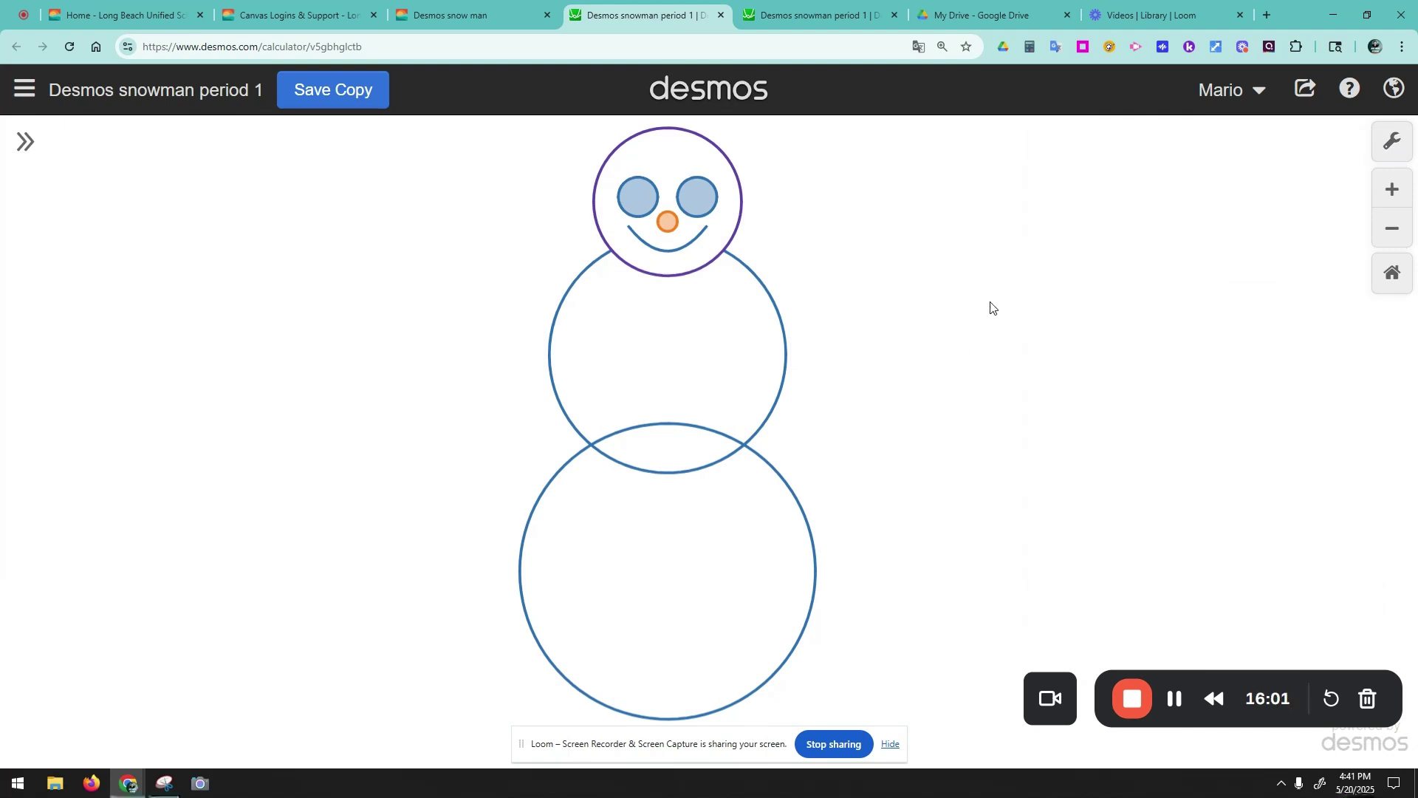
# - Check the full snowman on the plain background and bring back the expression list
pyautogui.scroll(-3, 990, 308)
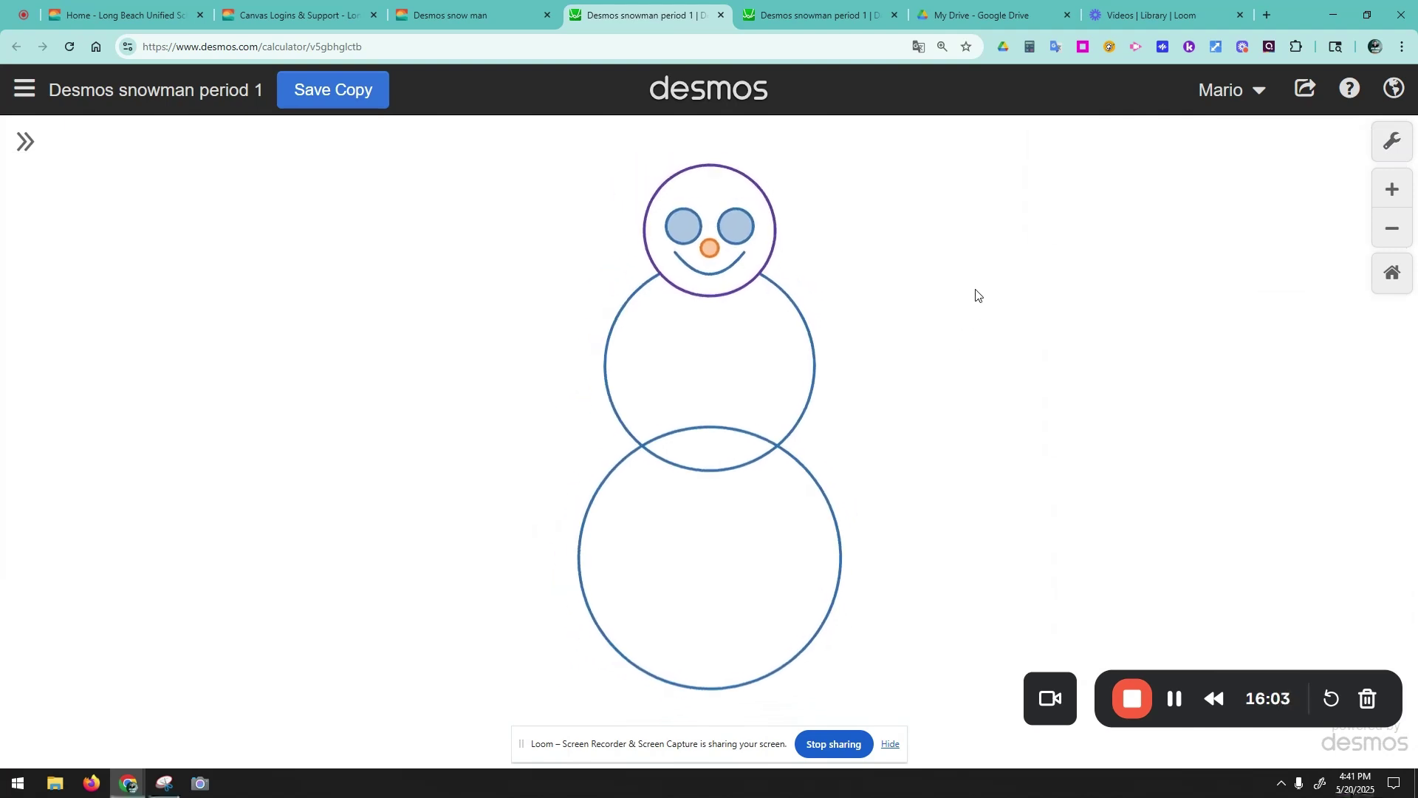
pyautogui.moveTo(978, 296); pyautogui.dragTo(993, 297)
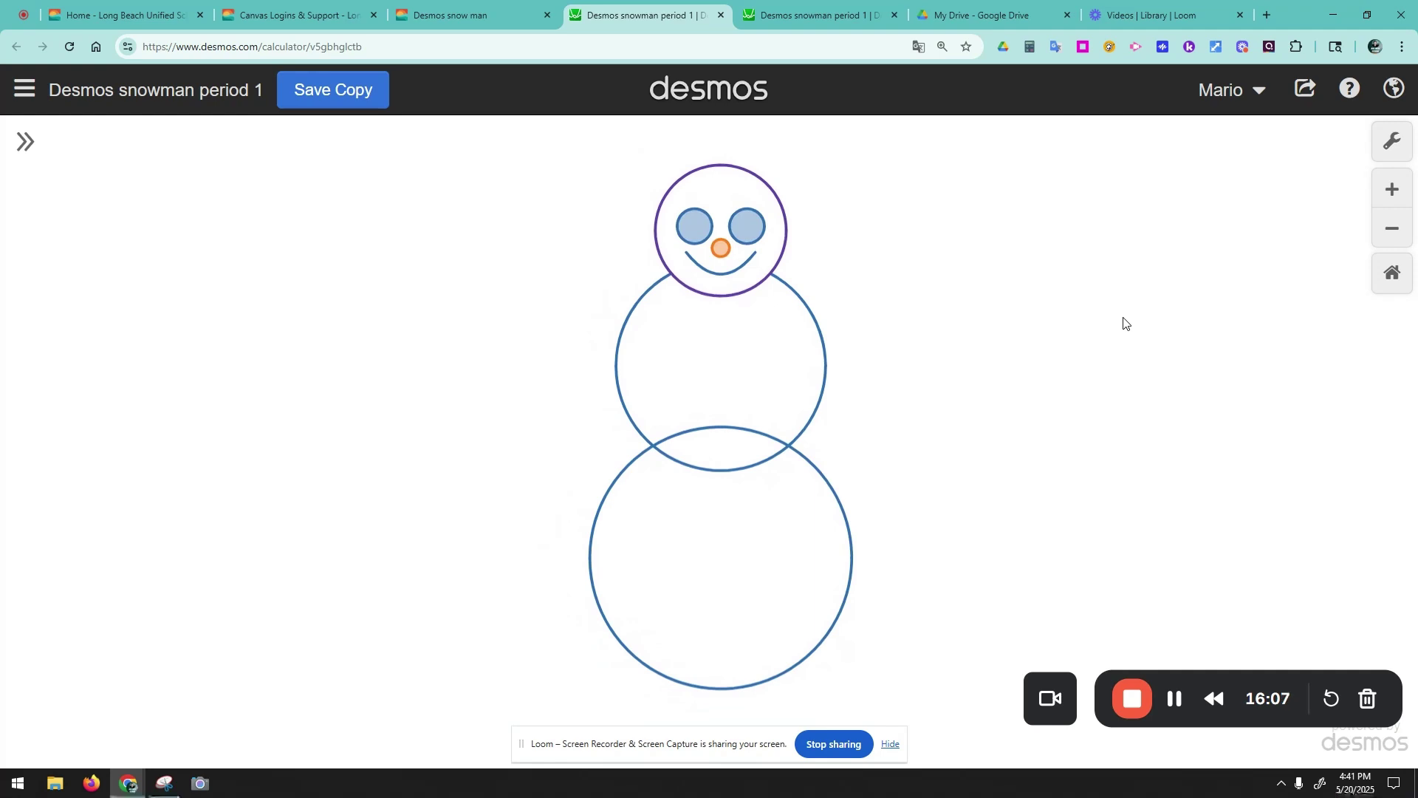
pyautogui.click(25, 142)
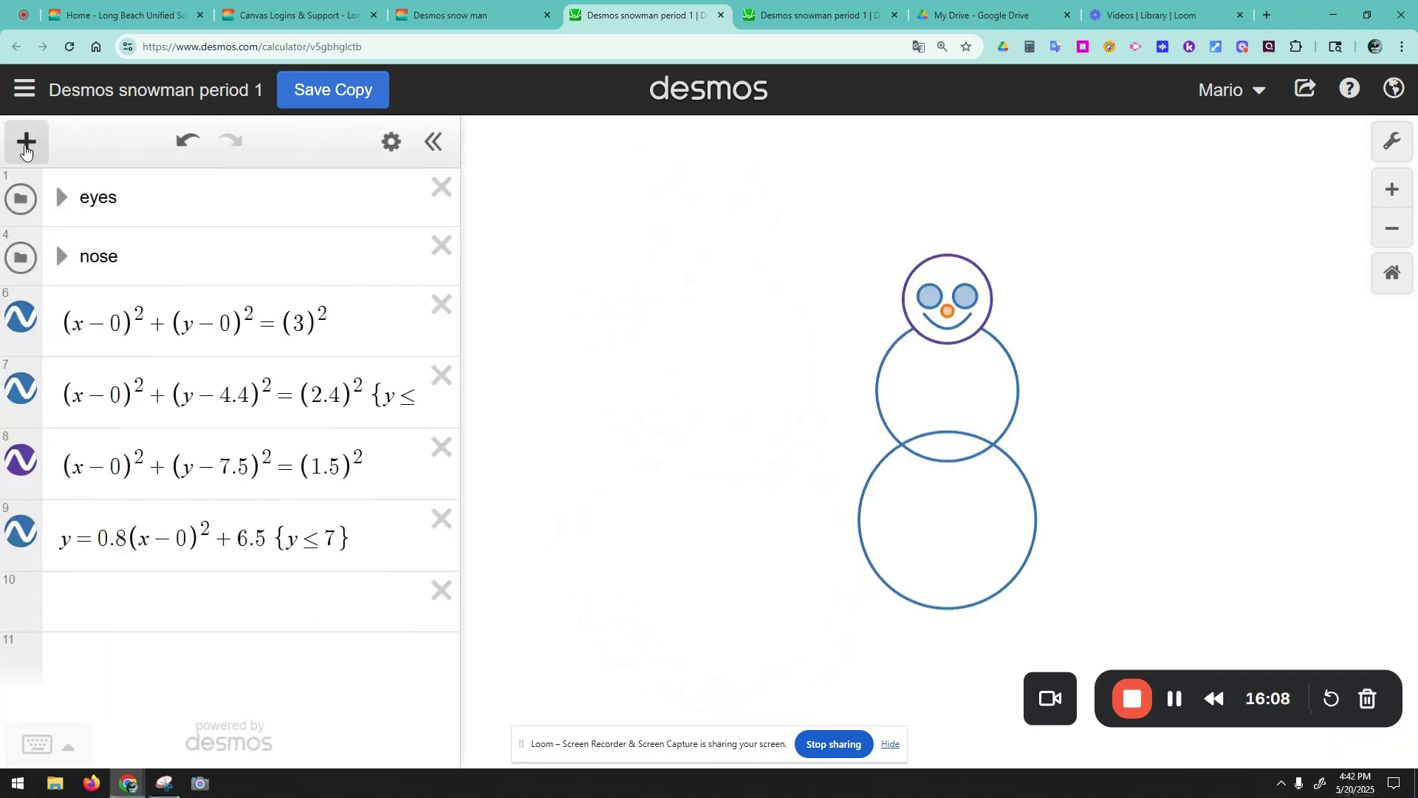